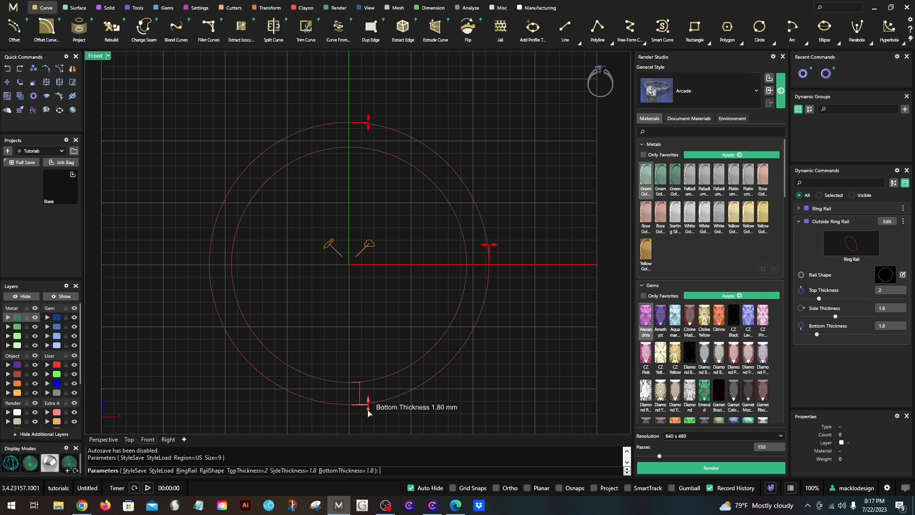
- Set the outside ring rail's bottom thickness to 1.6 mm and its side thickness to 2.2 mm
left_click_drag(369, 413, 367, 400)
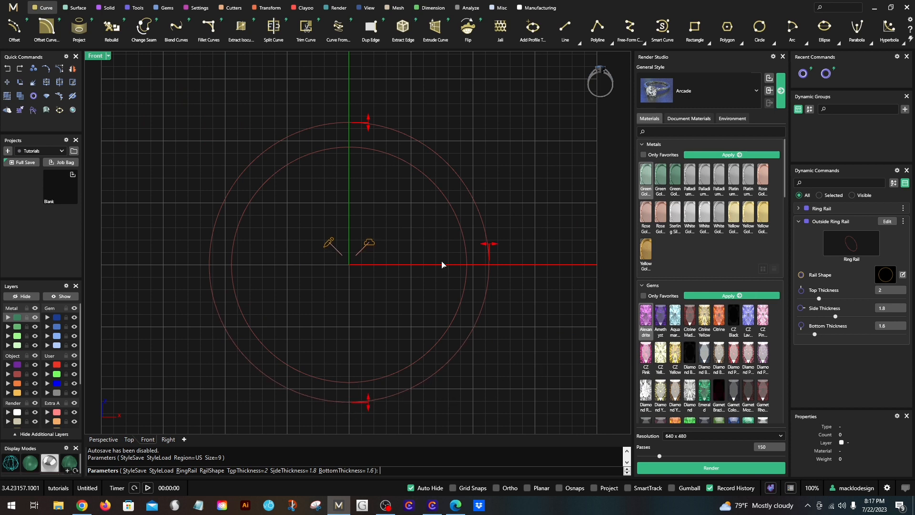
right_click_drag(495, 246, 424, 250)
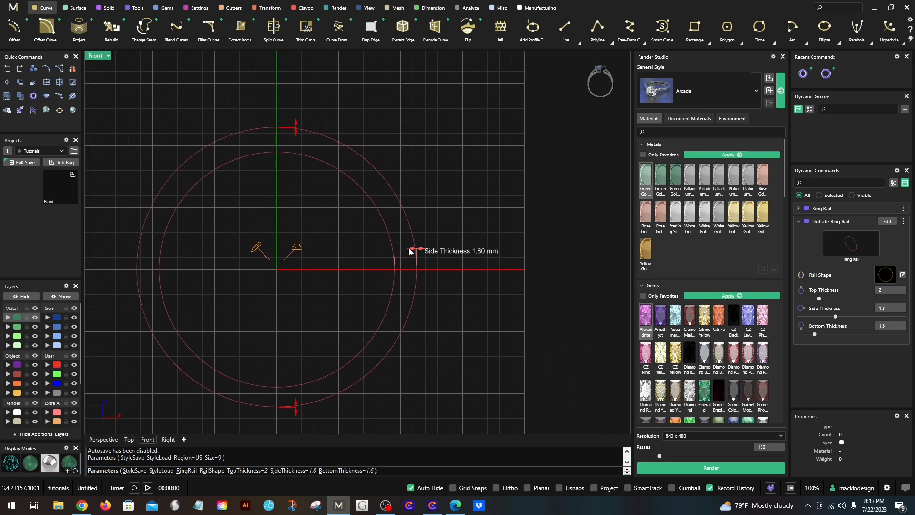
scroll(413, 241, "up", 4)
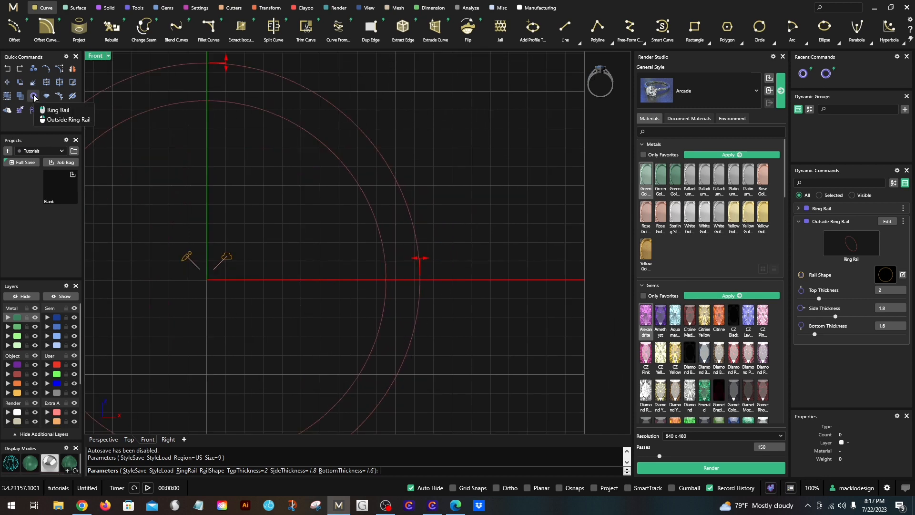
right_click_drag(452, 251, 472, 253)
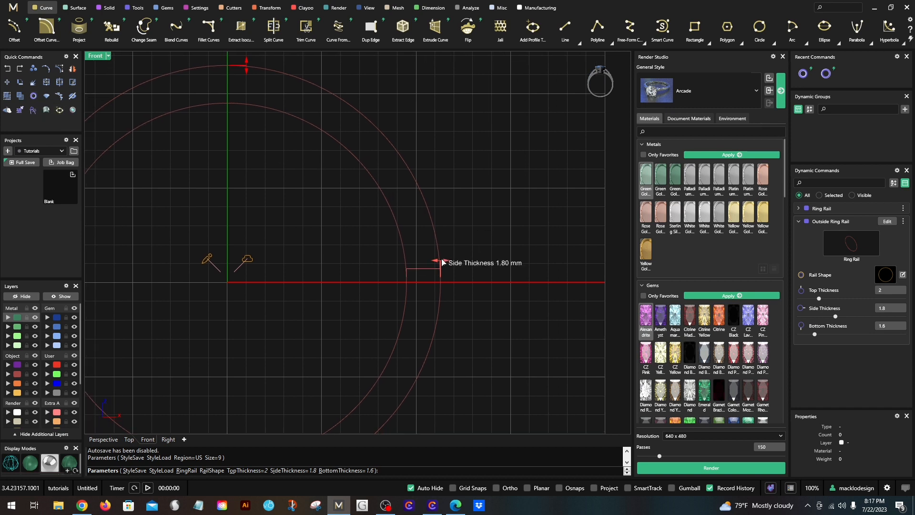
left_click_drag(442, 261, 449, 261)
- Set the outside ring rail's top thickness to 3 mm and finish the rail
scroll(435, 229, "down", 2)
right_click_drag(300, 156, 312, 192)
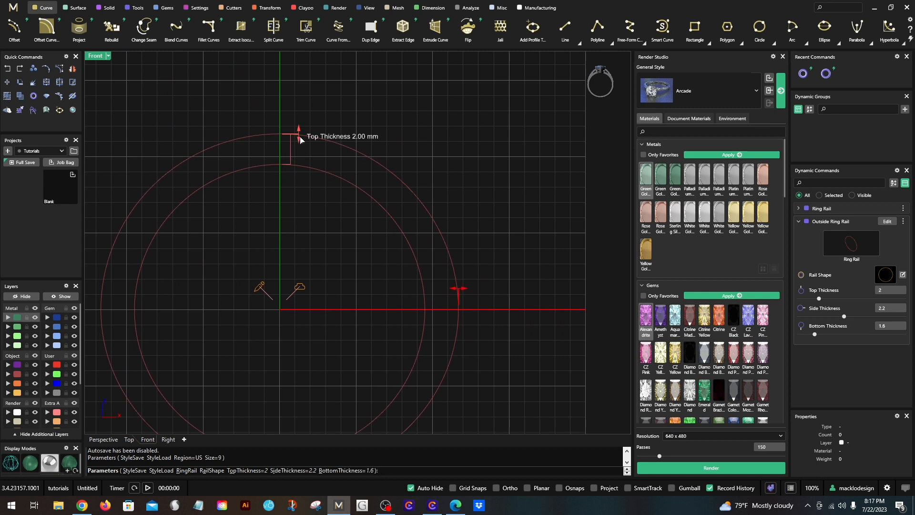
left_click_drag(300, 139, 297, 122)
right_click(296, 122)
- Restore the four-viewport layout from the maximized Front view and make the Top view active
scroll(297, 121, "down", 2)
right_click_drag(313, 227, 315, 238)
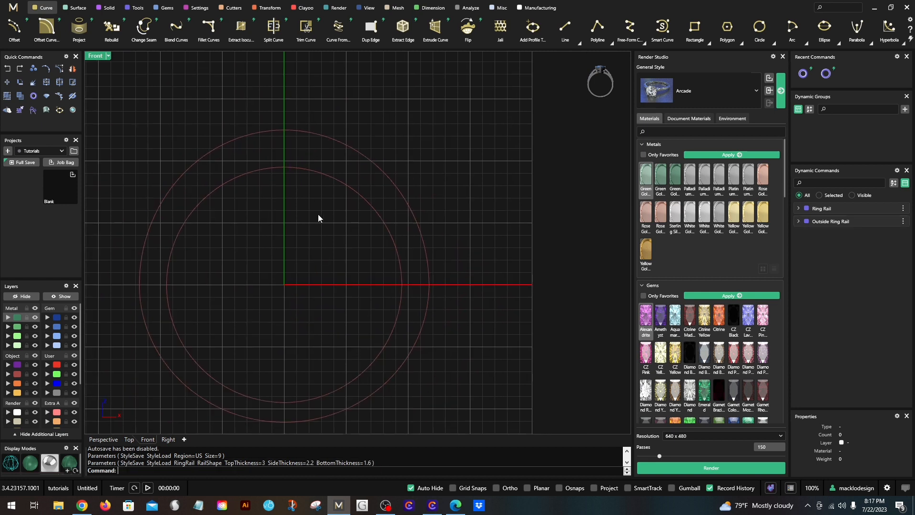
right_click_drag(253, 244, 278, 252)
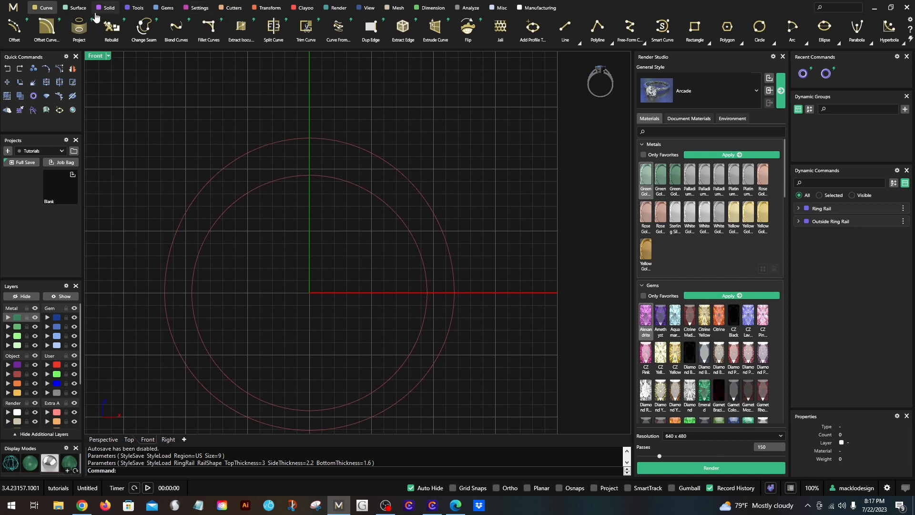
double_click(95, 56)
left_click(205, 135)
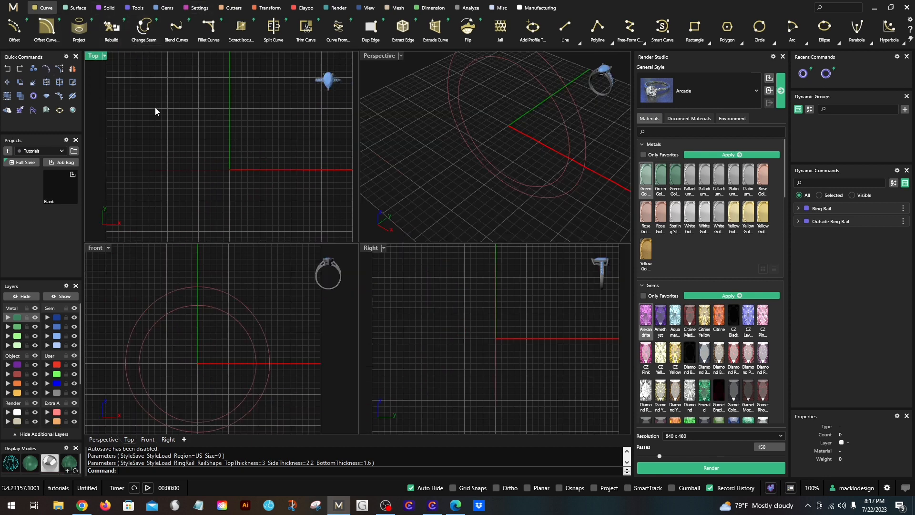
- Draw an ellipse in the Top view centred at 0,0,0, with its first axis along Y and second axis extending about 10 mm along X
left_click(40, 8)
scroll(176, 44, "right", 2)
scroll(471, 48, "right", 5)
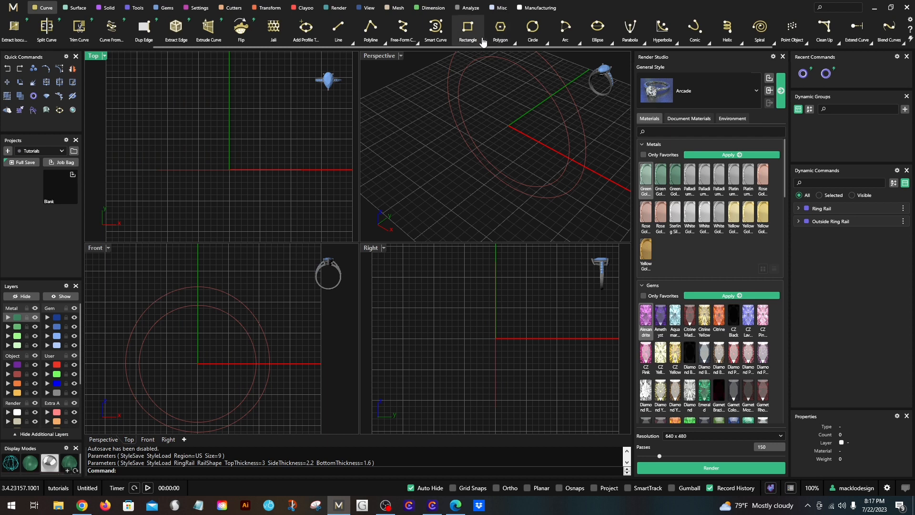
scroll(518, 45, "right", 2)
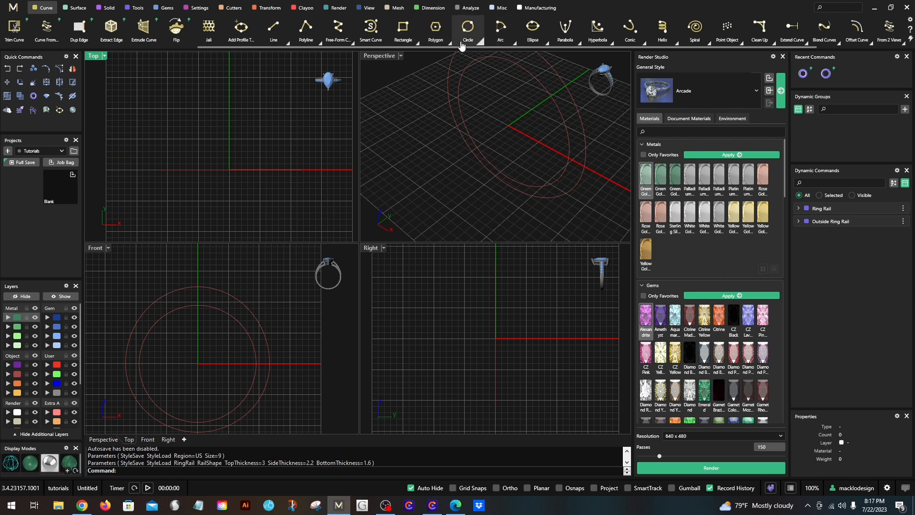
mouse_move(534, 32)
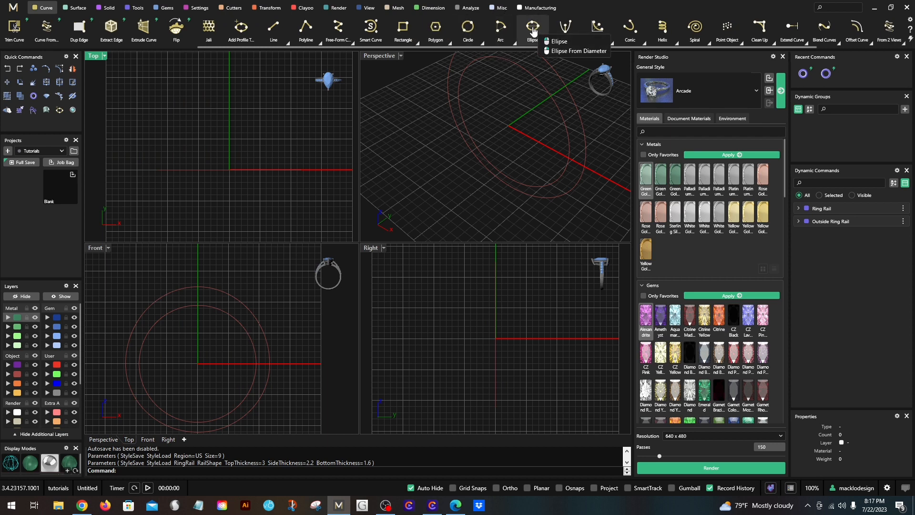
left_click(534, 31)
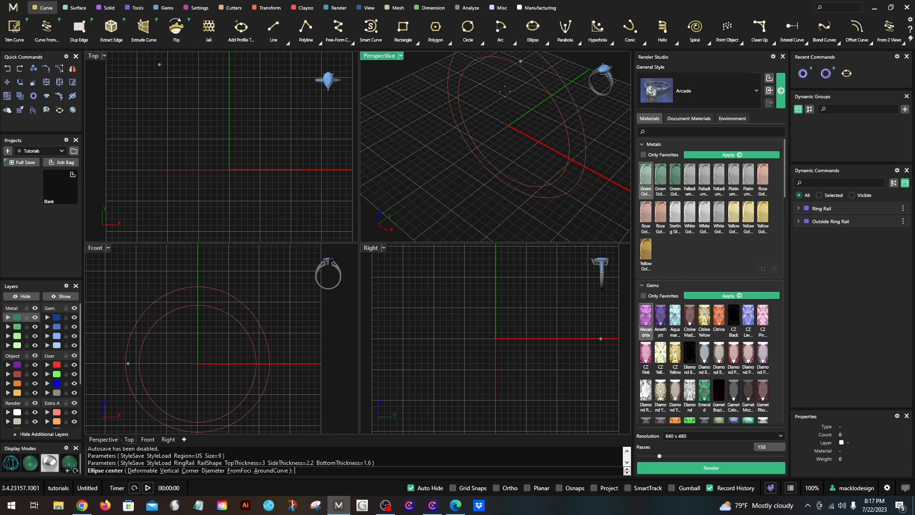
type("0,0,0")
key("Return")
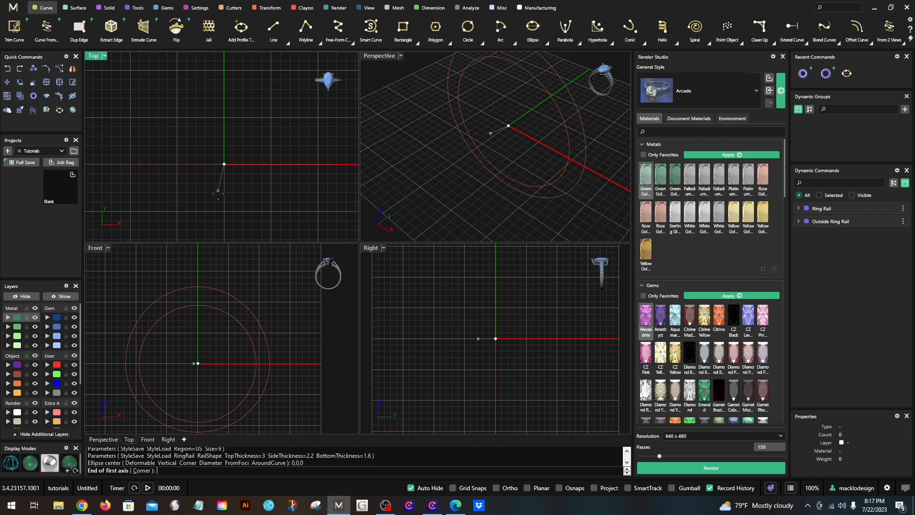
scroll(219, 191, "up", 6)
scroll(221, 182, "down", 3)
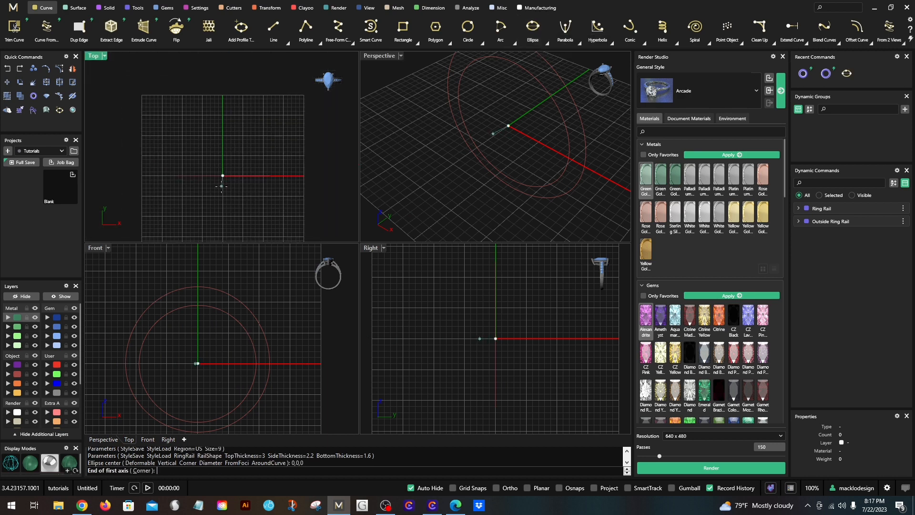
left_click(223, 208)
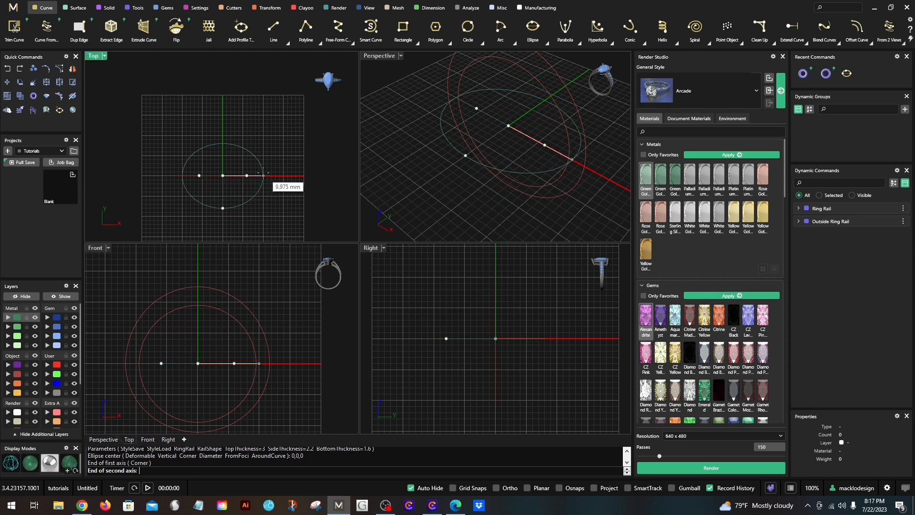
left_click(263, 176)
scroll(266, 163, "down", 2)
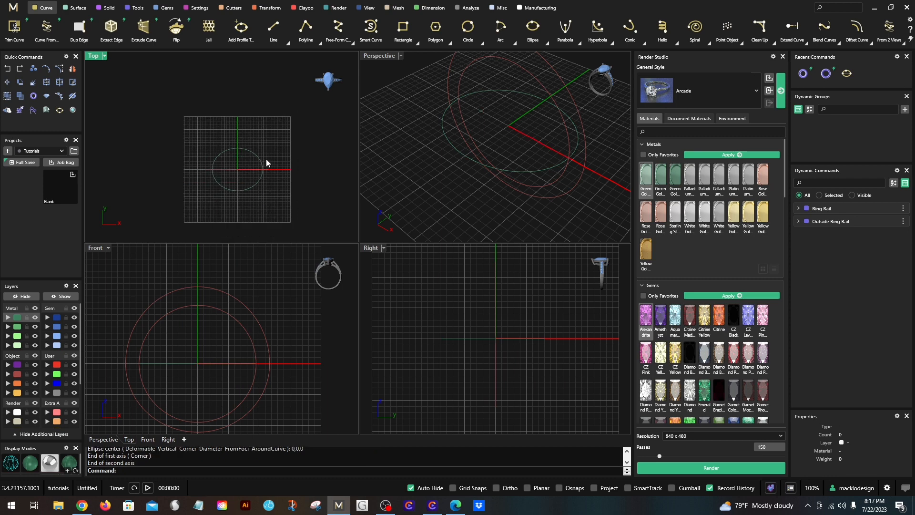
- Change the ellipse curve to the Light layer
right_click_drag(309, 161, 273, 158)
left_click(221, 185)
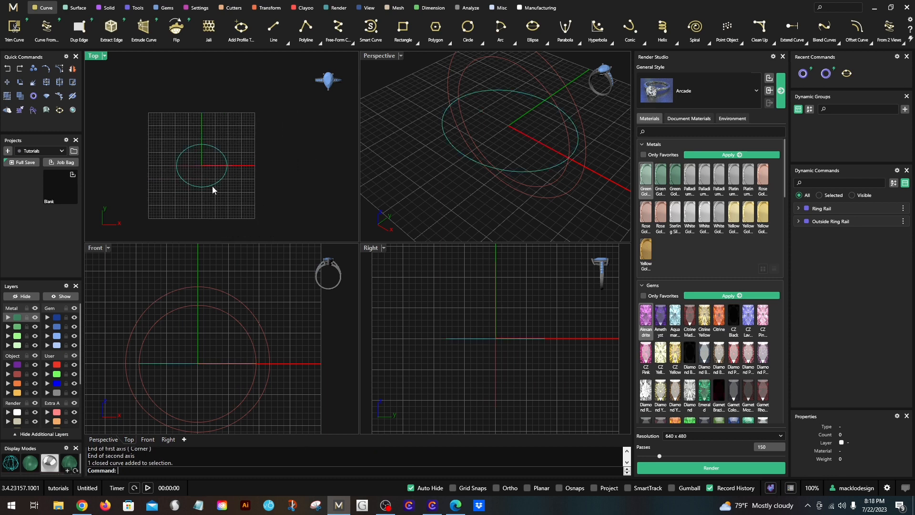
left_click(181, 248)
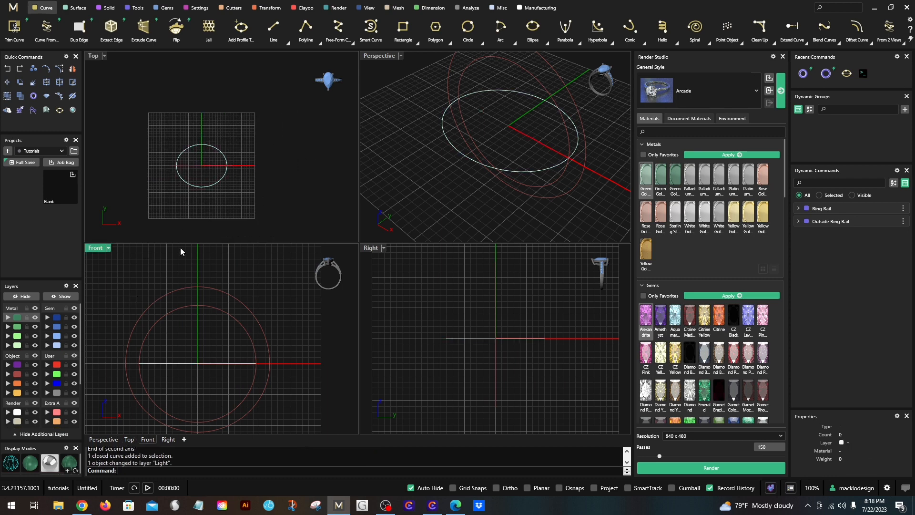
- Move the ellipse straight up in the Front view so it sits a little above the outside ring rail
left_click(202, 186)
scroll(183, 353, "down", 3)
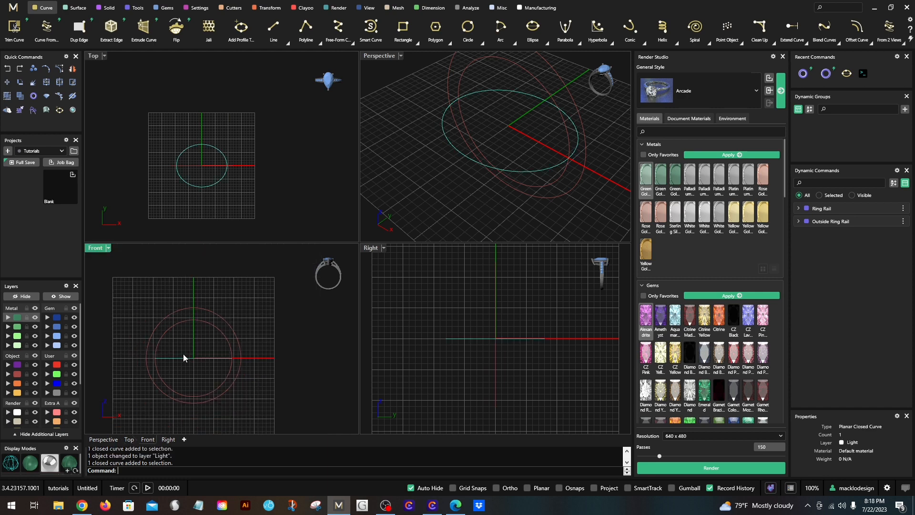
left_click_drag(184, 358, 186, 293)
scroll(190, 298, "up", 3)
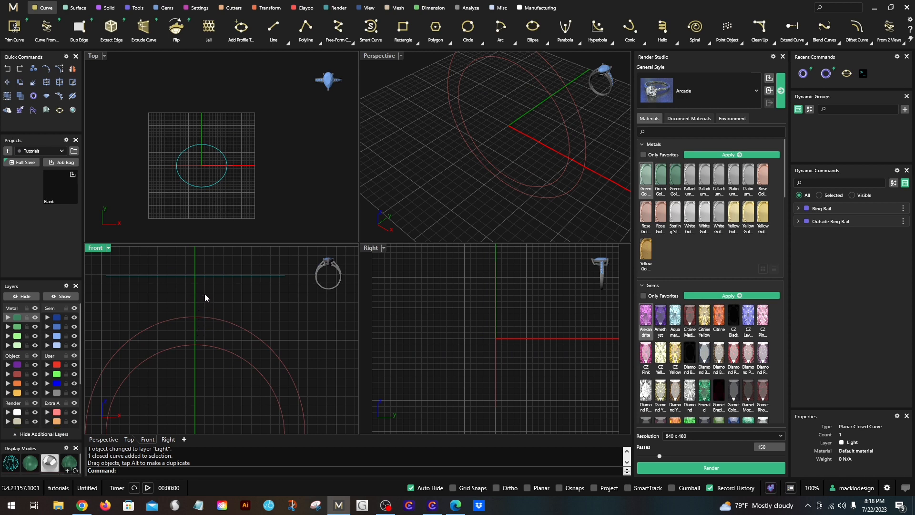
left_click_drag(200, 276, 200, 285)
scroll(199, 285, "down", 4)
left_click(200, 275)
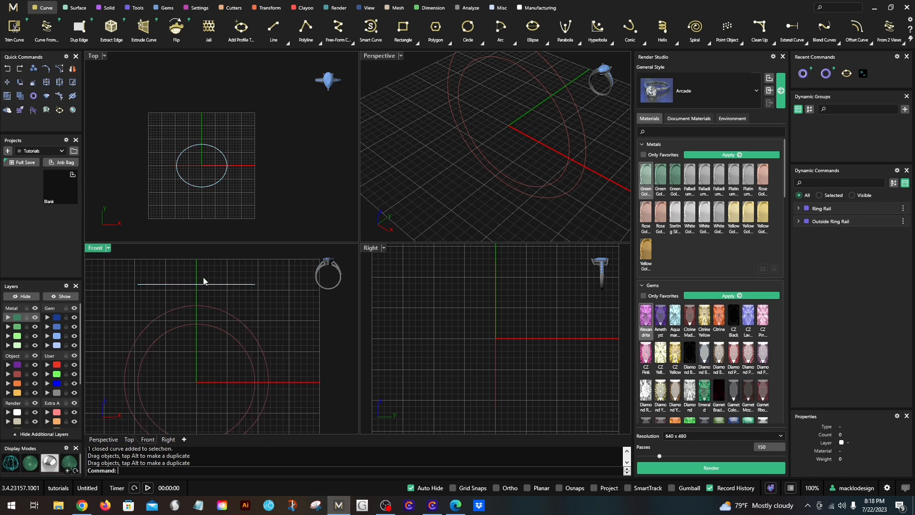
scroll(231, 317, "down", 2)
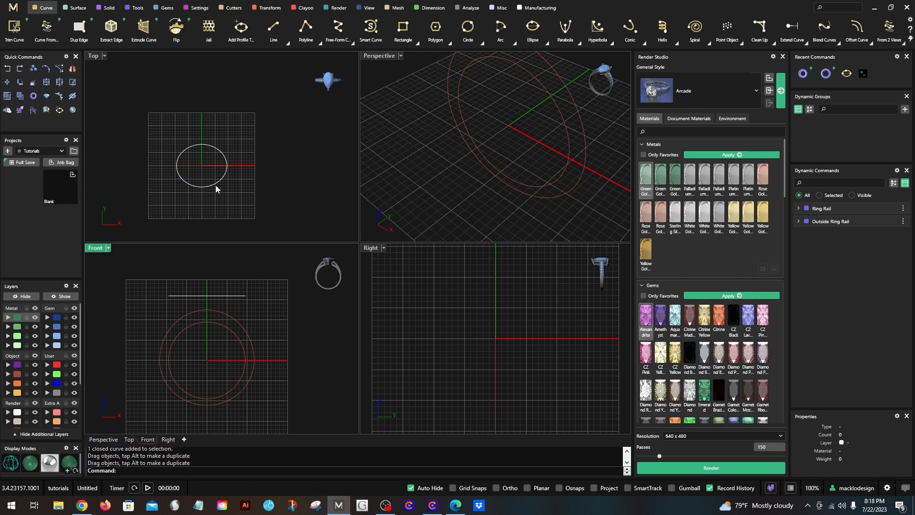
- Extrude the ellipse downward as a closed solid, about 20.5 mm deep, through the ring rails in the Front view
scroll(220, 195, "up", 3)
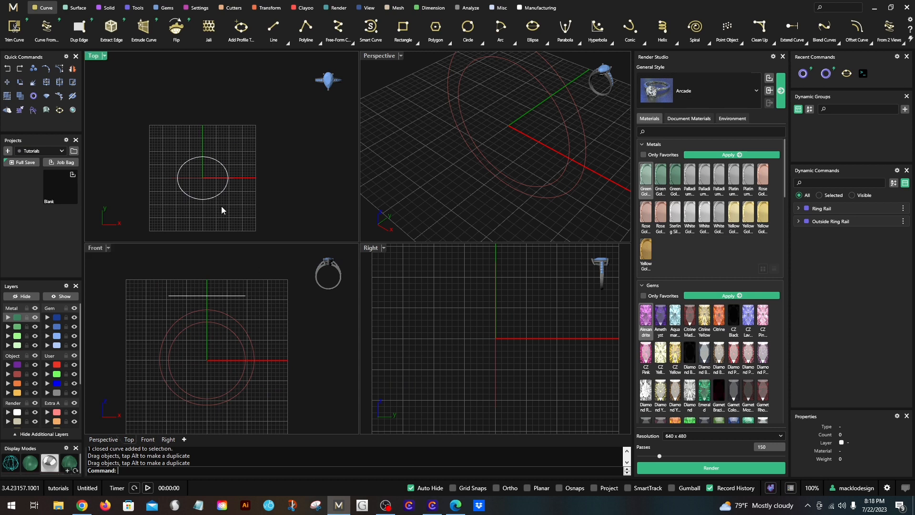
scroll(212, 199, "up", 2)
left_click(212, 200)
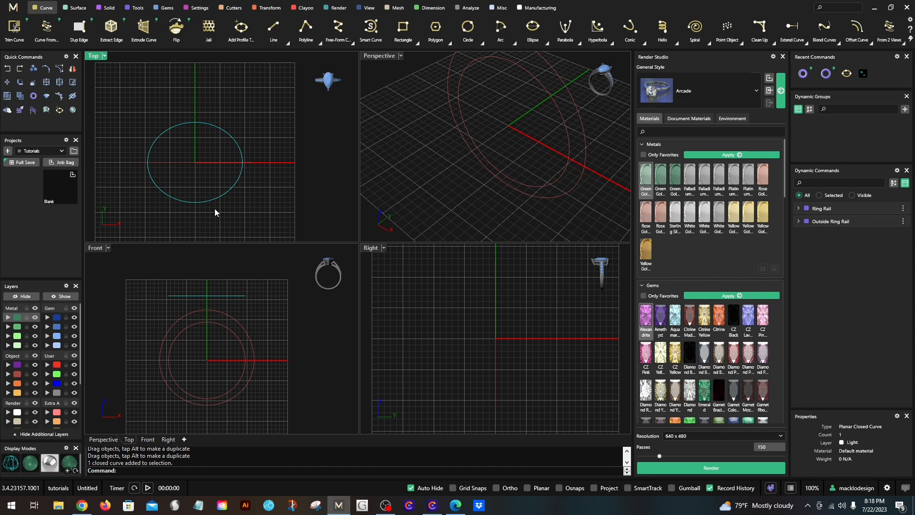
scroll(214, 209, "down", 3)
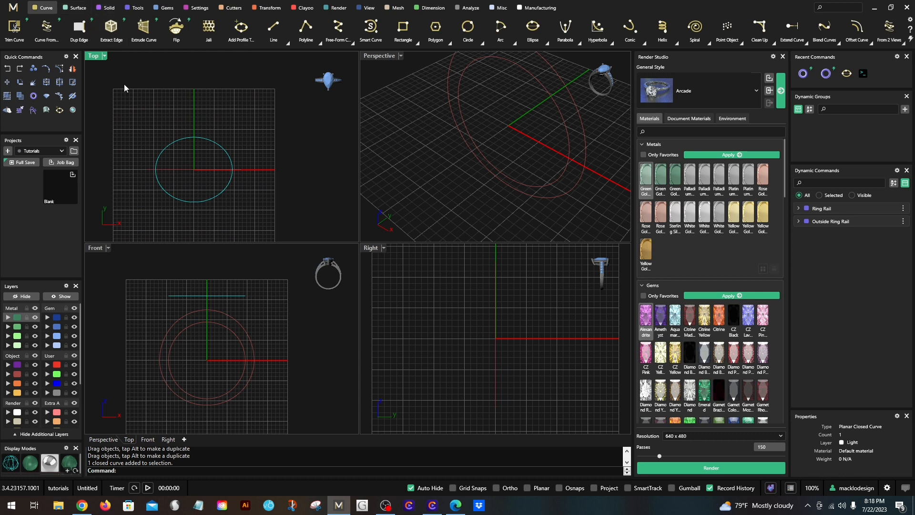
left_click(102, 10)
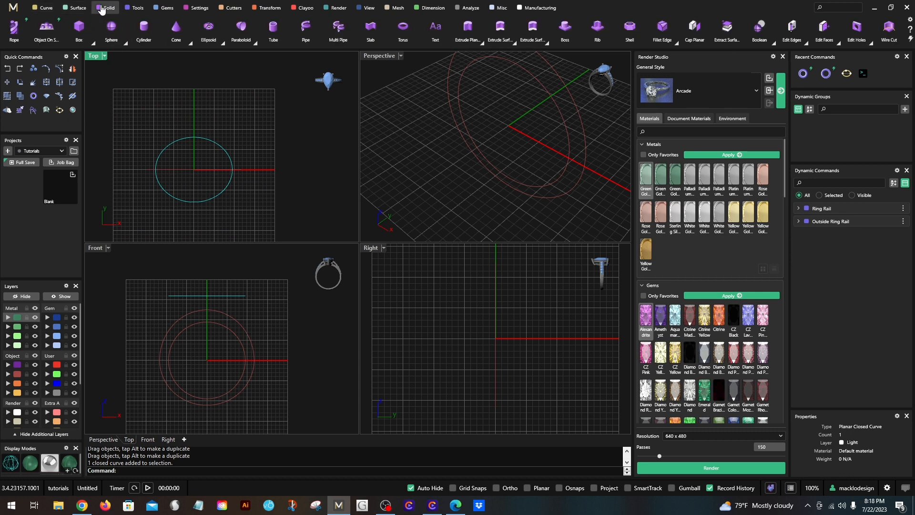
left_click(470, 41)
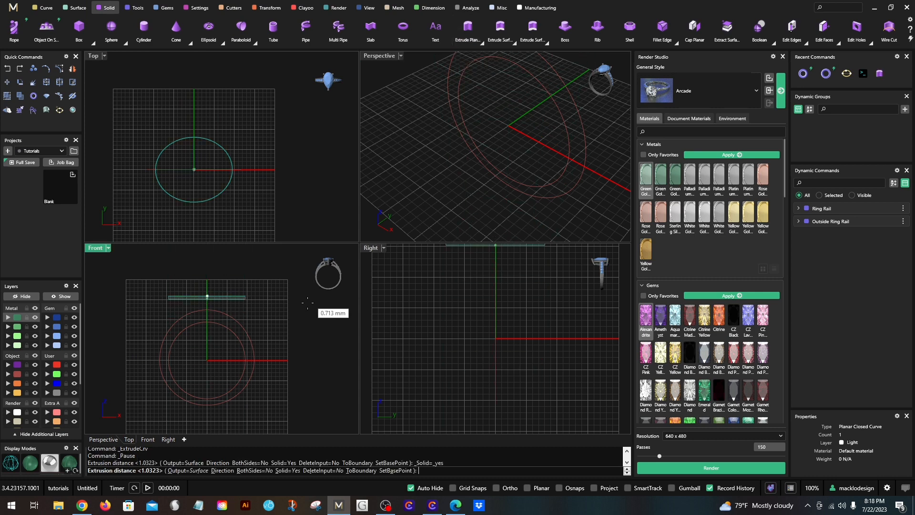
scroll(248, 361, "up", 2)
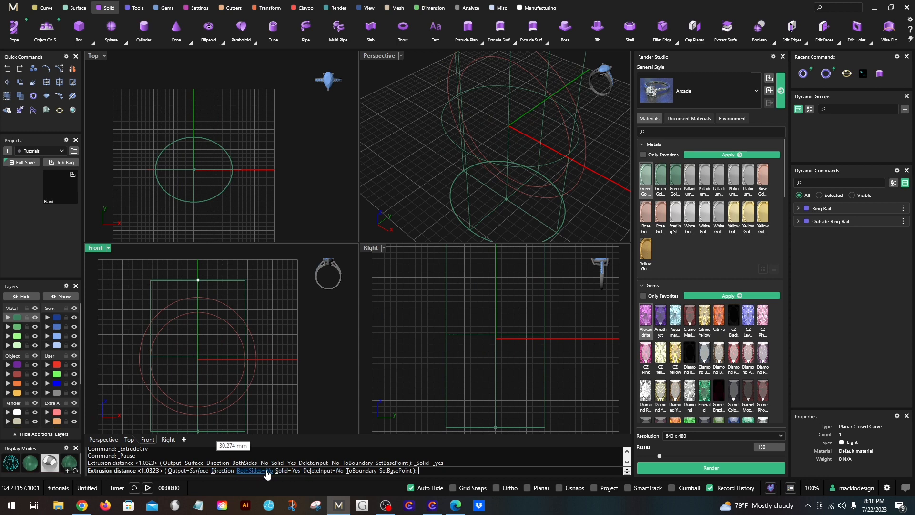
left_click(242, 382)
scroll(248, 378, "down", 3)
key("Escape")
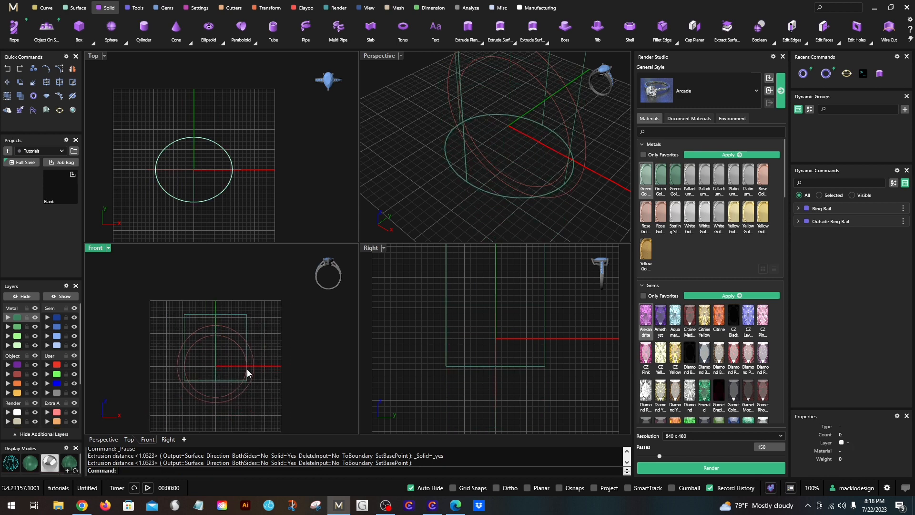
left_click(185, 331)
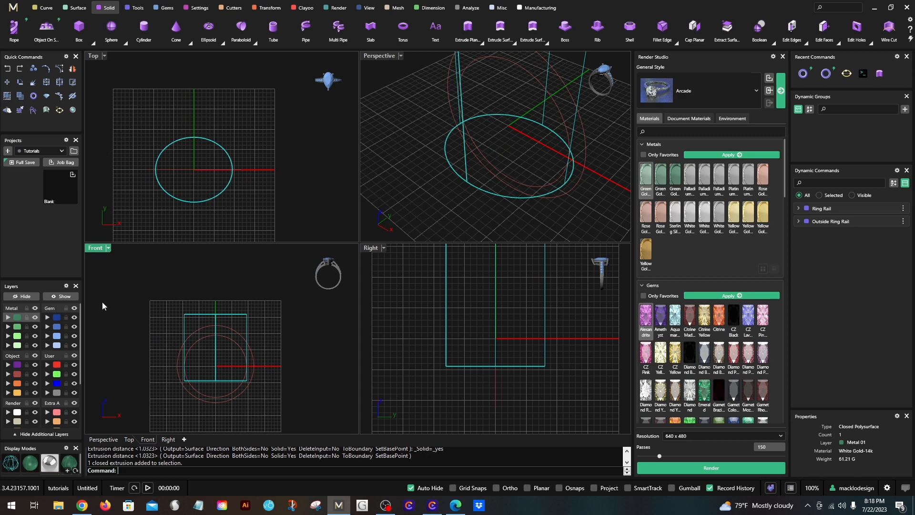
key("Escape")
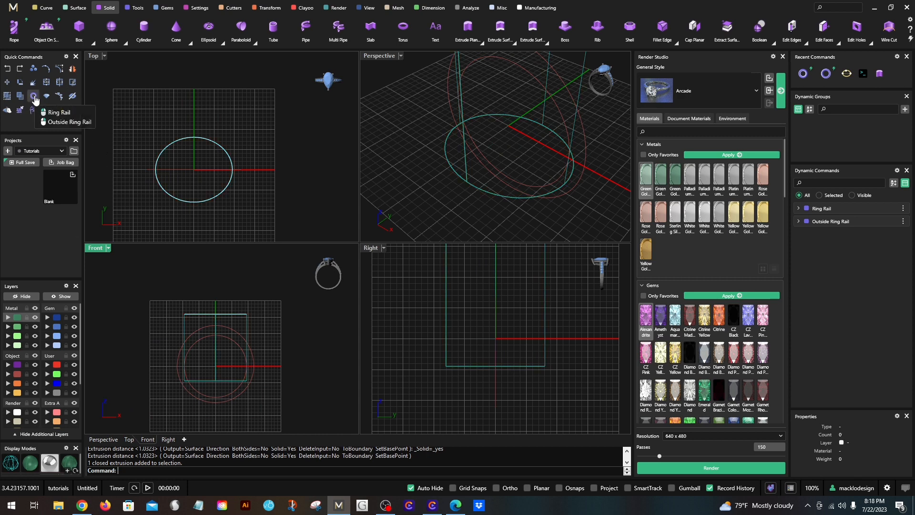
- Change the outside ring rail curve to the User 02 layer
left_click(179, 358)
scroll(179, 365, "up", 4)
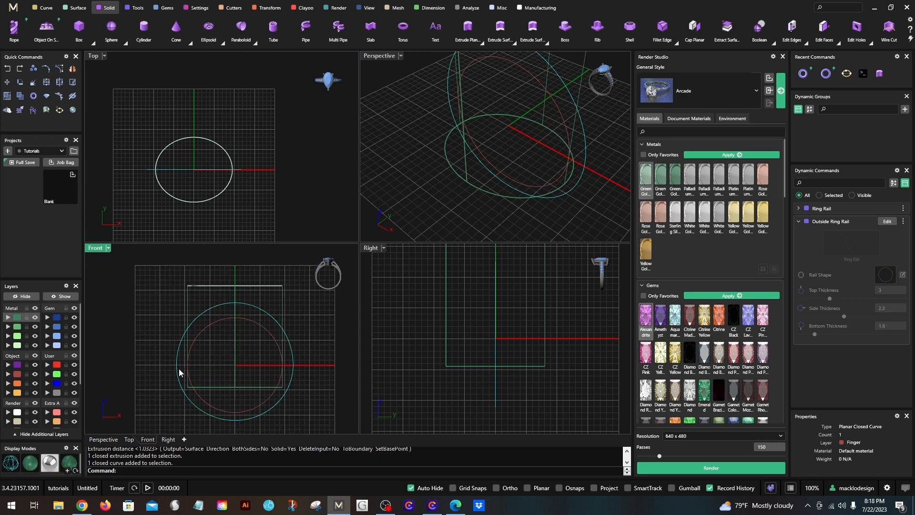
left_click(49, 376)
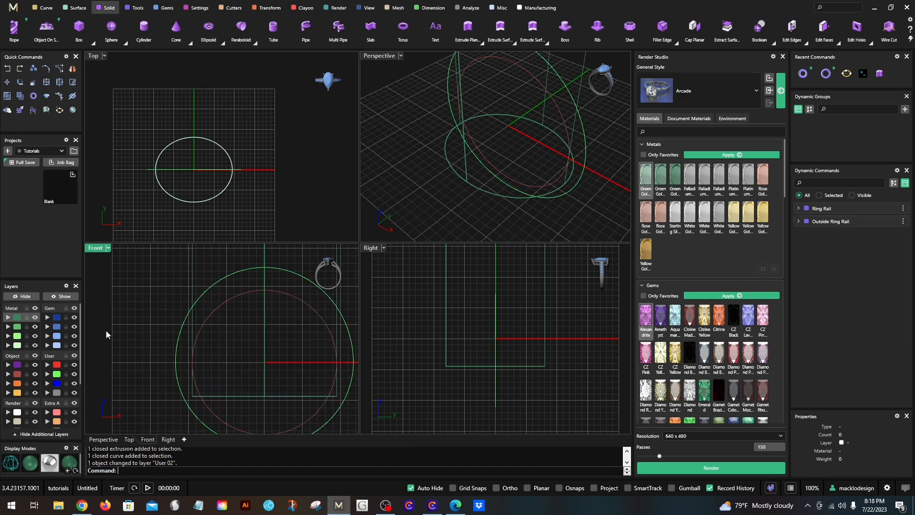
scroll(179, 338, "down", 2)
- Start cage editing on the extruded elliptical solid, using its bounding box as the control object and the World coordinate system
left_click(188, 302)
scroll(230, 332, "down", 2)
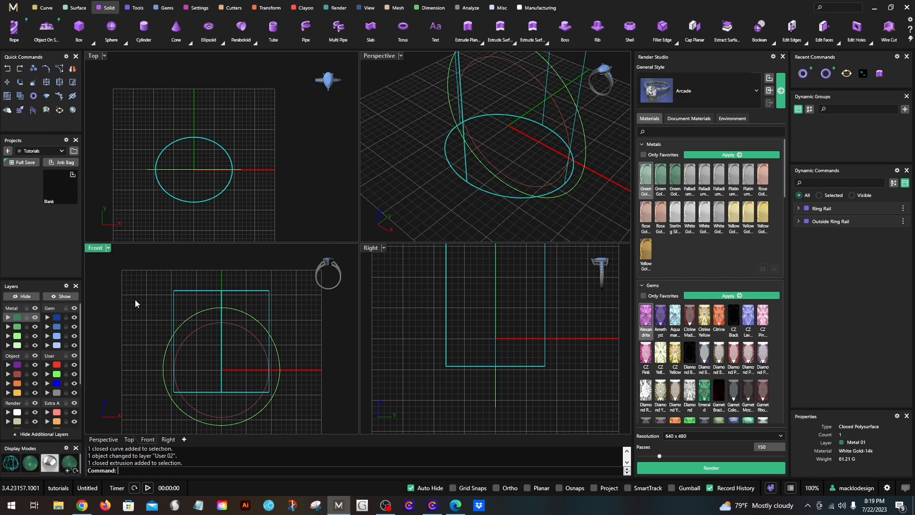
type("Cage")
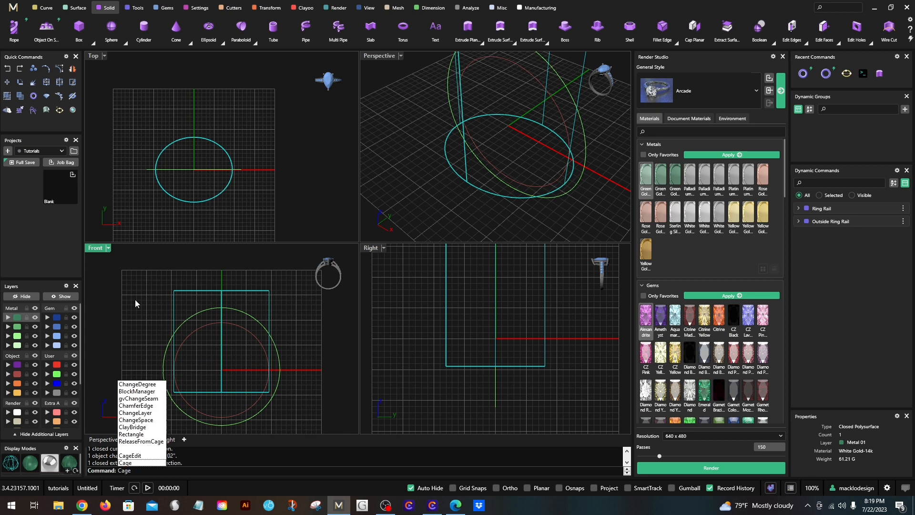
left_click(143, 456)
left_click(173, 470)
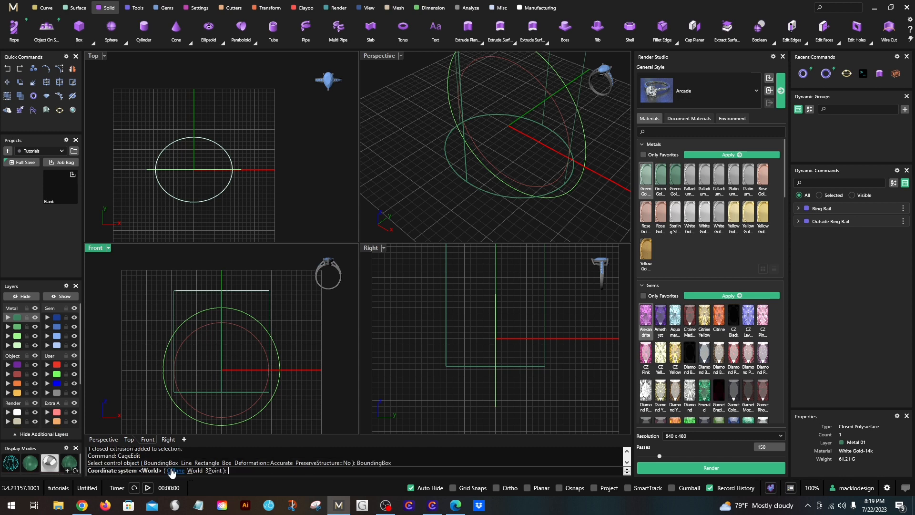
left_click(190, 470)
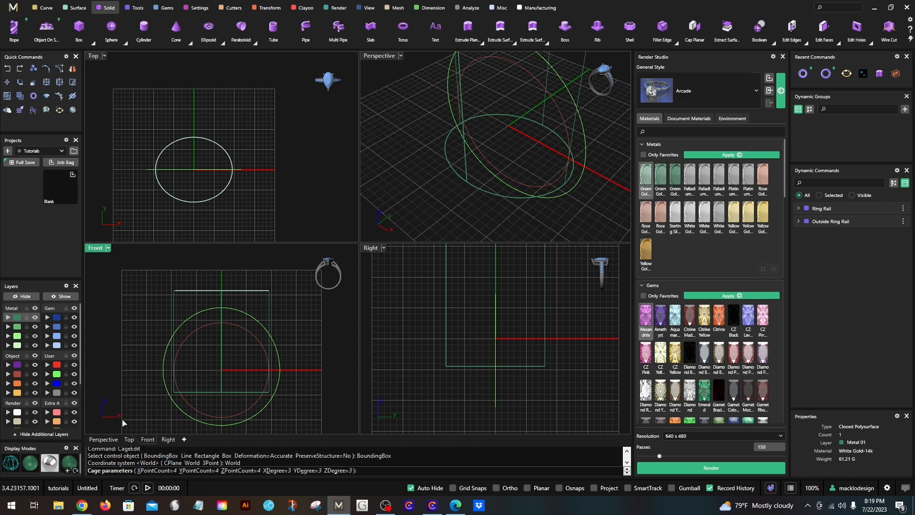
- Set the cage point counts to 8 in X, 6 in Y and 6 in Z, and create the cage with a Global region
left_click(157, 471)
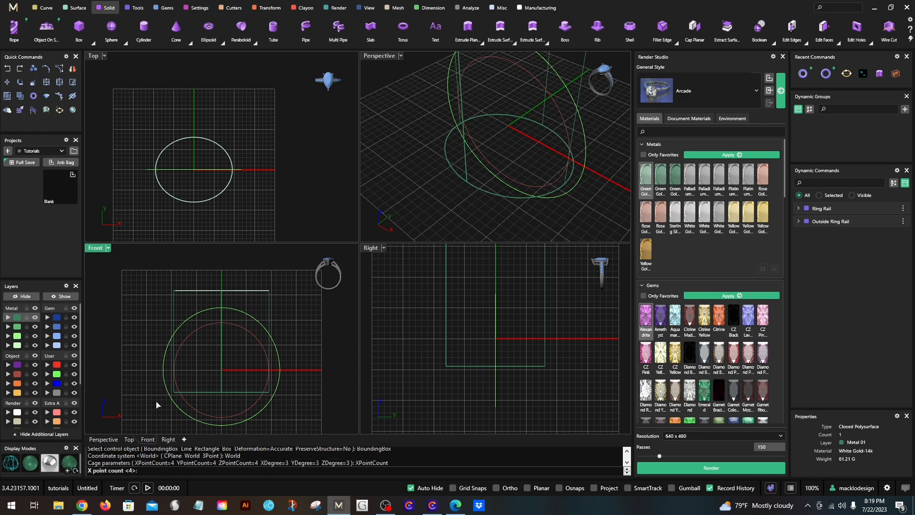
type("8")
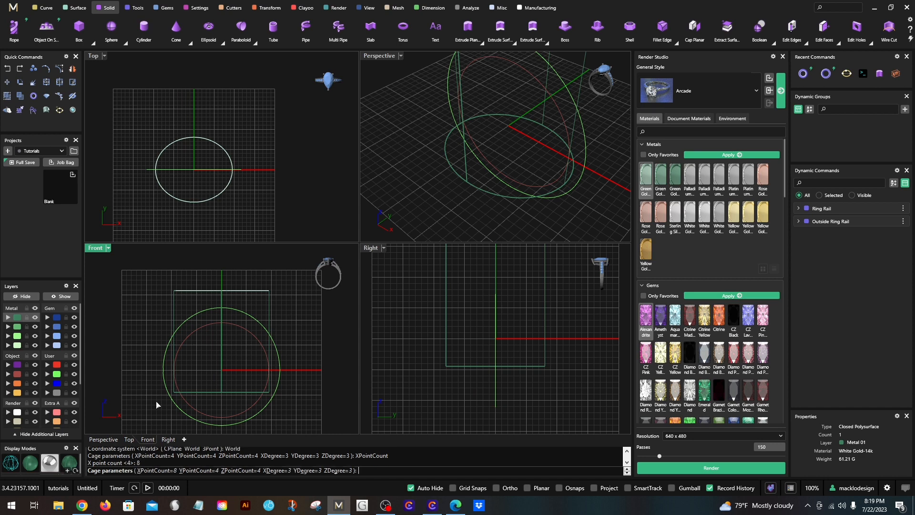
key("Return")
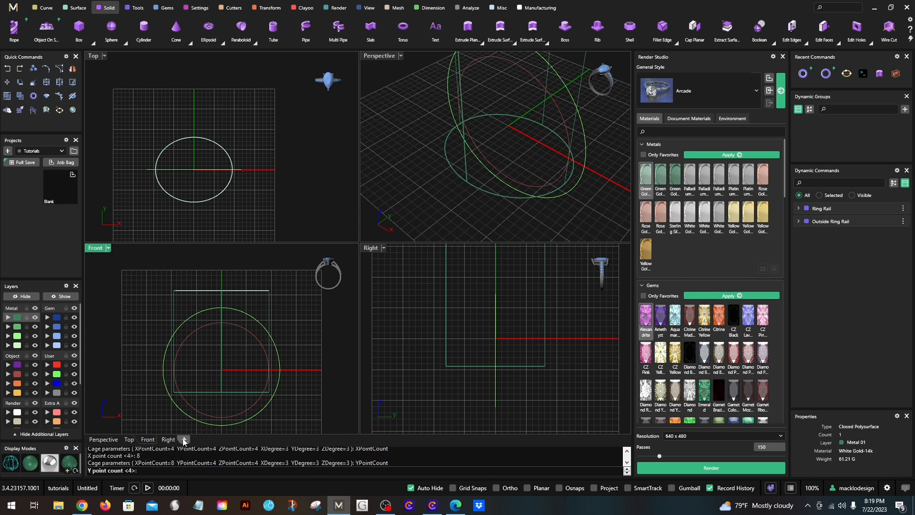
type("6")
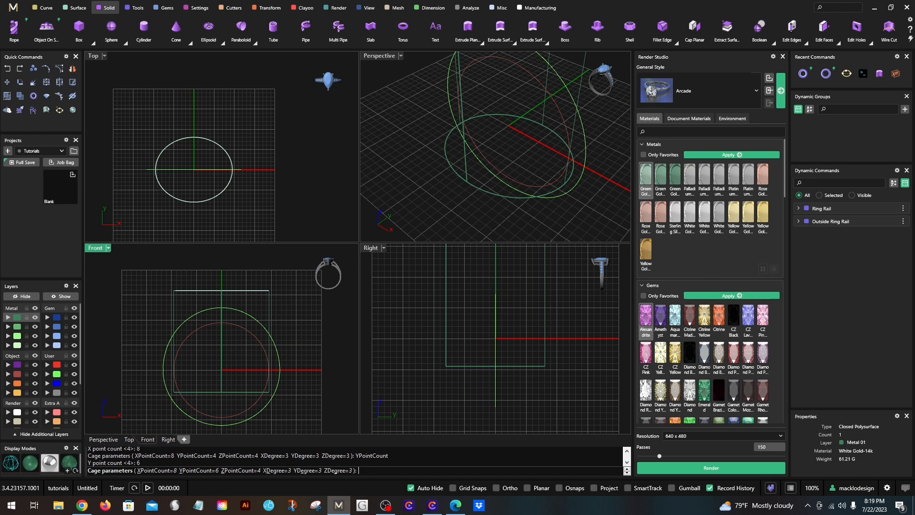
key("Return")
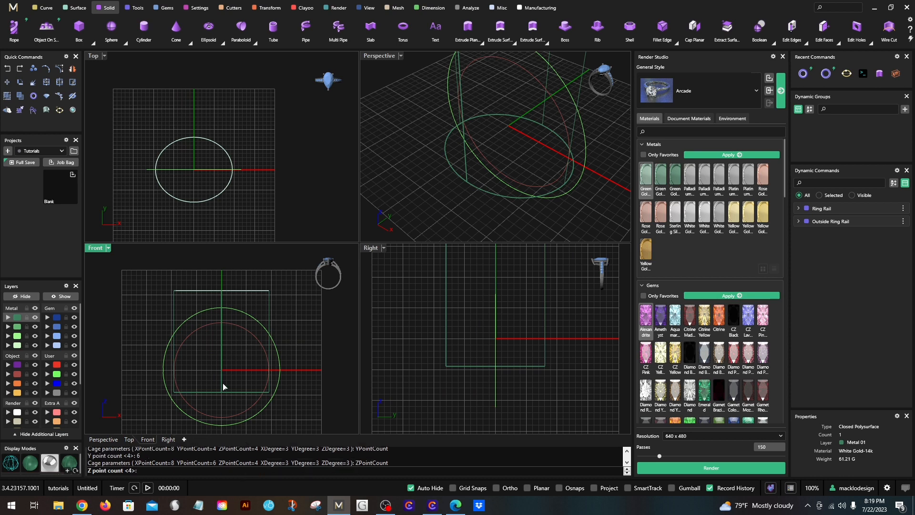
key("Return")
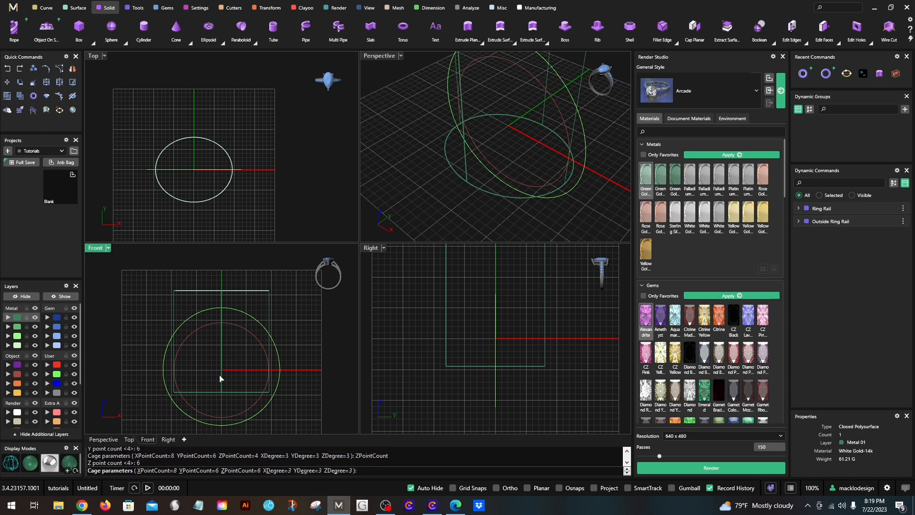
key("Return")
key("Return")
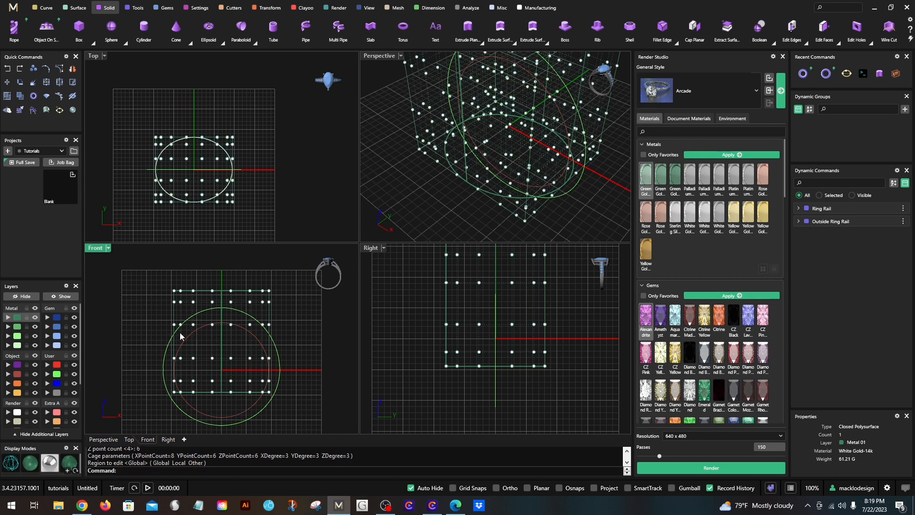
- In the Front view, widen the four lower rows of cage points horizontally with Scale 1D from 0,0,0 by a factor of about 1.26
scroll(487, 353, "down", 4)
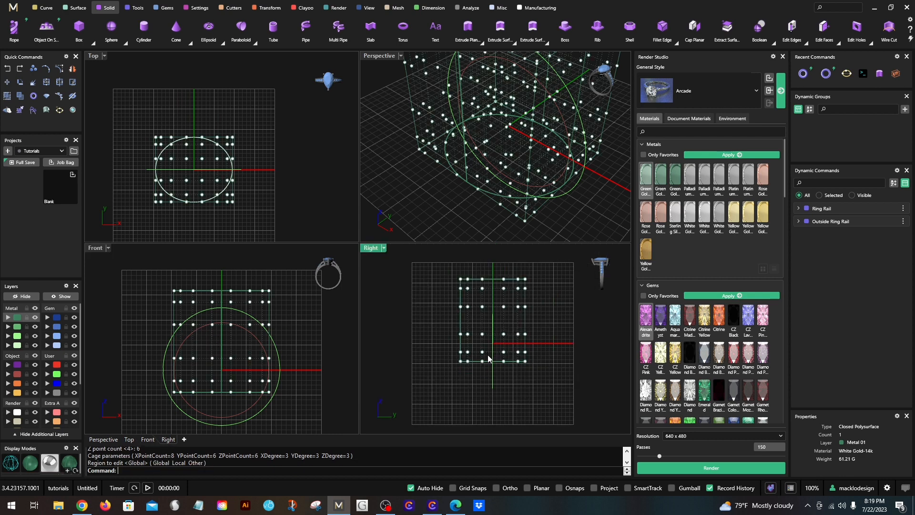
right_click_drag(488, 353, 469, 375)
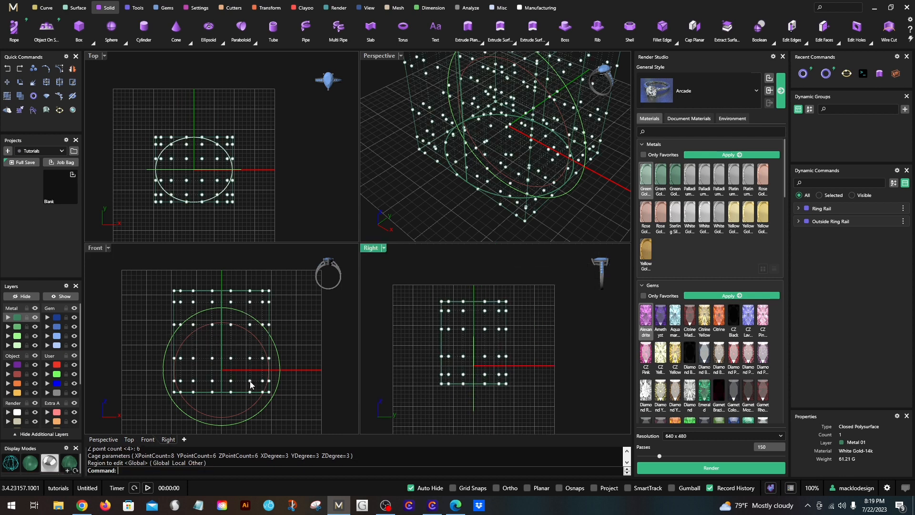
left_click_drag(125, 343, 298, 408)
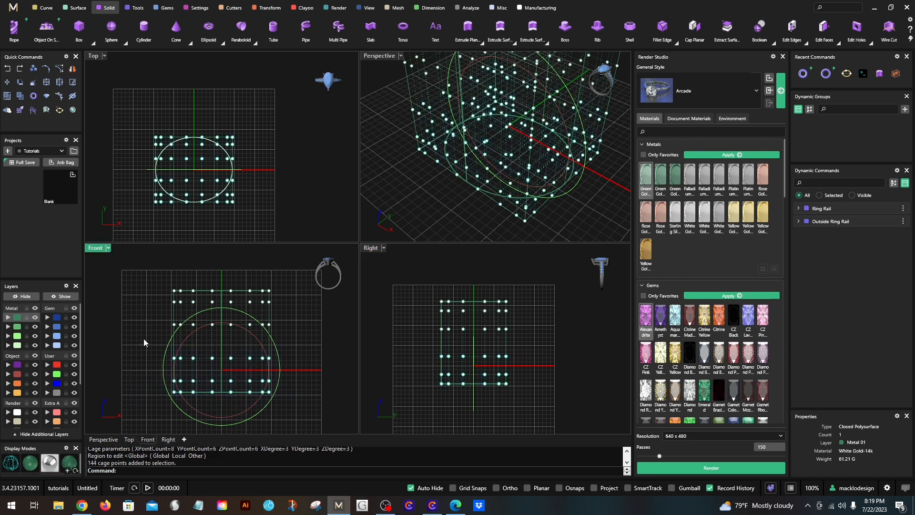
left_click_drag(143, 342, 271, 321)
scroll(178, 318, "up", 2)
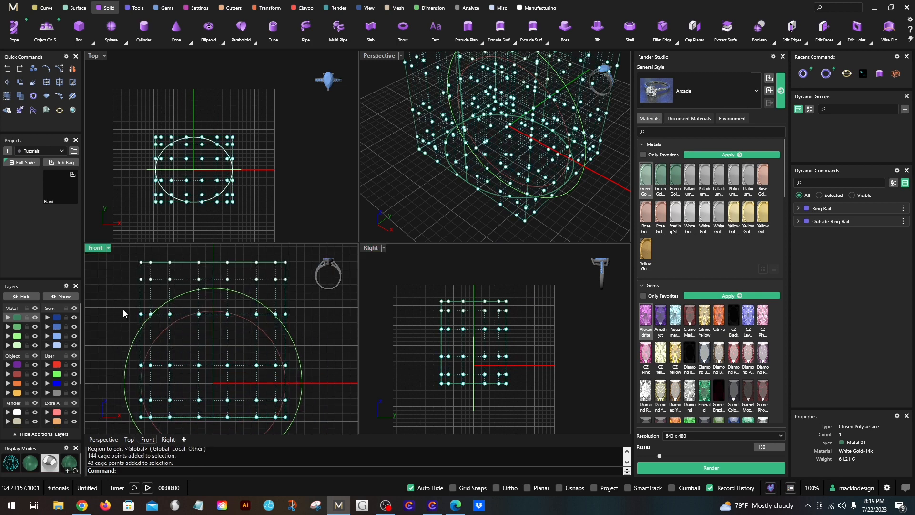
scroll(115, 306, "down", 2)
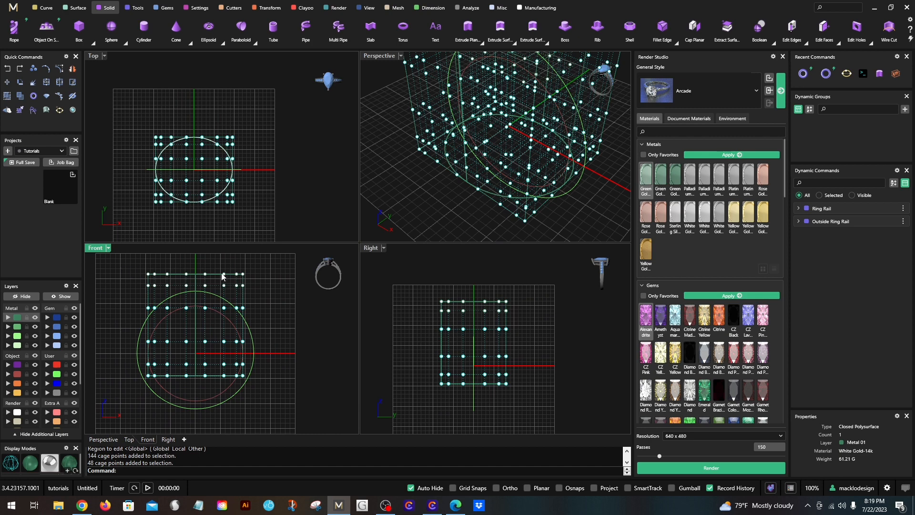
left_click_drag(138, 300, 277, 396)
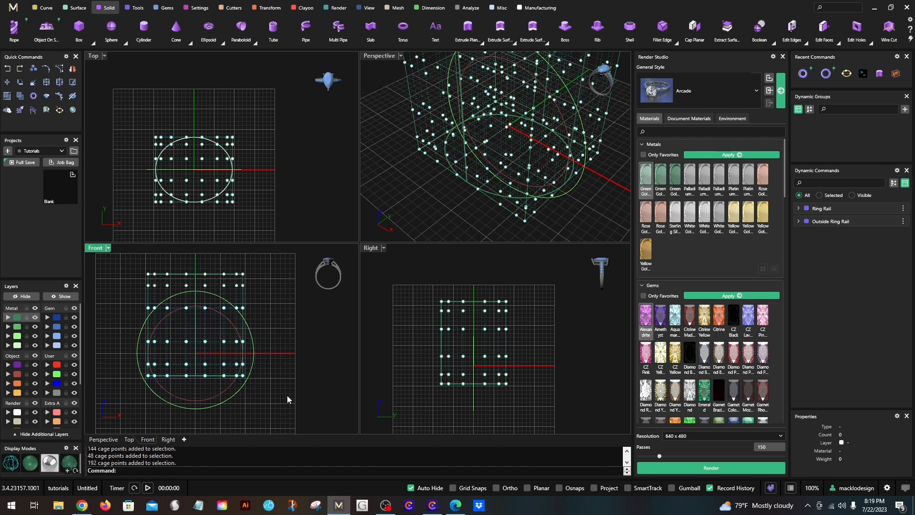
left_click(267, 8)
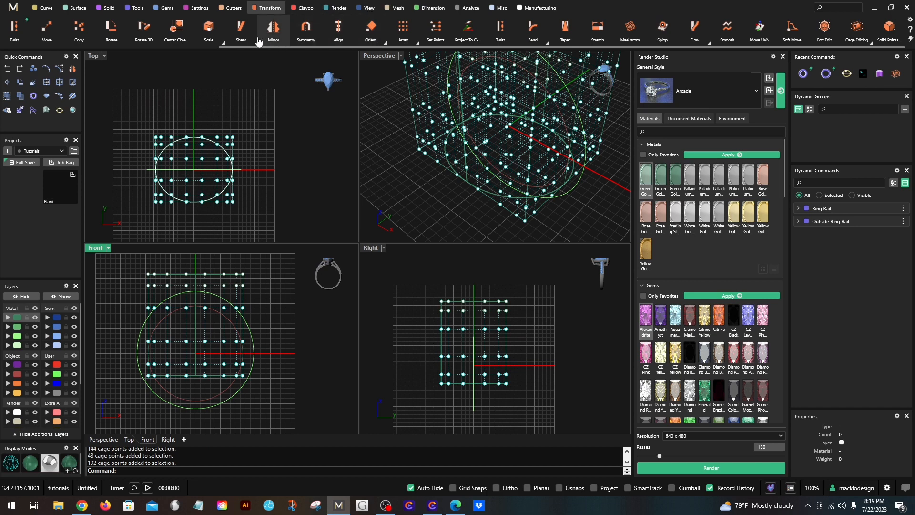
left_click(222, 45)
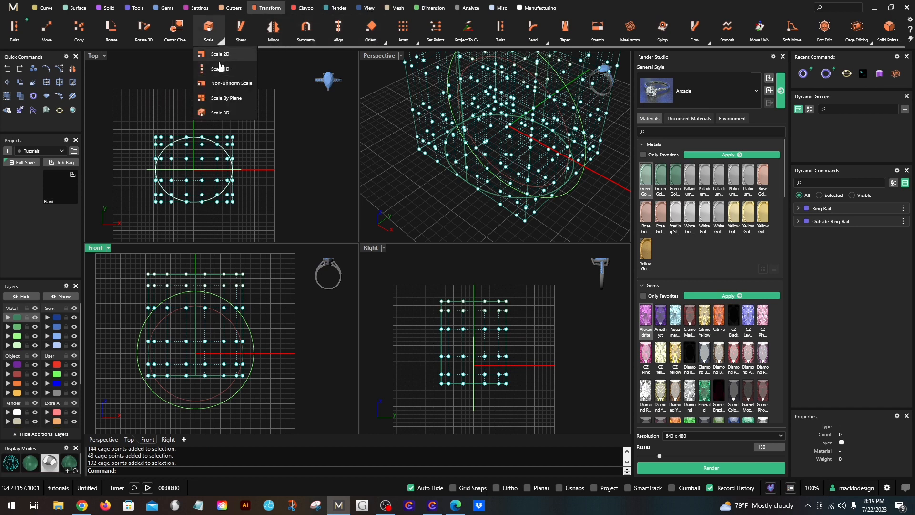
left_click(224, 77)
scroll(240, 348, "up", 3)
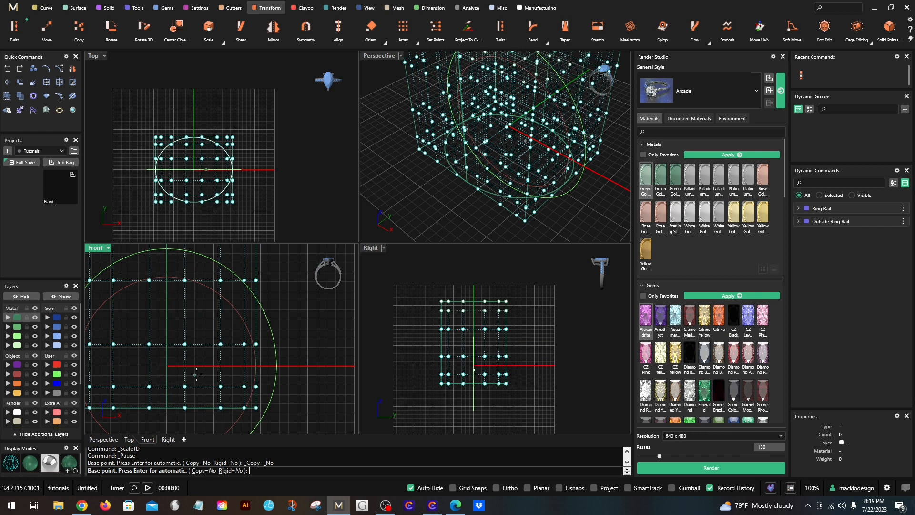
type("0,0,0")
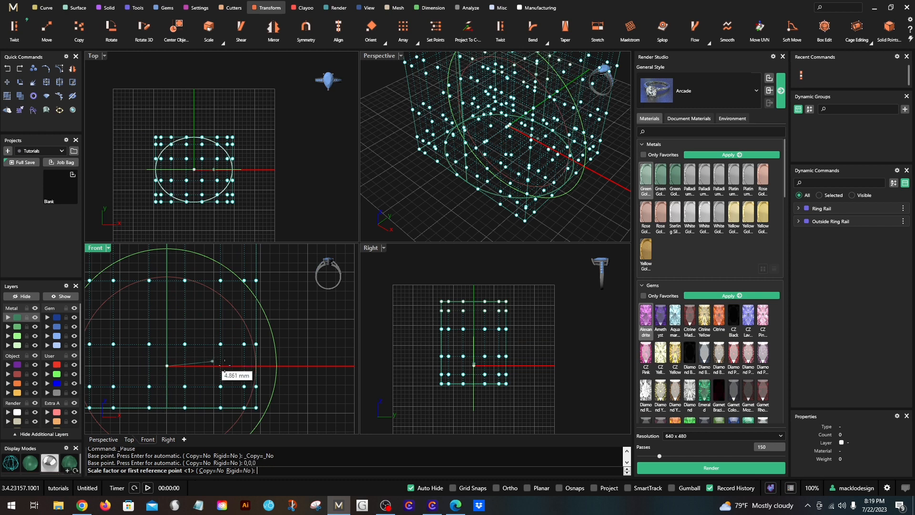
key("Return")
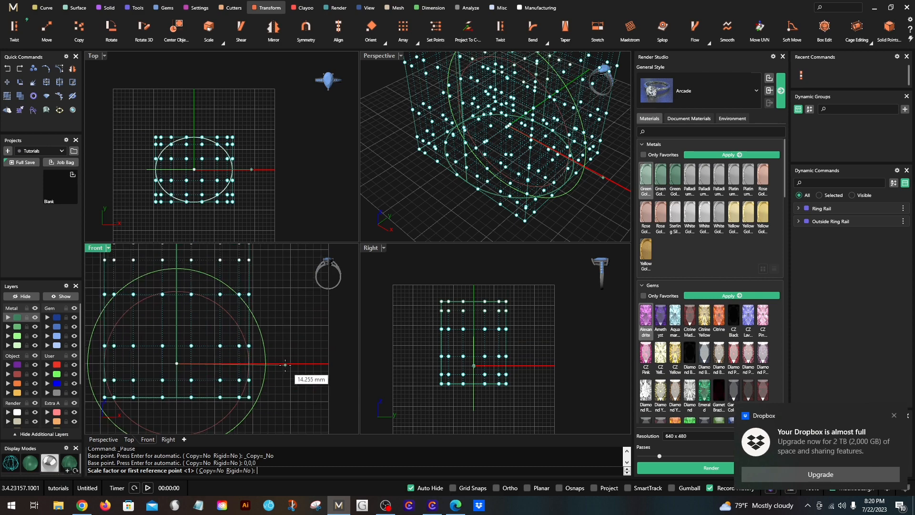
left_click(281, 363)
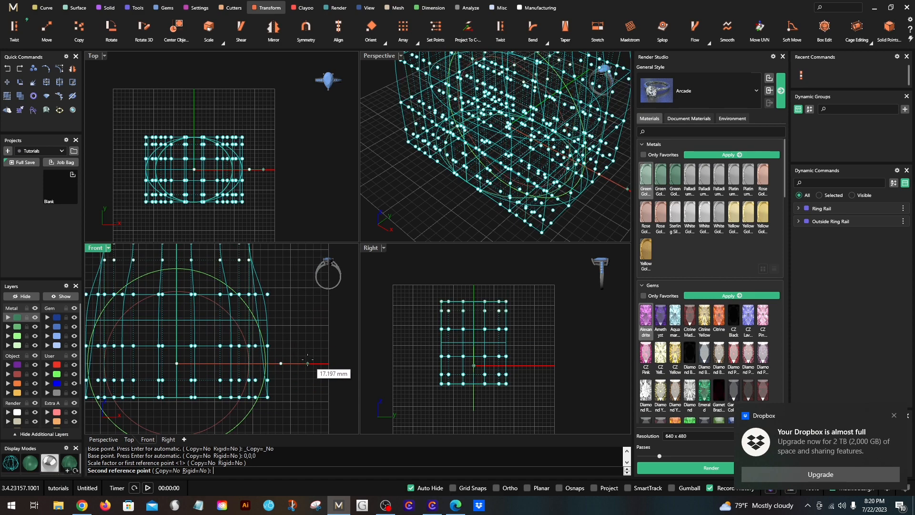
left_click(306, 359)
left_click(374, 288)
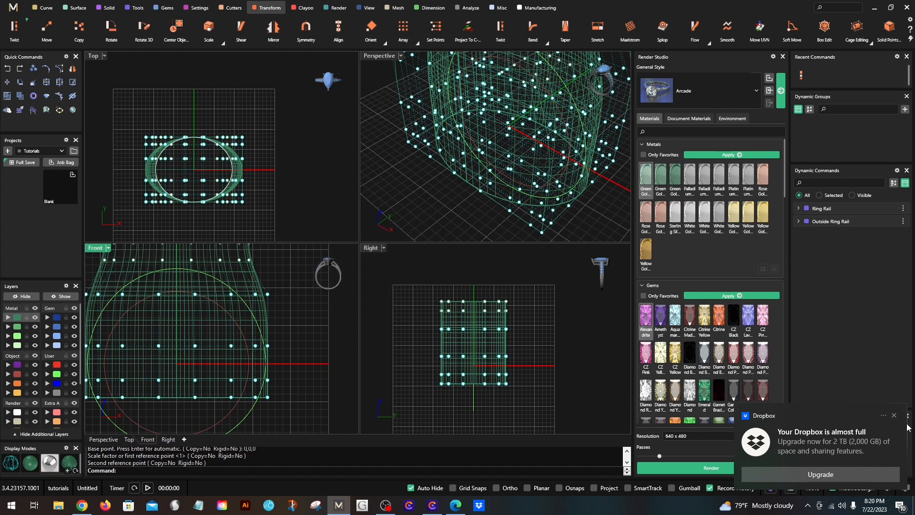
left_click(893, 415)
- Narrow the two bottom rows of cage points horizontally with Scale 1D from 0,0,0 by a factor of about 0.973
scroll(327, 347, "down", 2)
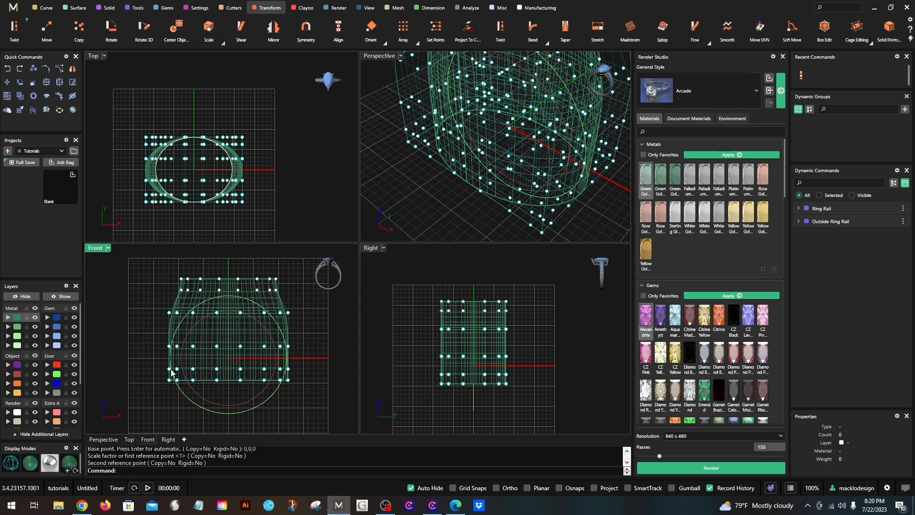
left_click_drag(152, 362, 310, 383)
scroll(305, 380, "up", 6)
right_click(303, 374)
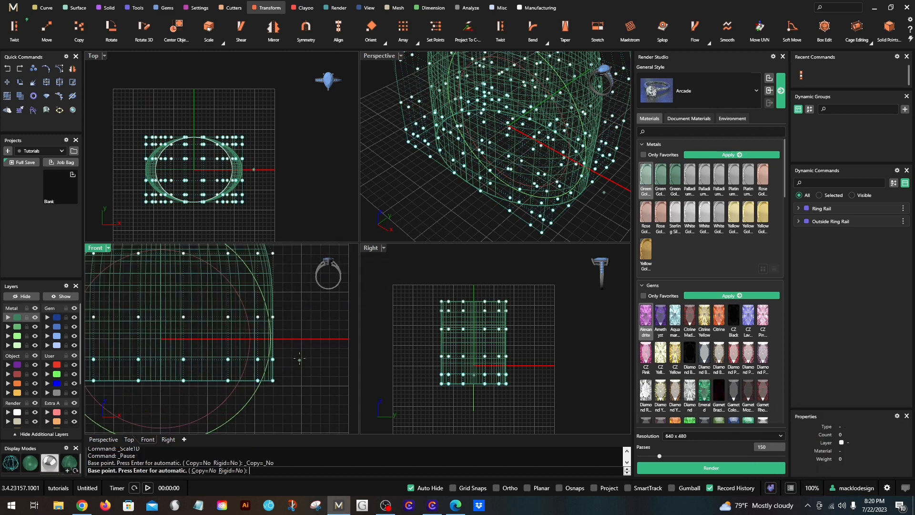
left_click(322, 338)
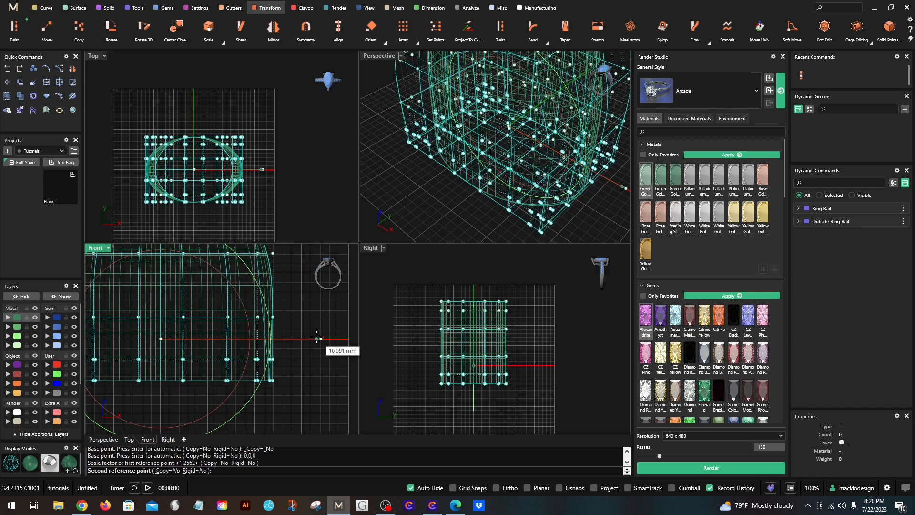
left_click(318, 338)
- Maximize the Front view and narrow the same two bottom rows again with Scale 1D by a factor of about 0.984
double_click(105, 251)
scroll(225, 295, "down", 2)
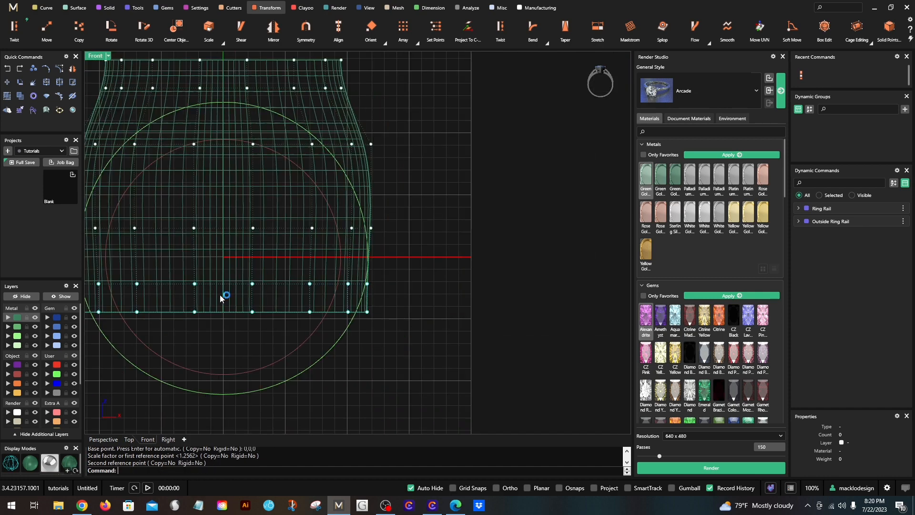
right_click(225, 296)
scroll(392, 255, "up", 3)
left_click(402, 254)
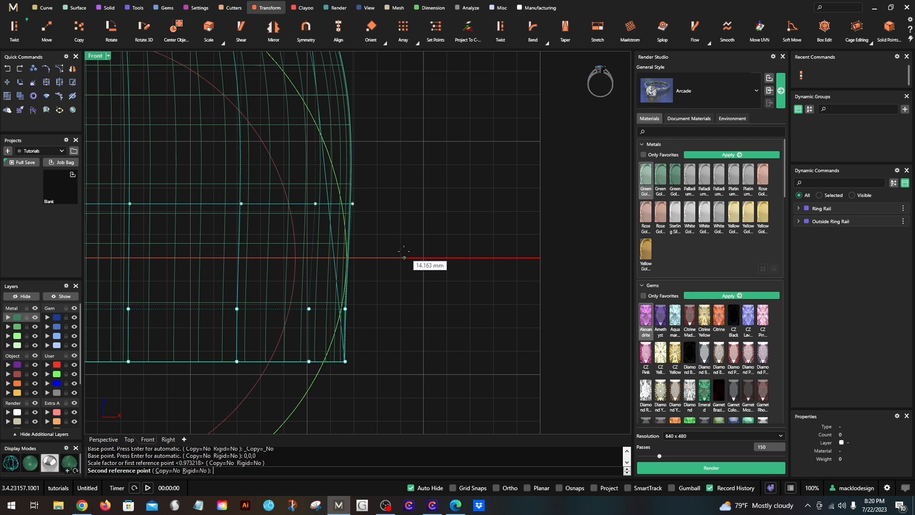
left_click(388, 257)
- Narrow only the bottommost row of cage points with Scale 1D from 0,0,0 by about 0.94, bringing its corners onto the outside ring rail
scroll(355, 305, "up", 2)
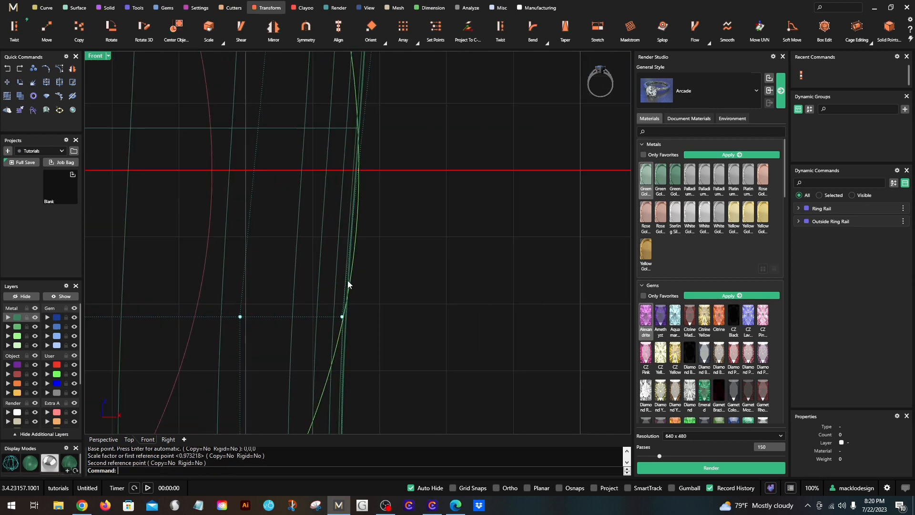
scroll(347, 280, "down", 5)
left_click_drag(143, 339, 337, 313)
scroll(368, 308, "up", 2)
key("Return")
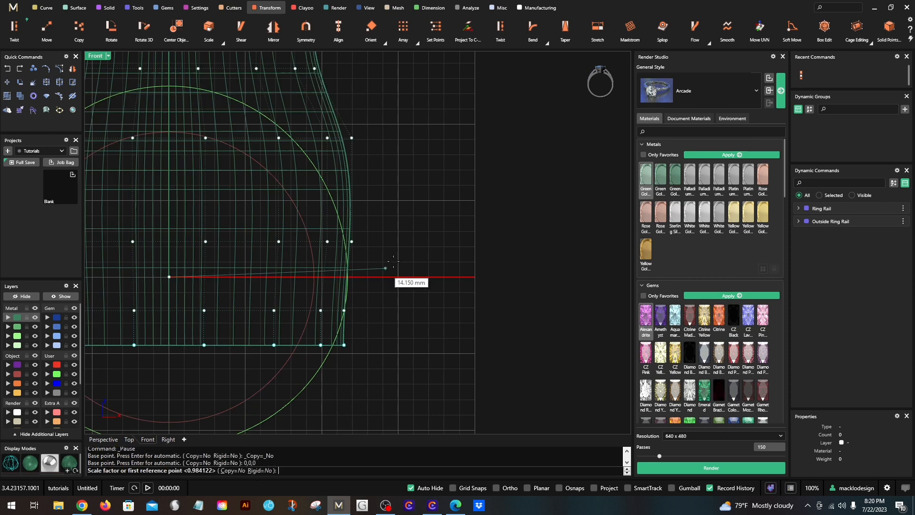
left_click(424, 276)
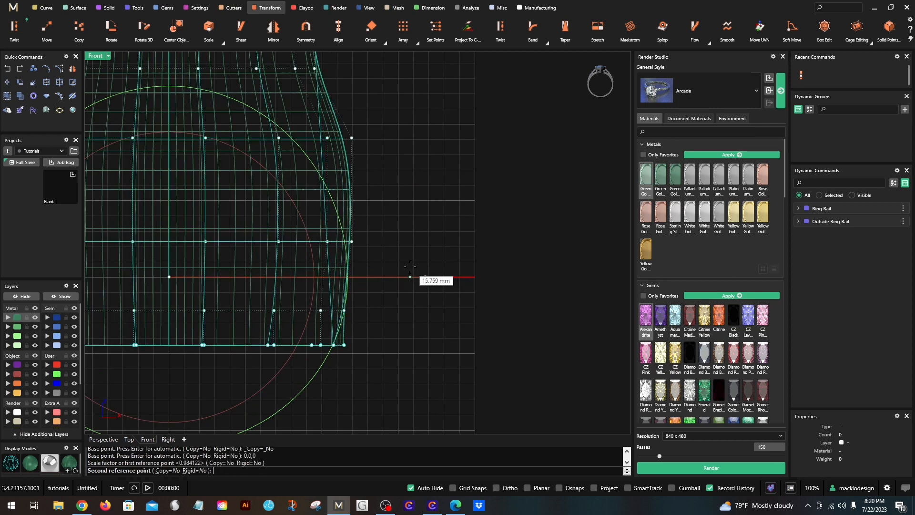
left_click(409, 266)
- Widen the second row of cage points from the bottom slightly with Scale 1D from 0,0,0 to follow the outside ring rail
scroll(410, 268, "down", 3)
left_click_drag(102, 276, 376, 306)
scroll(382, 285, "up", 4)
right_click(381, 280)
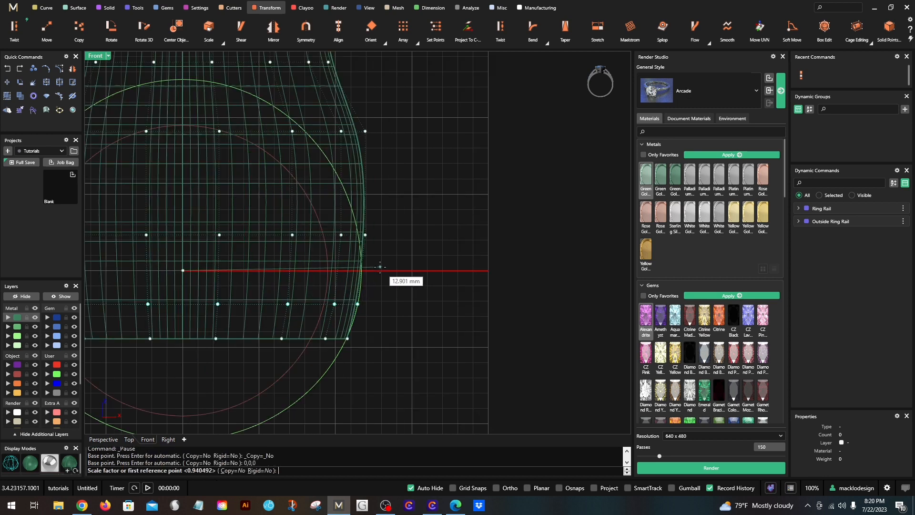
scroll(376, 268, "up", 2)
left_click(372, 271)
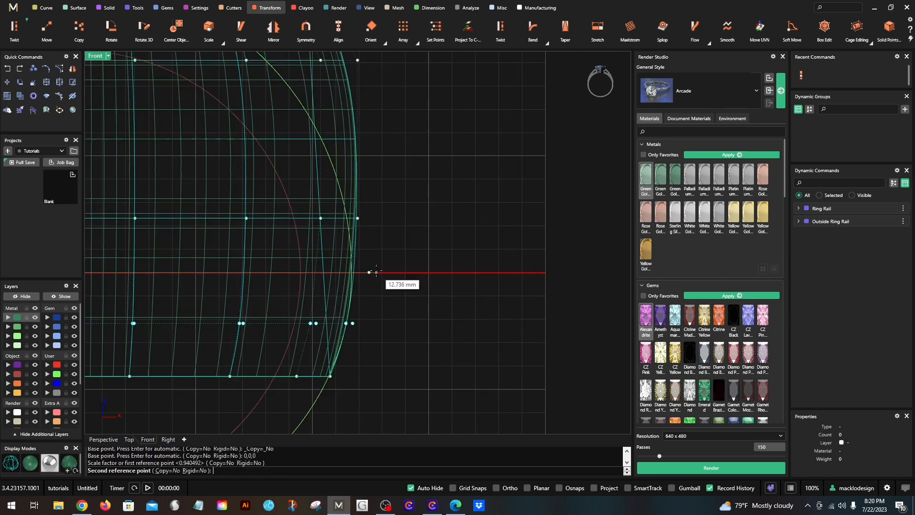
left_click(376, 272)
scroll(368, 272, "down", 6)
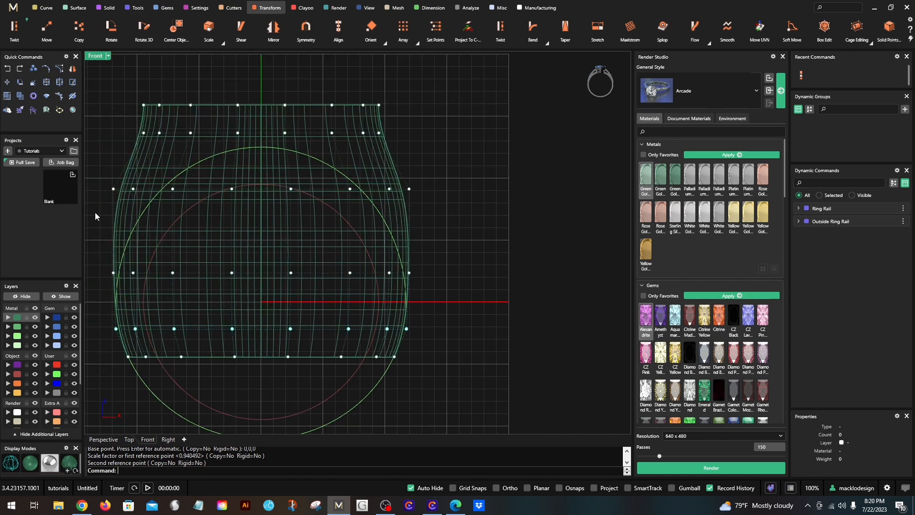
- Narrow the third row of cage points from the top horizontally with Scale 1D from 0,0,0 by a factor of about 0.948
left_click_drag(99, 203, 424, 178)
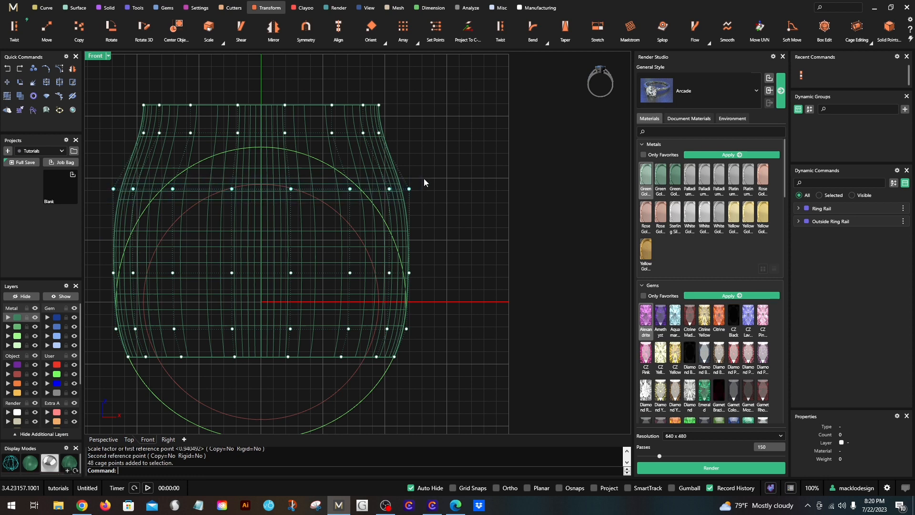
key("Return")
key("Return")
left_click(498, 307)
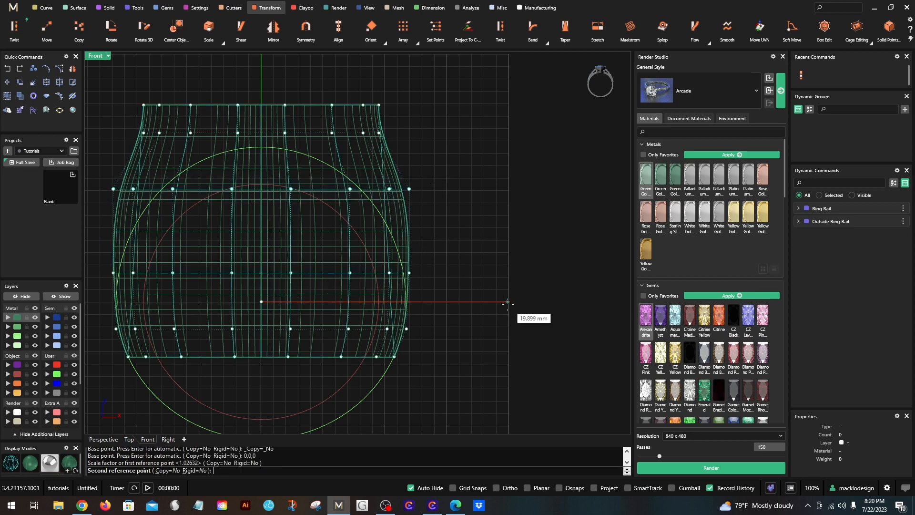
key("Escape")
- Widen the second row of cage points from the top with Scale 1D from 0,0,0 by a factor of about 1.055
left_click_drag(116, 155, 400, 117)
key("Return")
key("Return")
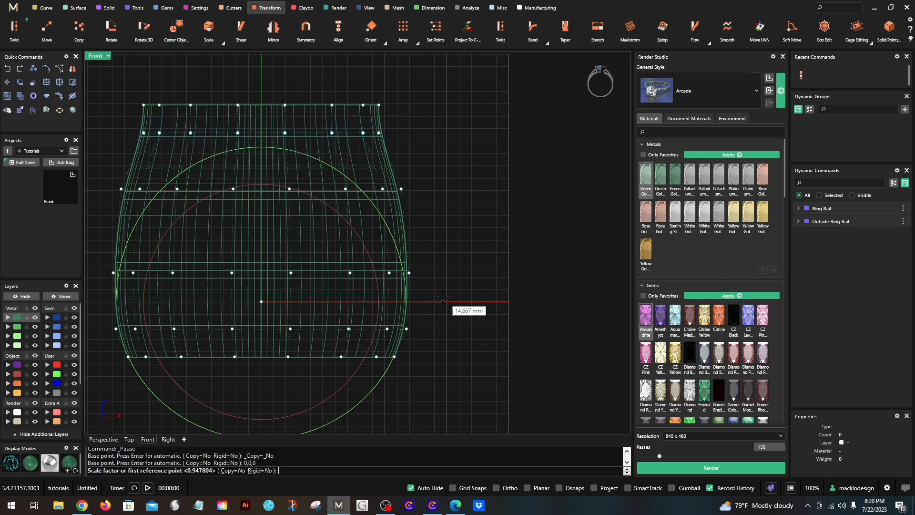
left_click(443, 301)
left_click(453, 298)
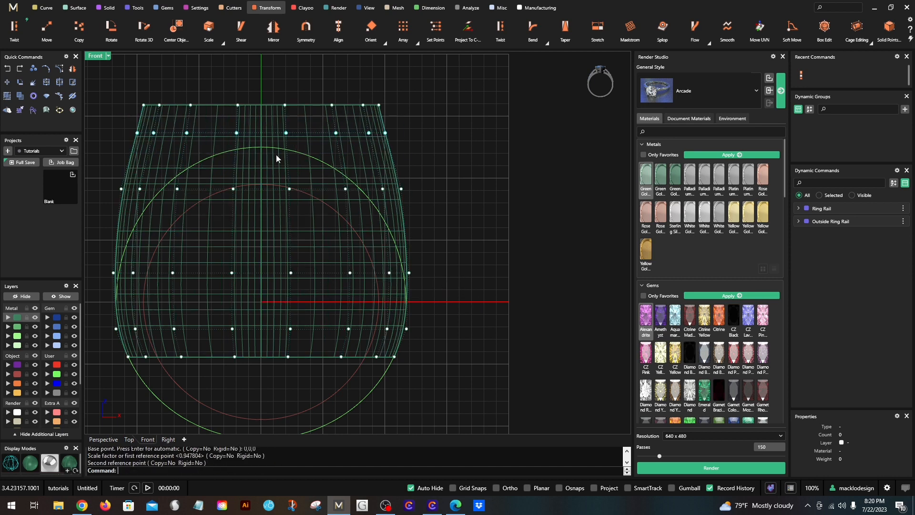
- Narrow the third row of cage points from the top again with Scale 1D from 0,0,0 by a factor of about 0.952
left_click_drag(108, 179, 458, 216)
key("Return")
key("Return")
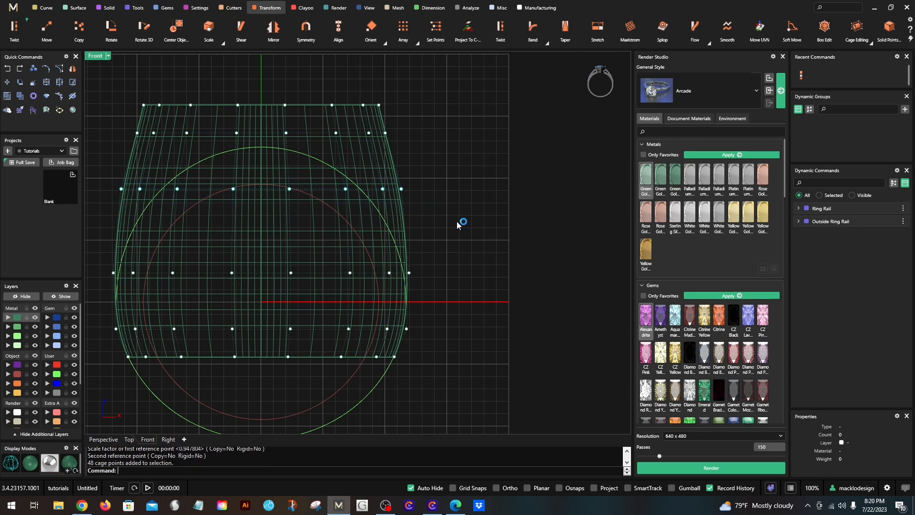
left_click(521, 301)
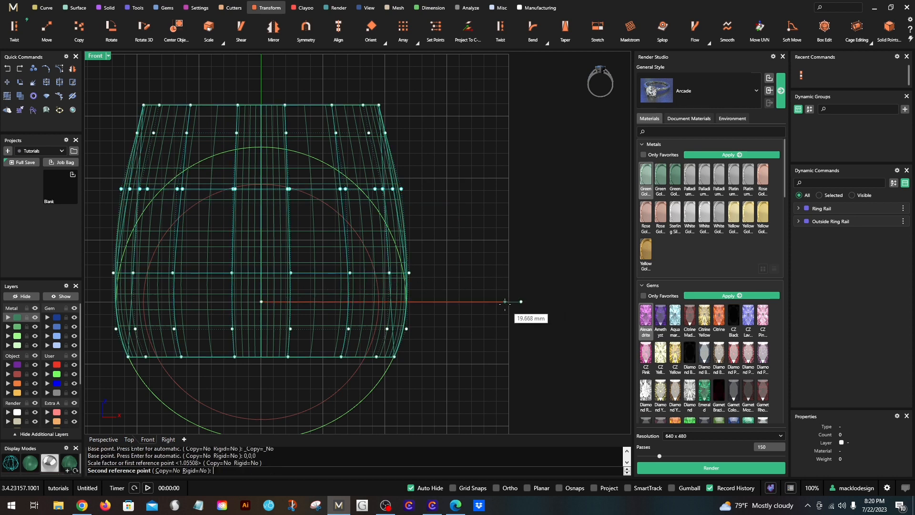
left_click(509, 302)
- Narrow the second row of cage points from the top slightly with Scale 1D from 0,0,0 by a factor of about 0.987
scroll(439, 249, "down", 2)
scroll(181, 205, "down", 2)
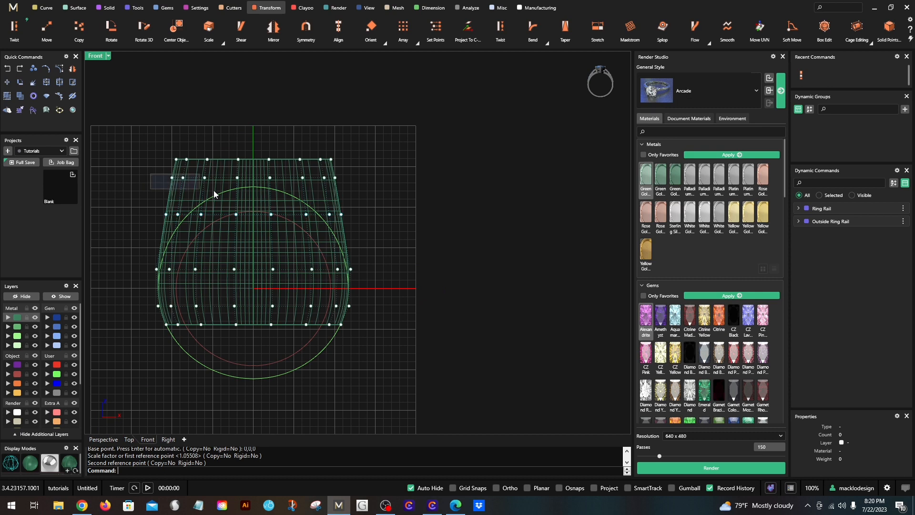
left_click_drag(214, 191, 398, 191)
key("Return")
key("Return")
left_click(465, 287)
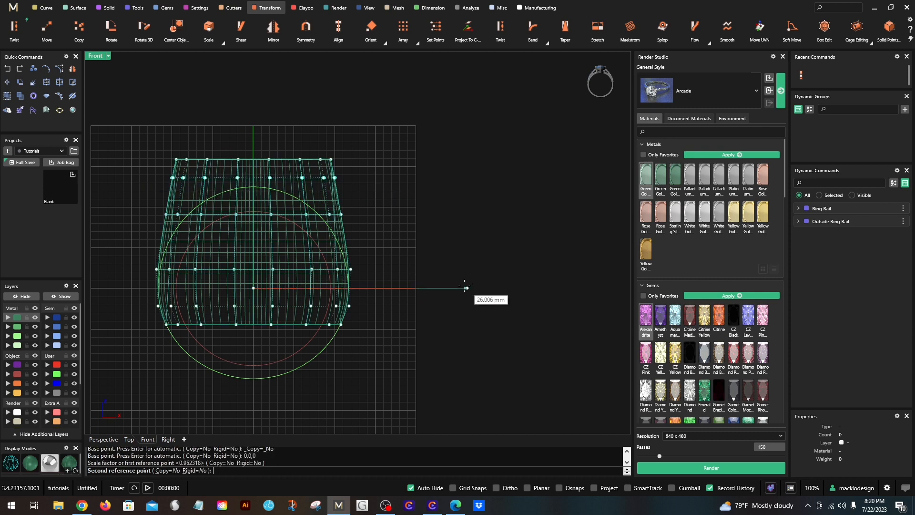
left_click(465, 288)
scroll(368, 235, "down", 1)
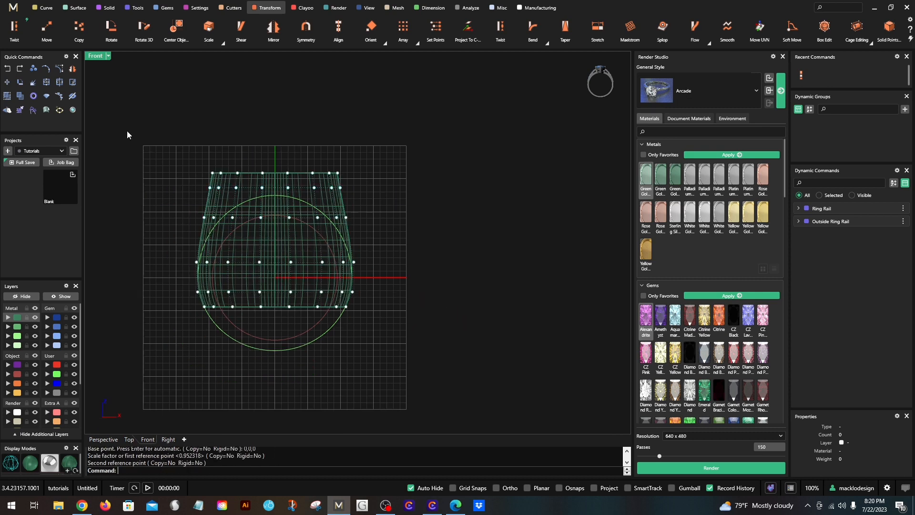
- Restore the four-view layout and shrink the top two rows of cage points with Scale 2D from 0,0,0 by a factor of about 0.944
double_click(95, 56)
scroll(113, 294, "up", 3)
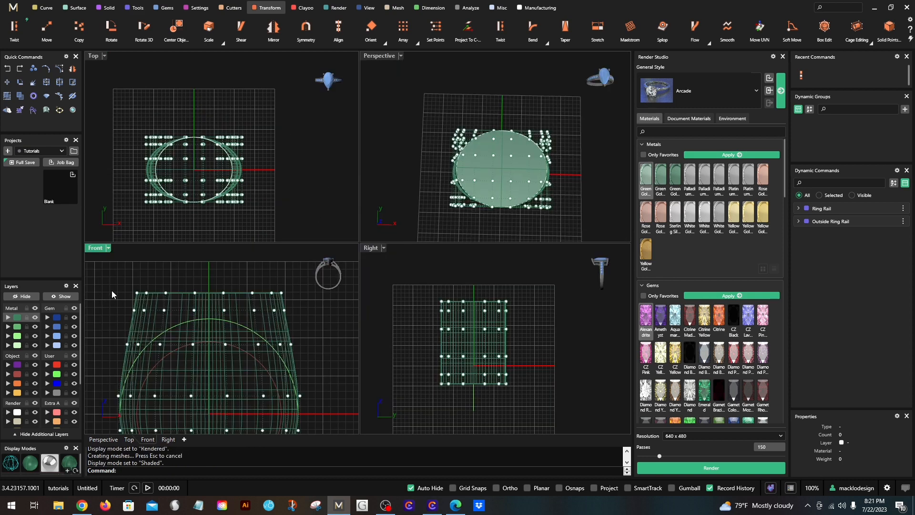
right_click_drag(557, 164, 509, 119)
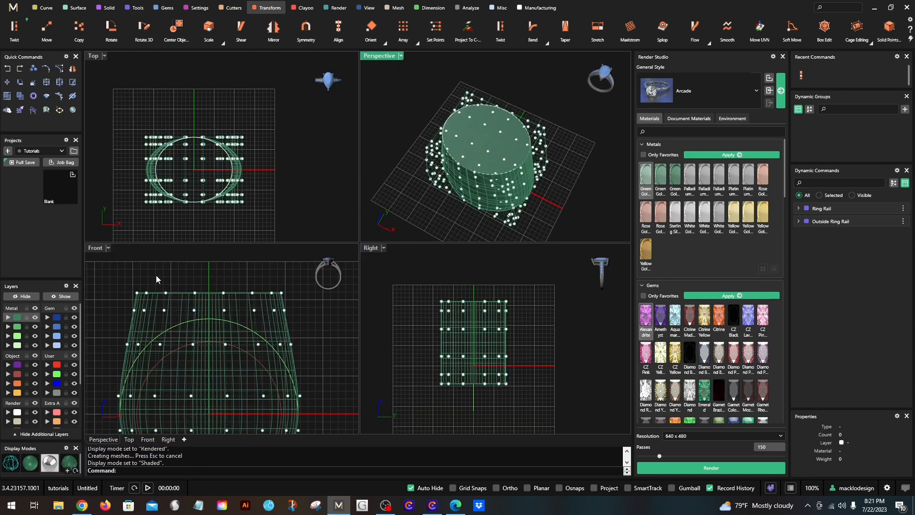
scroll(150, 278, "down", 2)
left_click_drag(123, 270, 285, 309)
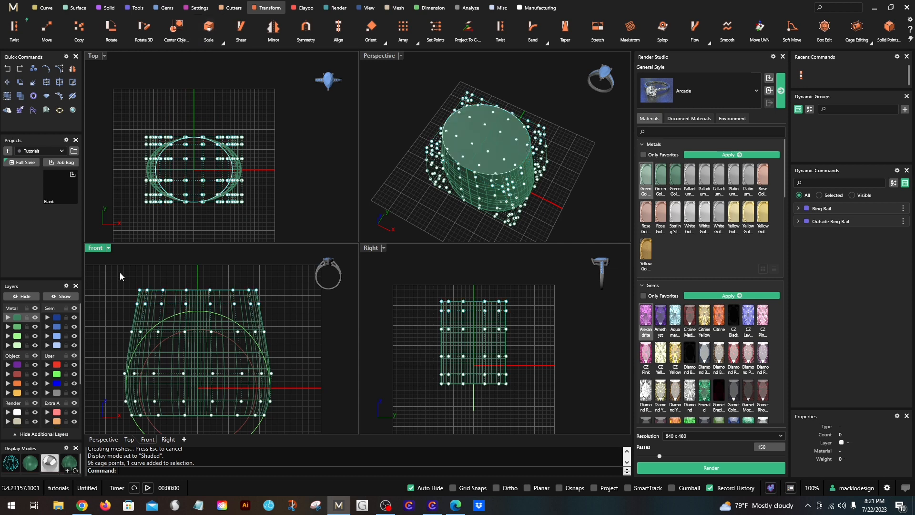
left_click_drag(118, 271, 295, 316)
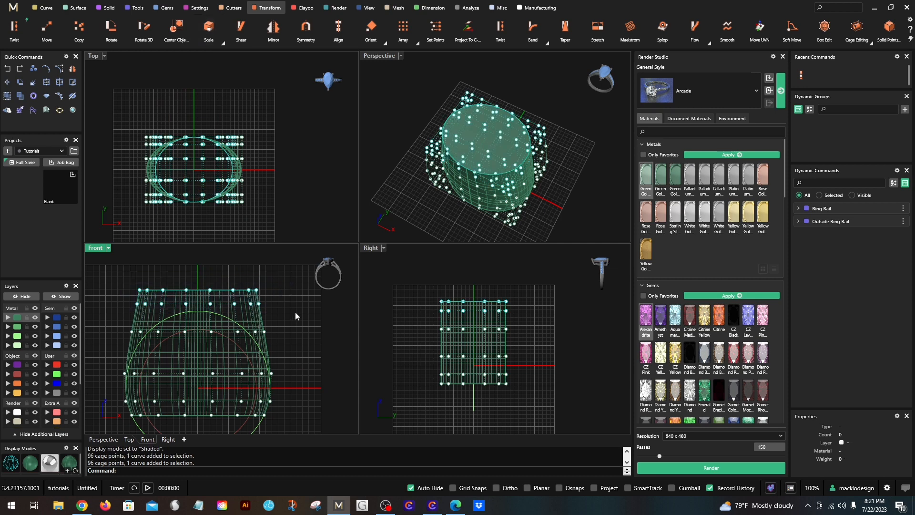
left_click(221, 42)
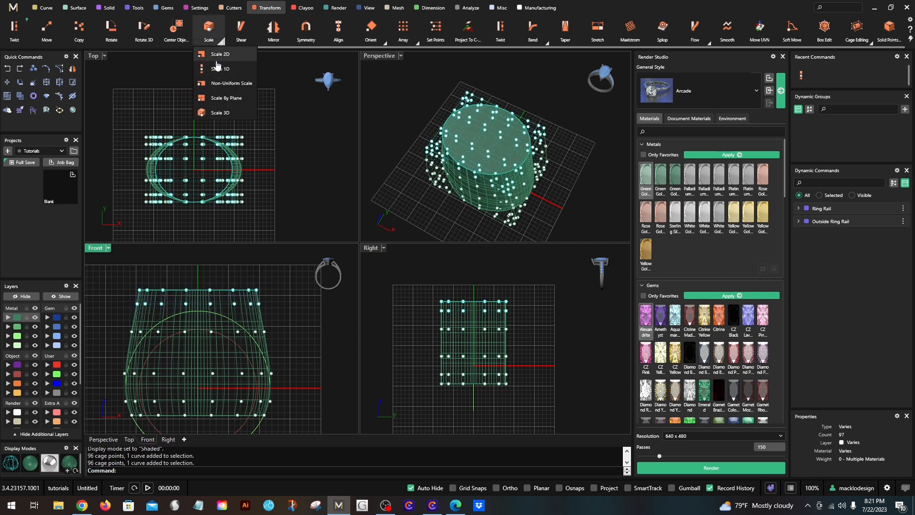
left_click(220, 71)
key("Return")
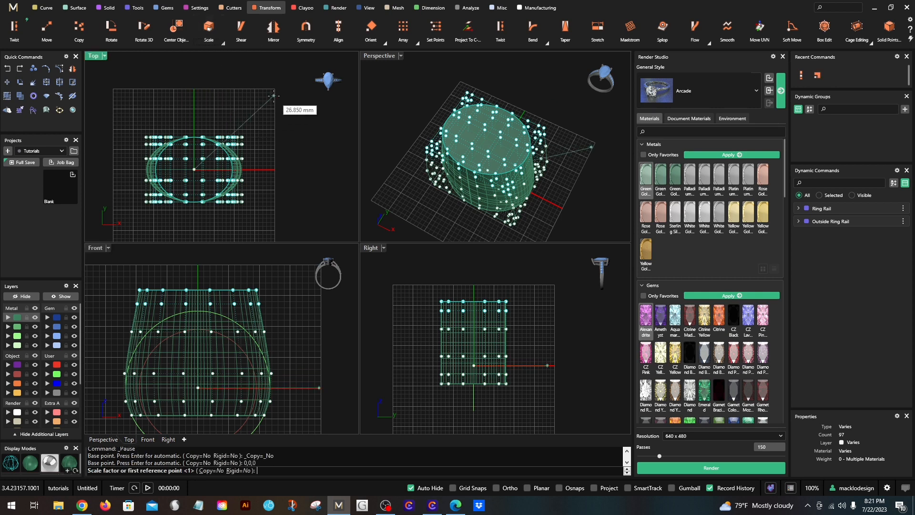
left_click(273, 96)
left_click(269, 104)
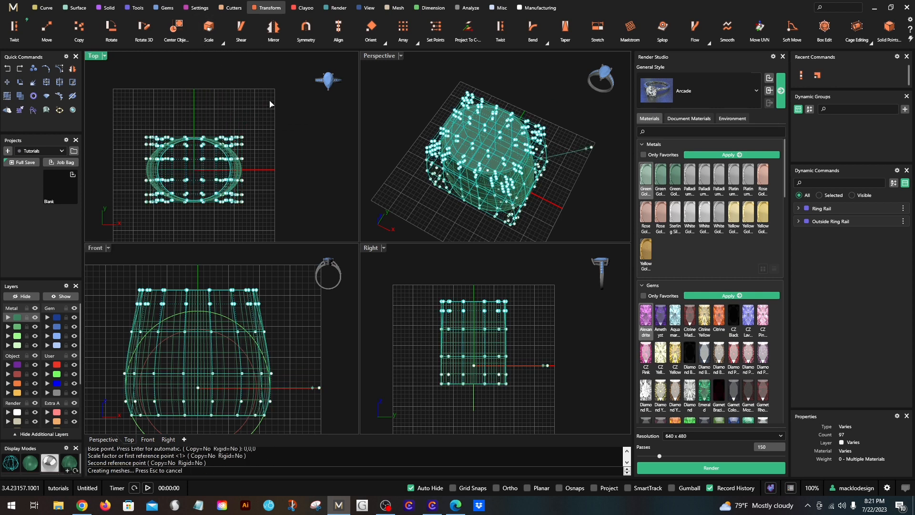
- Shrink only the topmost row of cage points further with Scale 2D from 0,0,0 in the Top view, tapering the ring's top, and deselect
left_click_drag(129, 281, 271, 295)
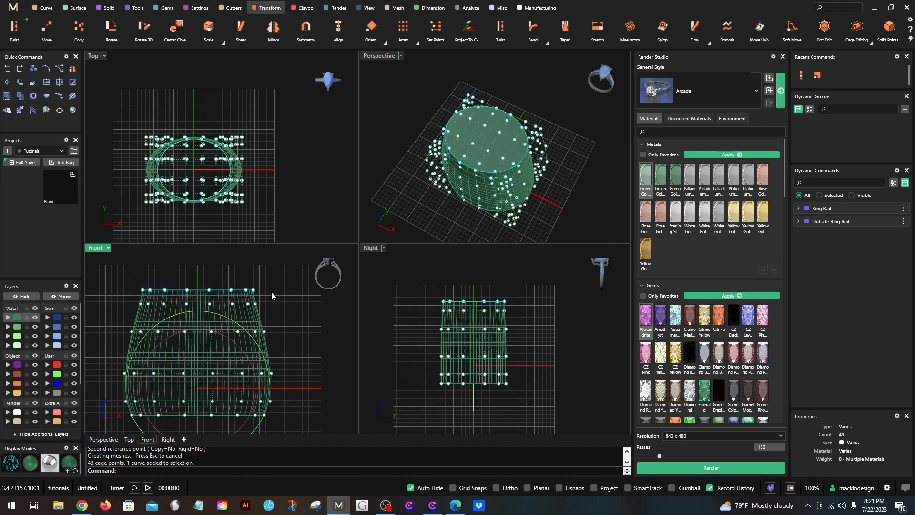
key("Return")
key("Return")
left_click(289, 134)
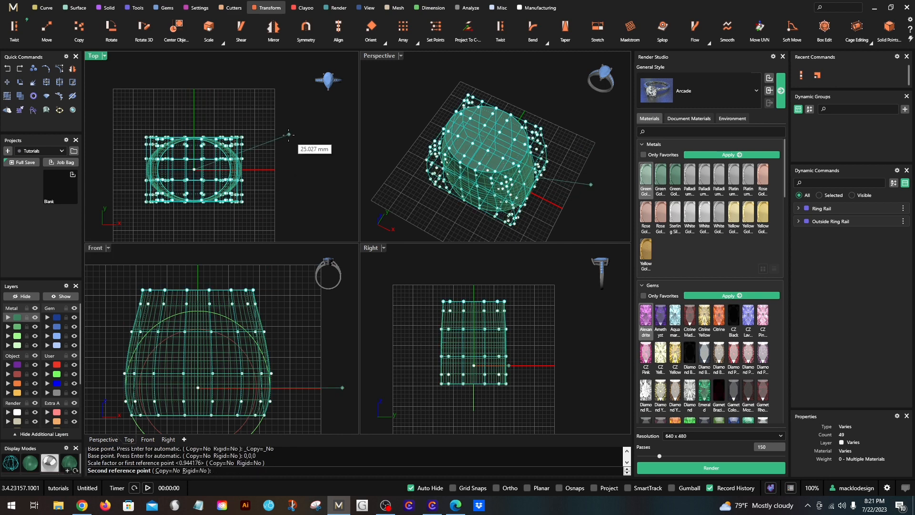
left_click(280, 173)
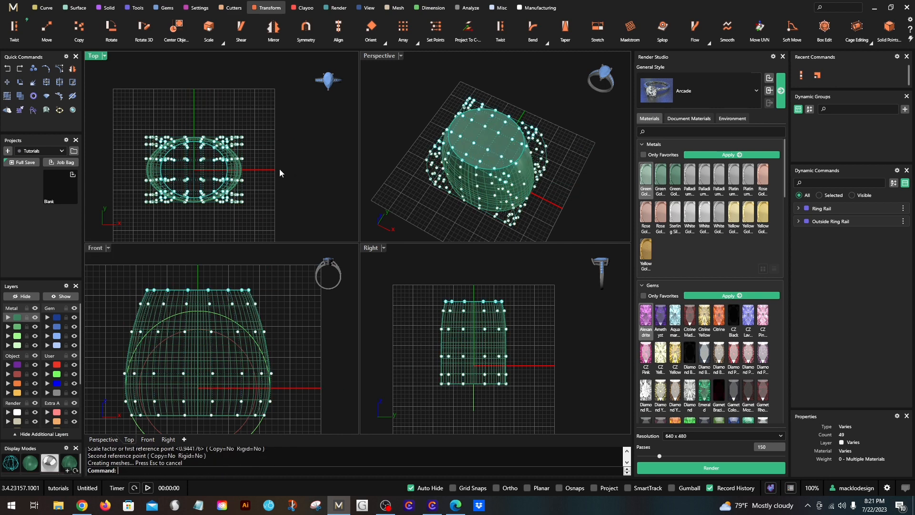
left_click(144, 270)
- In the Right view, narrow the lower four rows of cage points horizontally with Scale 1D from 0,0,0 by a factor of about 0.689
scroll(150, 286, "down", 3)
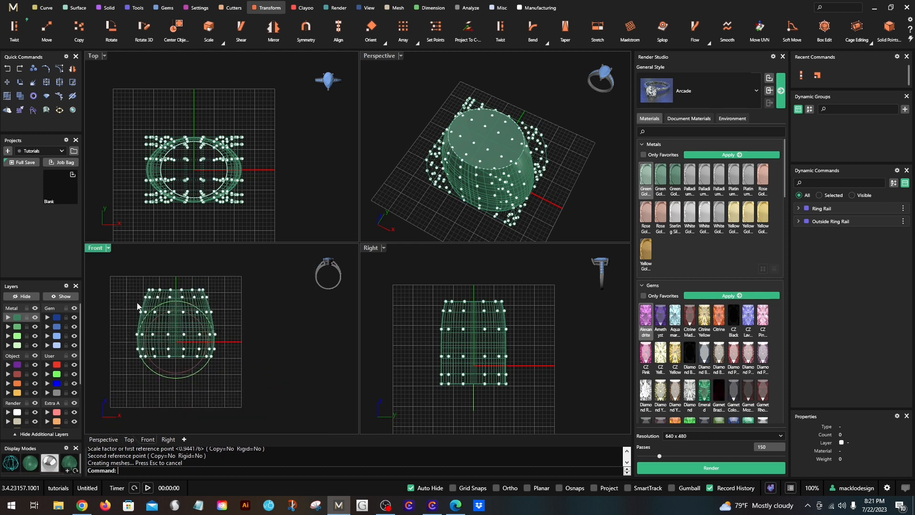
scroll(138, 306, "up", 3)
scroll(137, 282, "down", 1)
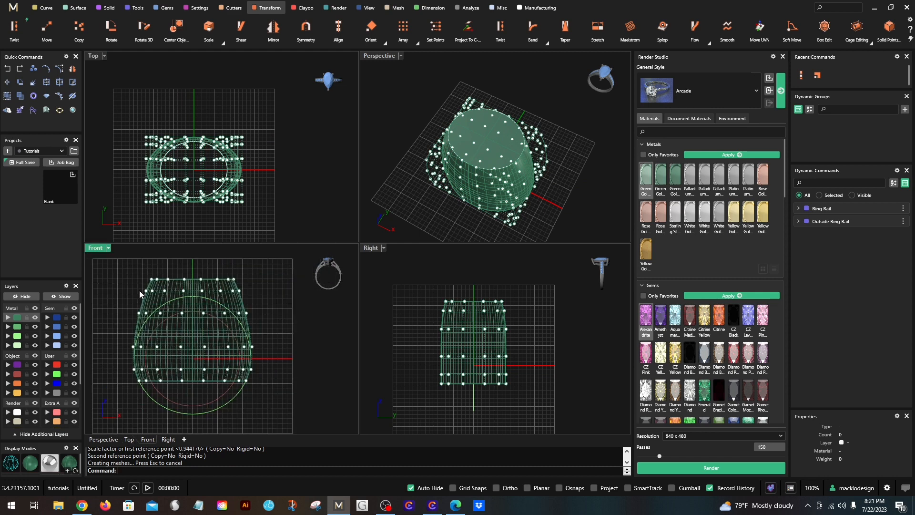
mouse_move(482, 167)
right_mouse_down()
mouse_move(485, 109)
mouse_move(474, 166)
right_mouse_up()
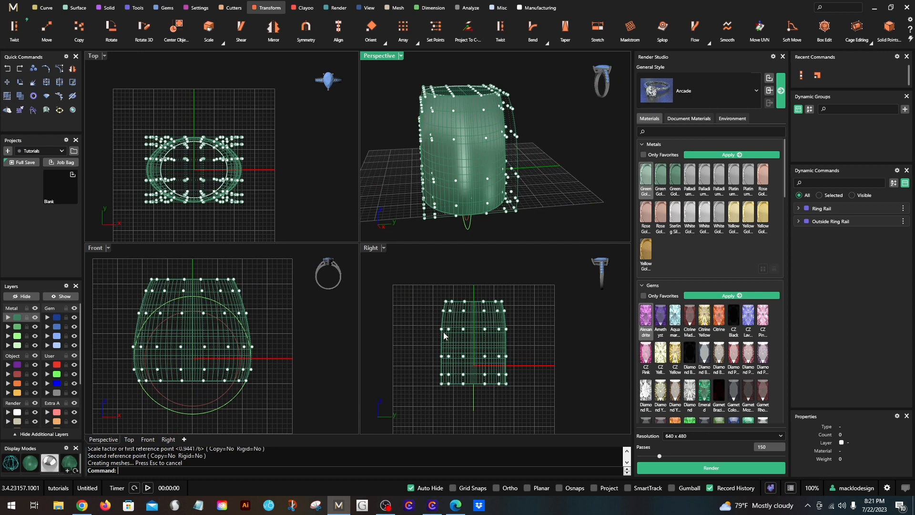
scroll(443, 331, "up", 4)
scroll(419, 325, "down", 2)
right_click_drag(427, 339, 369, 315)
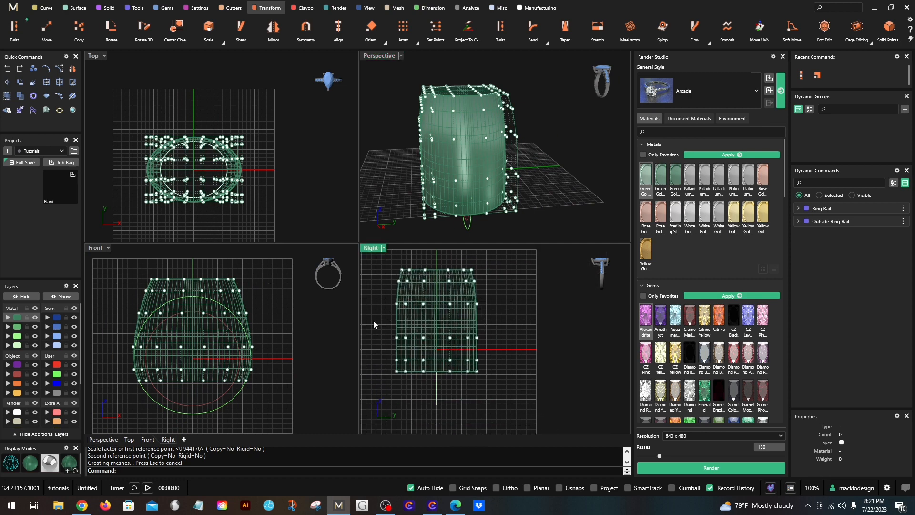
left_click_drag(444, 338, 511, 384)
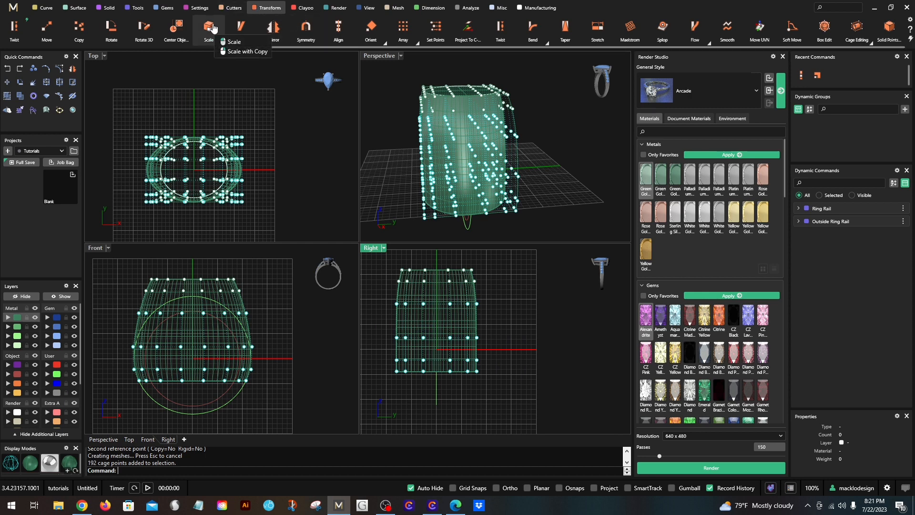
left_click(221, 43)
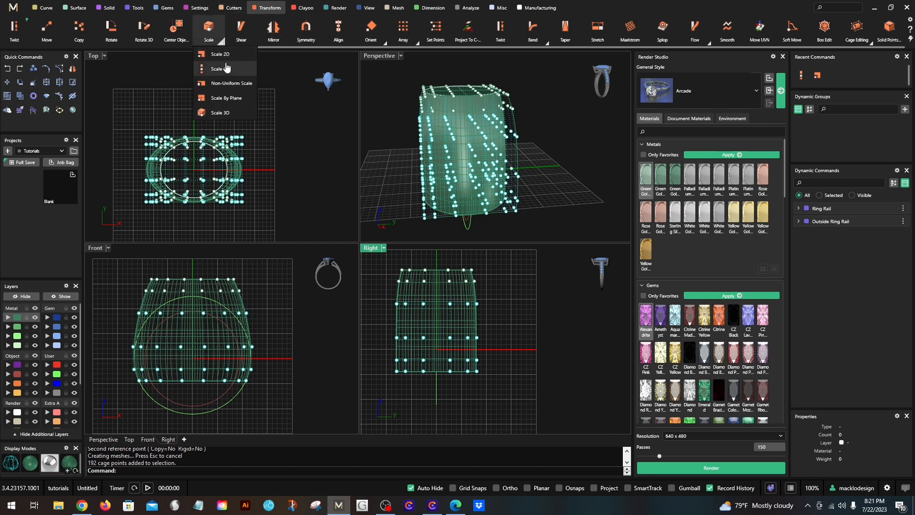
left_click(224, 69)
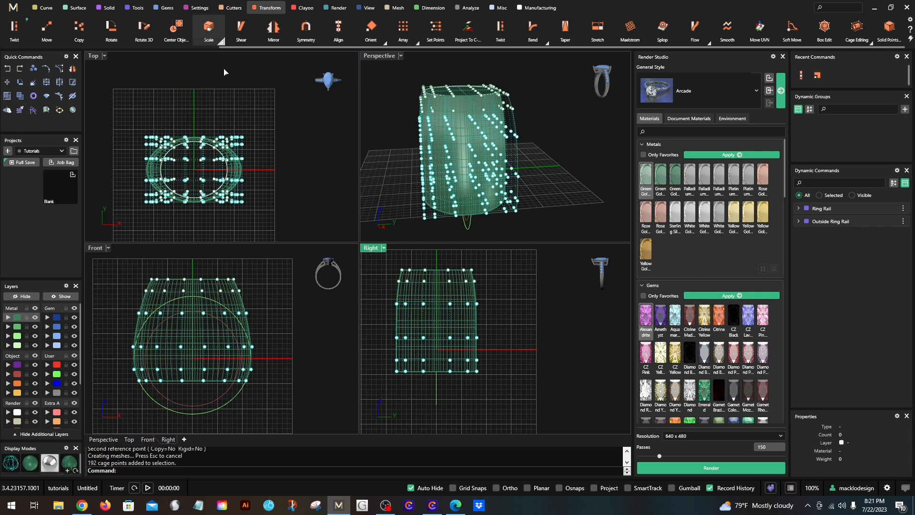
left_click(587, 349)
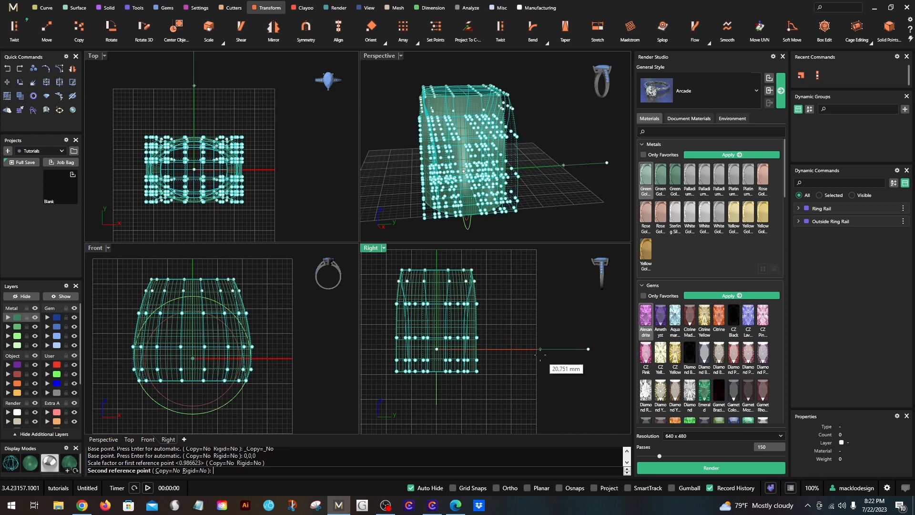
left_click(541, 353)
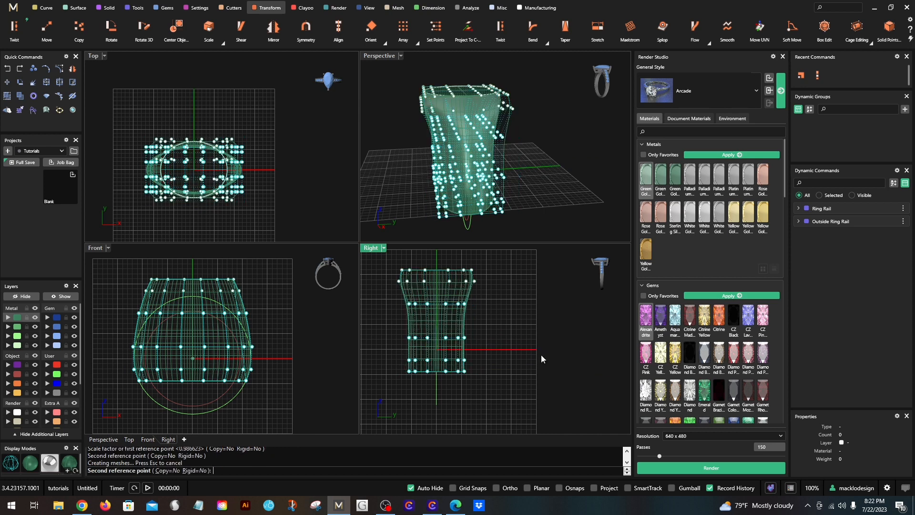
- Narrow the lower three rows of cage points in the Right view with Scale 1D from 0,0,0 by a factor of about 0.791
left_click(394, 315)
left_click_drag(387, 321, 498, 391)
right_click(485, 331)
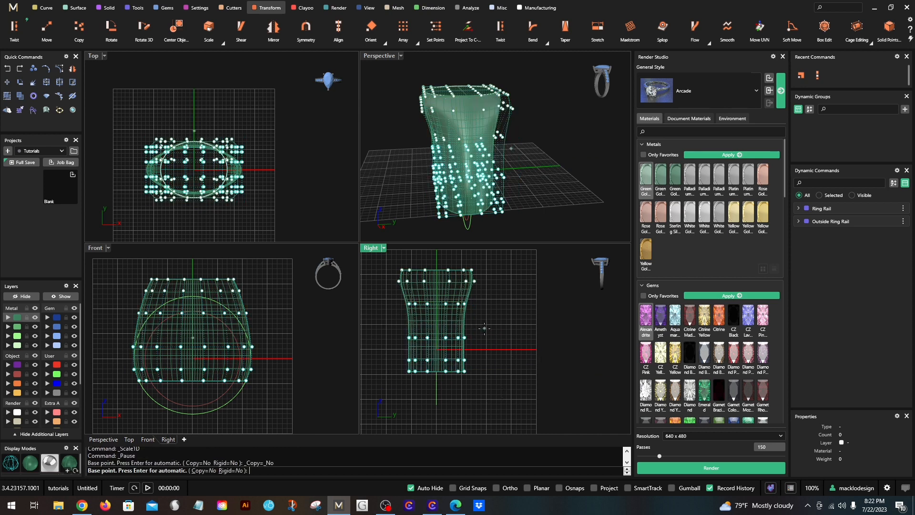
type("0,0,0")
key("Return")
left_click(584, 354, "shift")
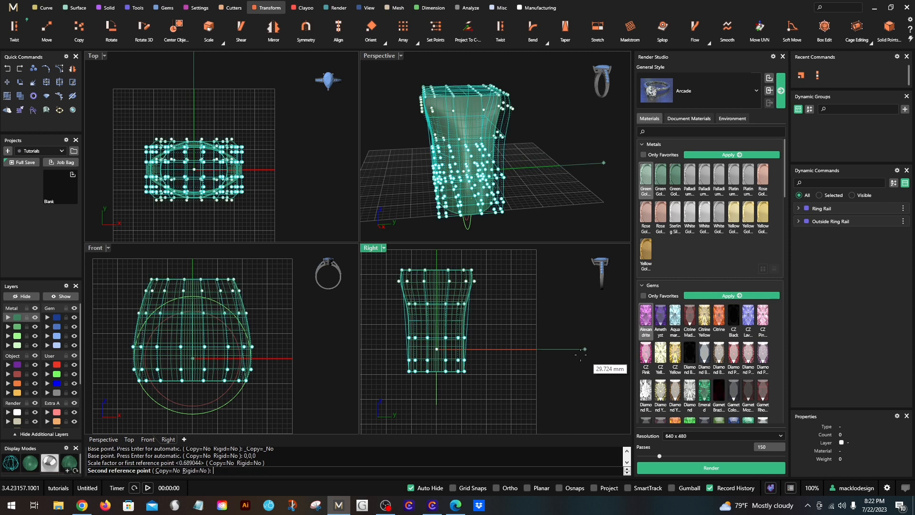
left_click(554, 356)
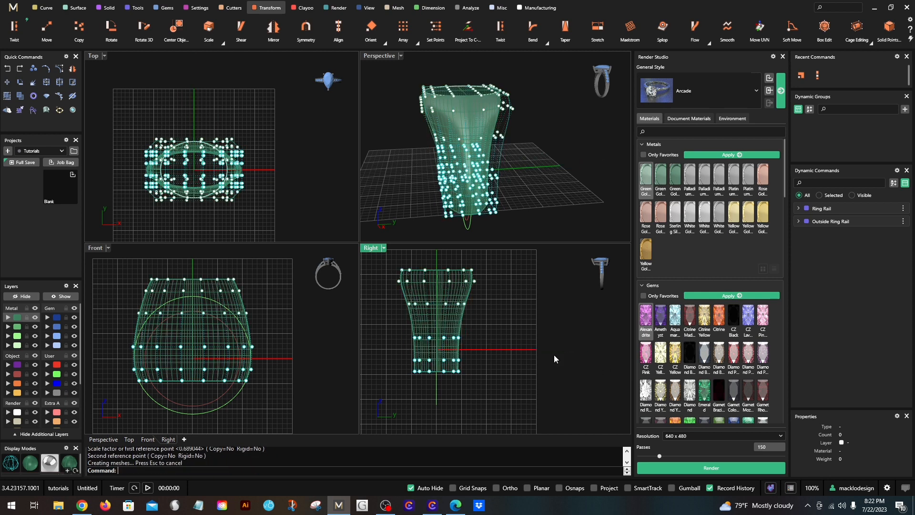
- Narrow the second row of cage points from the top in the Right view with Scale 1D from 0,0,0 to about the top row's width
scroll(413, 293, "up", 3)
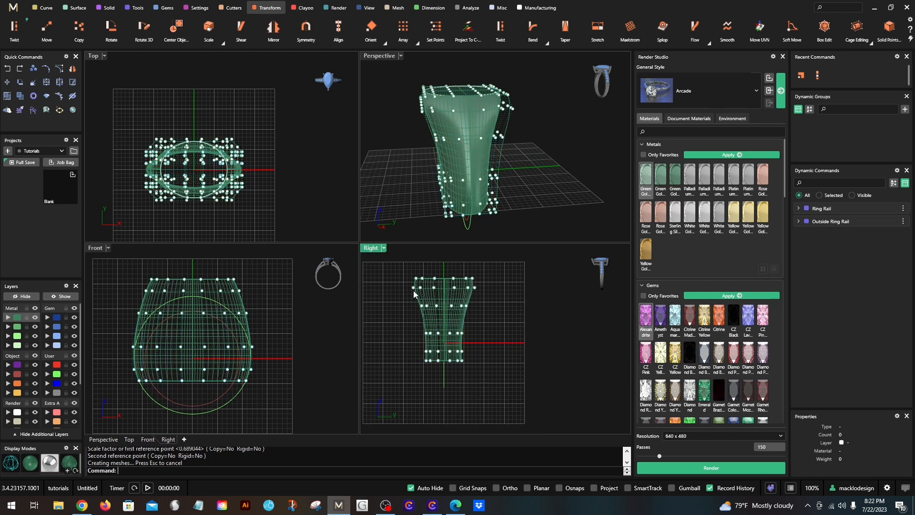
scroll(413, 294, "up", 2)
left_click_drag(403, 295, 538, 276)
right_click(535, 291)
scroll(533, 297, "up", 2)
type("0,0,0")
key("Return")
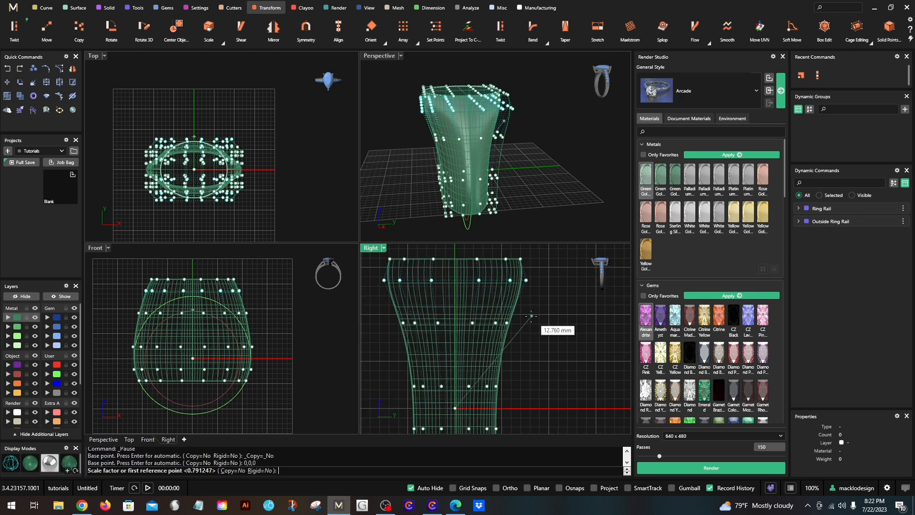
scroll(533, 338, "down", 4)
left_click(593, 382)
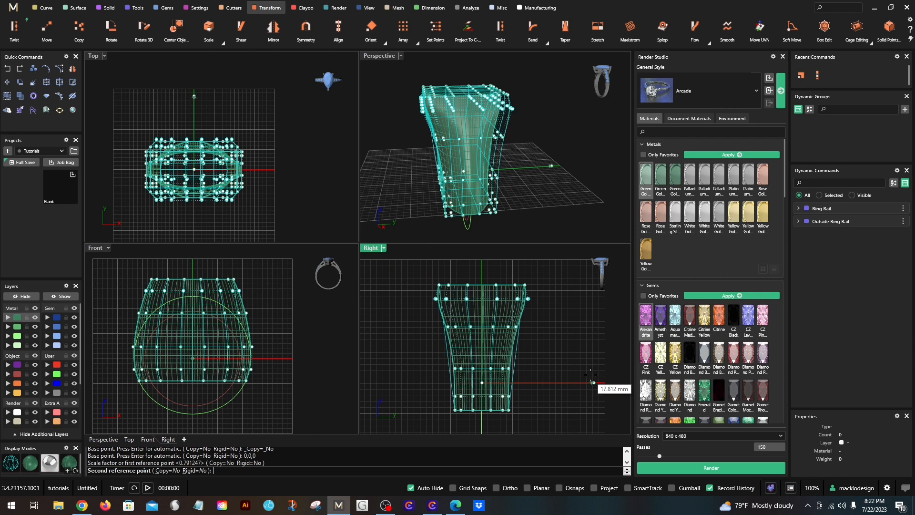
left_click(586, 375)
- Narrow the second row of cage points from the top in the Right view slightly more with Scale 1D from 0,0,0, by about 0.972
right_click_drag(538, 349, 519, 348)
left_click_drag(405, 314, 535, 294)
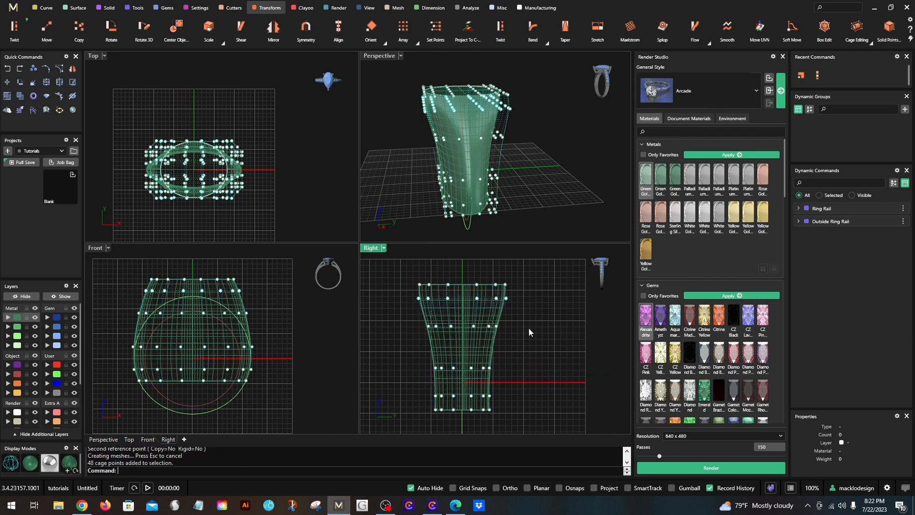
right_click(527, 328)
left_click(547, 382)
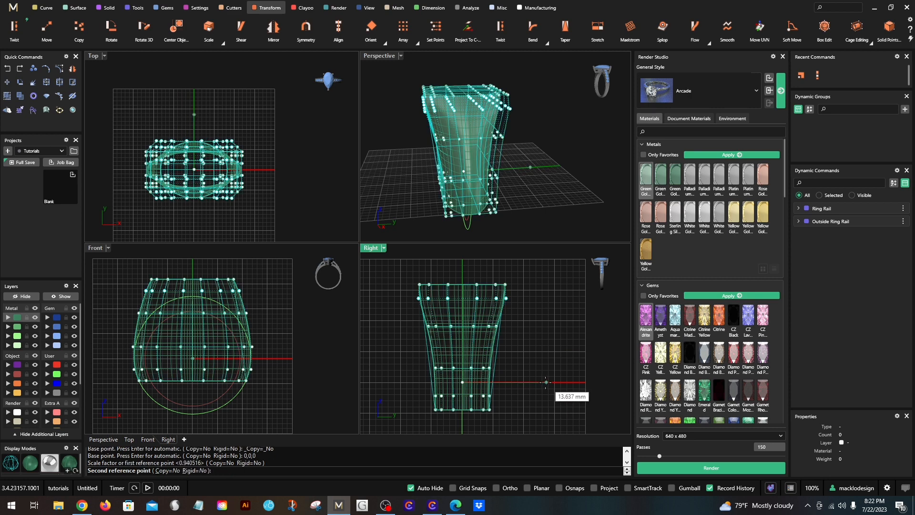
left_click(546, 382)
scroll(479, 339, "down", 1)
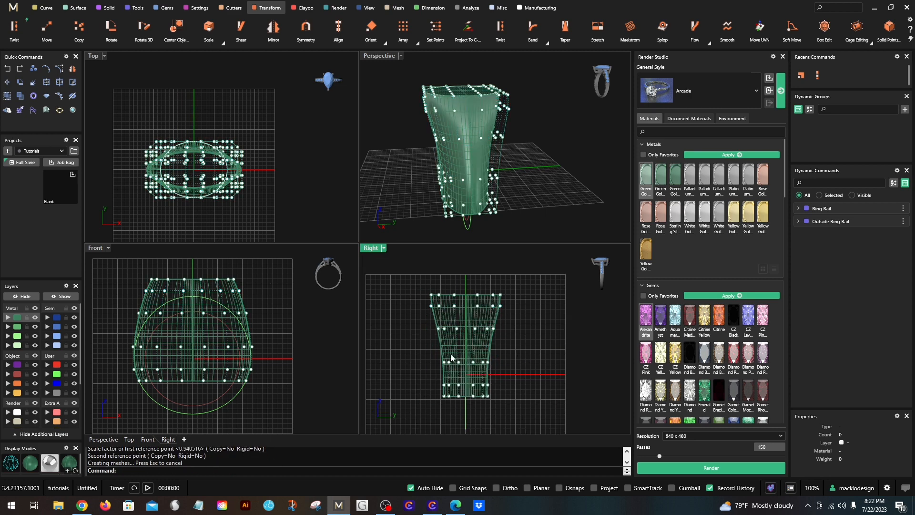
- Widen the fourth row of cage points from the top in the Right view with Scale 1D from 0,0,0 by a factor of about 1.072
left_click_drag(422, 348, 521, 373)
right_click(521, 372)
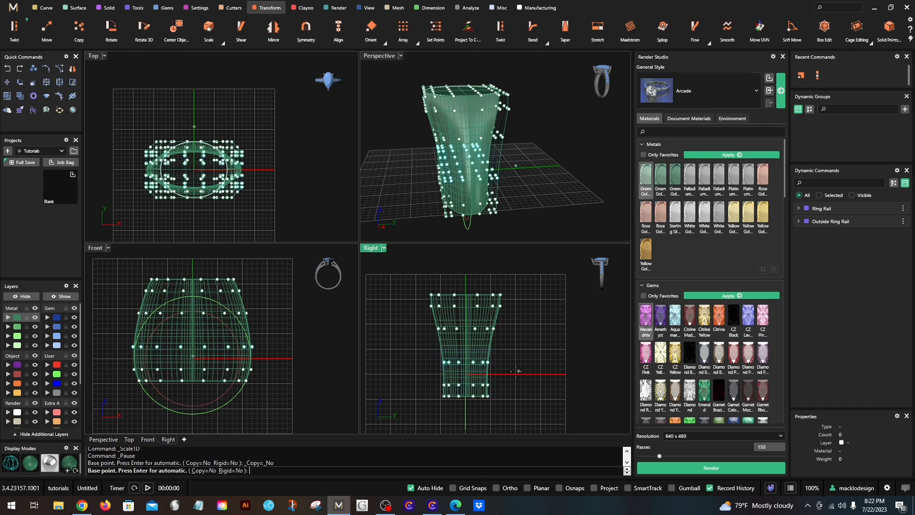
scroll(510, 373, "up", 2)
type("0,0,0")
key("Return")
scroll(504, 372, "up", 1)
left_click(504, 375)
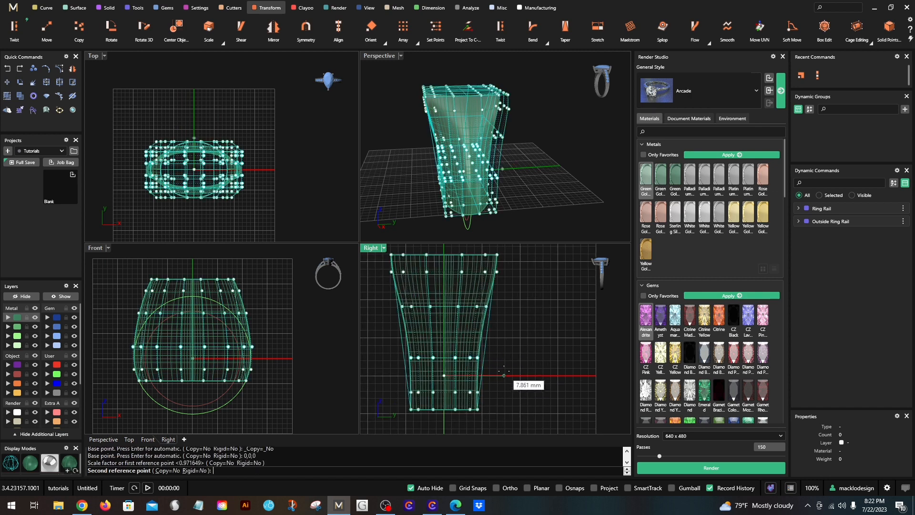
left_click(508, 375)
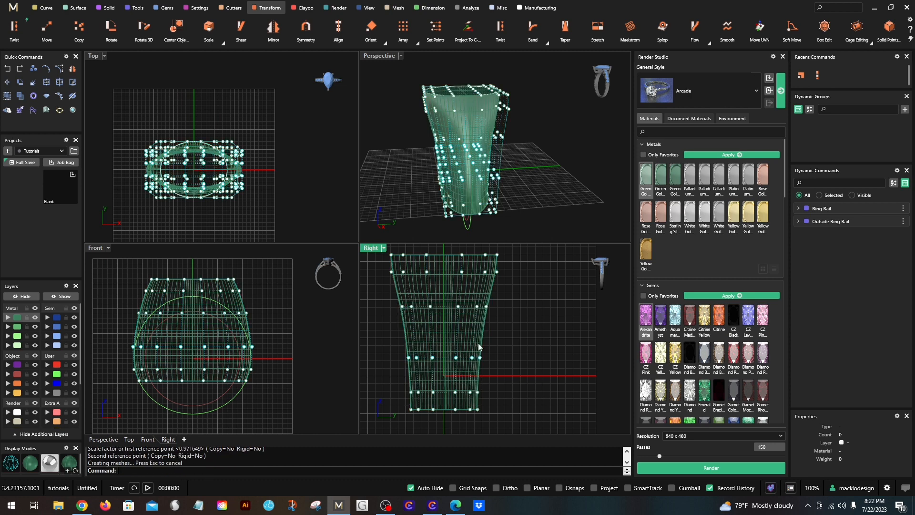
- Widen the third row of cage points from the top in the Right view with Scale 1D from 0,0,0 by about 1.025
left_click_drag(511, 297, 513, 296)
right_click(513, 296)
type("0,0,0")
key("Return")
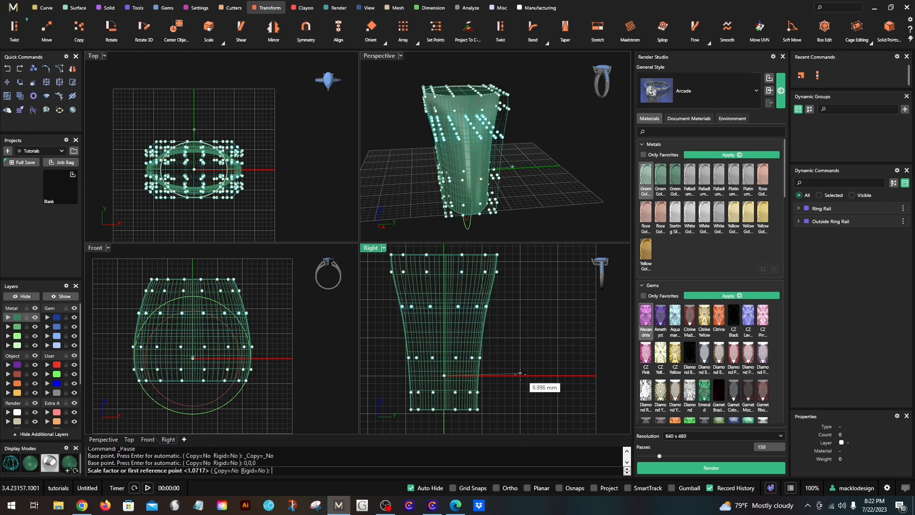
left_click(521, 375)
left_click(521, 376)
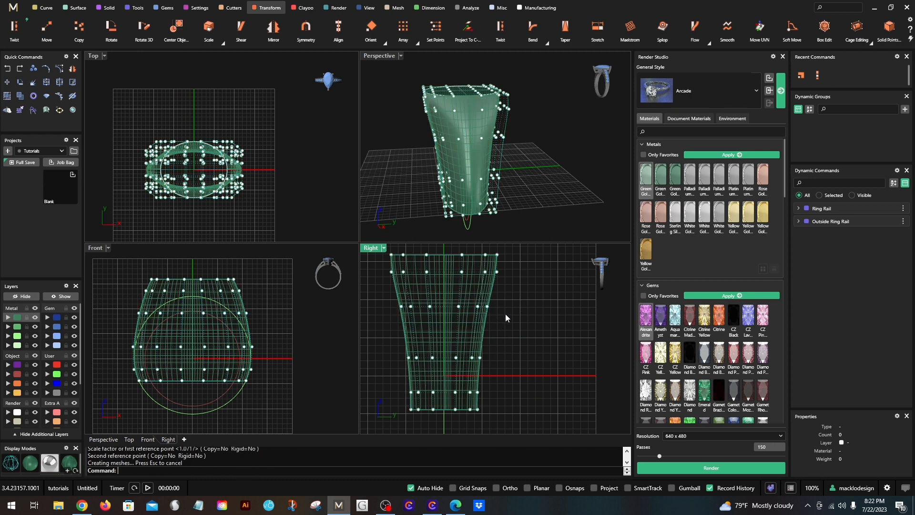
- In the Right view, spread the inner four columns of the lower three cage rows with Scale 1D from 0,0,0 by about 1.156
scroll(505, 314, "down", 2)
right_click_drag(510, 173, 487, 157)
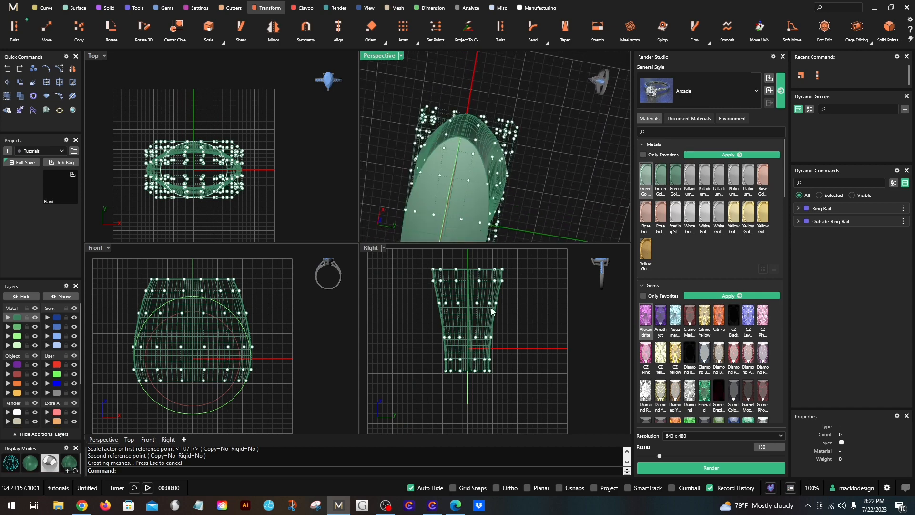
scroll(471, 351, "up", 1)
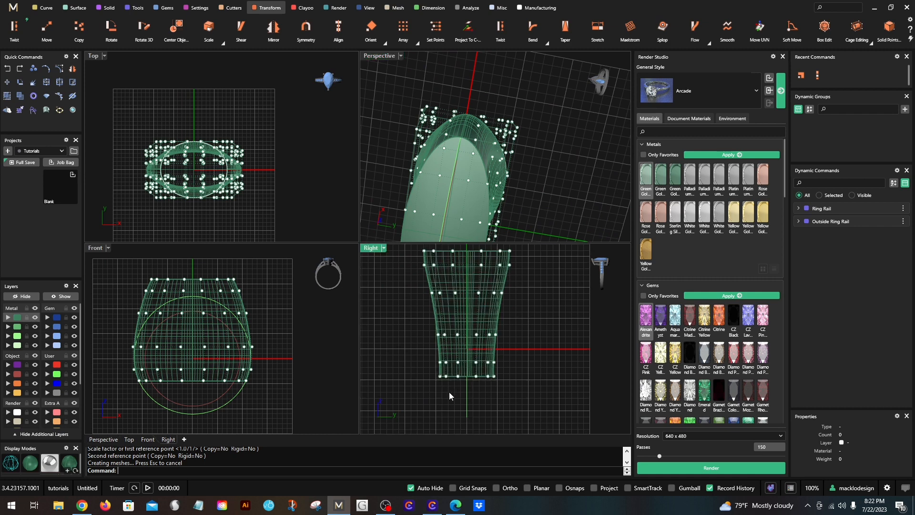
scroll(448, 392, "up", 1)
left_click_drag(439, 388, 514, 285)
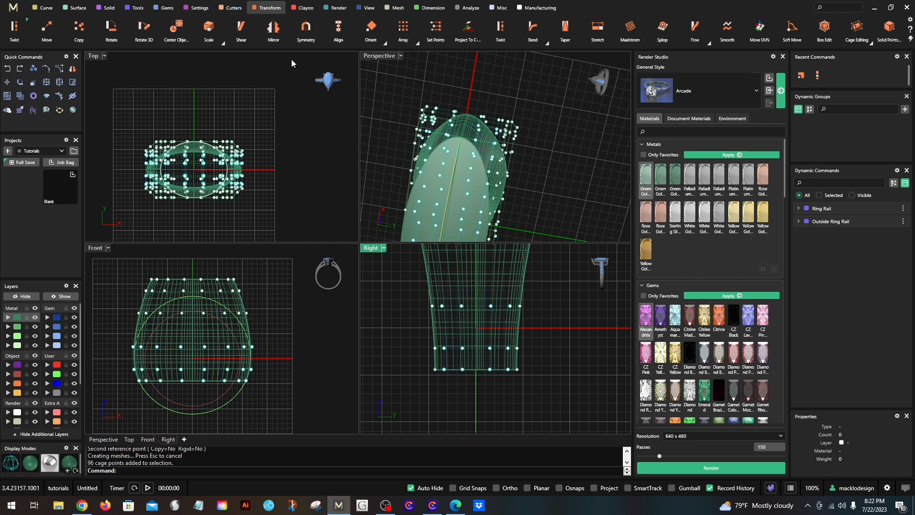
left_click(222, 43)
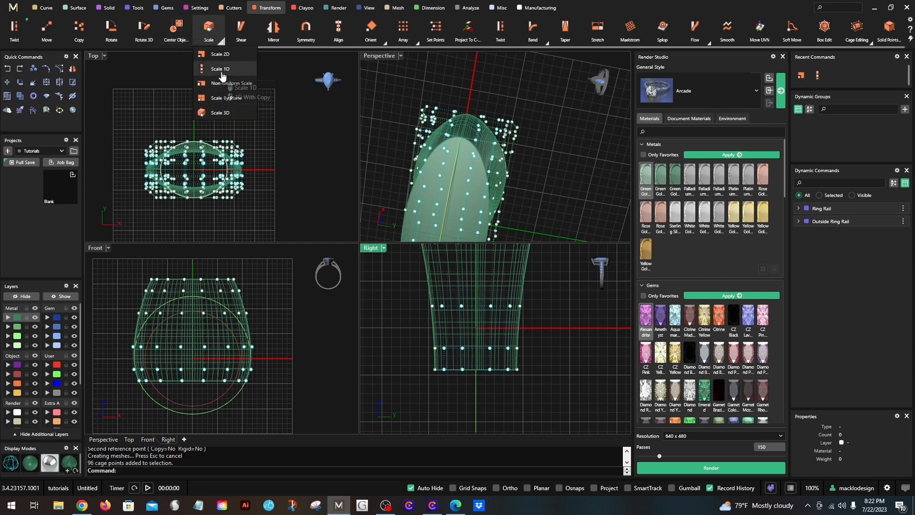
left_click(212, 71)
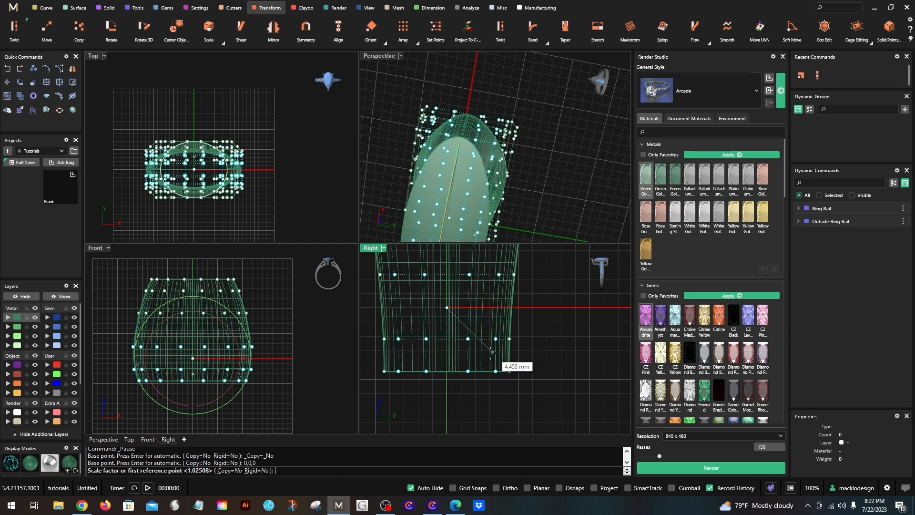
left_click(529, 308)
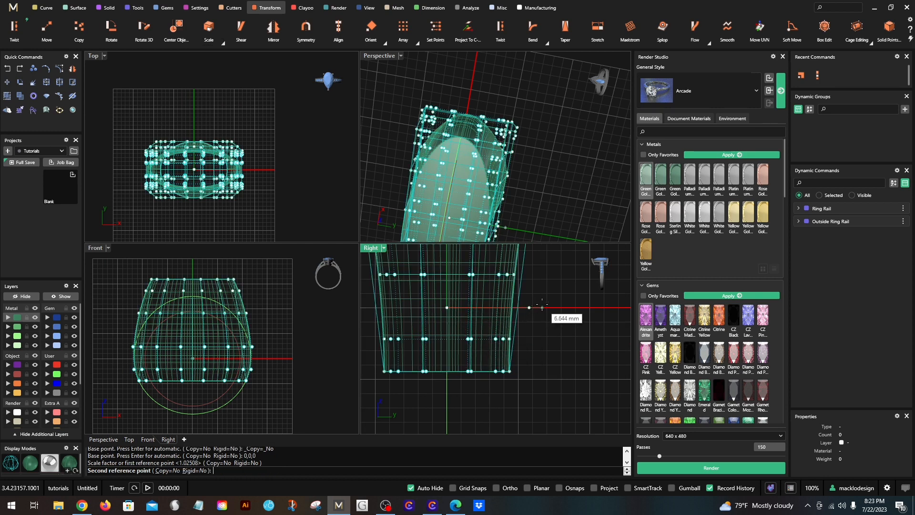
left_click(542, 304)
- Select only the two innermost columns of the lower four cage rows and spread them outward with Scale 1D from 0,0,0
left_click_drag(511, 369, 531, 307, "ctrl")
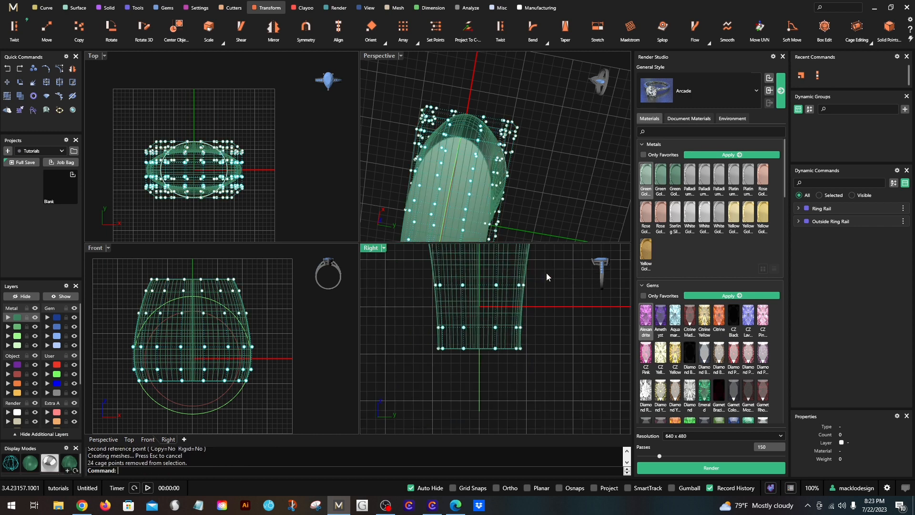
left_click_drag(409, 370, 451, 267, "ctrl")
scroll(455, 275, "up", 2)
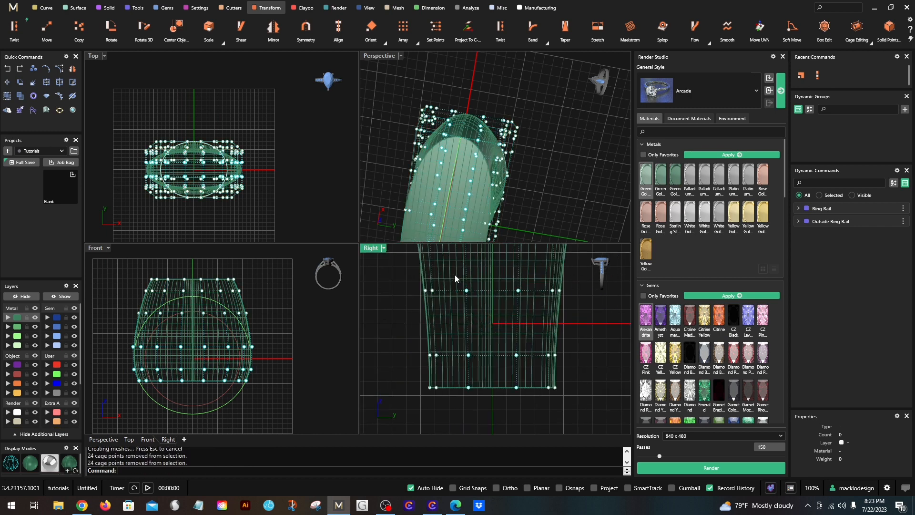
scroll(472, 297, "down", 1)
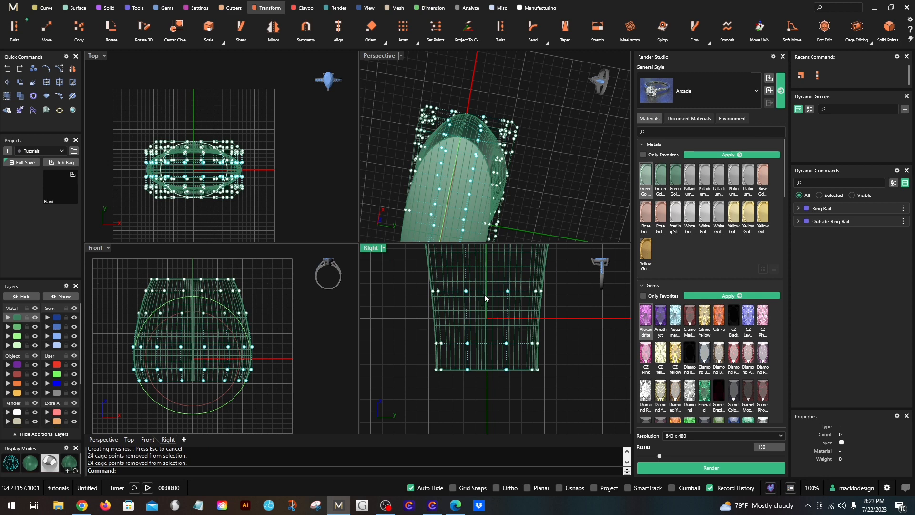
scroll(450, 387, "down", 2)
left_click_drag(432, 420, 469, 289, "ctrl")
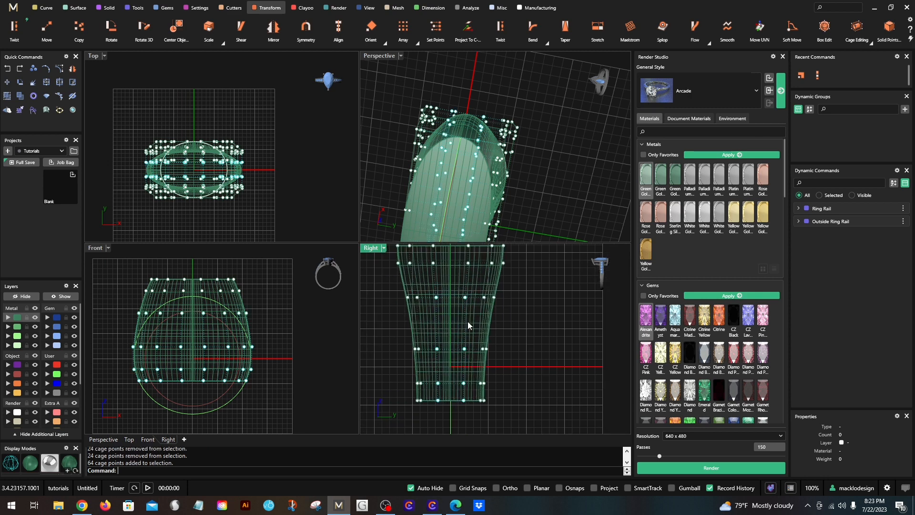
right_click(495, 358)
scroll(492, 366, "up", 2)
type("0")
key("Return")
left_click(500, 365)
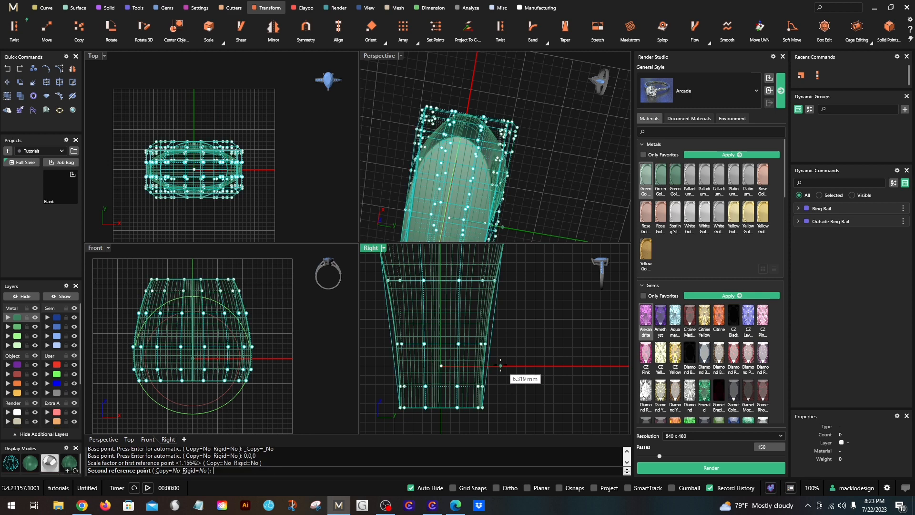
left_click(524, 365)
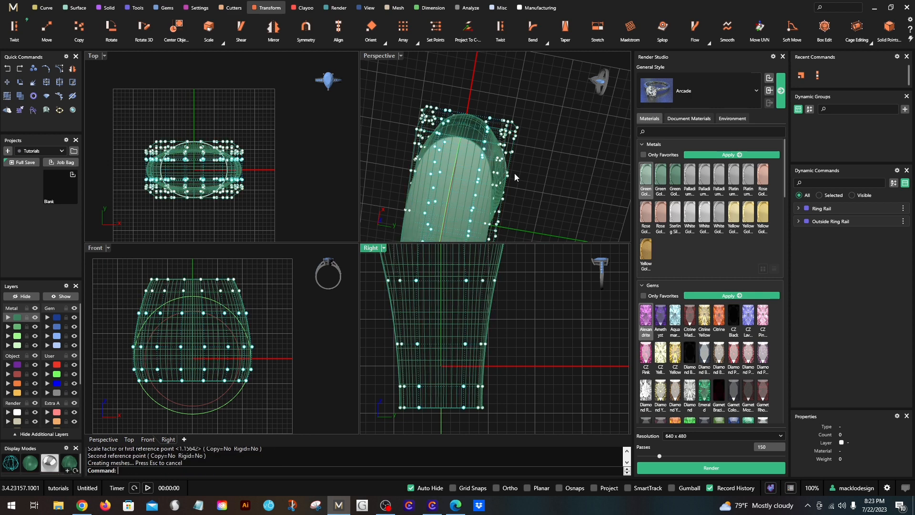
- Compare the ring's underside before and after the last Scale 1D by undoing and redoing it
right_click_drag(514, 173, 439, 115)
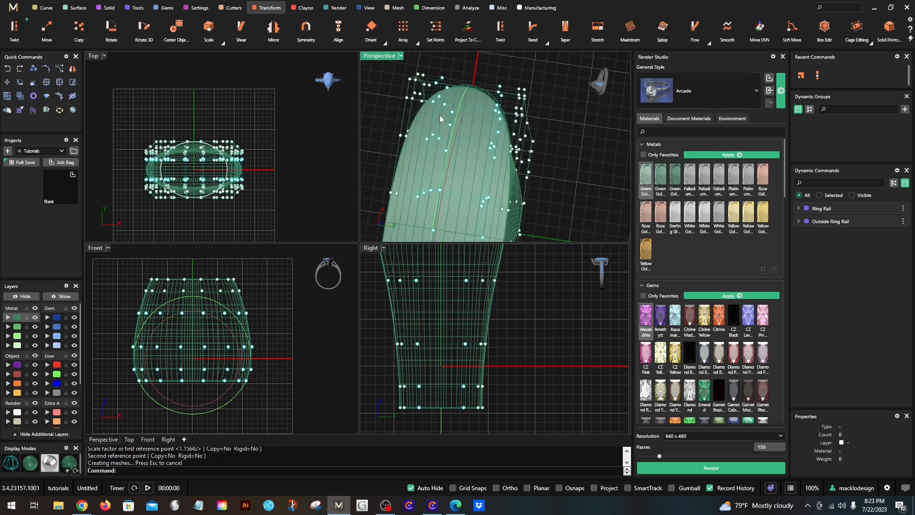
left_click(7, 69)
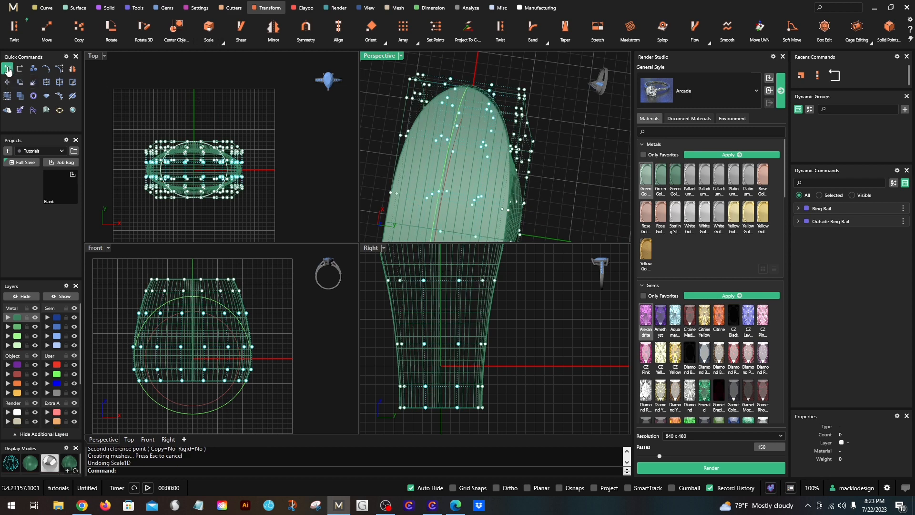
left_click(20, 69)
left_click(20, 69)
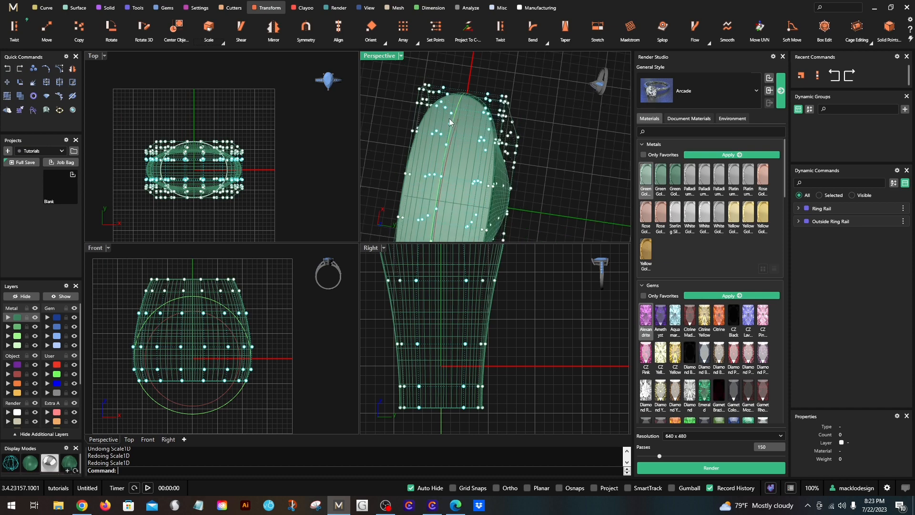
right_click_drag(536, 126, 519, 232)
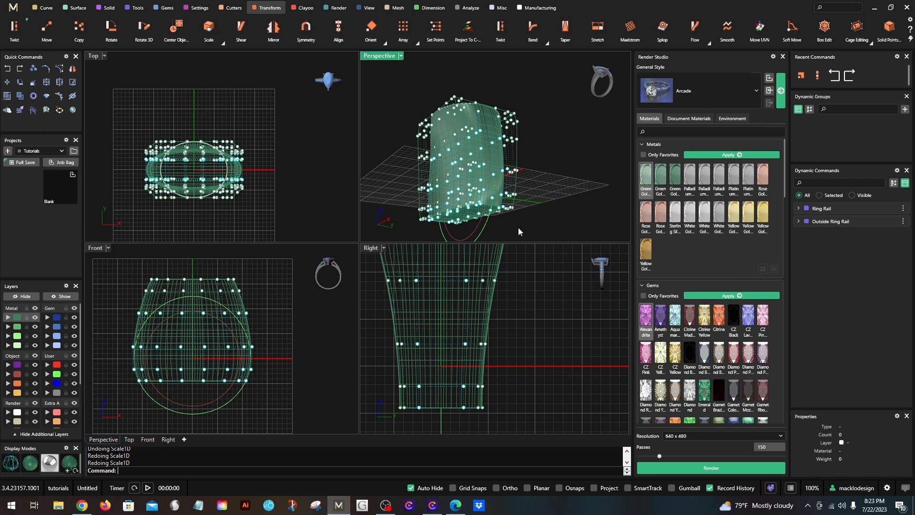
- Turn off the cage points and delete the control cage around the ring solid
left_click(521, 321)
scroll(509, 298, "down", 3)
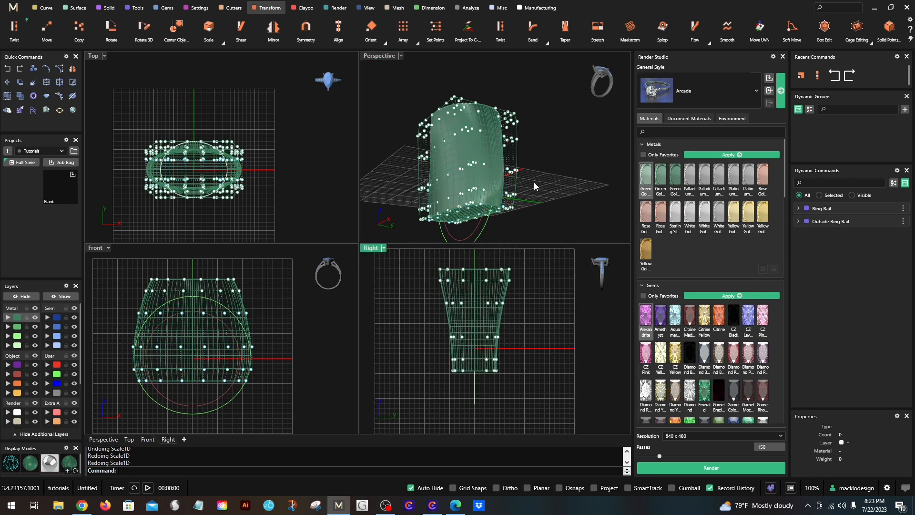
key("Escape")
right_click_drag(534, 184, 523, 6)
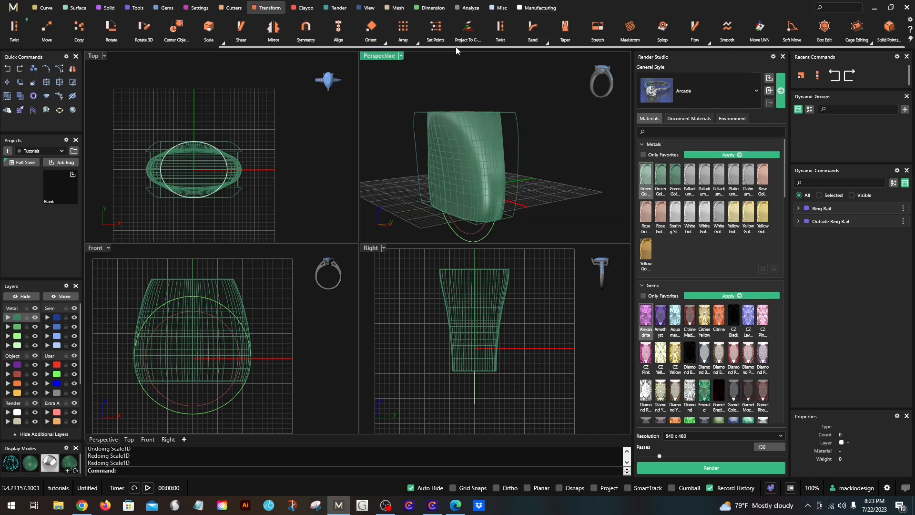
right_click_drag(455, 125, 455, 152)
left_click(413, 120)
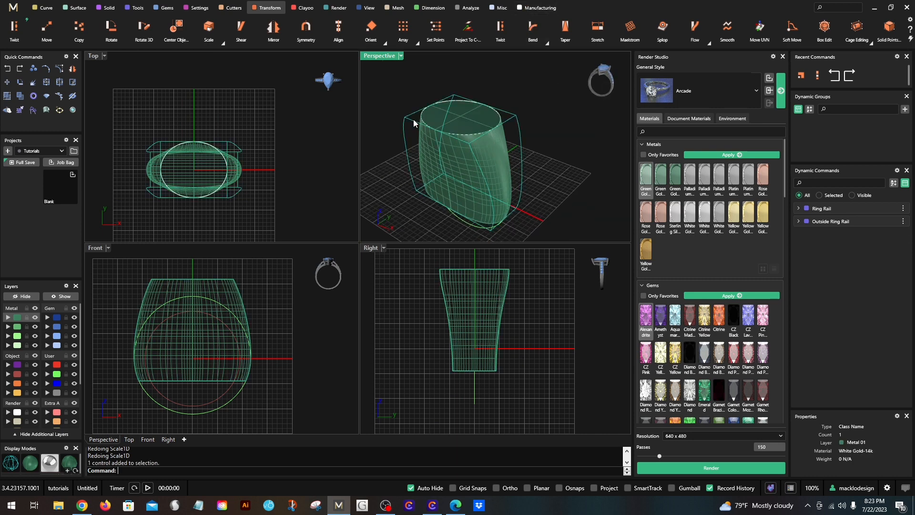
key("Delete")
- Copy the ring solid straight down by about 2.24 mm in the Front view
right_click_drag(278, 285, 287, 318)
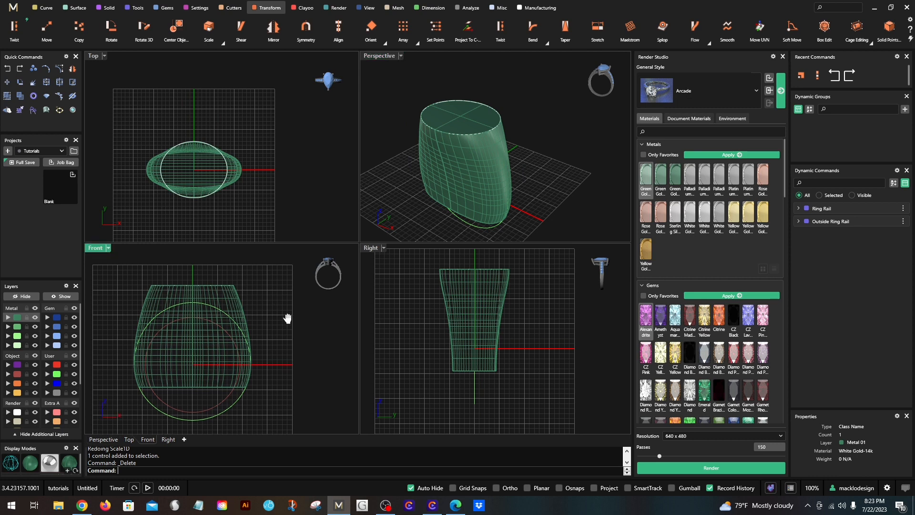
left_click(189, 332)
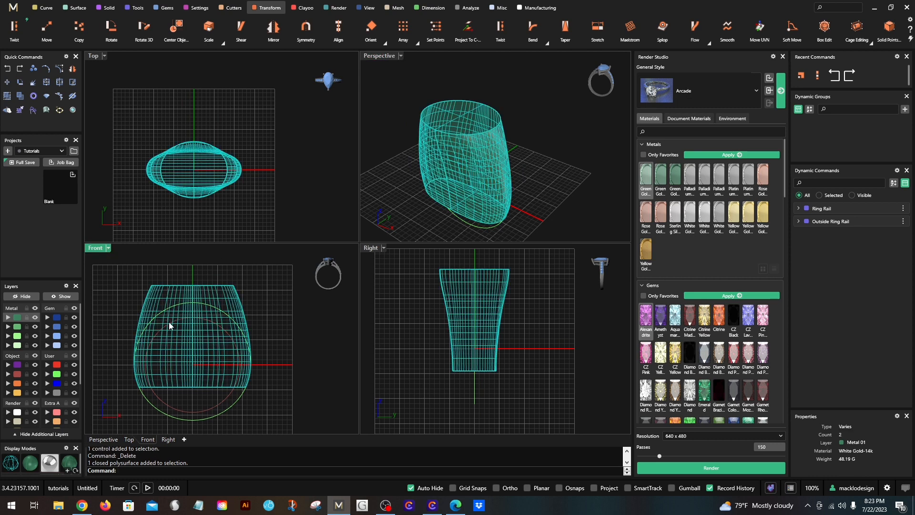
left_click(116, 318)
scroll(159, 291, "up", 2)
left_click(181, 297)
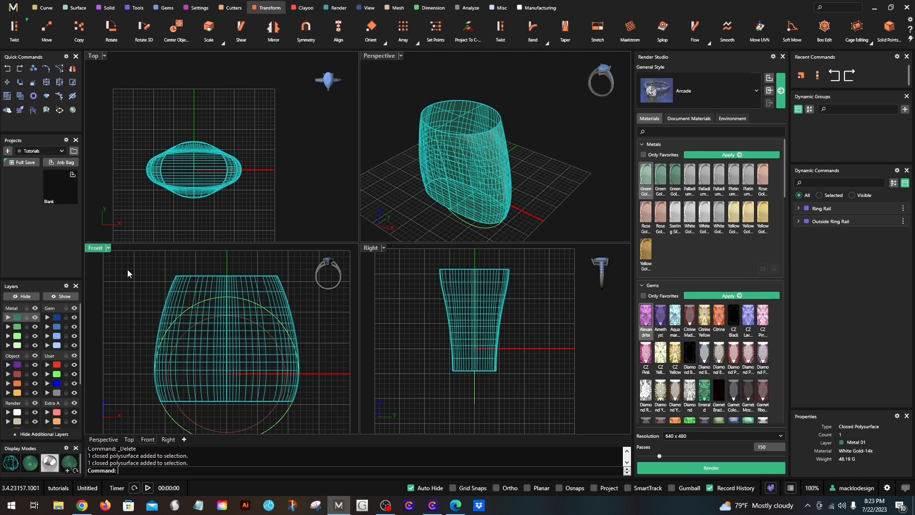
left_click(33, 68)
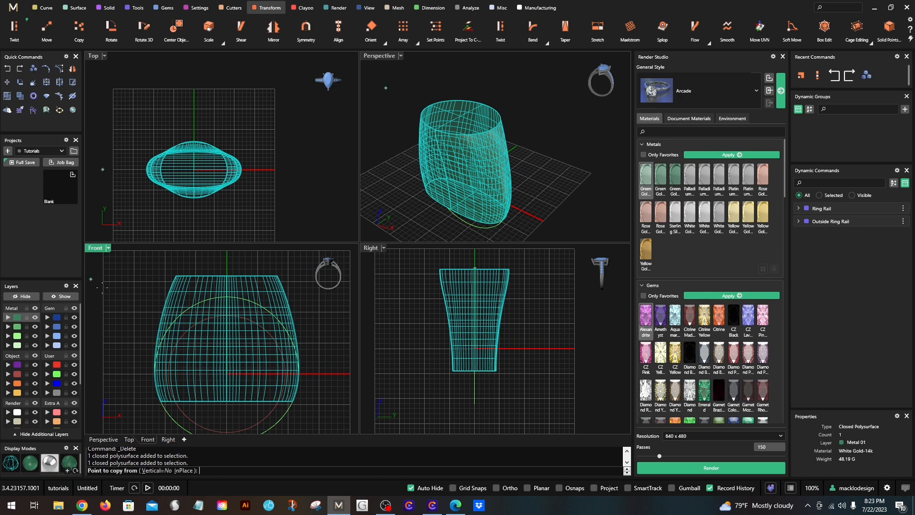
left_click(157, 279)
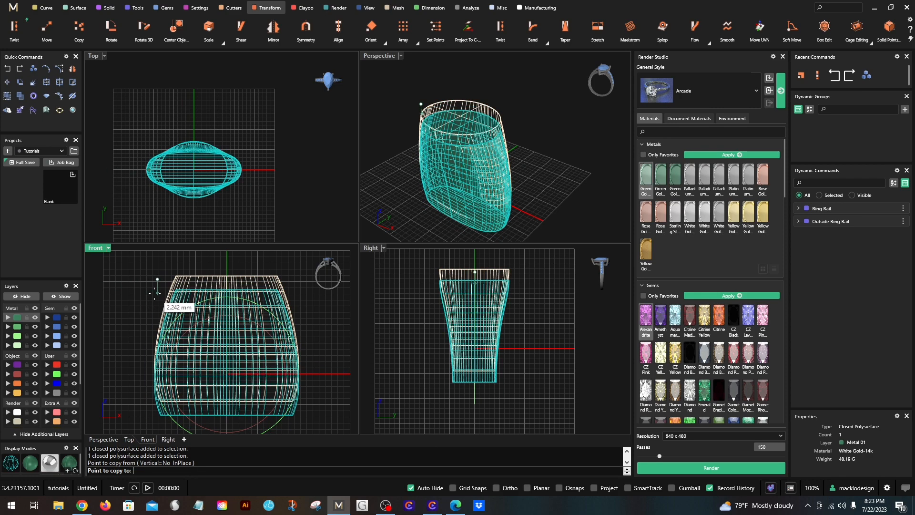
left_click(158, 293)
key("Return")
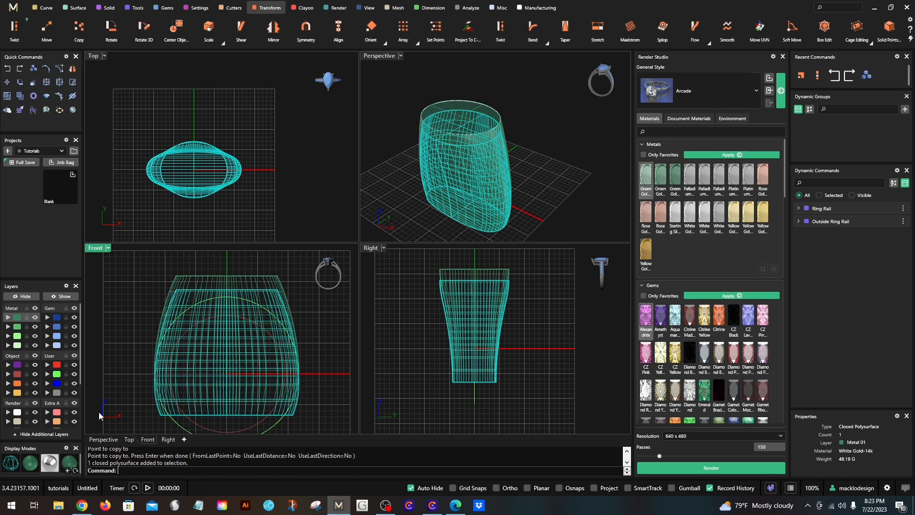
- Move the lowered copy of the ring solid to the Cutting layer and hide that layer
left_click(8, 383)
right_click_drag(133, 281, 156, 275)
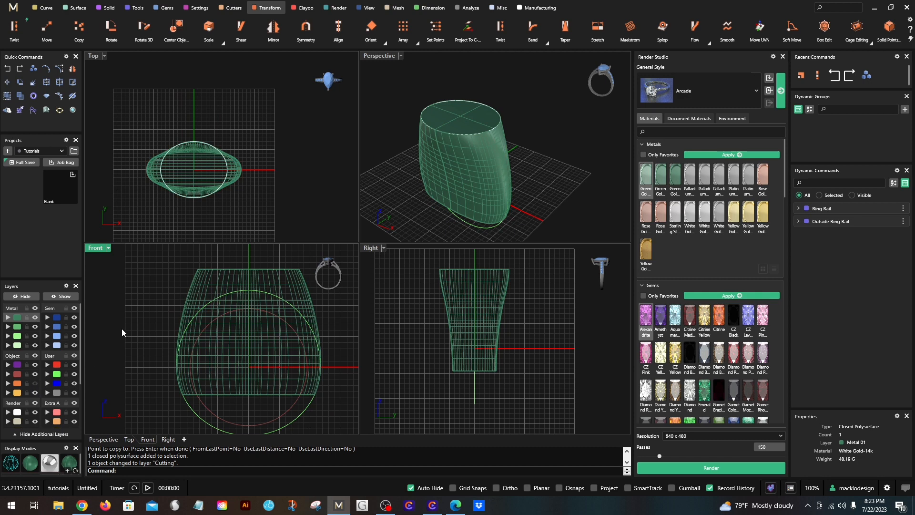
scroll(249, 348, "up", 5)
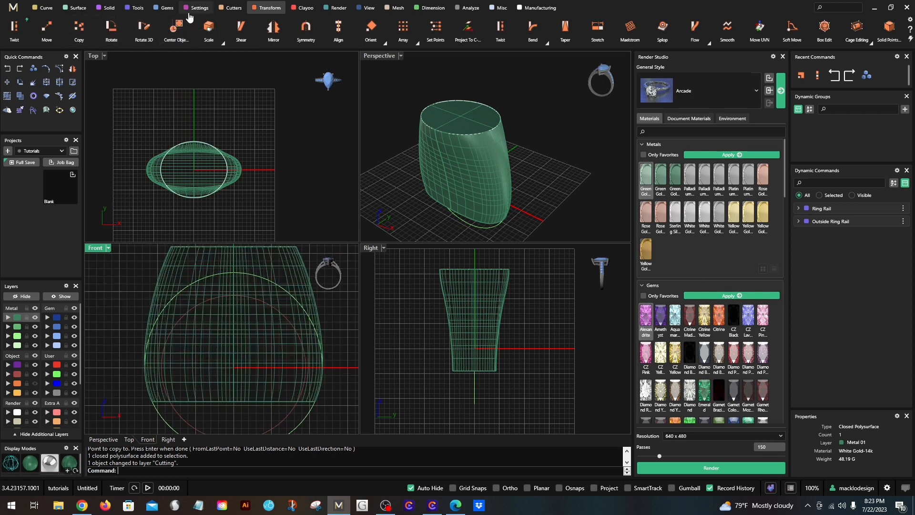
- Cut the ring solid to the ring rail with the Cut to Ring Rail cutter to form the finger hole
left_click(229, 10)
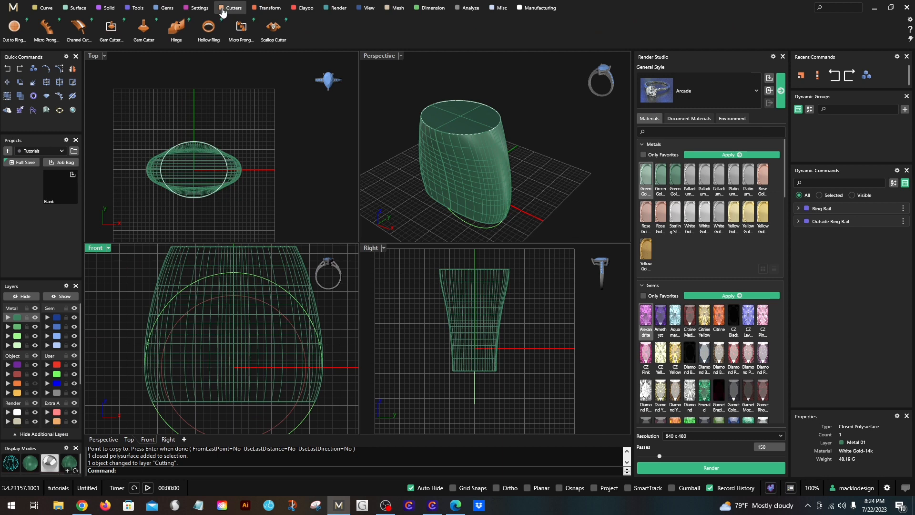
left_click(14, 29)
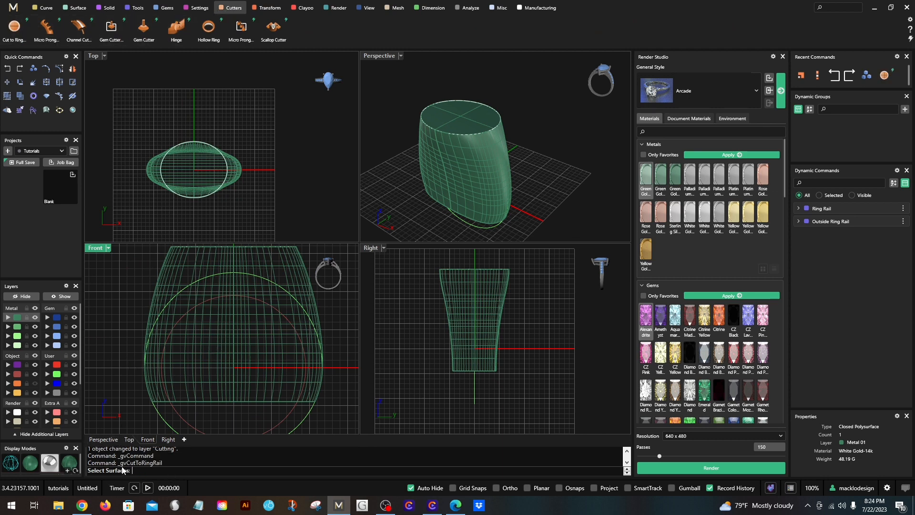
left_click(202, 377)
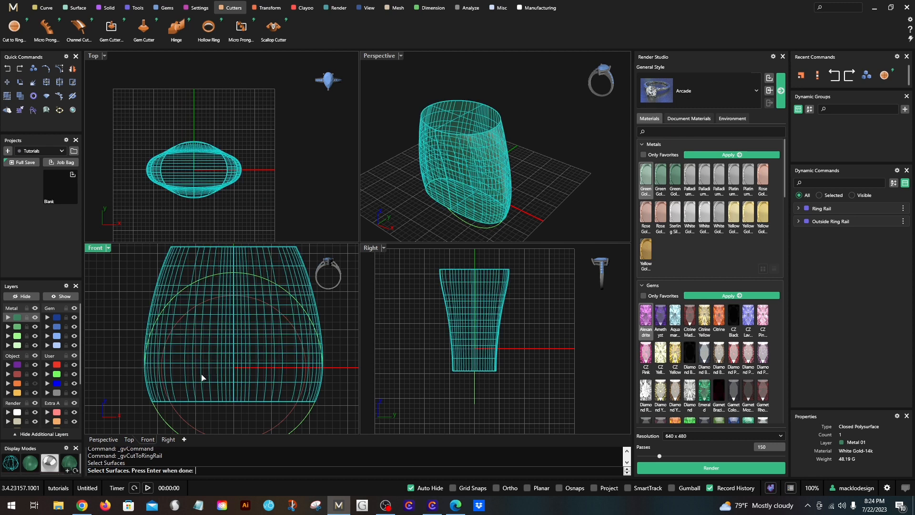
scroll(200, 375, "down", 2)
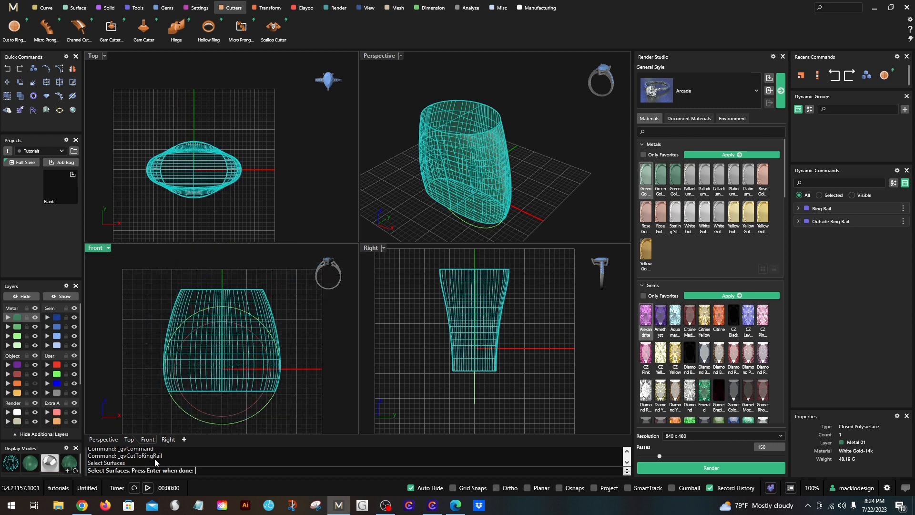
key("Return")
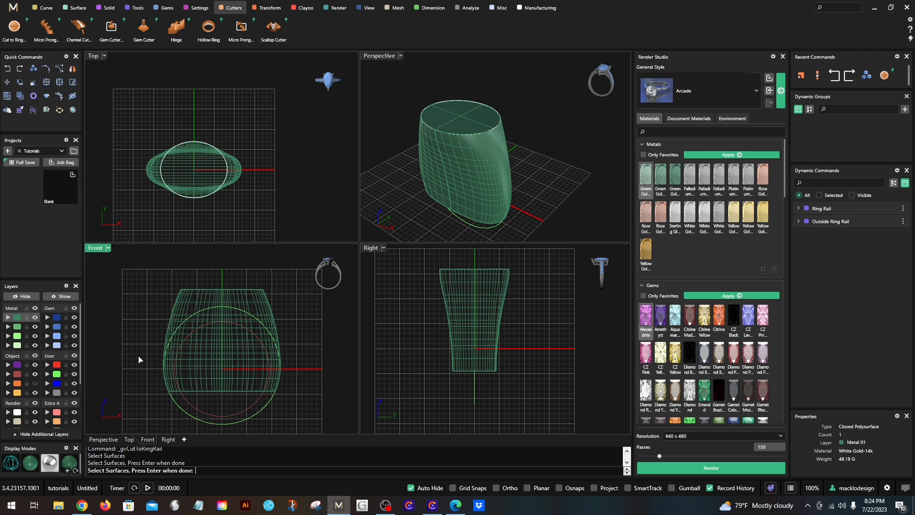
key("Return")
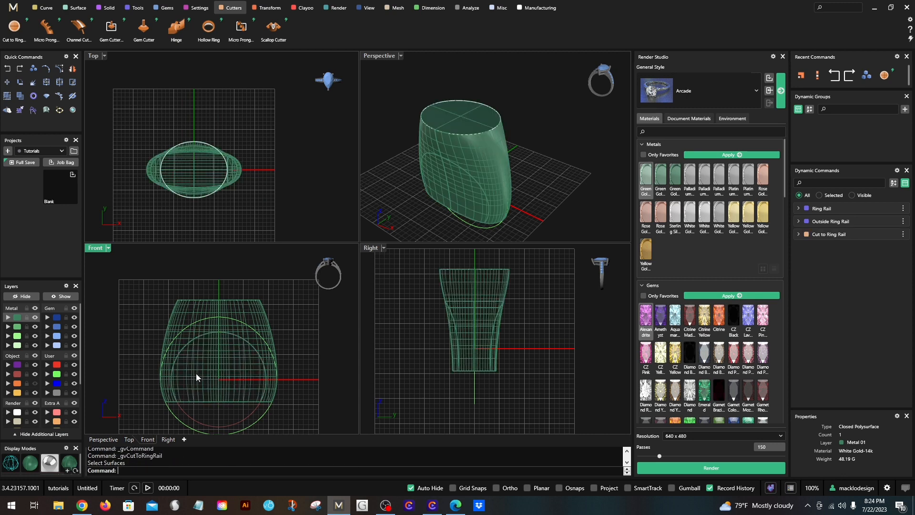
- Move the uncut ring solid to the Extra 05 layer and hide that layer
left_click(198, 382)
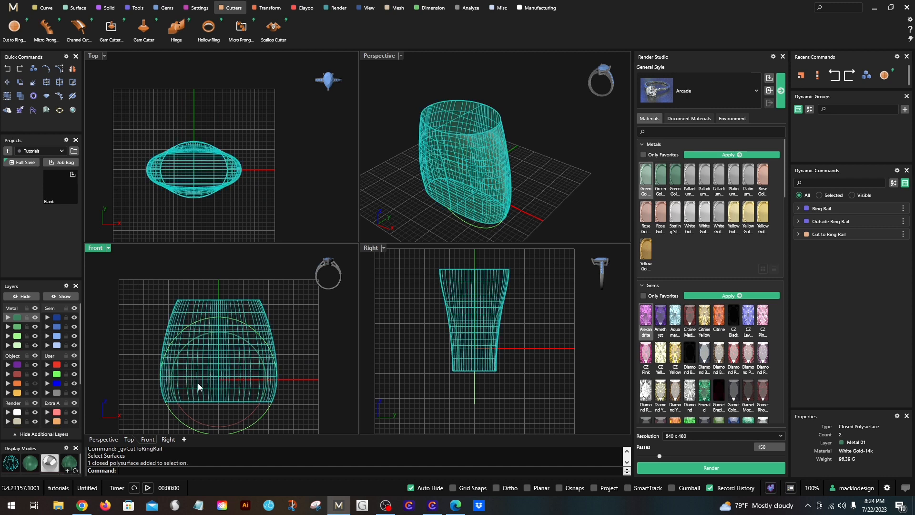
left_click(8, 337)
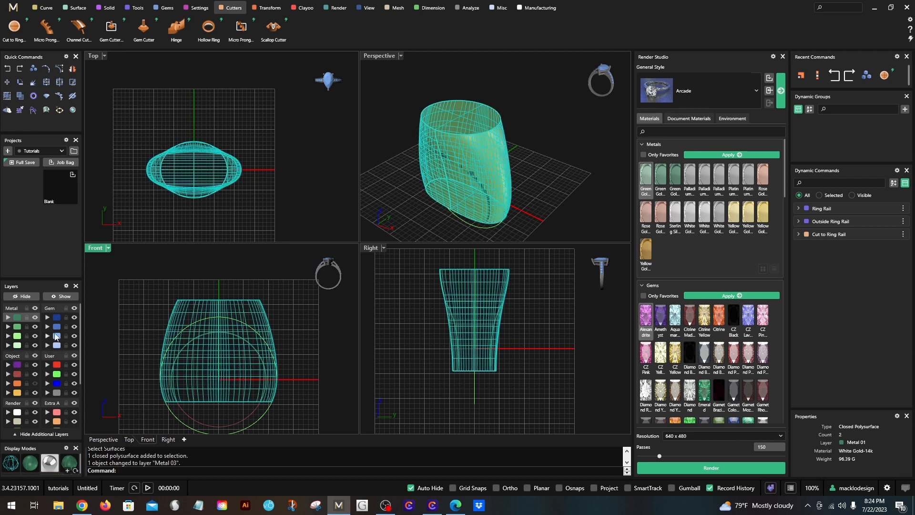
left_click(151, 353)
left_click(205, 395)
scroll(16, 415, "down", 2)
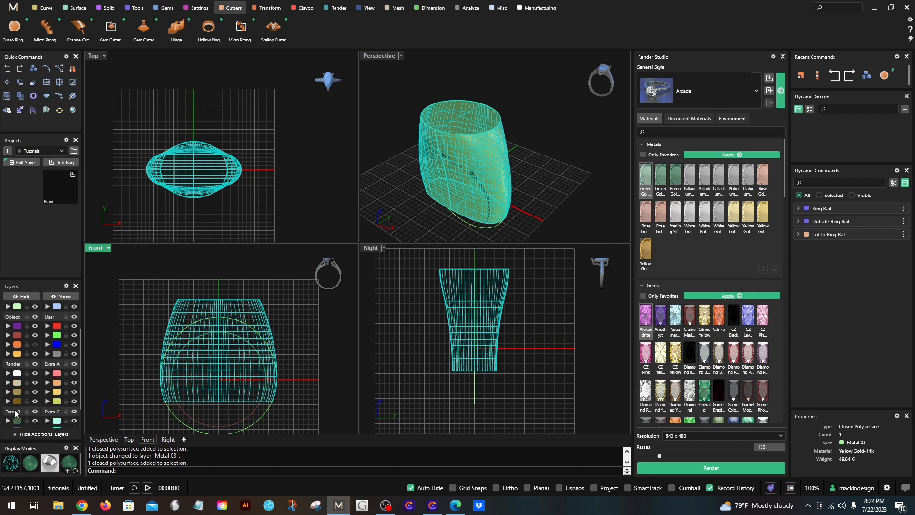
left_click(8, 420)
left_click(35, 421)
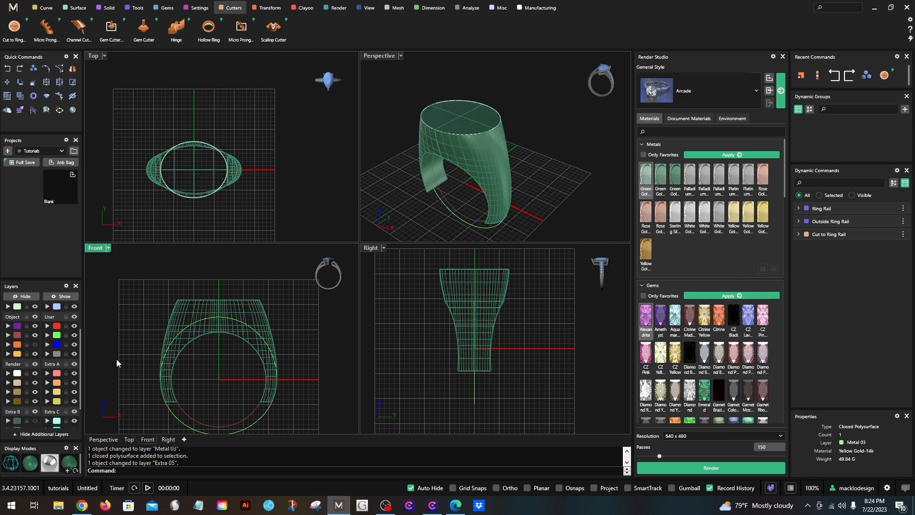
- Examine the cut ring's shank, side taper and underside in the Perspective, Front and Right views
scroll(126, 356, "down", 4)
right_click_drag(129, 350, 140, 352)
double_click(379, 57)
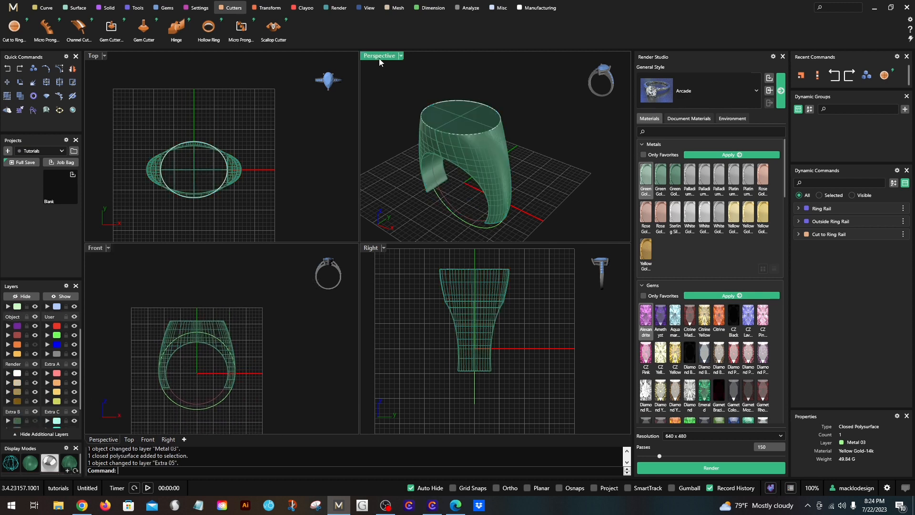
right_click_drag(334, 276, 408, 403)
scroll(438, 376, "up", 3)
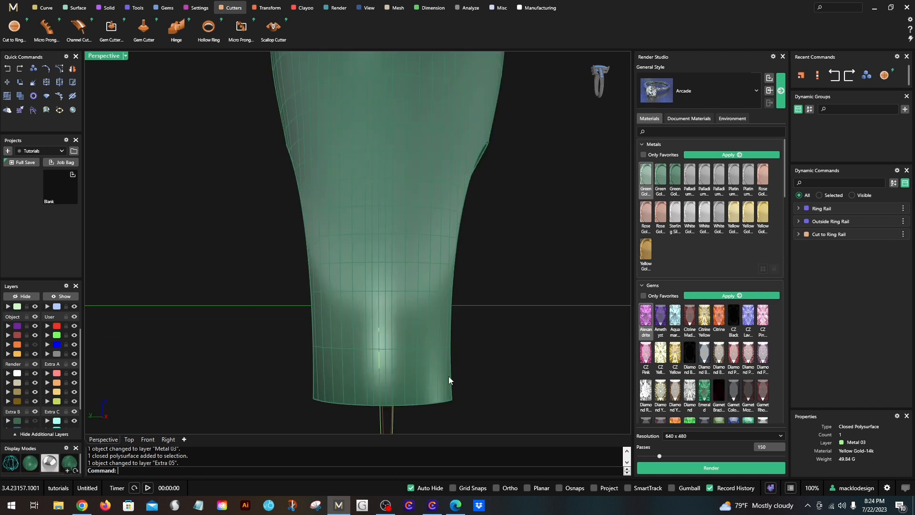
scroll(449, 380, "down", 3)
right_click_drag(448, 380, 447, 335)
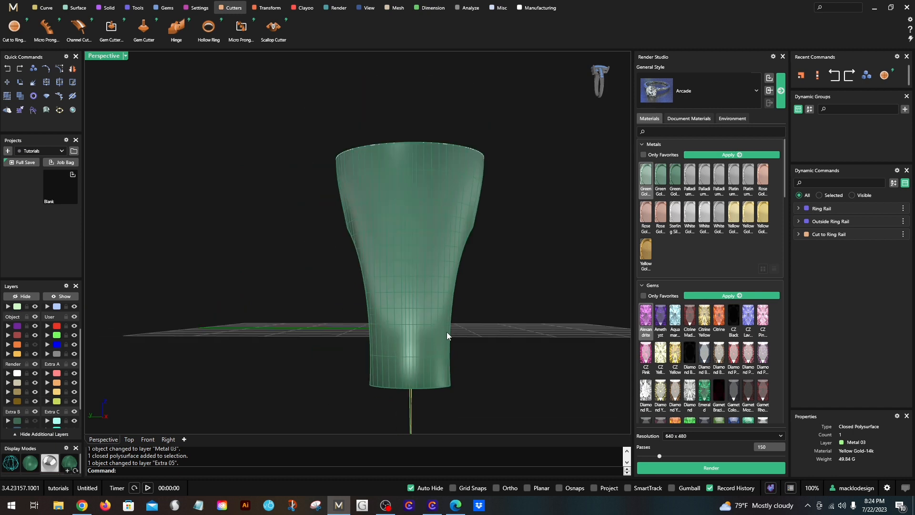
double_click(95, 59)
scroll(452, 350, "up", 3)
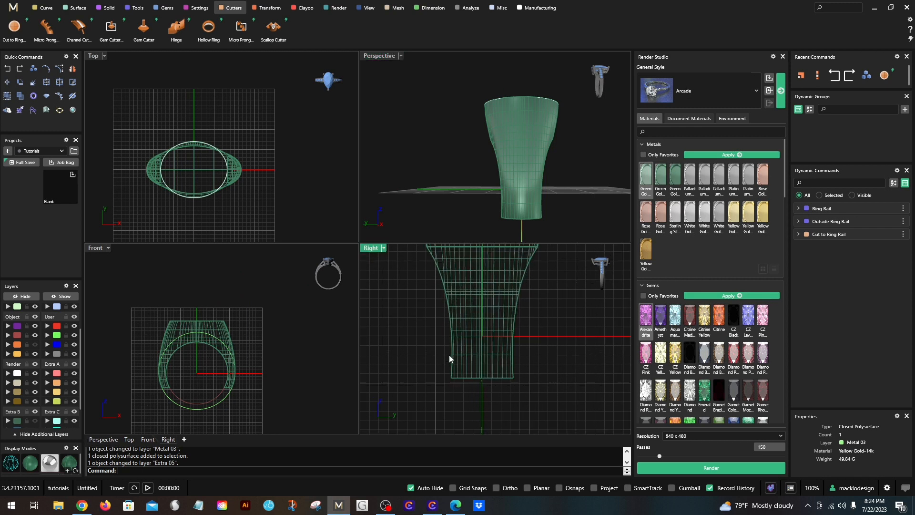
scroll(181, 393, "up", 3)
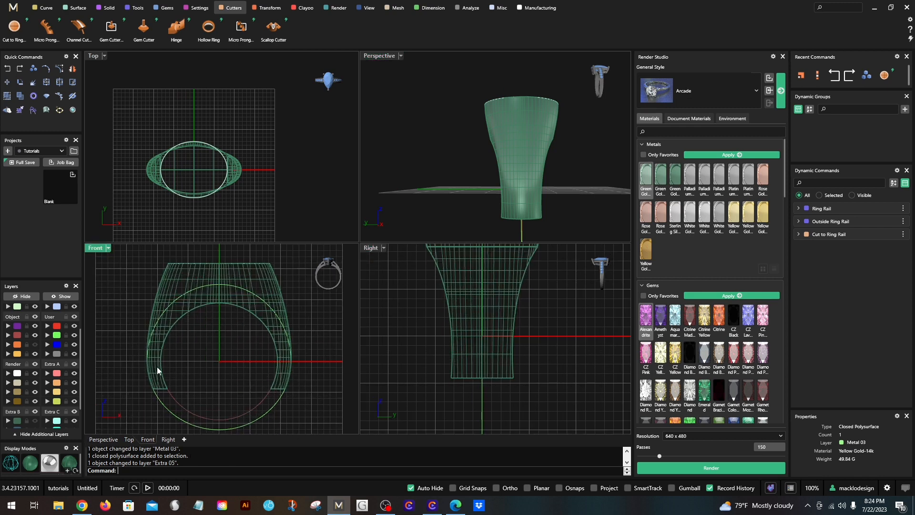
scroll(125, 385, "down", 2)
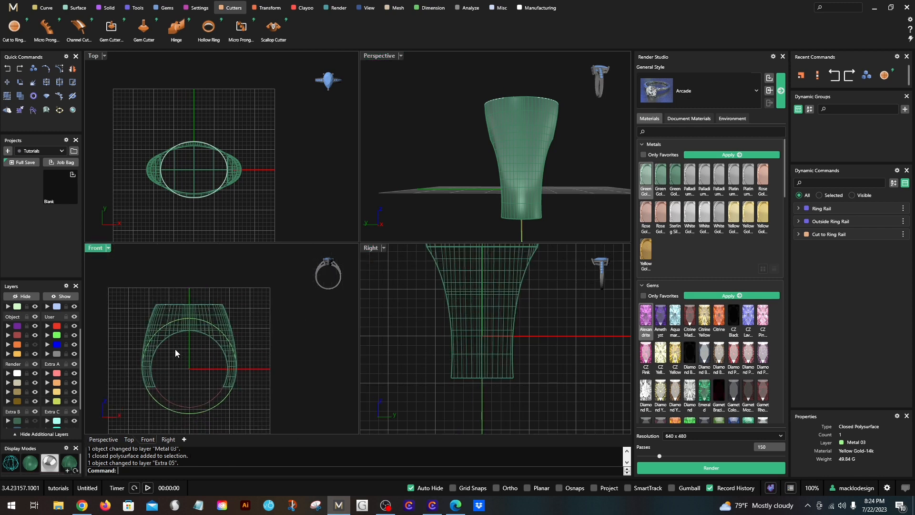
right_click_drag(175, 347, 171, 355)
right_click_drag(465, 291, 467, 322)
right_click_drag(419, 105, 430, 82)
- Hide the inside and outside ring rail curves around the cut ring
double_click(373, 56)
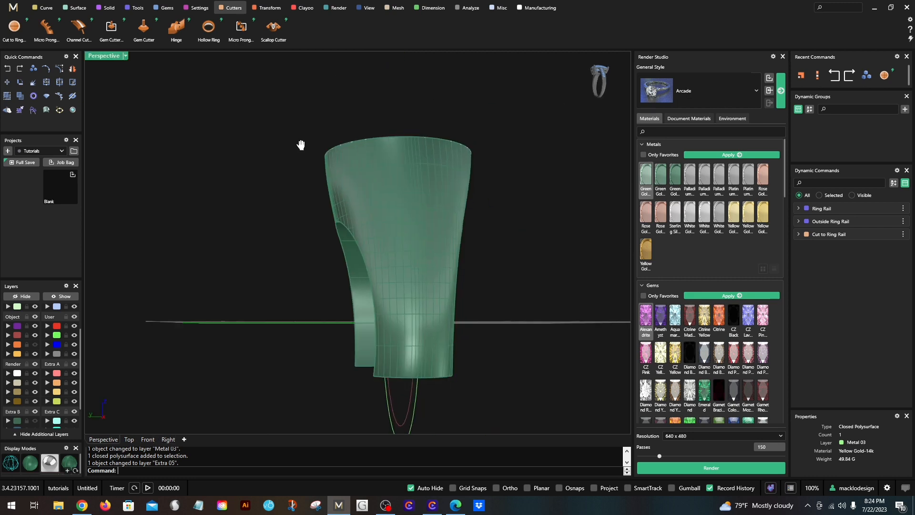
right_click_drag(302, 143, 302, 170)
left_click(302, 172)
scroll(296, 205, "down", 2)
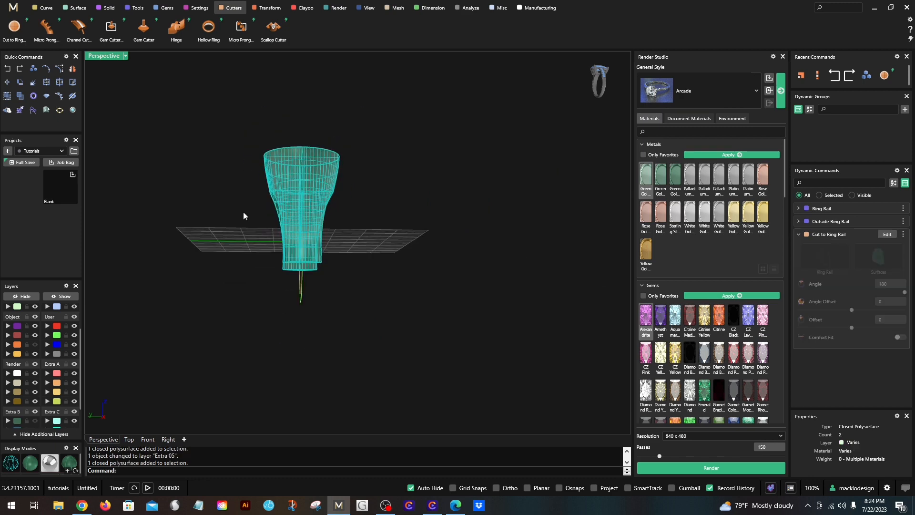
left_click(18, 296)
right_click_drag(178, 221, 437, 219)
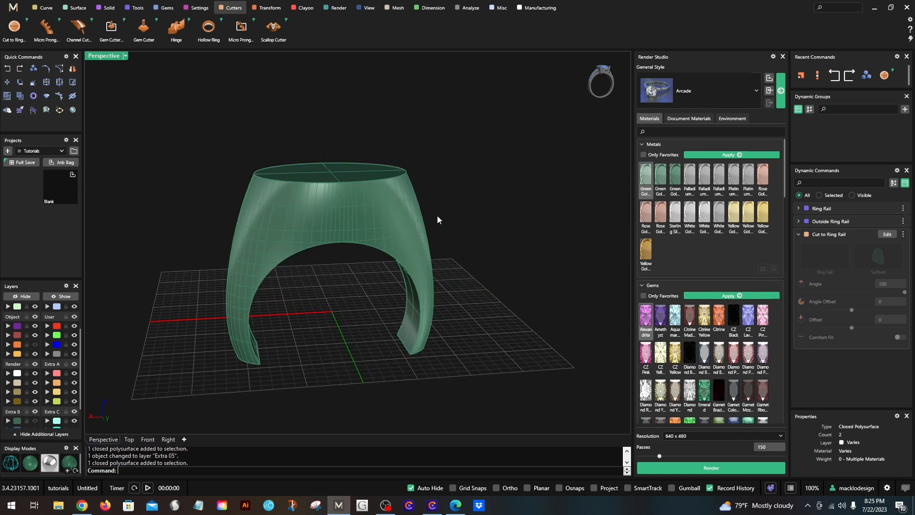
- Fillet the two finger-hole edge segments on one face of the ring with a radius of 0.8
left_click(106, 8)
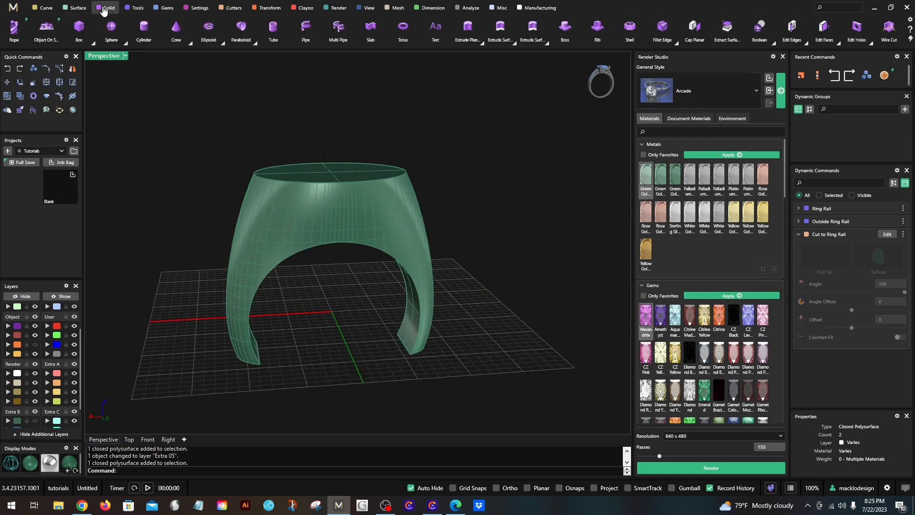
left_click(662, 27)
scroll(514, 244, "down", 2)
right_click_drag(514, 243, 279, 277)
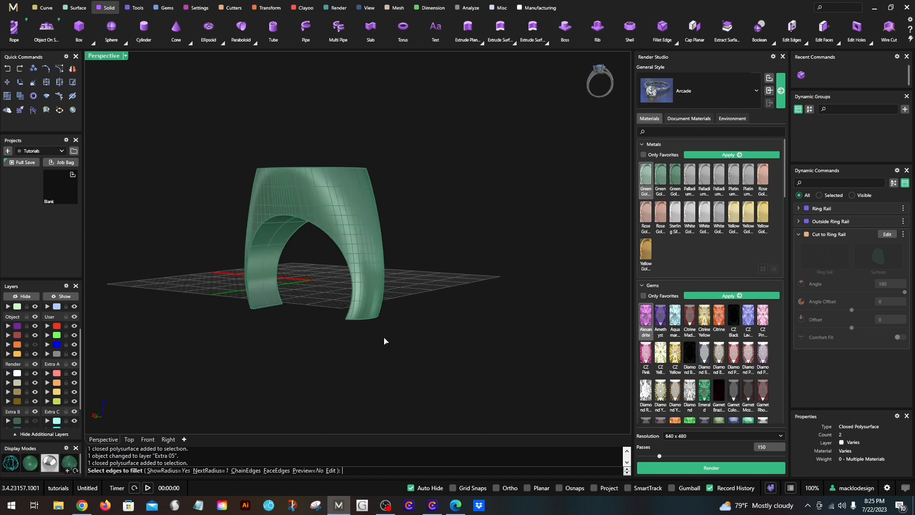
type(".8")
key("Return")
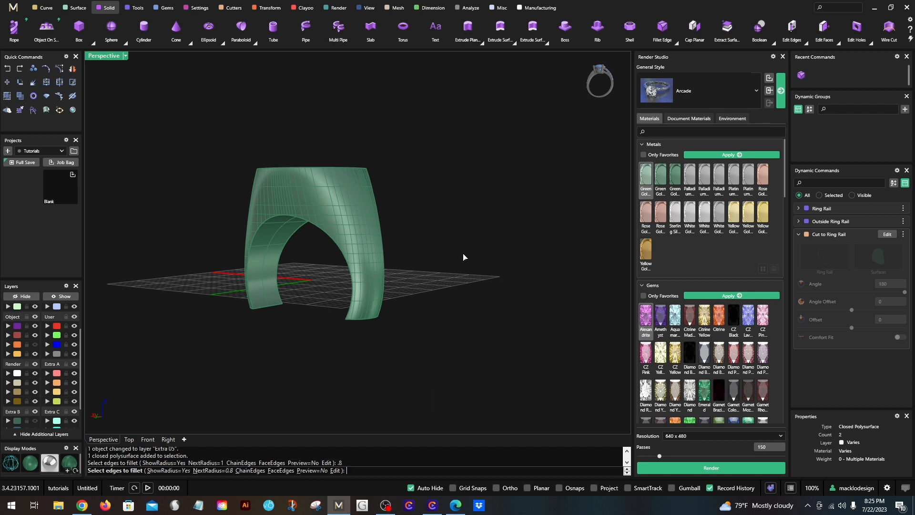
left_click(352, 283)
left_click(267, 221)
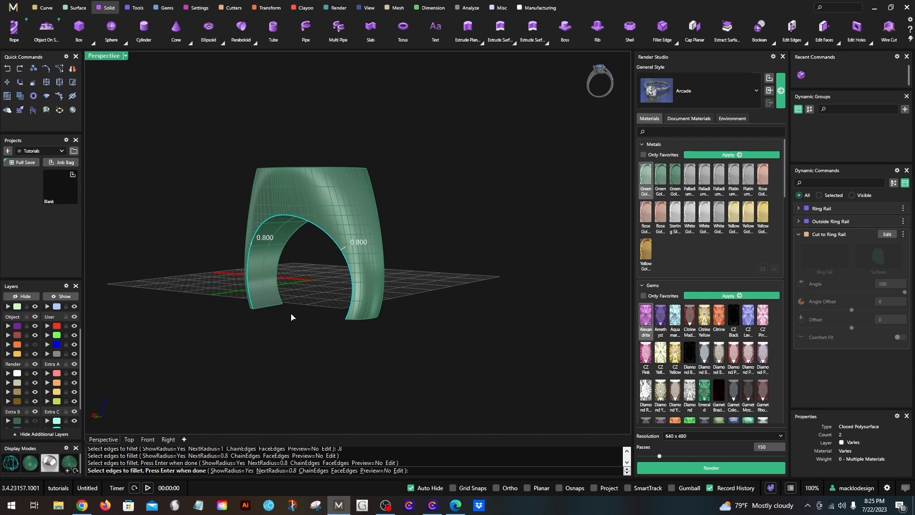
key("Return")
key("Return")
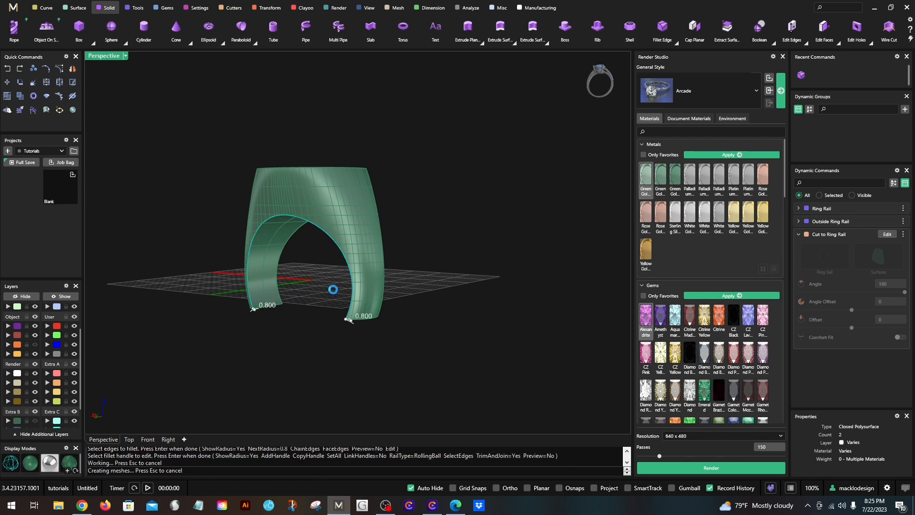
- Compare the filleted side of the shank with the unfilleted side in the Perspective and Right views
right_click_drag(333, 294, 387, 215)
scroll(258, 281, "up", 3)
scroll(387, 215, "up", 2)
right_click_drag(446, 280, 235, 215)
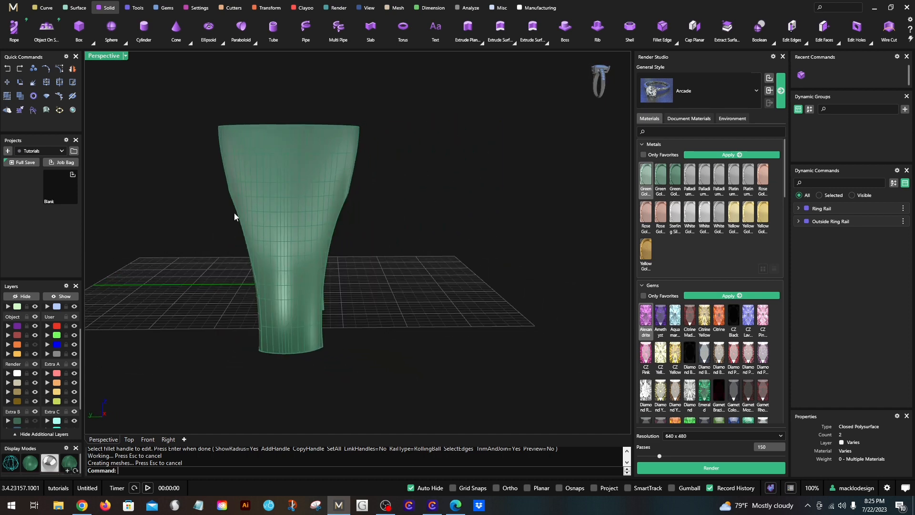
double_click(104, 56)
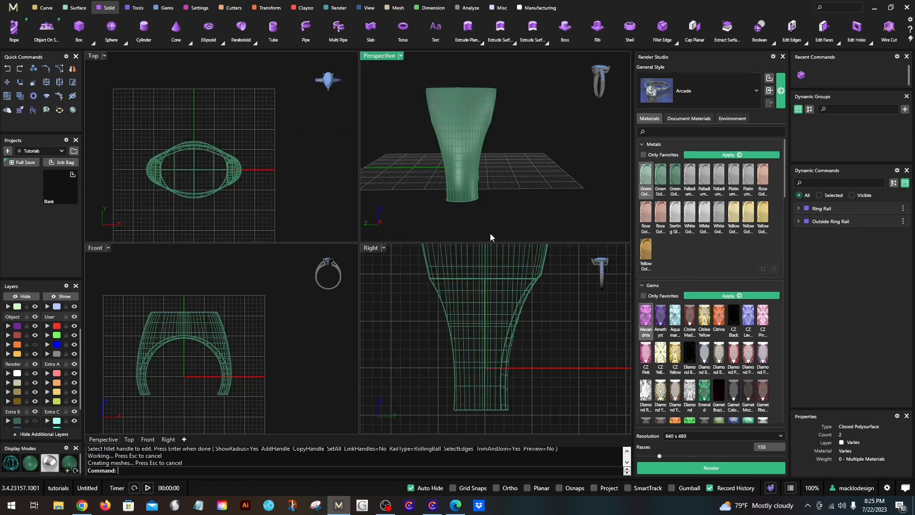
double_click(381, 55)
right_click_drag(320, 259, 445, 266)
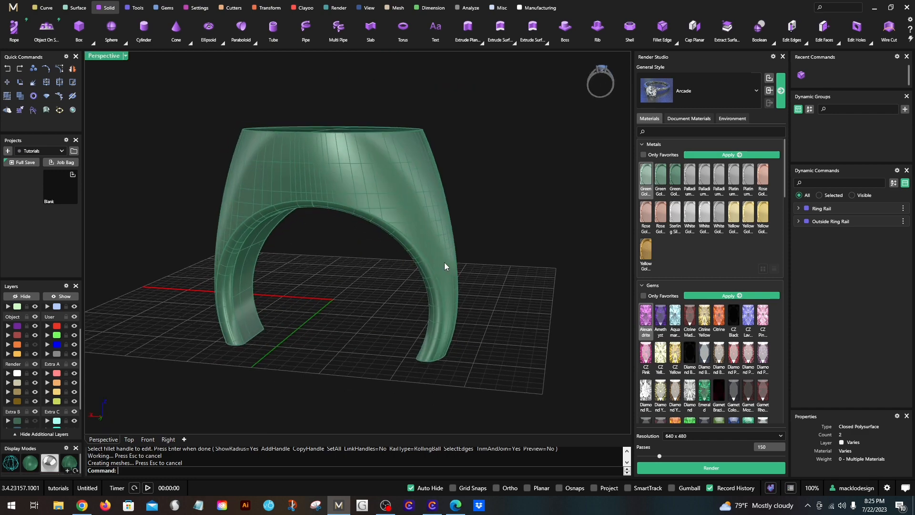
right_click_drag(530, 249, 343, 249)
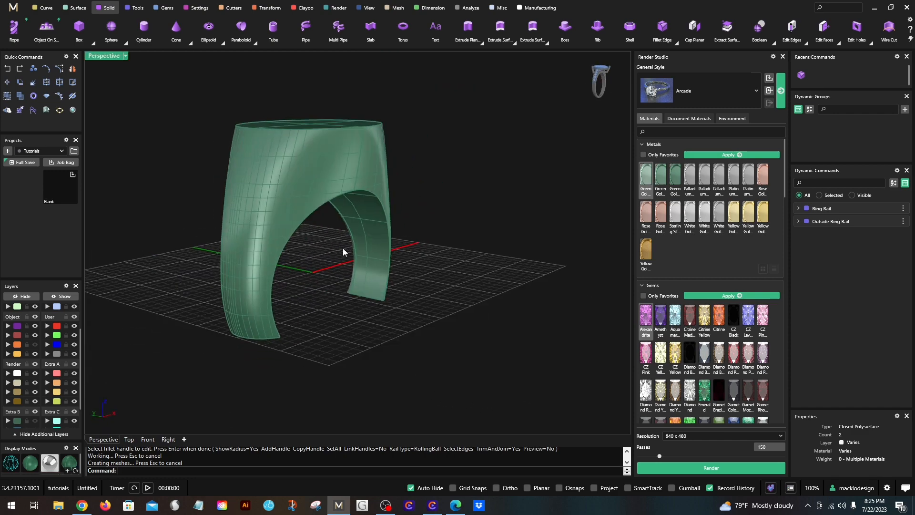
- Fillet the finger-hole edges on the opposite face of the ring with a radius of 0.8
right_click(475, 225)
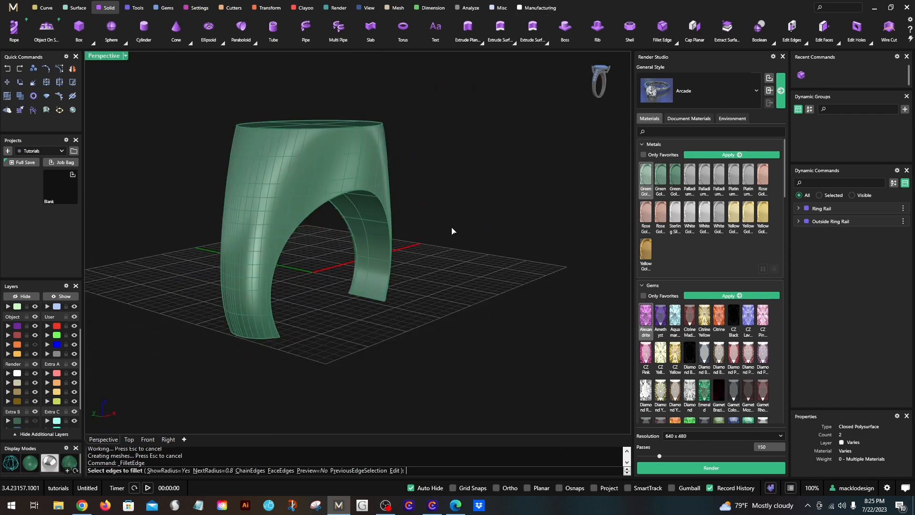
left_click(357, 189)
left_click(349, 193)
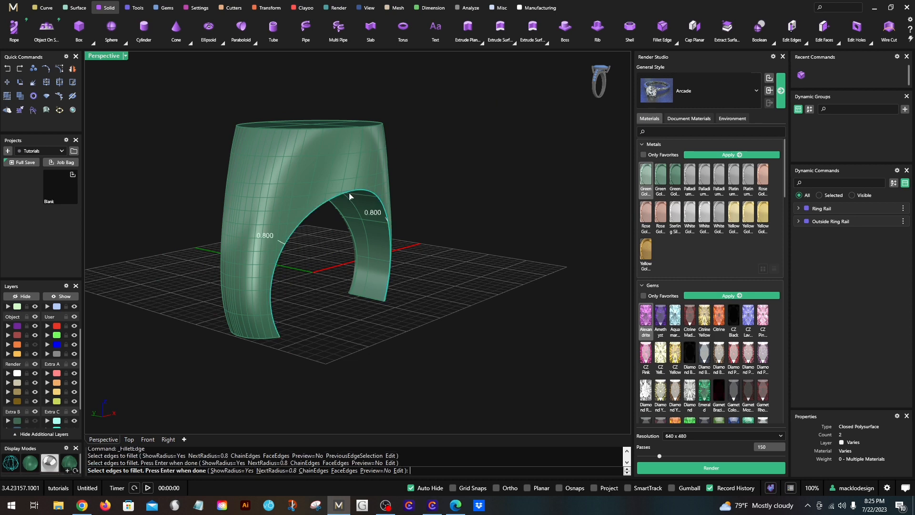
right_click(333, 293)
right_click(333, 295)
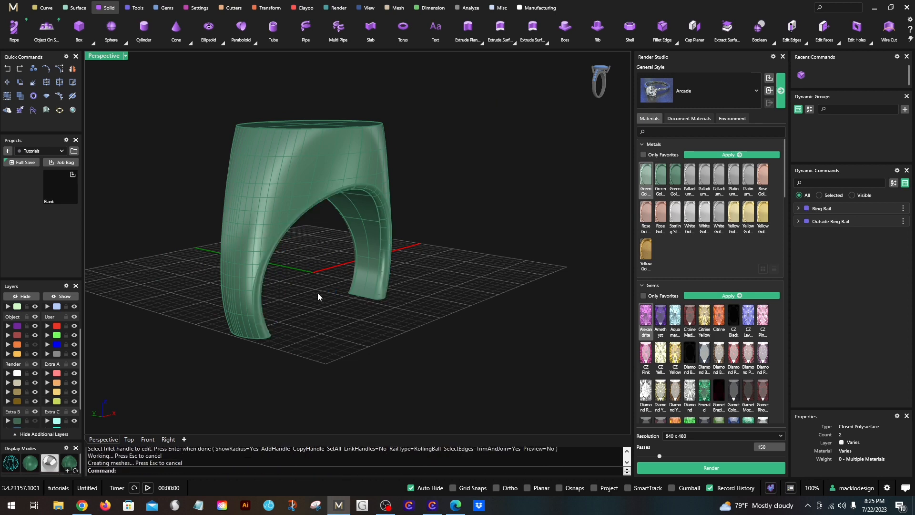
- Show all four viewports and set the Perspective view's display mode to Machine
right_click_drag(318, 296, 249, 225)
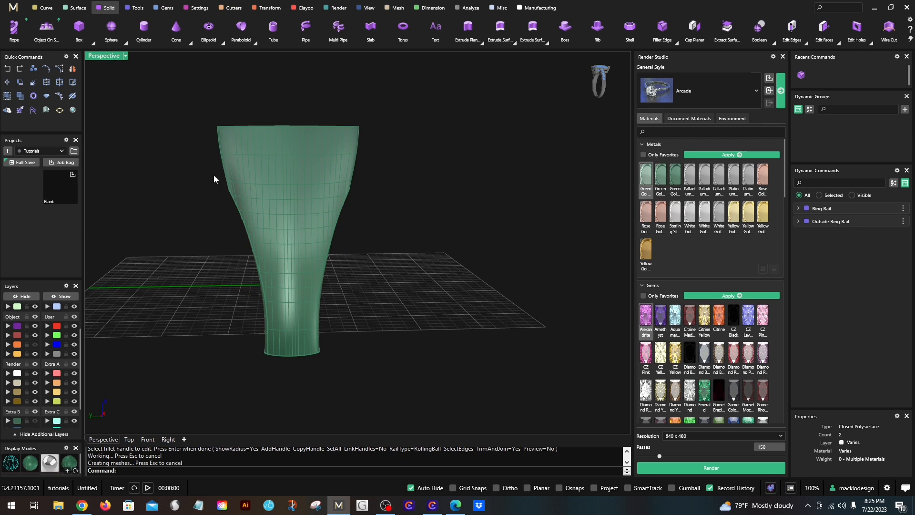
double_click(102, 57)
left_click(487, 347)
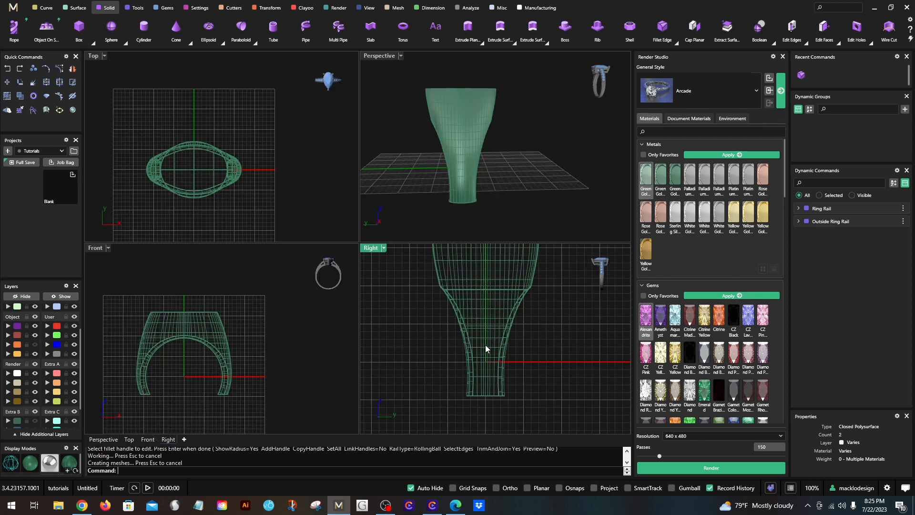
right_click_drag(511, 158, 400, 83)
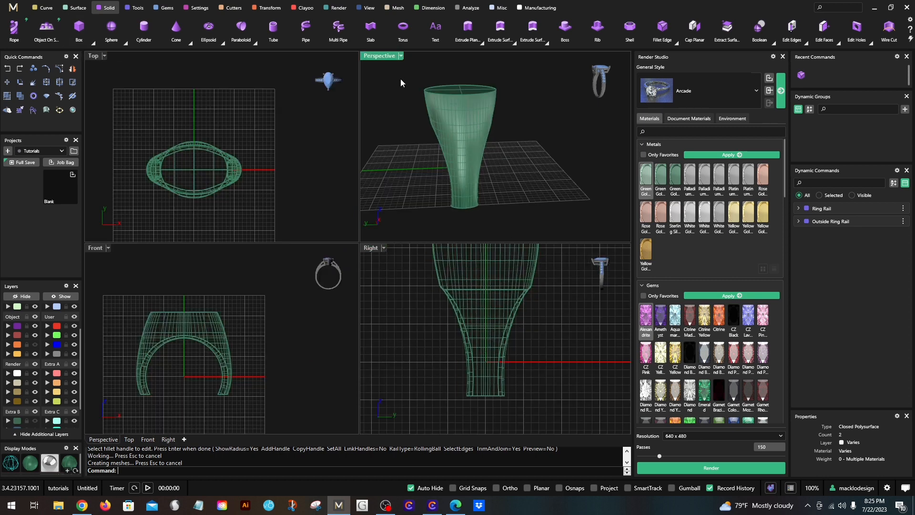
left_click(391, 56)
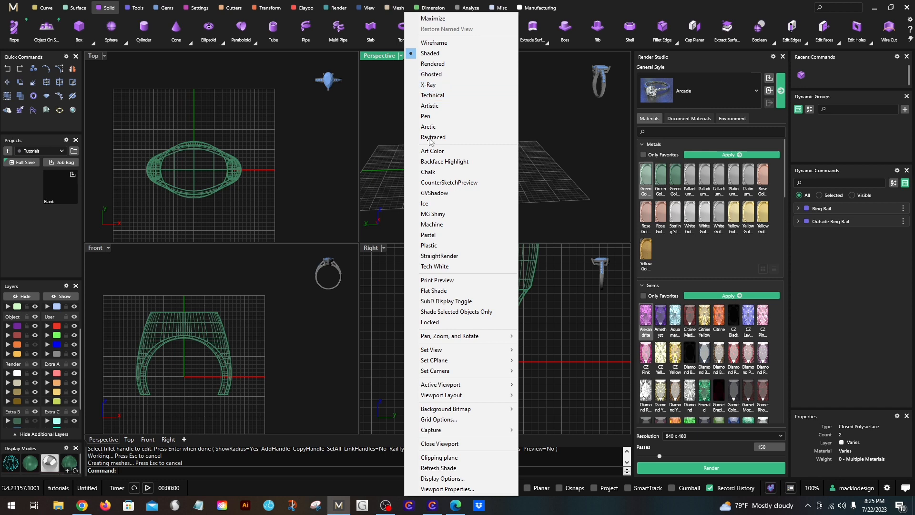
left_click(431, 224)
right_click_drag(513, 179, 535, 217)
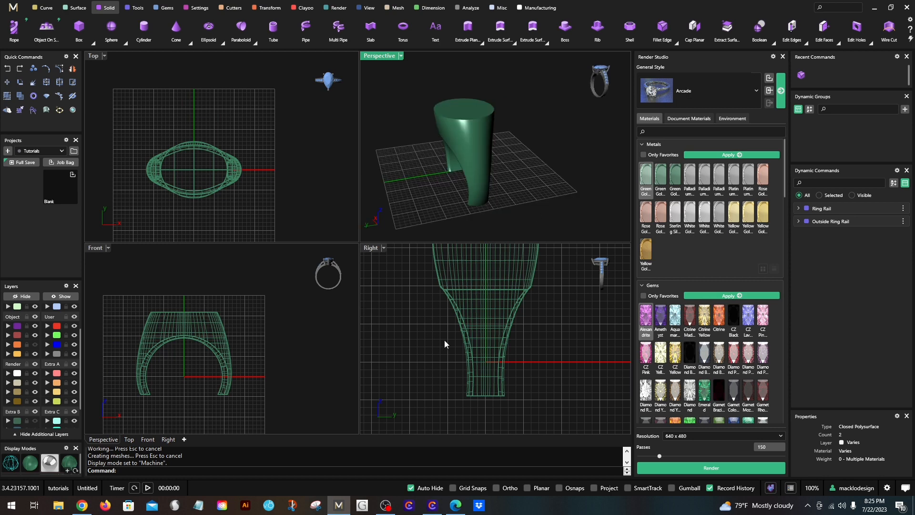
- Start a CageEdit on the filleted ring with a World bounding box, a Z point count of 7 and the Global region
left_click(462, 340)
scroll(464, 338, "up", 2)
left_click(464, 340)
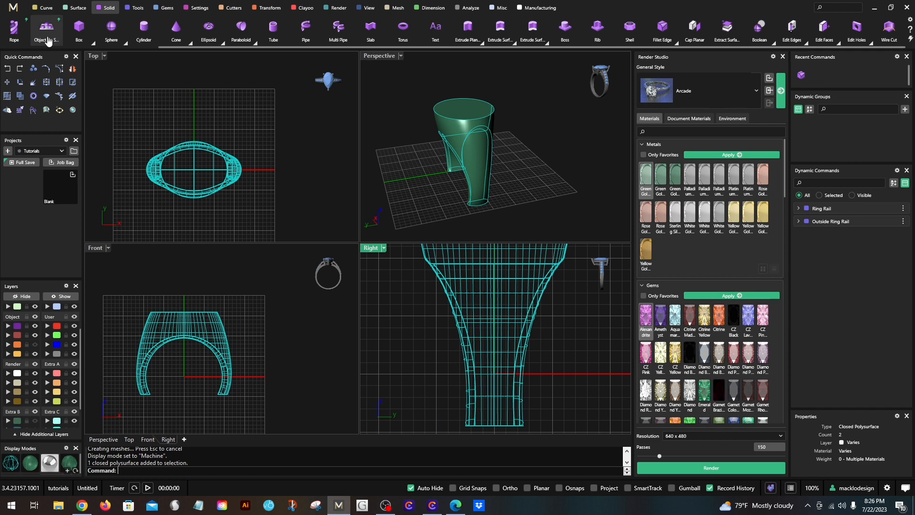
type("Cage")
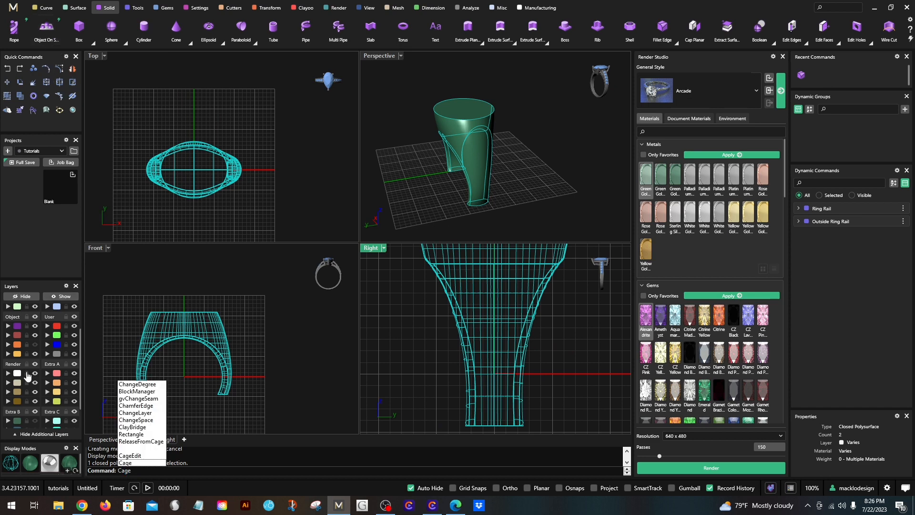
left_click(131, 456)
left_click(170, 470)
left_click(194, 470)
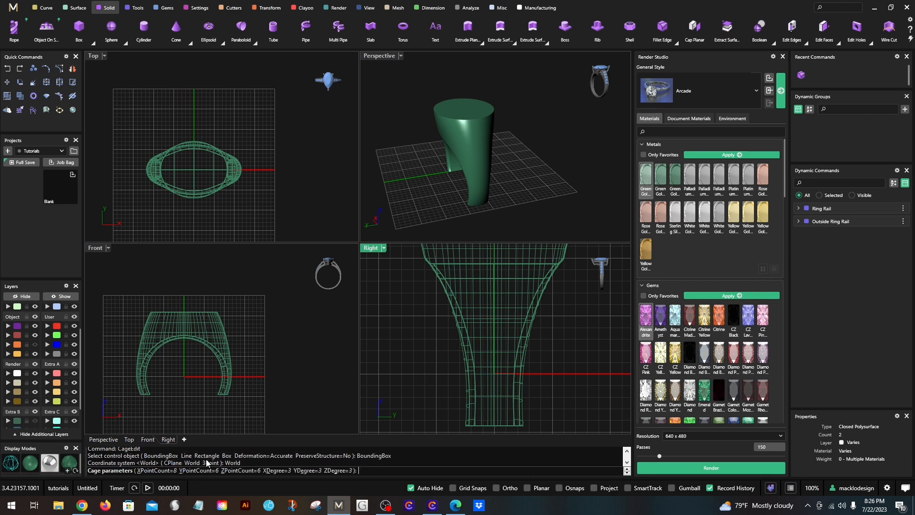
left_click(245, 470)
type("7")
key("Return")
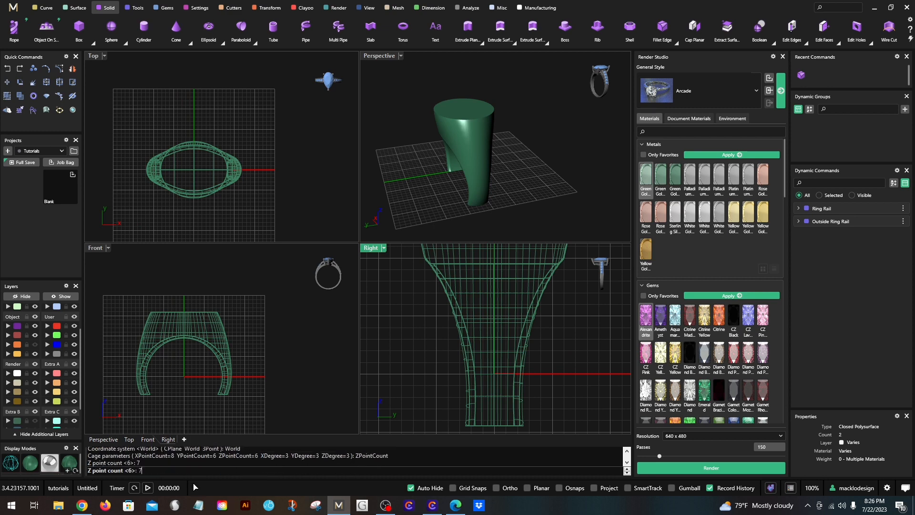
key("Return")
key("Return")
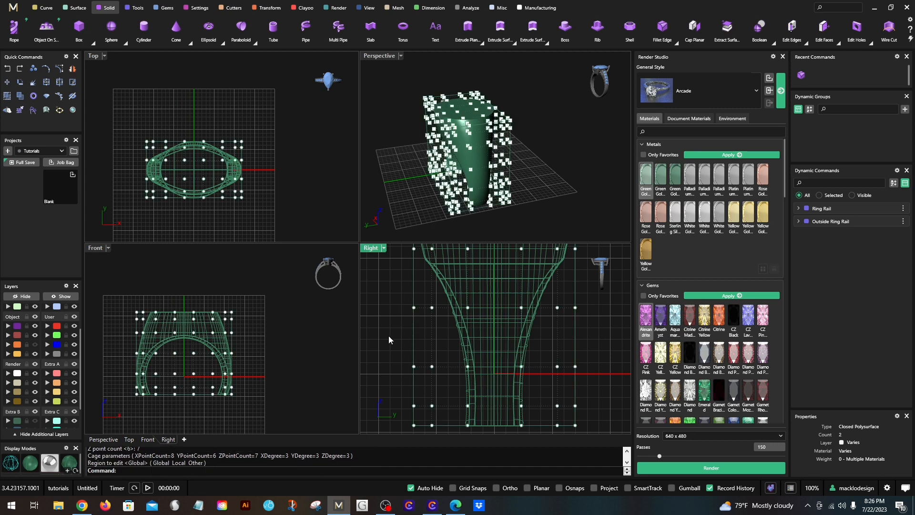
- Scale the row of 48 cage points just below the ring's shoulders inward with Scale 1D from the origin, by a factor of about 0.96
left_click_drag(389, 336, 630, 299)
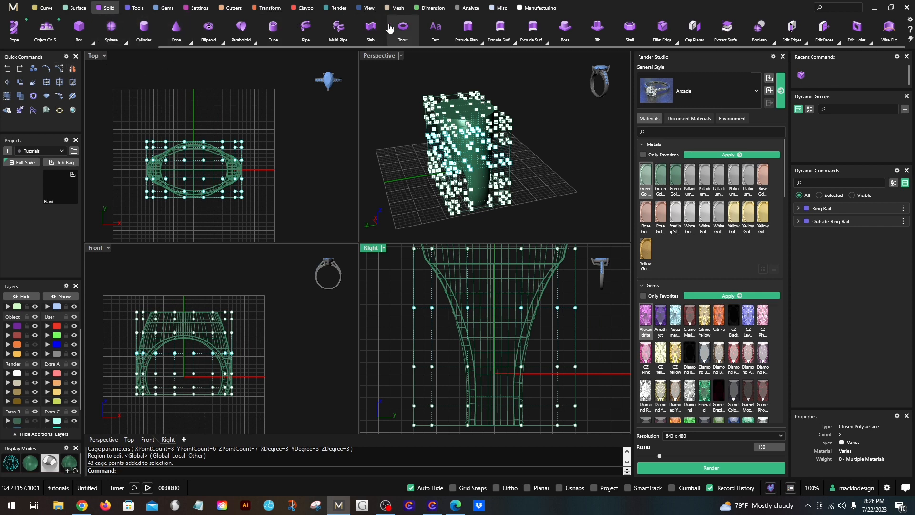
left_click(266, 8)
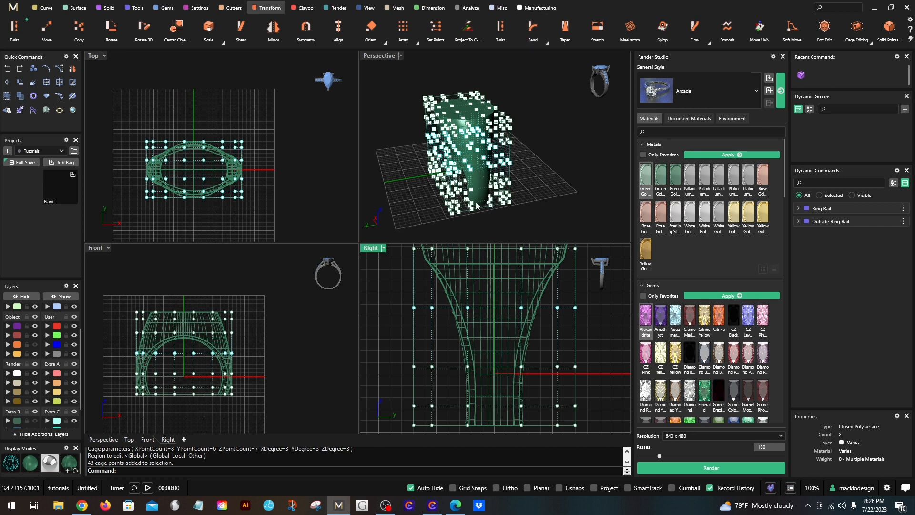
left_click(222, 45)
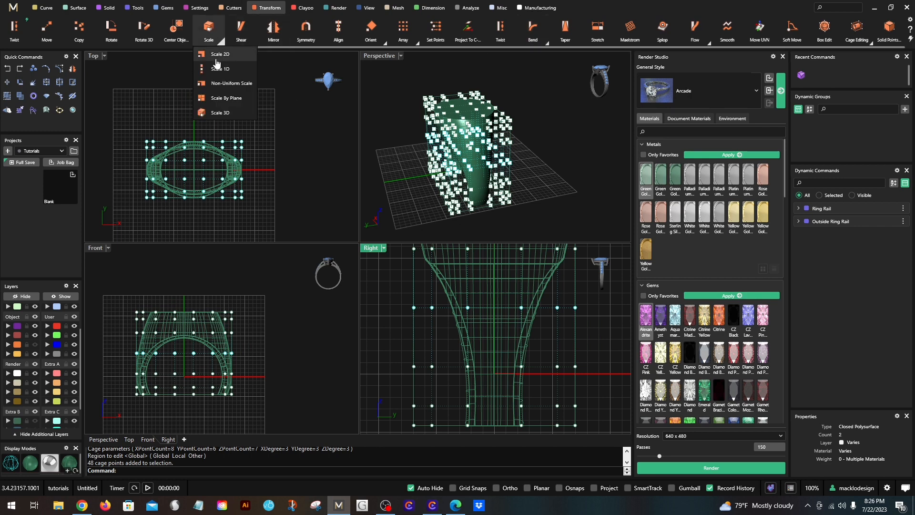
left_click(219, 69)
scroll(435, 334, "down", 2)
type("0")
key("Return")
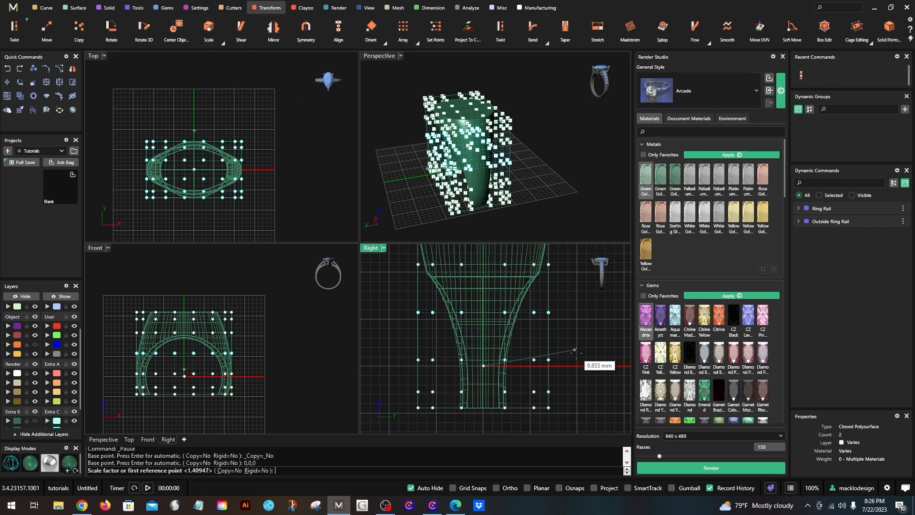
left_click(599, 365)
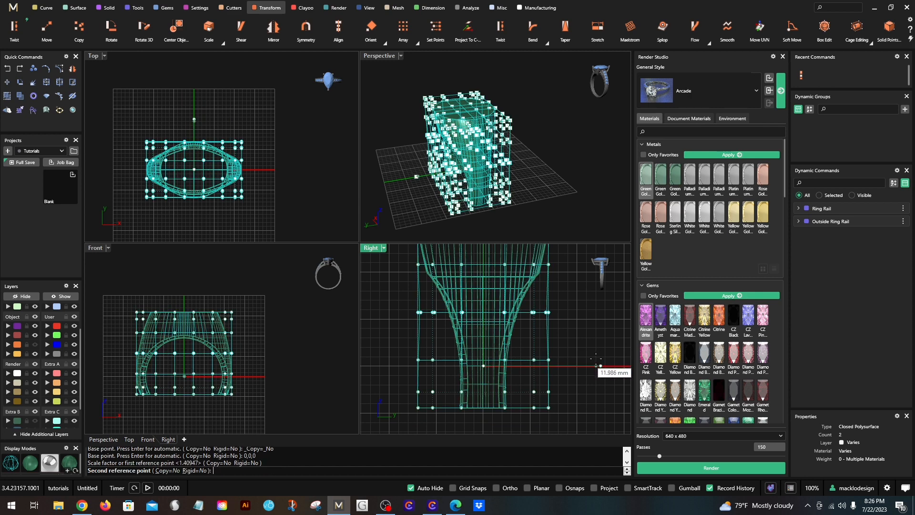
left_click(595, 365)
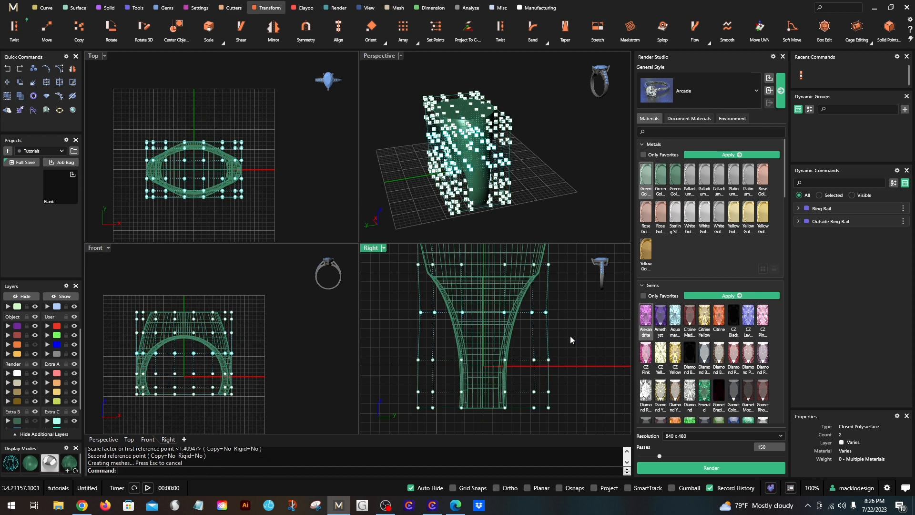
- Repeat Scale 1D from the origin on the same cage row, narrowing it further by a factor of about 0.93
right_click(571, 336)
type("0")
key("Return")
left_click(617, 365)
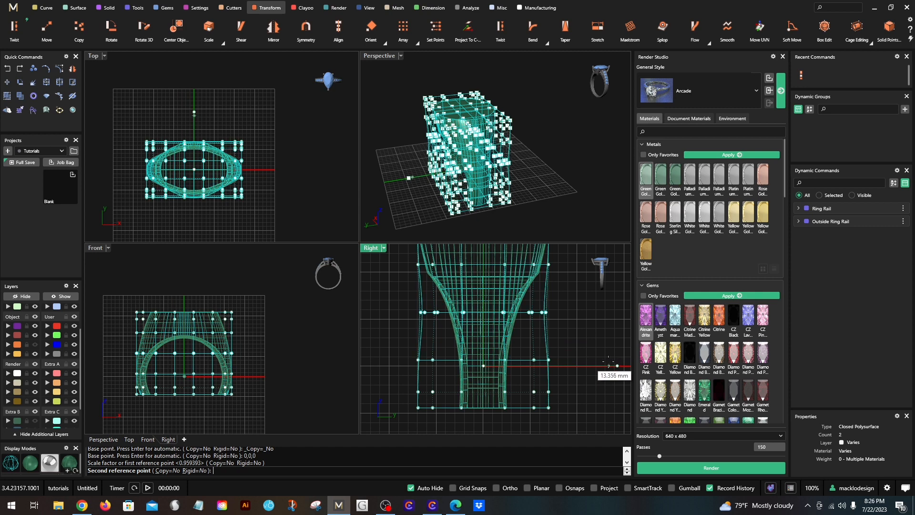
left_click(587, 343)
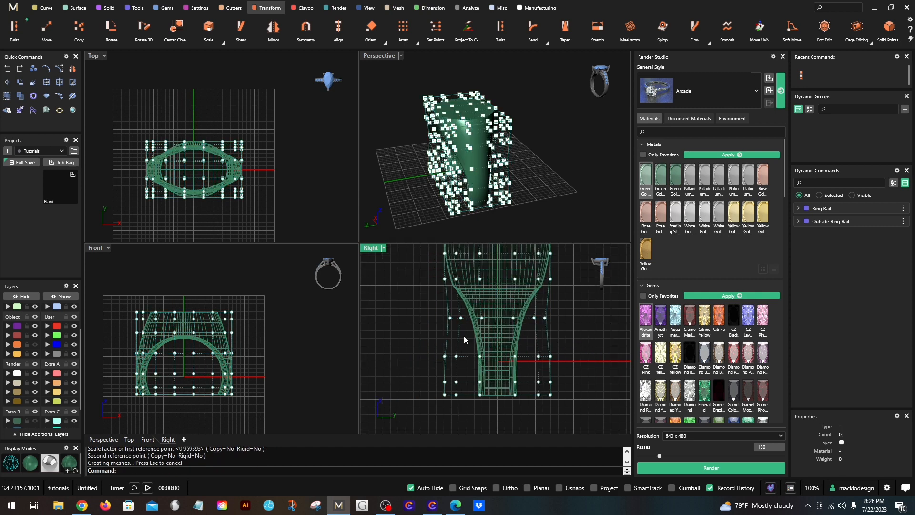
- Reselect the cage row below the shoulders in the Right view and narrow it a third time with Scale 1D from the origin
left_click_drag(464, 335, 589, 313)
right_click(565, 360)
type("0")
key("Return")
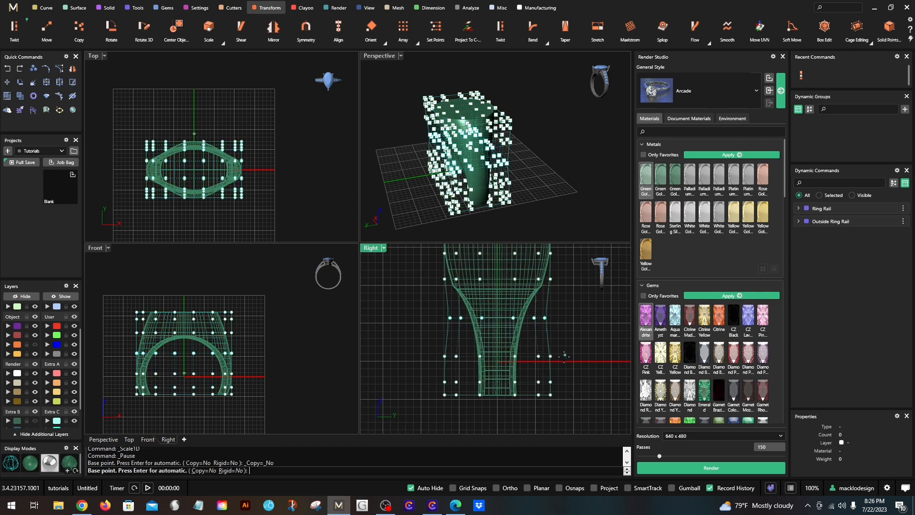
left_click(566, 358)
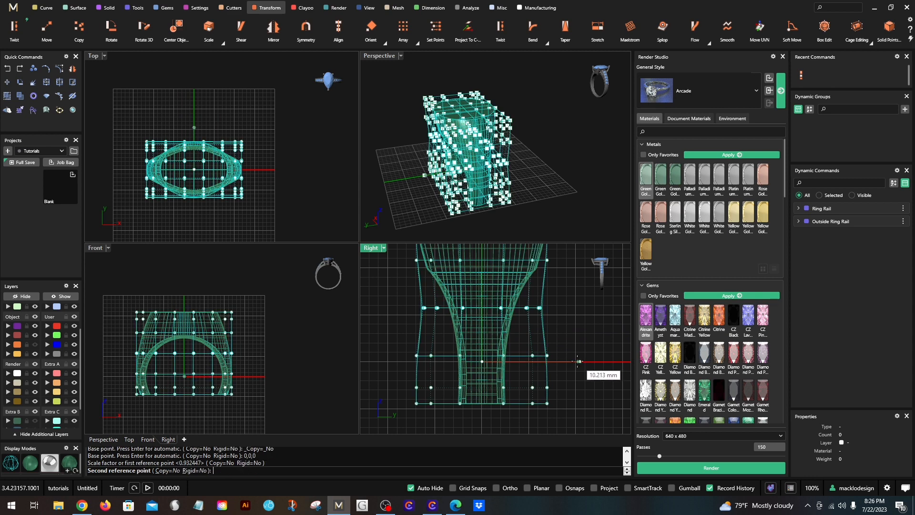
left_click(578, 359)
- Delete the control cage around the ring and inspect the reshaped form in Perspective
left_click(556, 339)
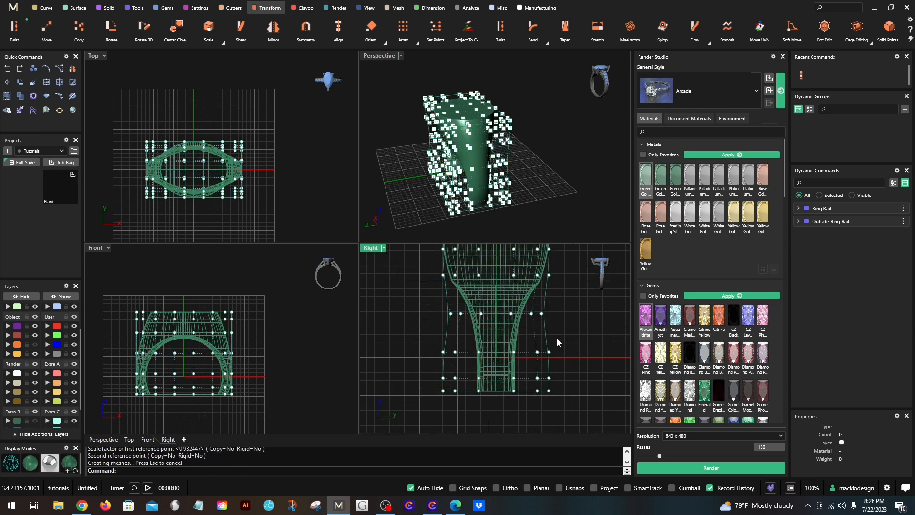
key("Delete")
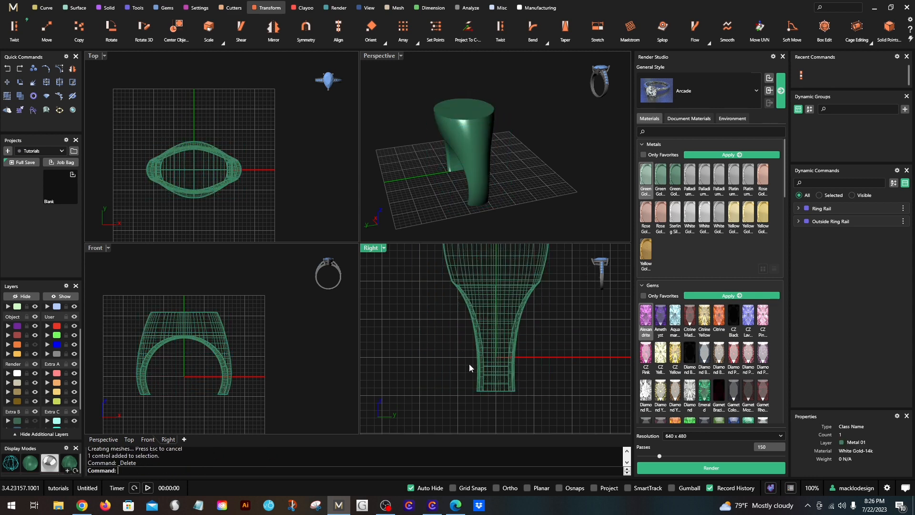
right_click_drag(459, 218, 596, 148)
- In the Front view, draw a line about 15 mm long from 0,0,0 sloping down across the ring's left leg
double_click(94, 248)
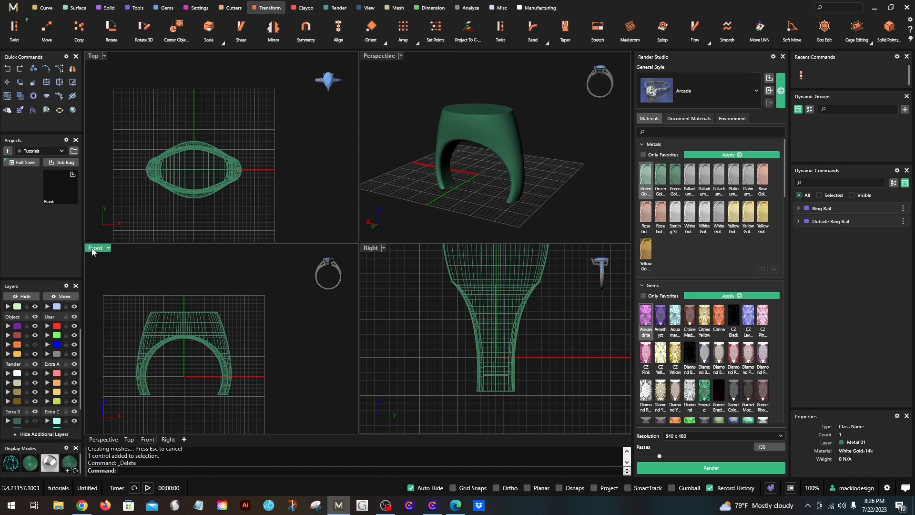
scroll(151, 271, "down", 4)
right_click_drag(280, 307, 314, 306)
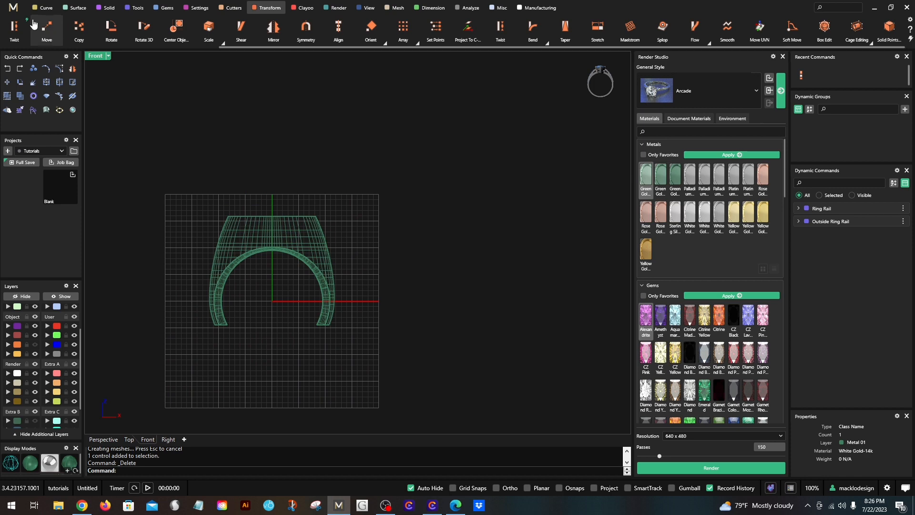
left_click(43, 8)
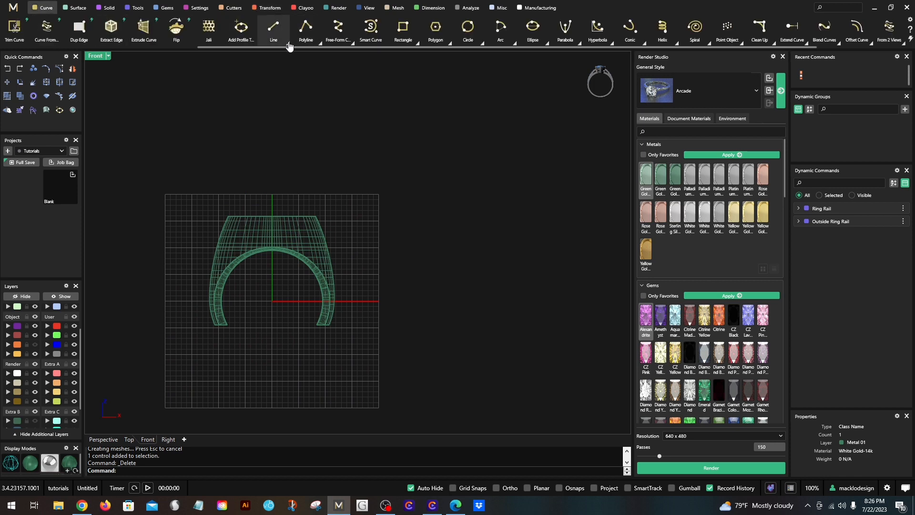
left_click(276, 29)
scroll(231, 321, "up", 2)
type("0,0,0")
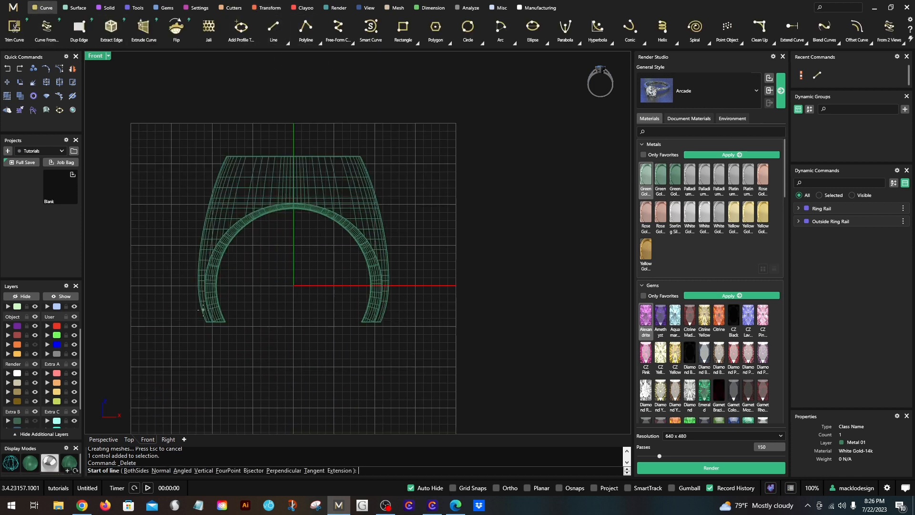
key("Return")
scroll(191, 316, "up", 1)
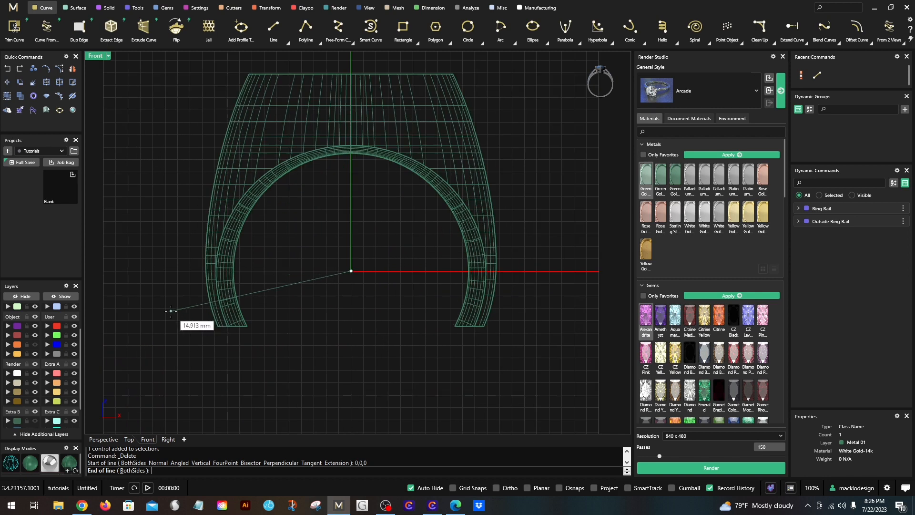
left_click(168, 308)
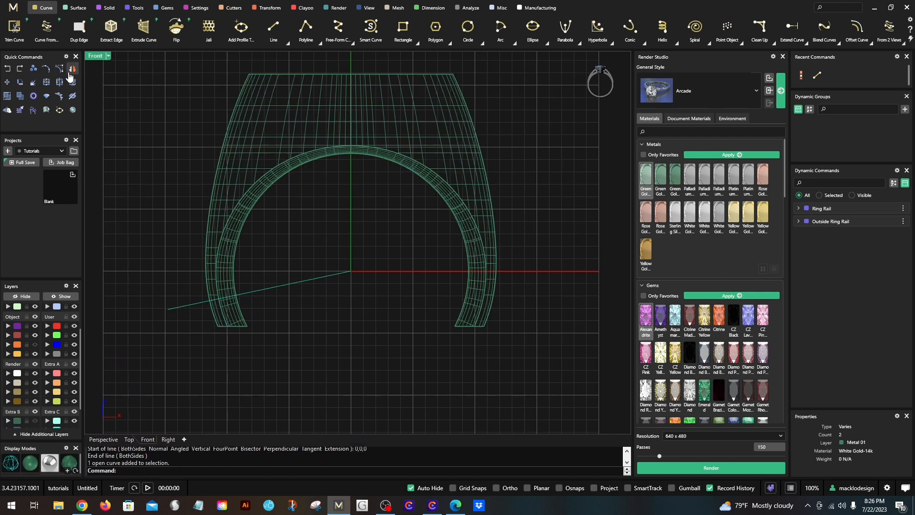
- Mirror the sloping line across the vertical axis through 0,0,0 so a copy crosses the right leg
left_click(73, 69)
scroll(271, 249, "down", 2)
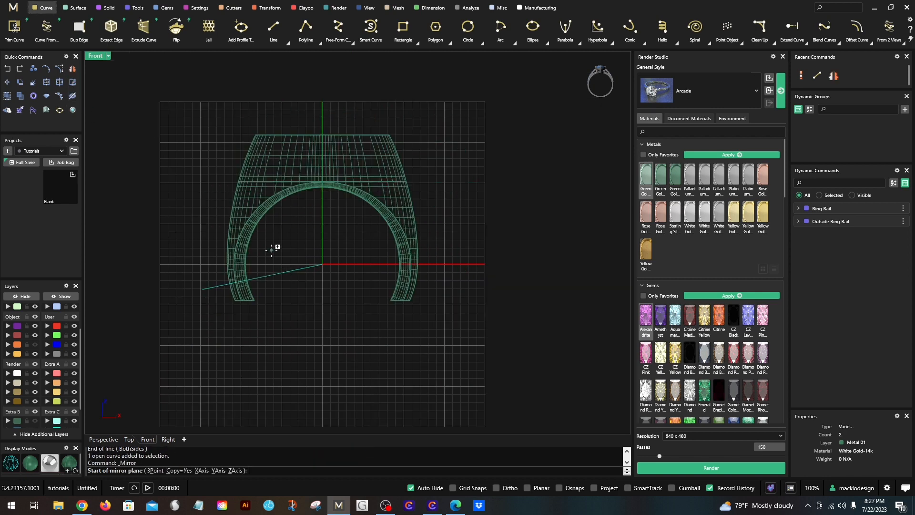
type("0,0,0")
key("Return")
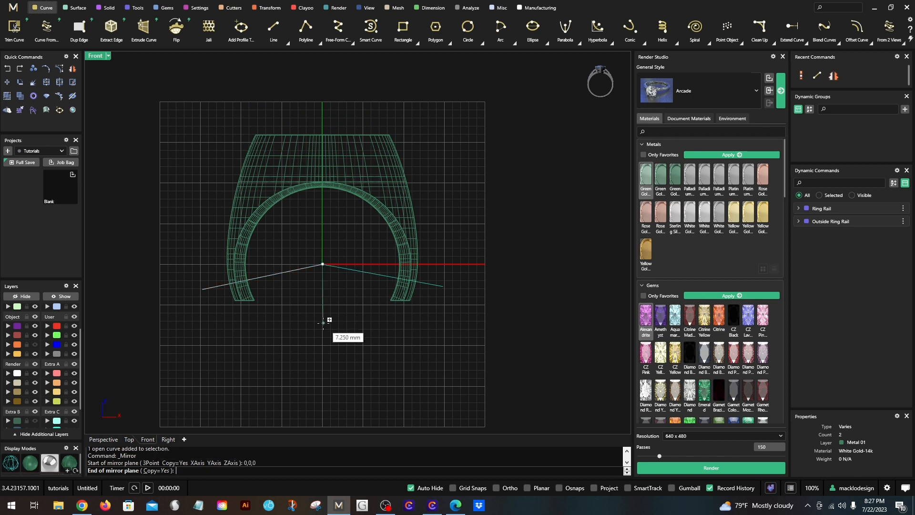
left_click(322, 323)
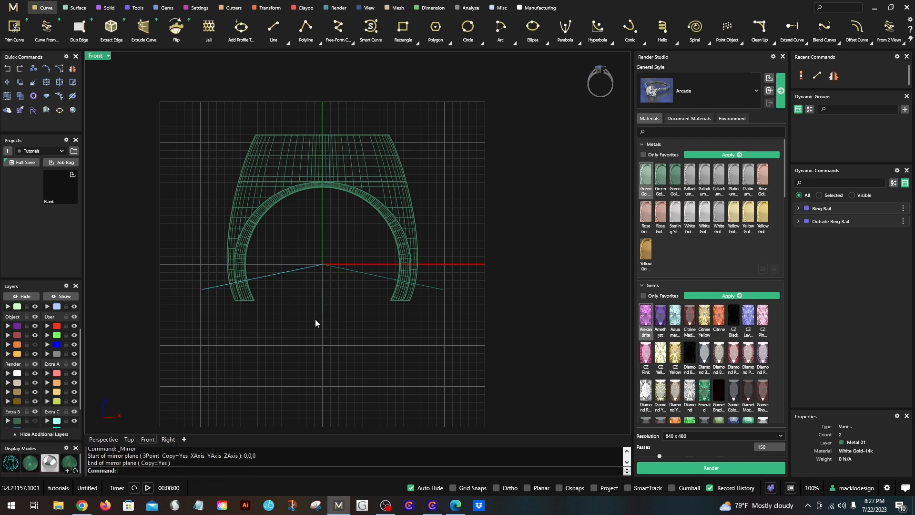
- Split the ring using the two sloping lines as cutting objects
left_click(235, 253)
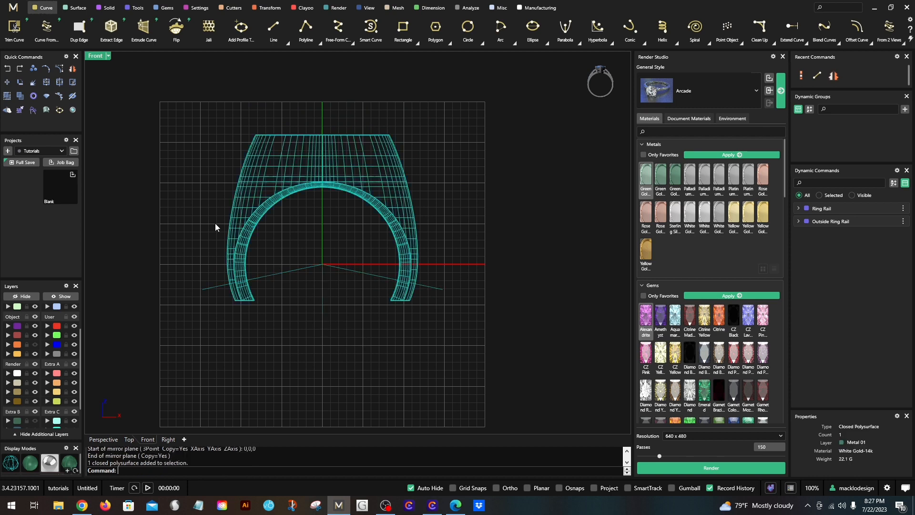
left_click(59, 84)
left_click_drag(347, 257, 290, 290)
right_click(298, 311)
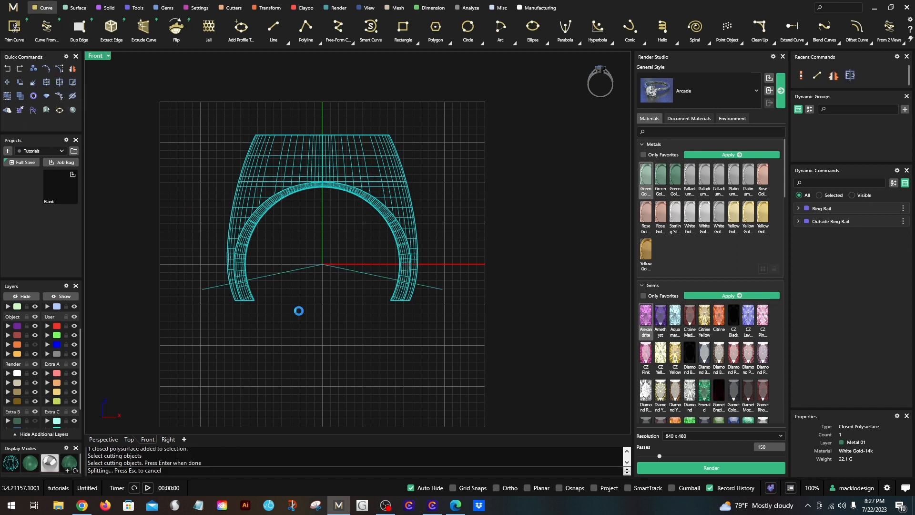
- Delete the two split-off end pieces of the ring below the sloping lines
left_click(273, 313)
left_click(251, 297)
key("Delete")
left_click(405, 293)
key("Delete")
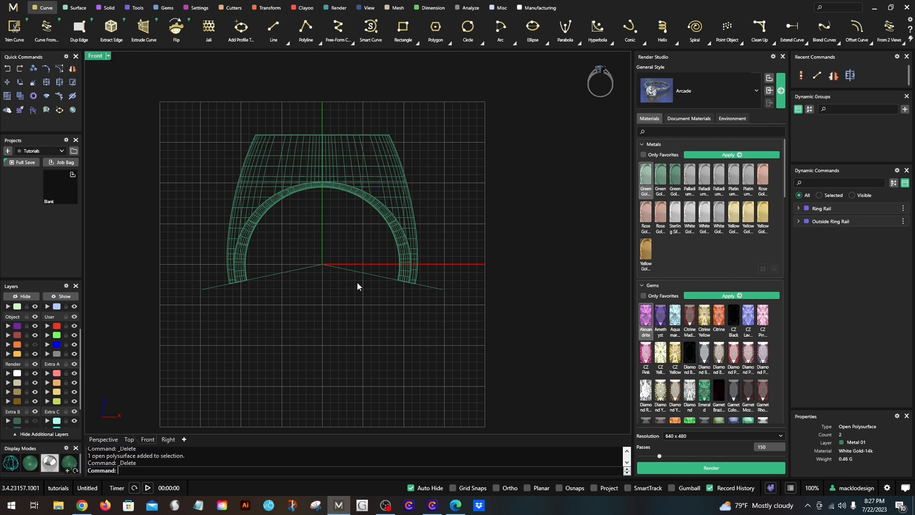
- Delete the two sloping cutting lines and return to the four-view layout
left_click_drag(323, 275, 320, 274)
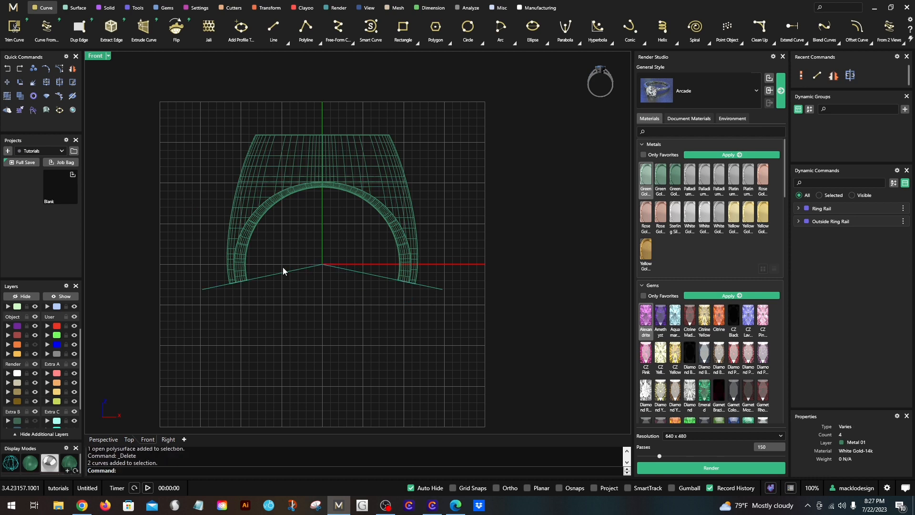
double_click(97, 57)
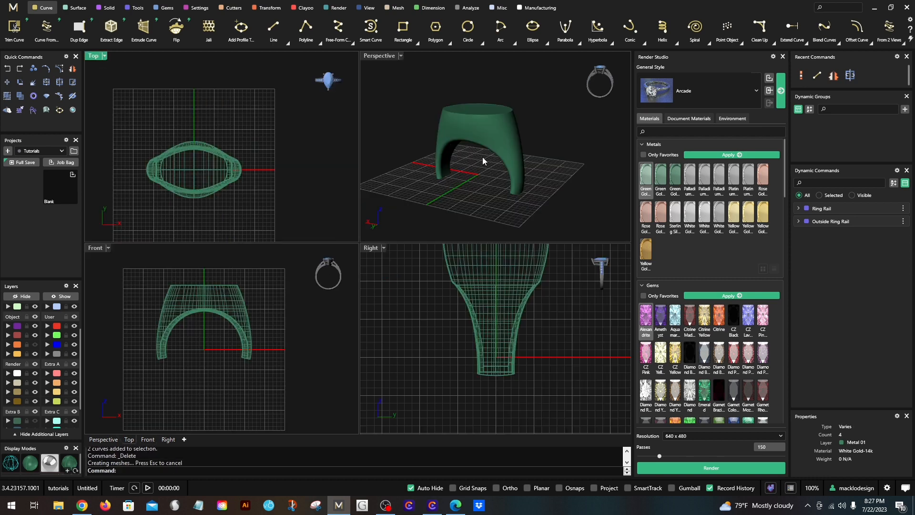
right_click_drag(483, 157, 488, 188)
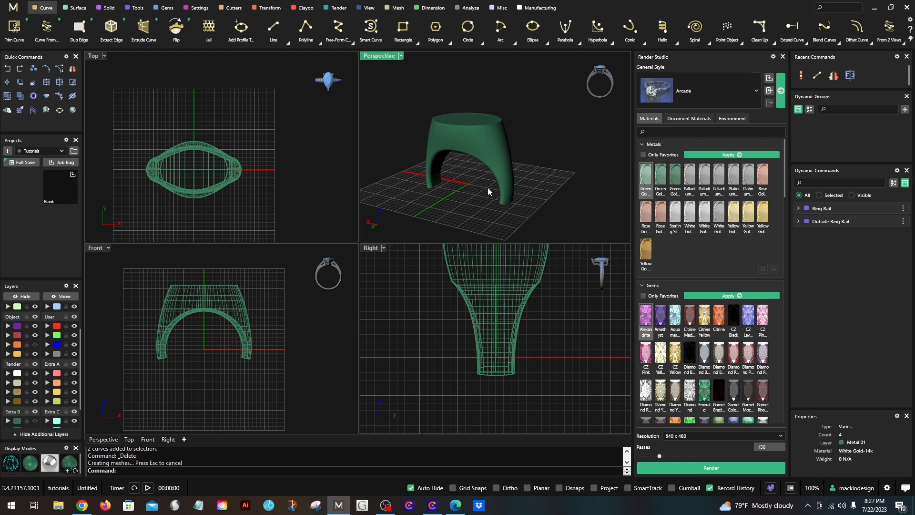
- Duplicate the open borders at the ends of both ring legs with DupBorder
right_click_drag(487, 188, 427, 133)
scroll(428, 133, "up", 4)
left_click(436, 144)
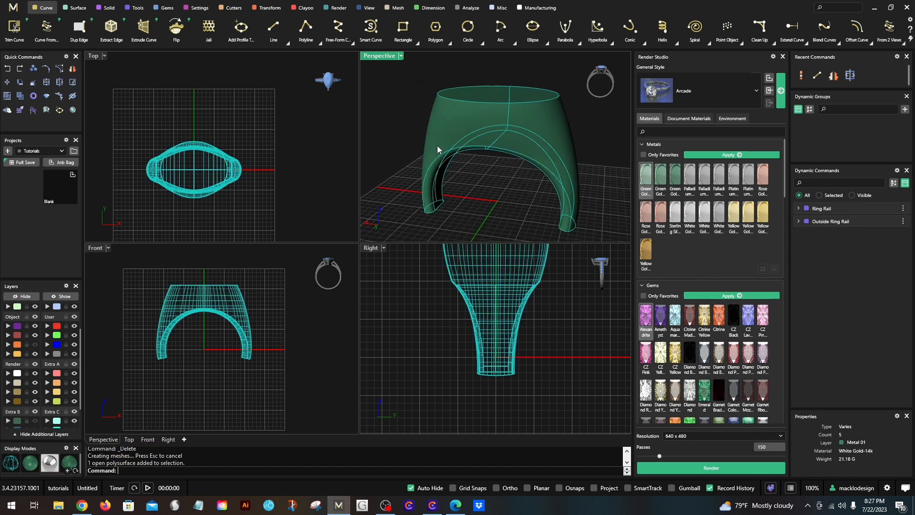
scroll(444, 160, "down", 4)
left_click(477, 180)
right_click_drag(474, 184, 464, 156)
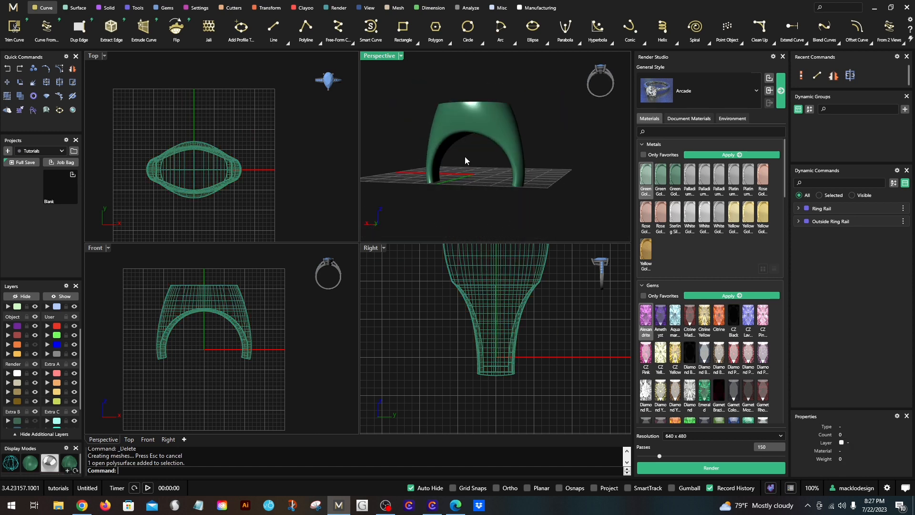
left_click(436, 147)
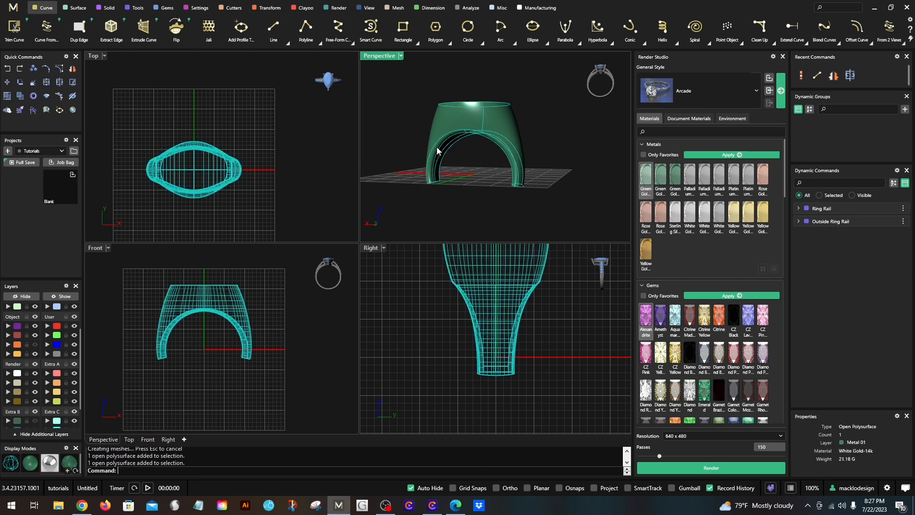
type("DupBorder")
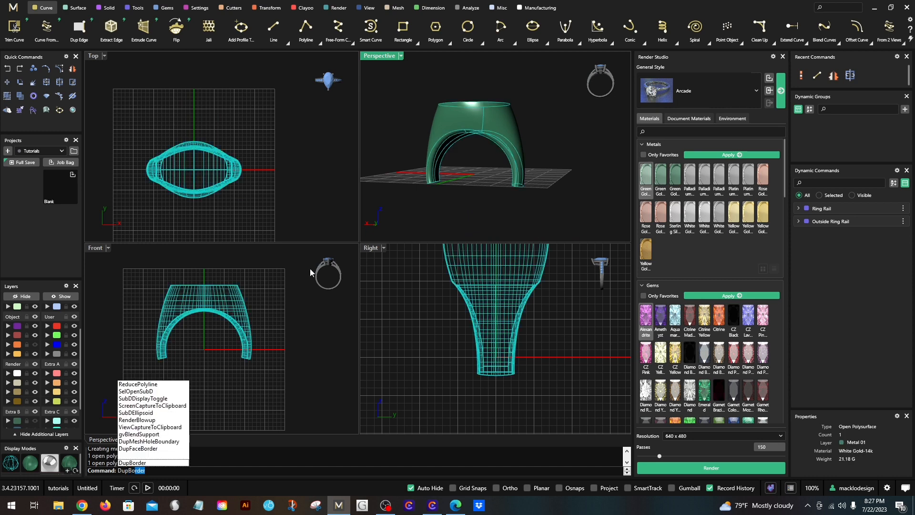
key("Return")
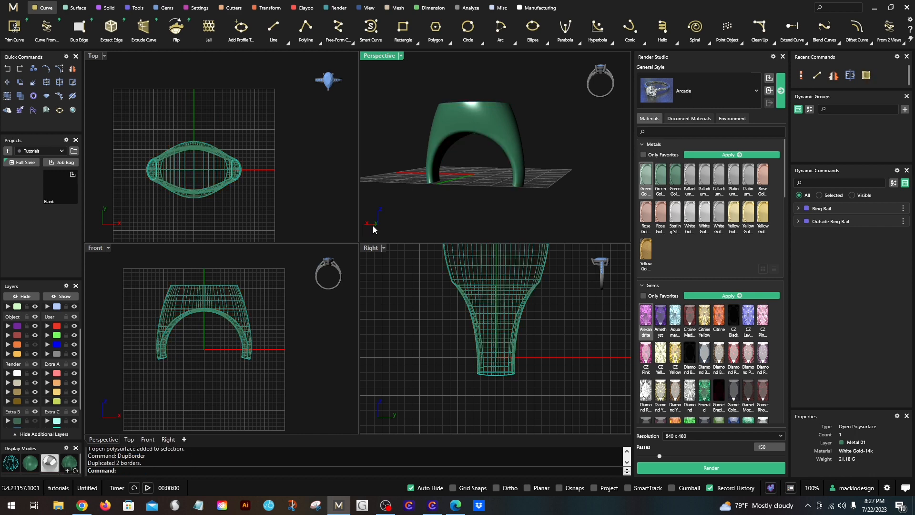
- Maximize the Perspective view and set its display mode to Plastic
key("Return")
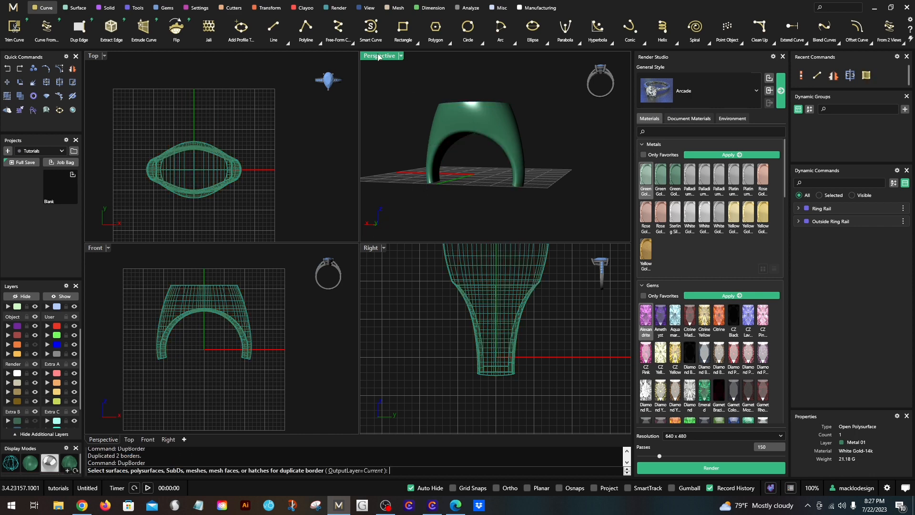
double_click(378, 56)
right_click_drag(343, 278, 223, 216)
left_click(104, 57)
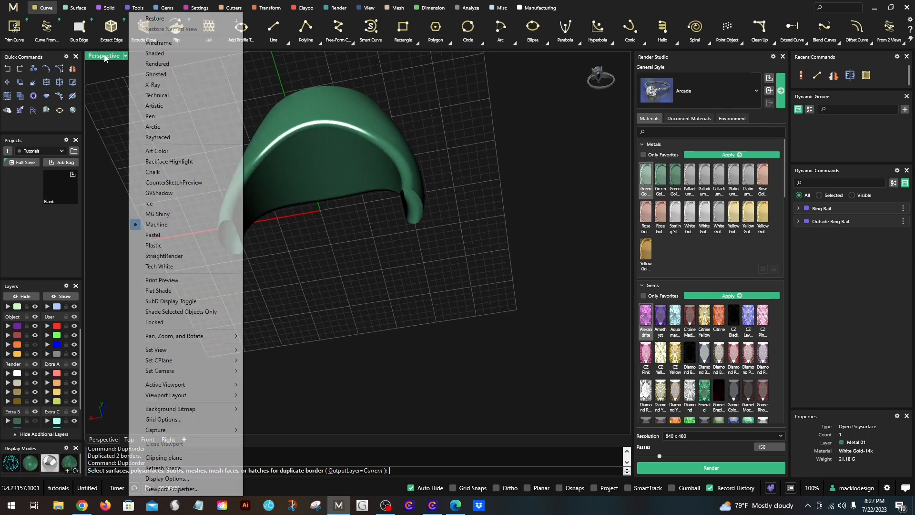
left_click(154, 246)
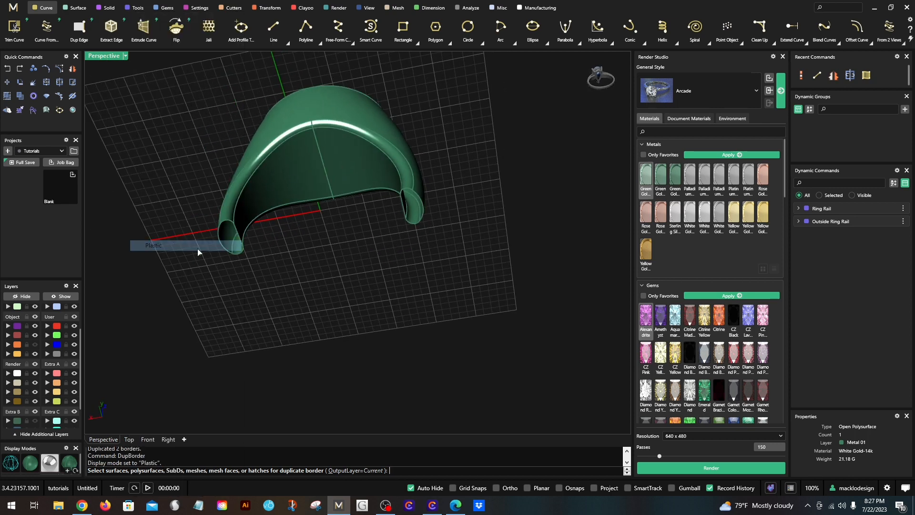
key("Escape")
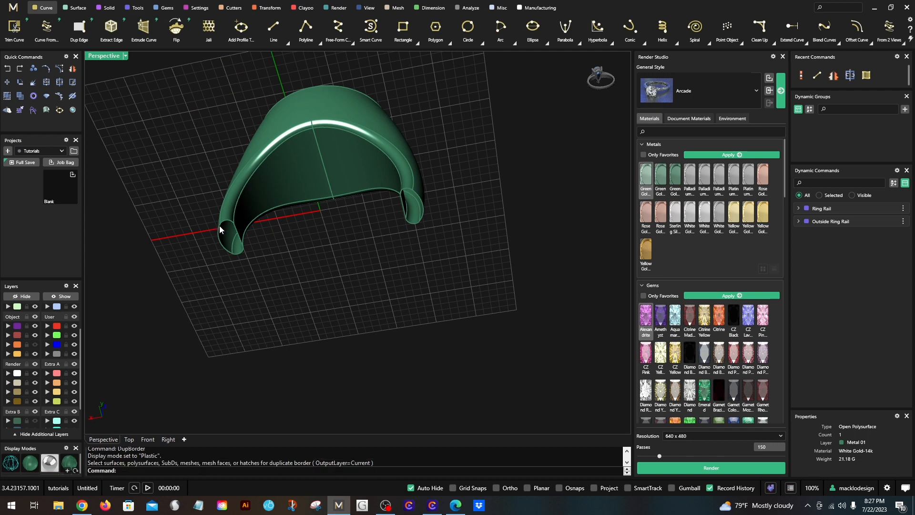
- Move the two closed border curves at the leg ends to the Creation layer
left_click(222, 226)
left_click(247, 251)
left_click(418, 193)
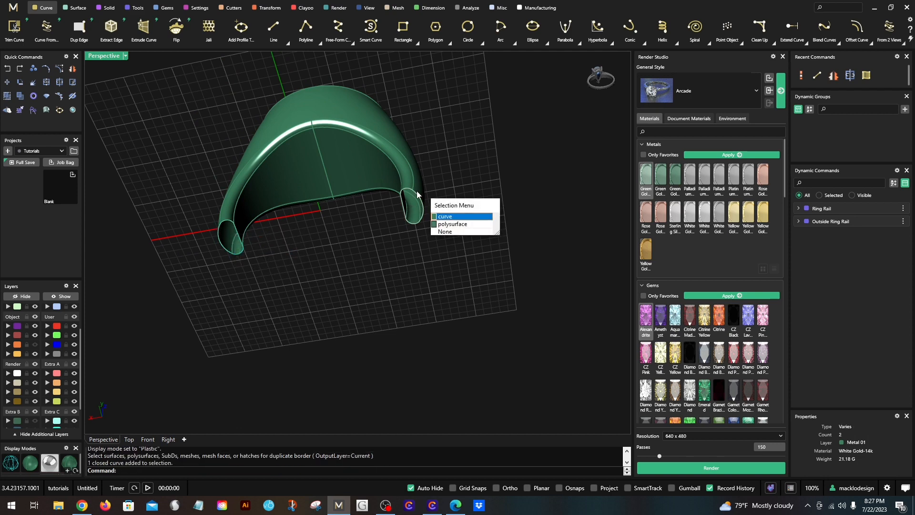
left_click(457, 216)
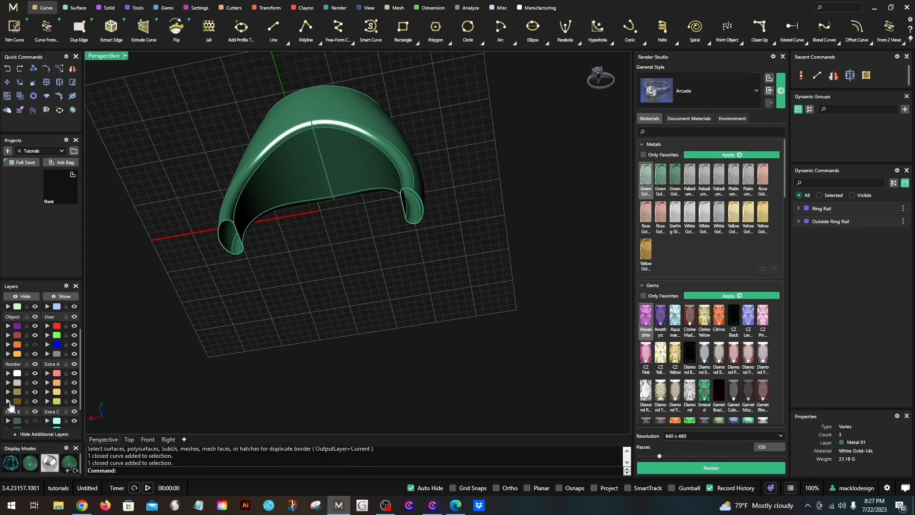
left_click(9, 354)
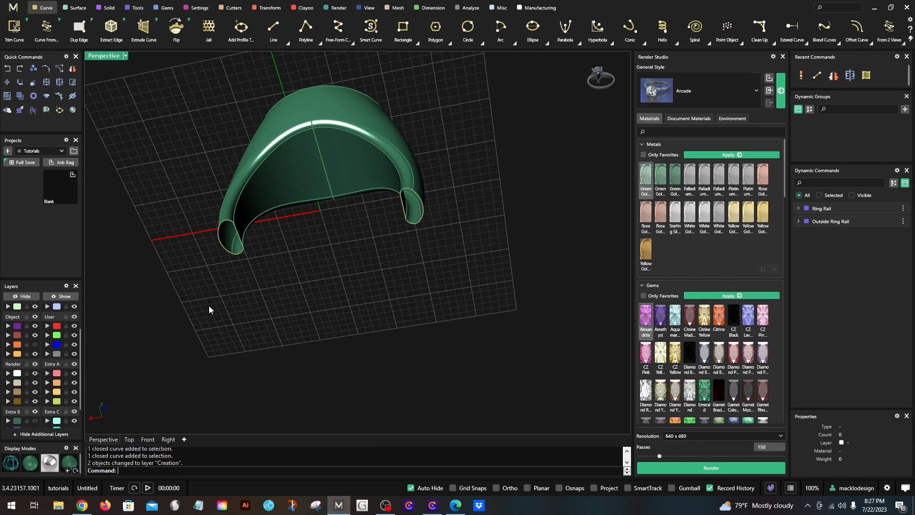
- Restore the four-view layout and examine the trimmed ring in the Front and Perspective views
right_click_drag(308, 232, 293, 279)
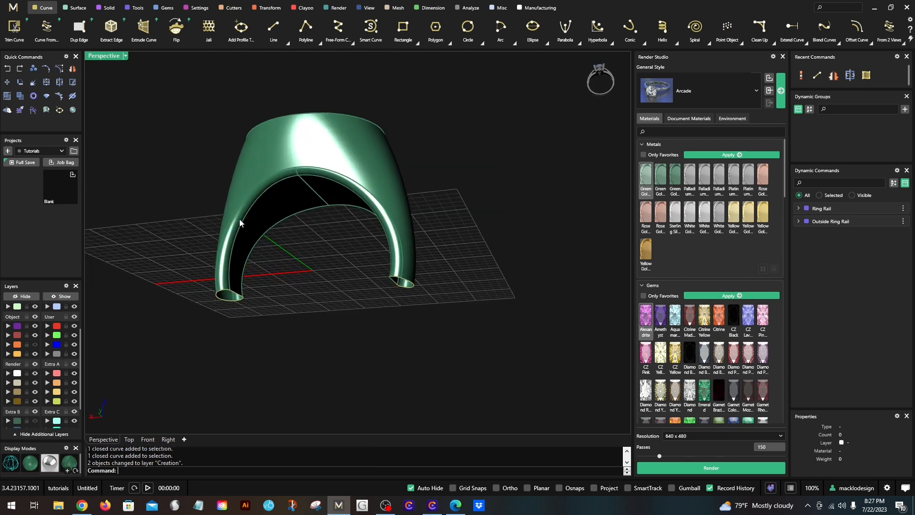
double_click(106, 59)
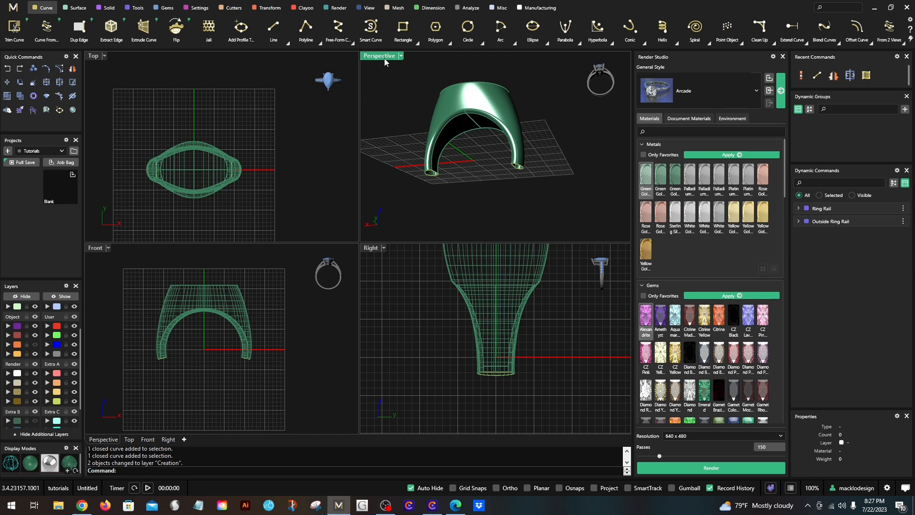
left_click(401, 55)
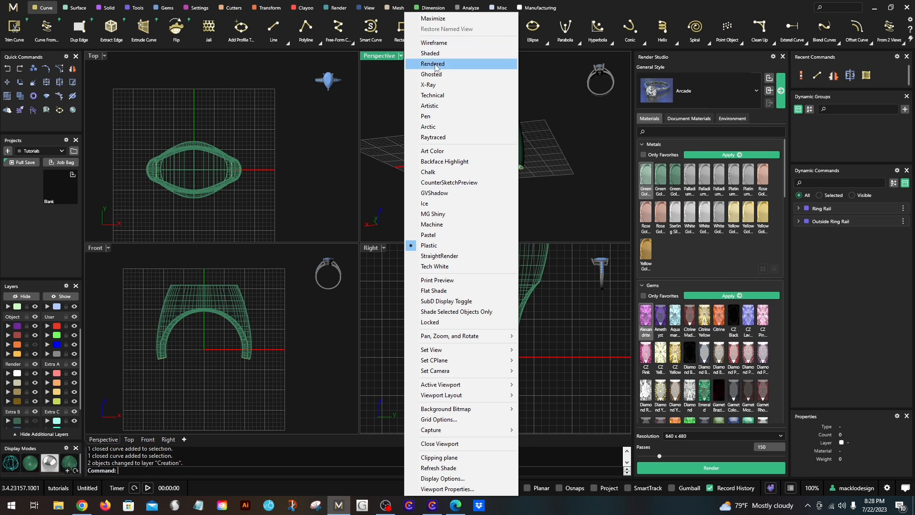
left_click(433, 137)
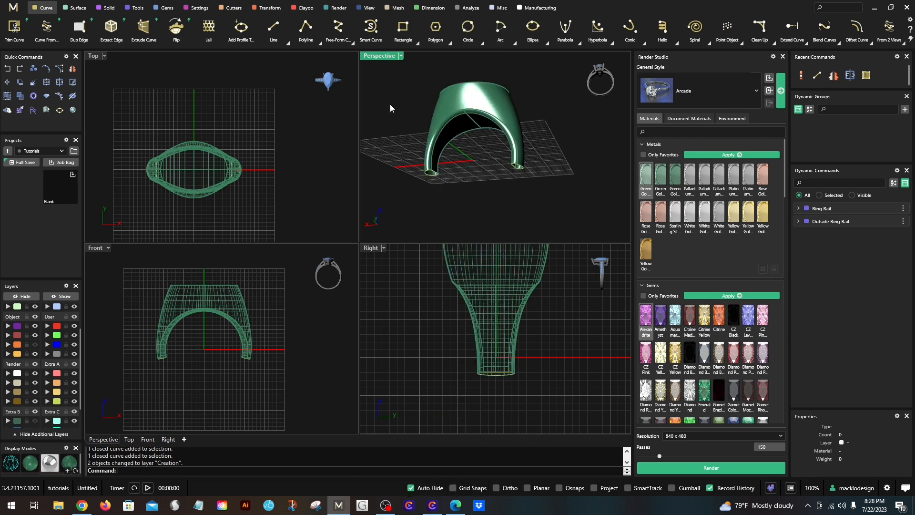
right_click_drag(485, 182, 464, 197)
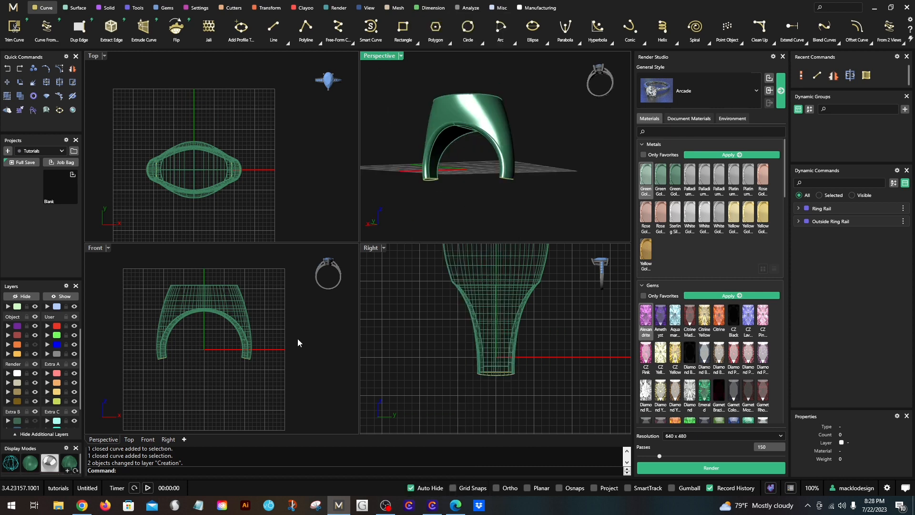
scroll(233, 362, "up", 5)
right_click_drag(223, 356, 231, 383)
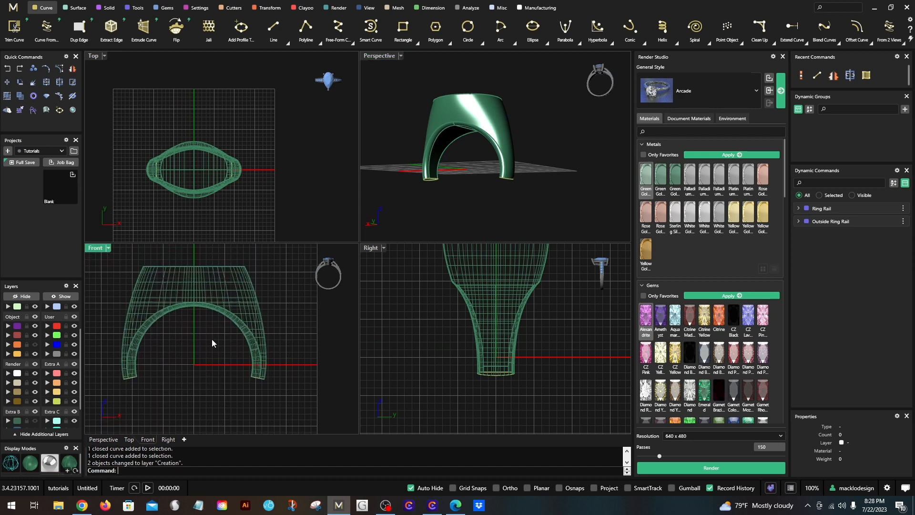
right_click_drag(179, 350, 194, 367)
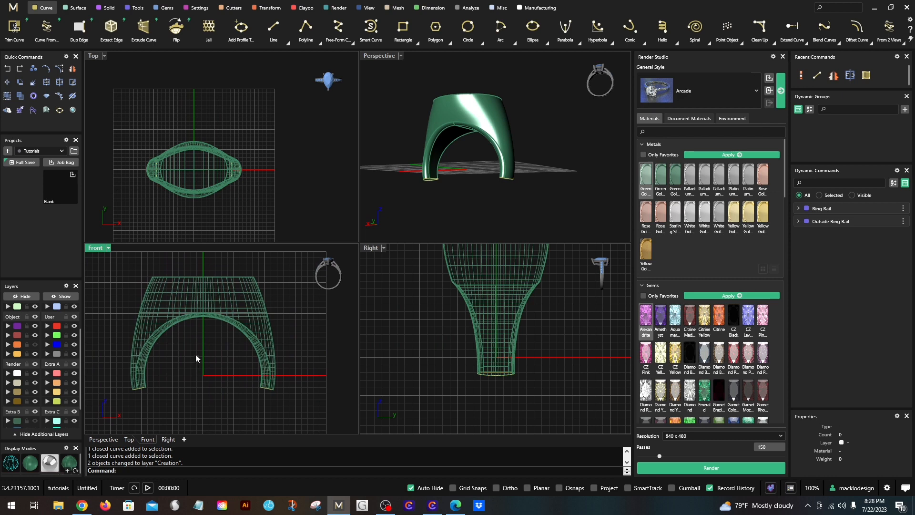
right_click_drag(446, 144, 455, 215)
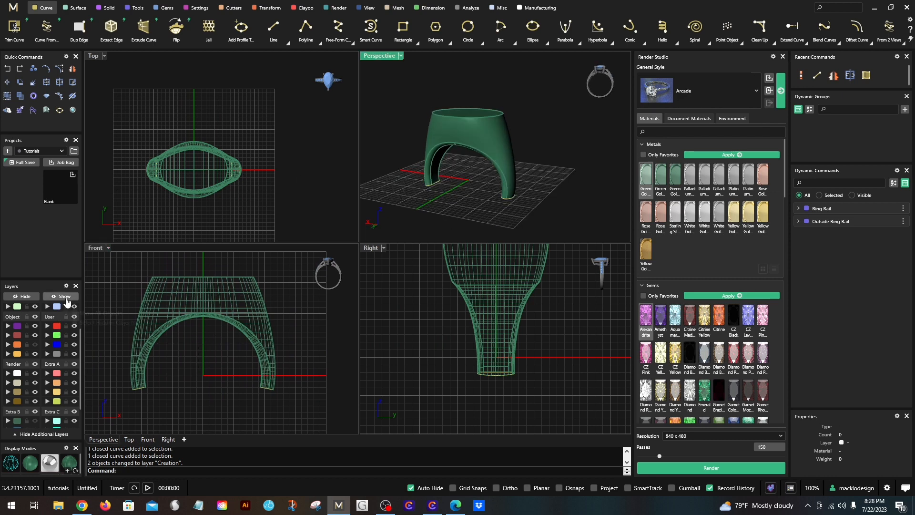
- Show the hidden ring rails and top ellipse, then maximize the Perspective view on the open leg ends
left_click(67, 302)
scroll(239, 370, "down", 2)
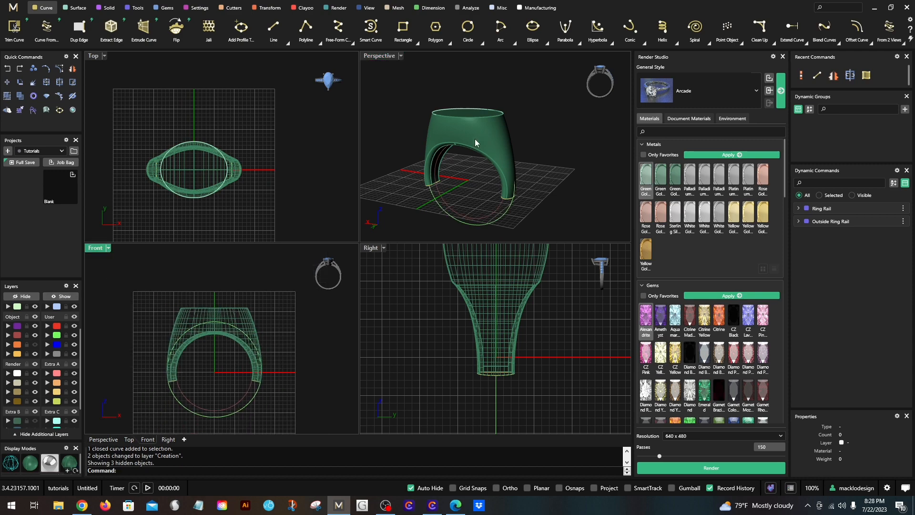
right_click_drag(475, 173, 500, 187)
double_click(372, 58)
right_click_drag(419, 272, 420, 260, "shift")
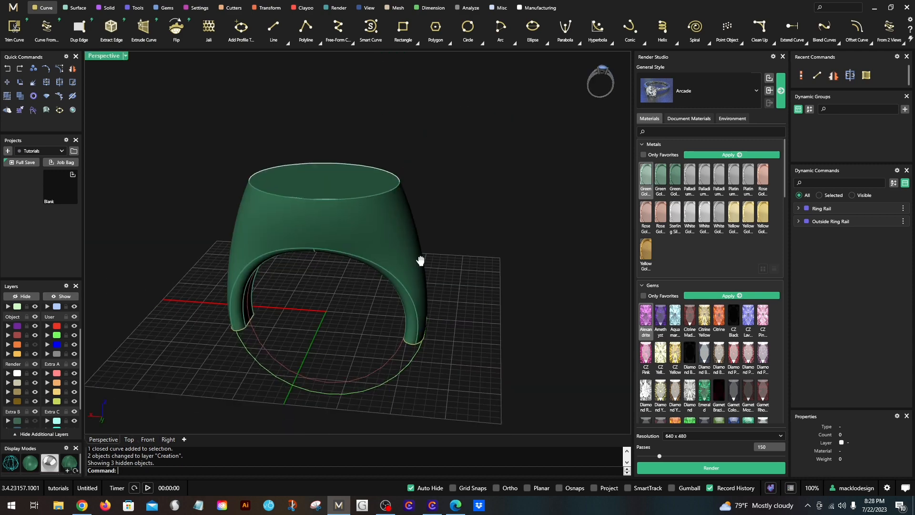
right_click_drag(427, 304, 413, 272)
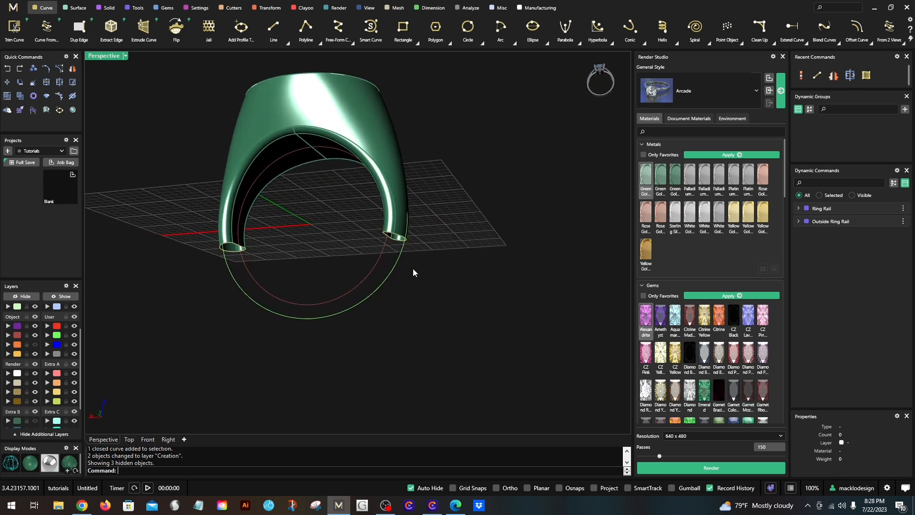
scroll(247, 297, "up", 3)
left_click_drag(309, 271, 249, 344)
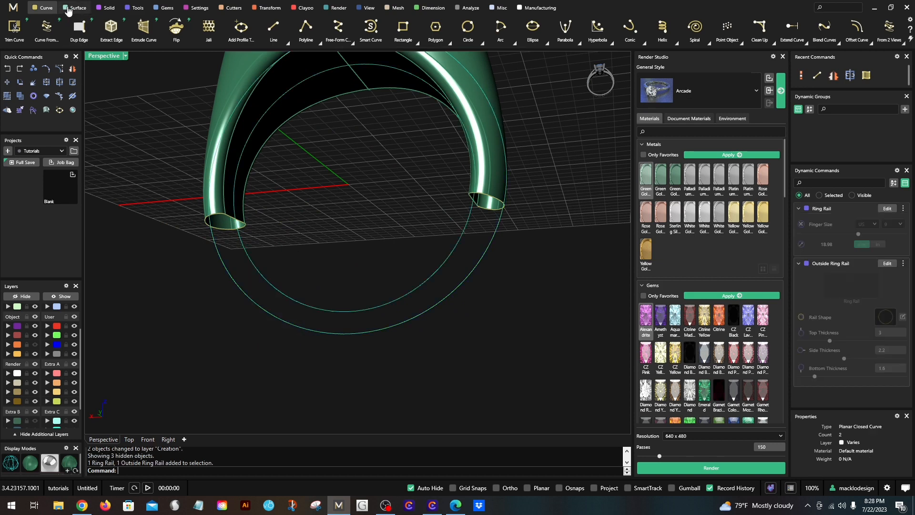
left_click(340, 259)
left_click_drag(341, 258, 269, 366)
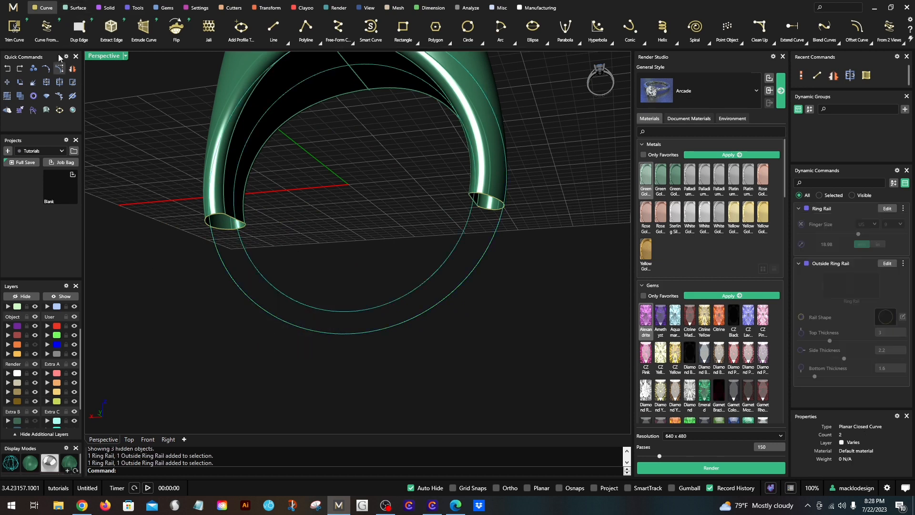
left_click(75, 9)
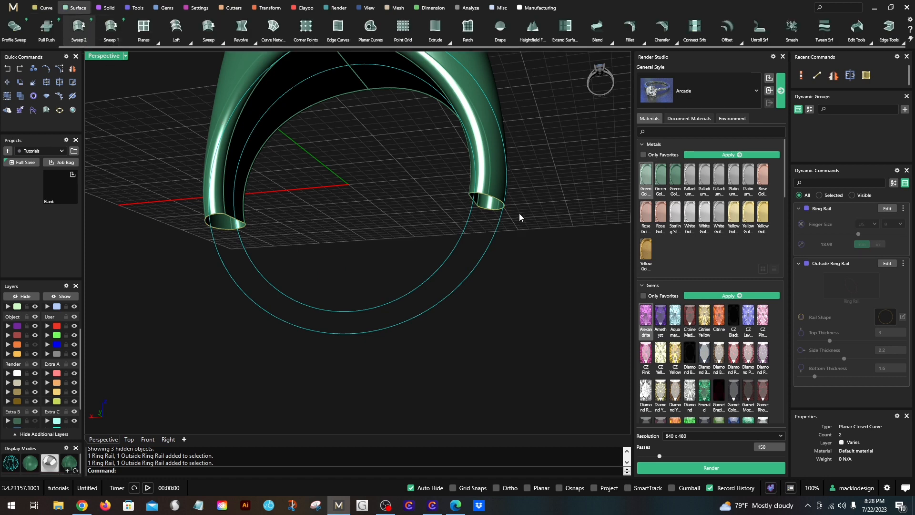
left_click(495, 201)
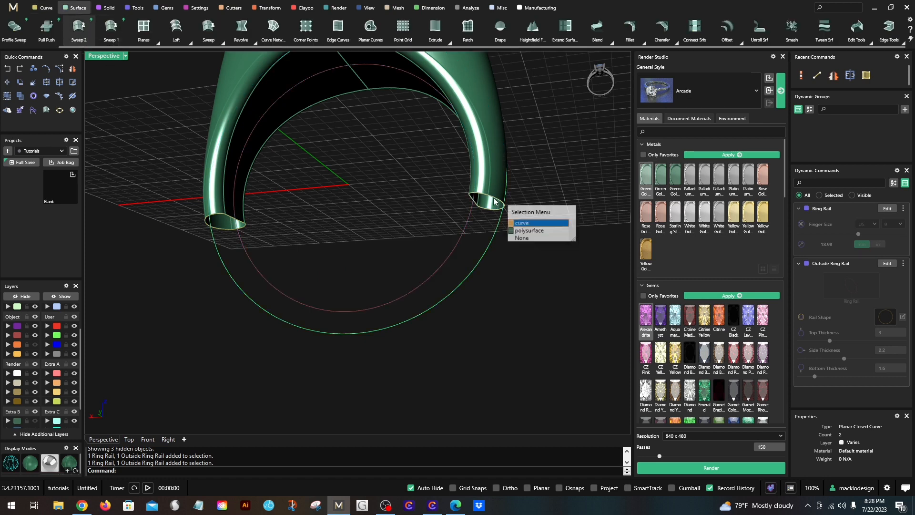
left_click(516, 223)
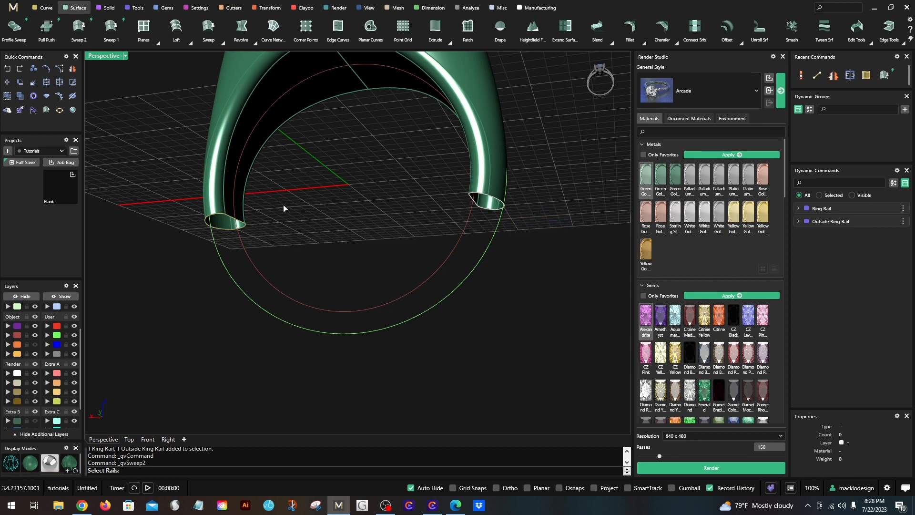
left_click(246, 224)
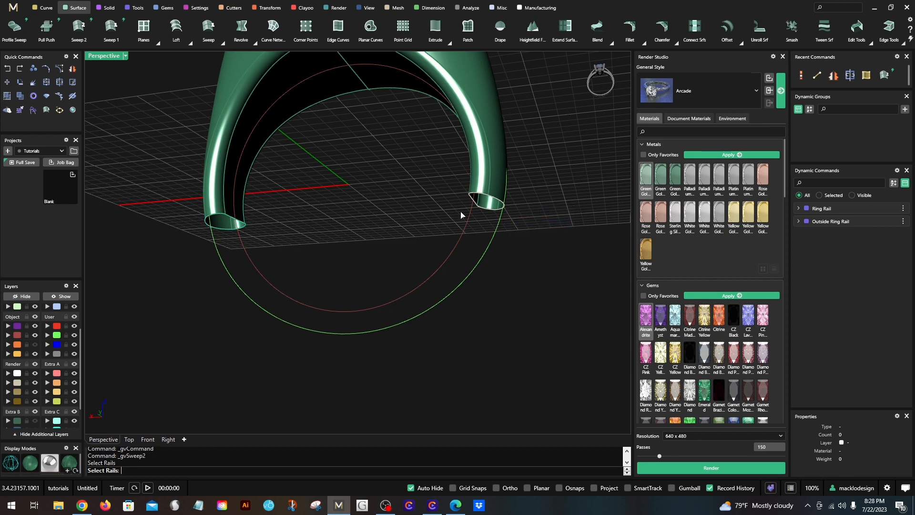
right_click_drag(460, 214, 496, 159)
key("Escape")
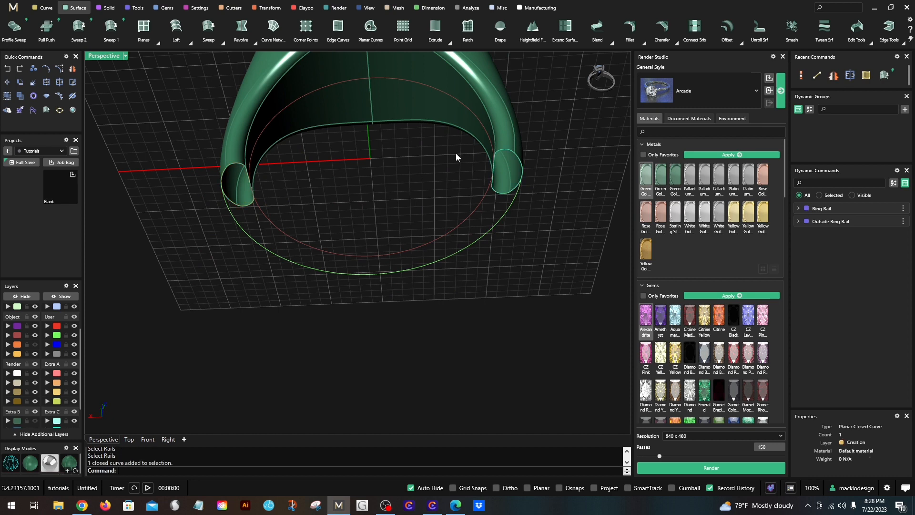
- Sweep the two closed leg-end curves along the inner and outer ring rails with Sweep 2 to close the lower shank
right_click_drag(458, 157, 446, 325)
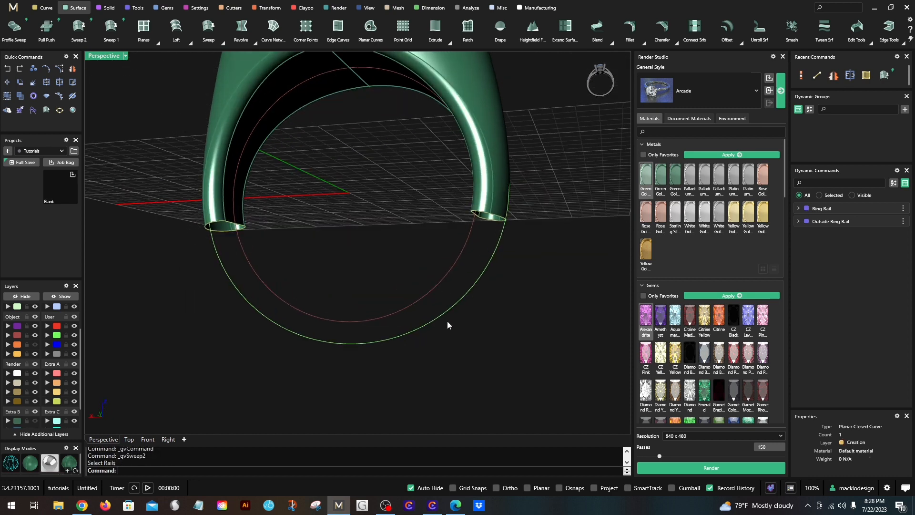
left_click(409, 308)
right_click(348, 225)
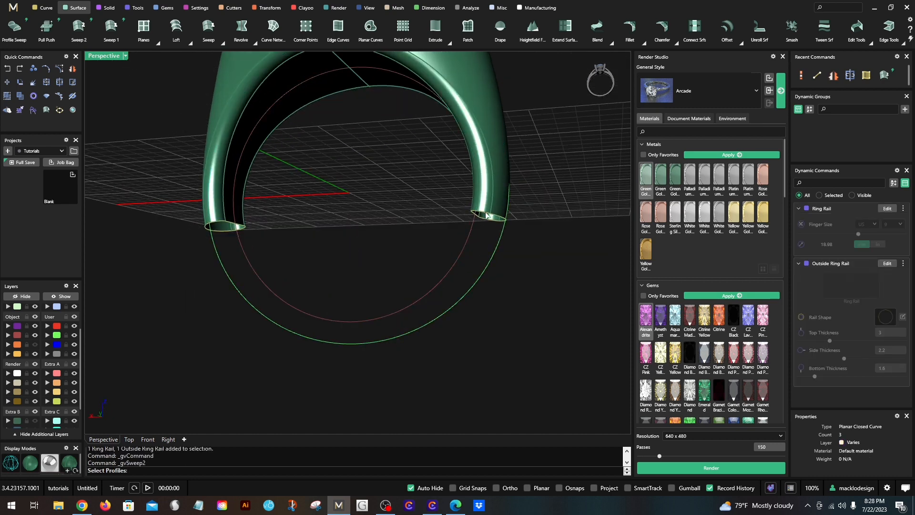
left_click(497, 218)
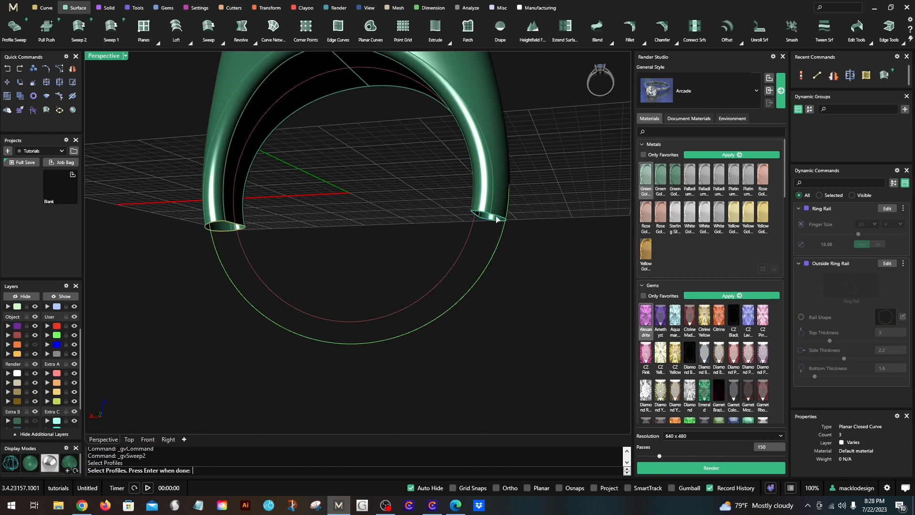
left_click(246, 229)
right_click(284, 223)
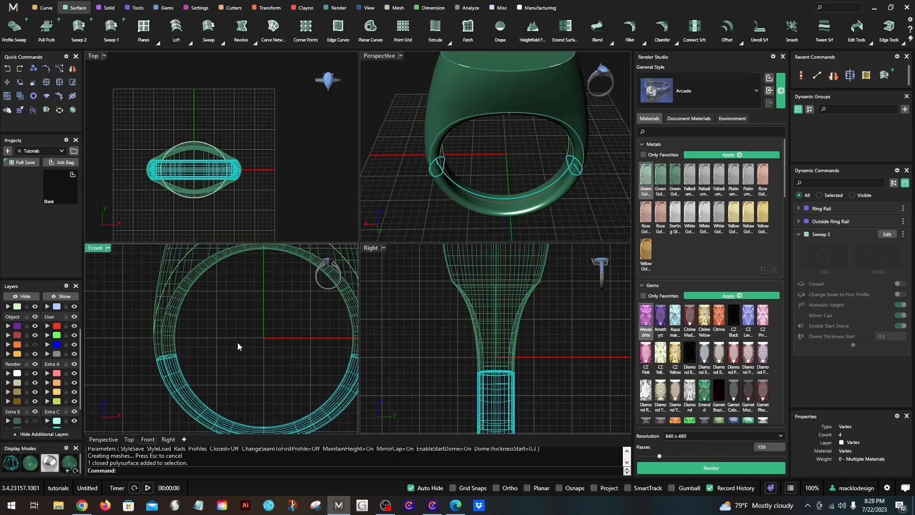
- Examine in the Front view how the swept lower shank meets the trimmed ring at the leg ends
scroll(205, 331, "up", 2)
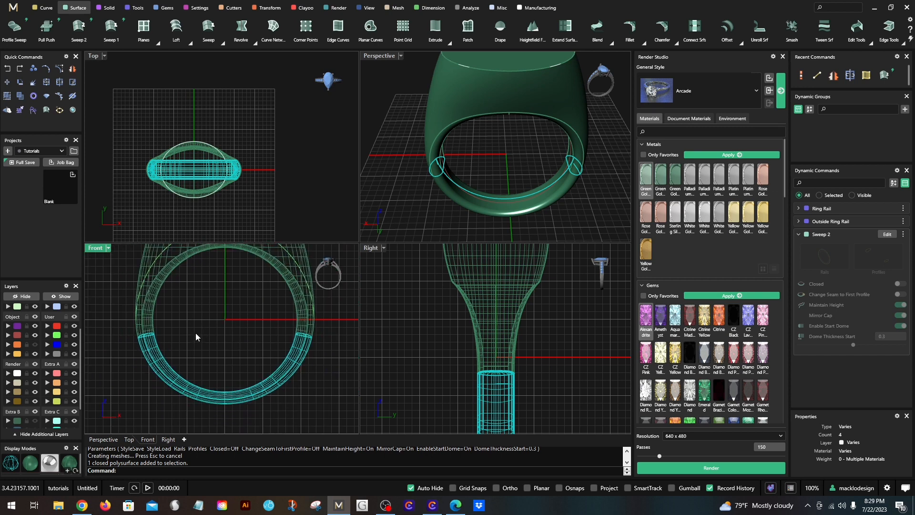
scroll(181, 354, "up", 2)
scroll(173, 345, "up", 1)
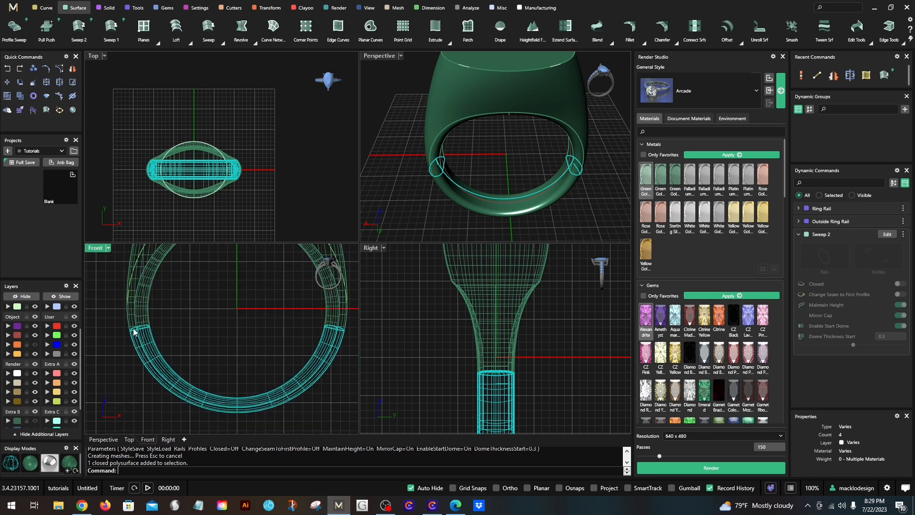
scroll(138, 332, "up", 2)
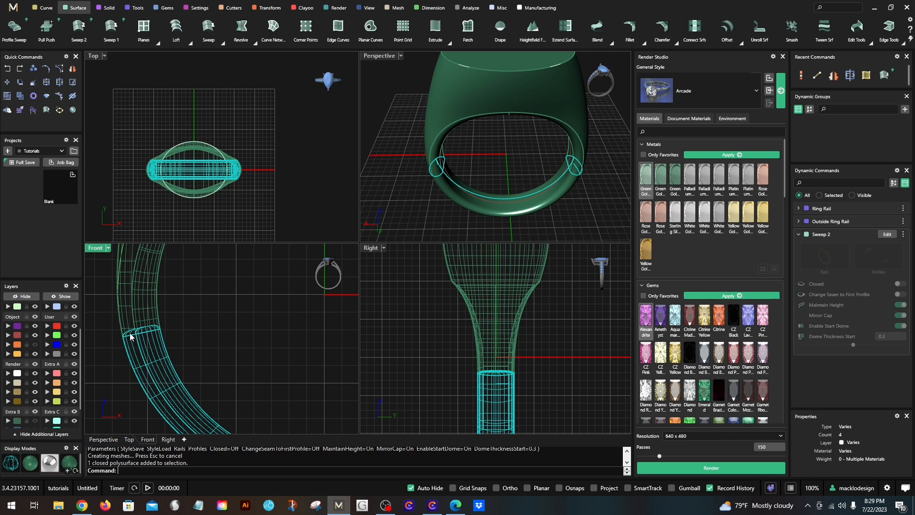
scroll(130, 336, "down", 1)
scroll(148, 335, "down", 1)
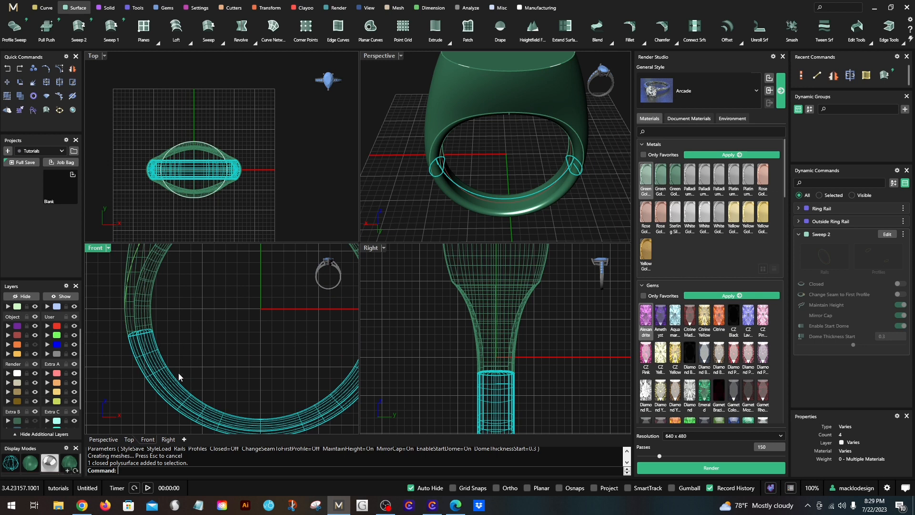
- Edit the lower shank's Sweep 2 to switch off Enable Start Dome and accept the update
scroll(153, 366, "up", 1)
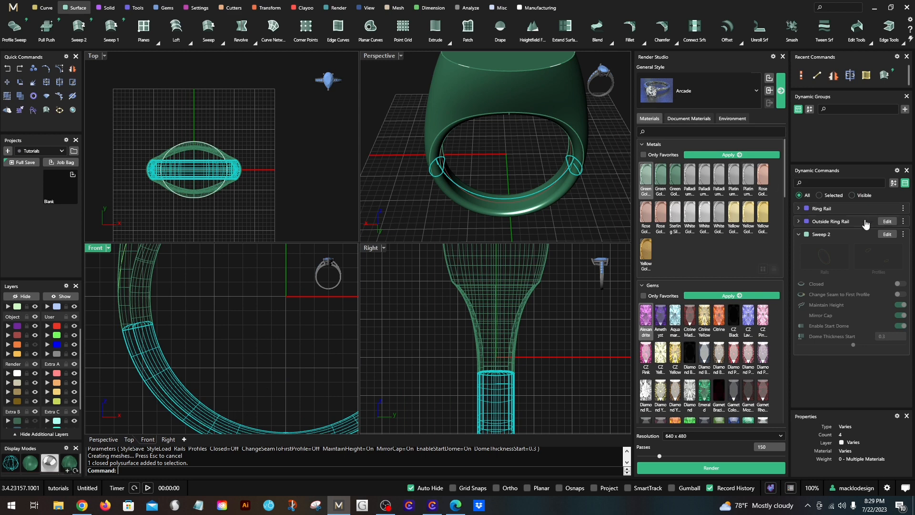
left_click(888, 235)
left_click(887, 235)
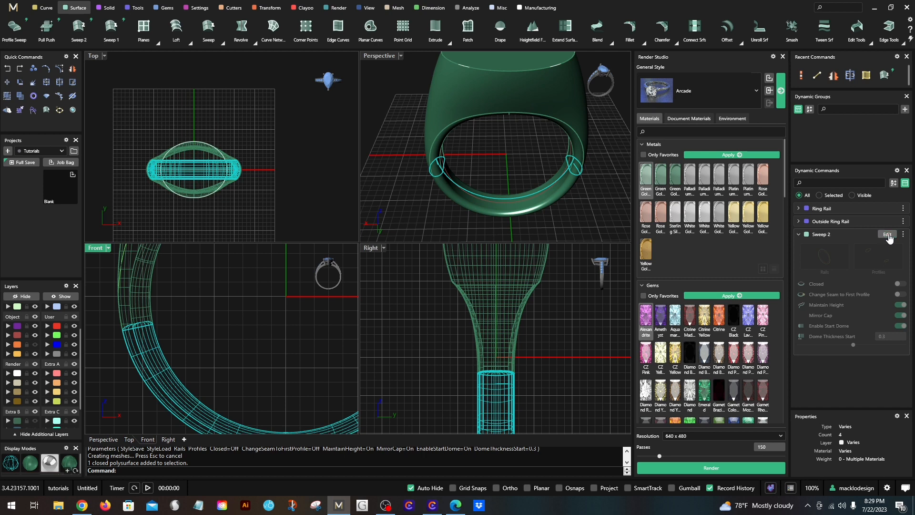
left_click(899, 326)
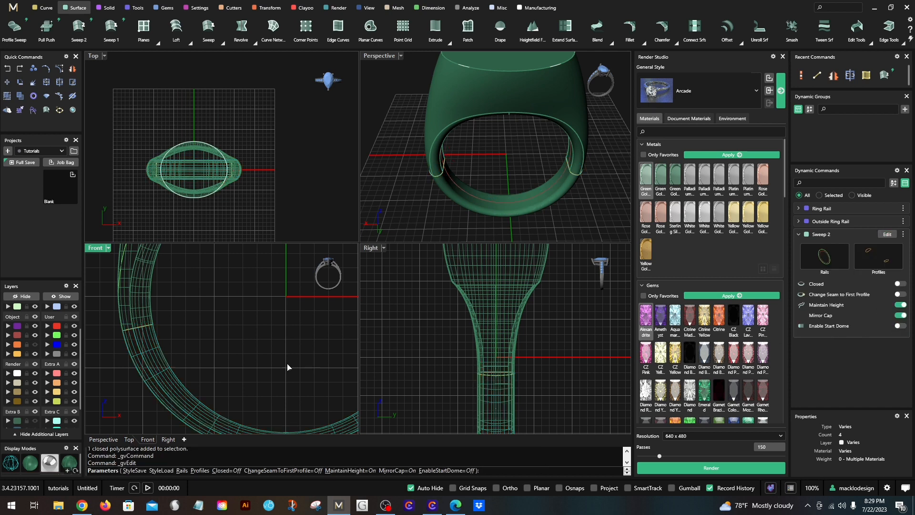
right_click_drag(243, 361, 245, 323)
right_click(223, 314)
scroll(219, 302, "down", 2)
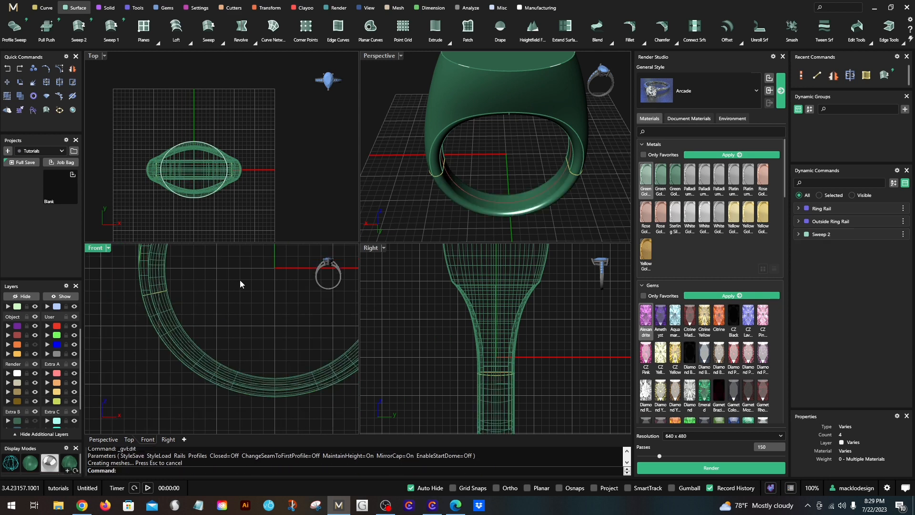
scroll(214, 318, "down", 3)
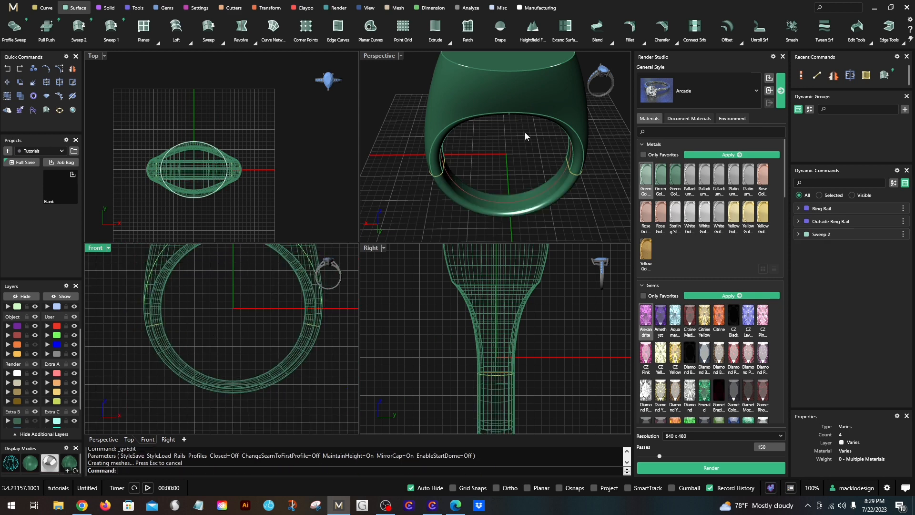
- Join the swept lower shank and the upper ring body into one polysurface, accepting that the join breaks history
double_click(378, 57)
left_click(278, 188)
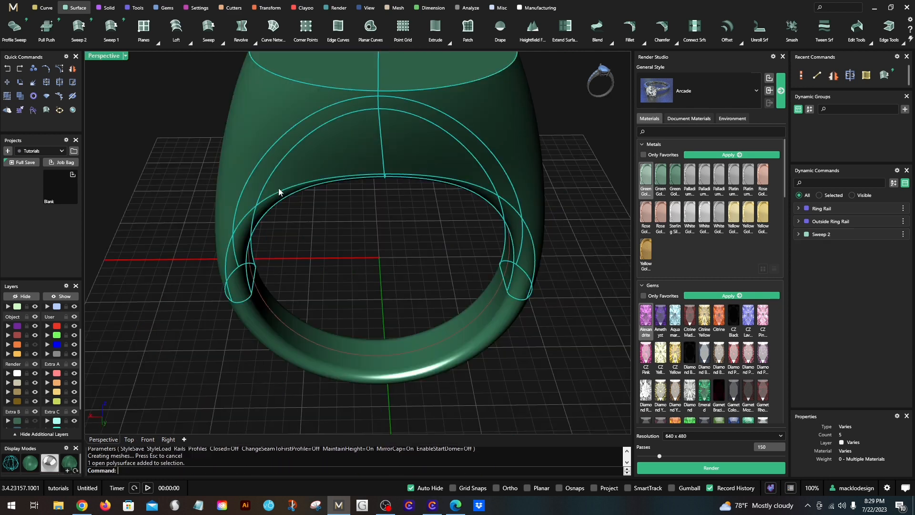
left_click(281, 339)
scroll(284, 339, "down", 3)
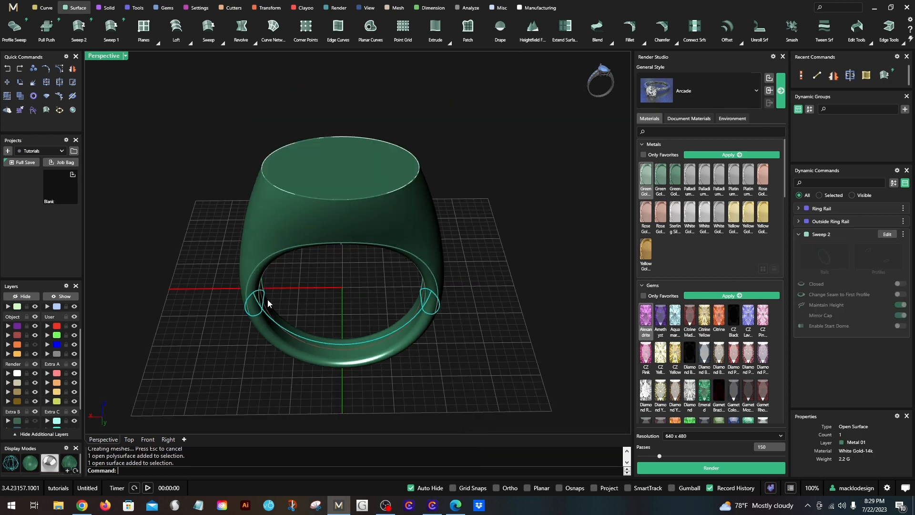
left_click(275, 225)
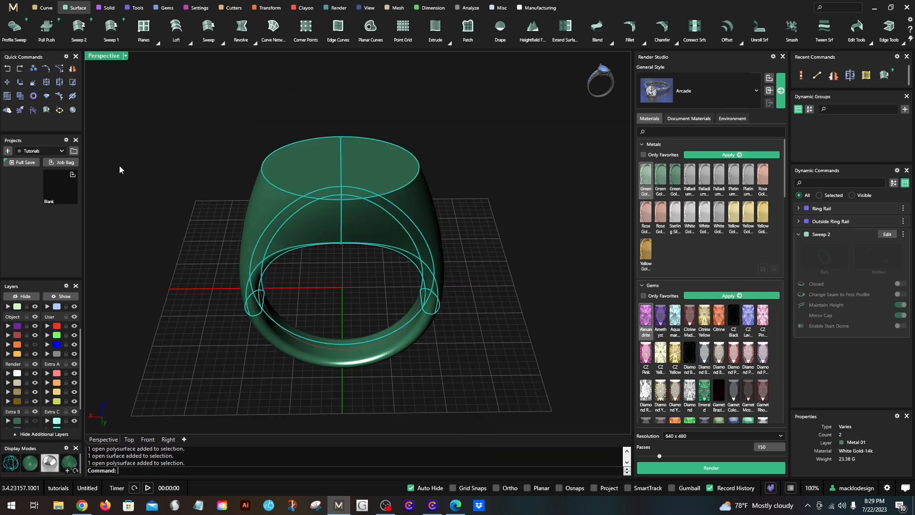
left_click(45, 83)
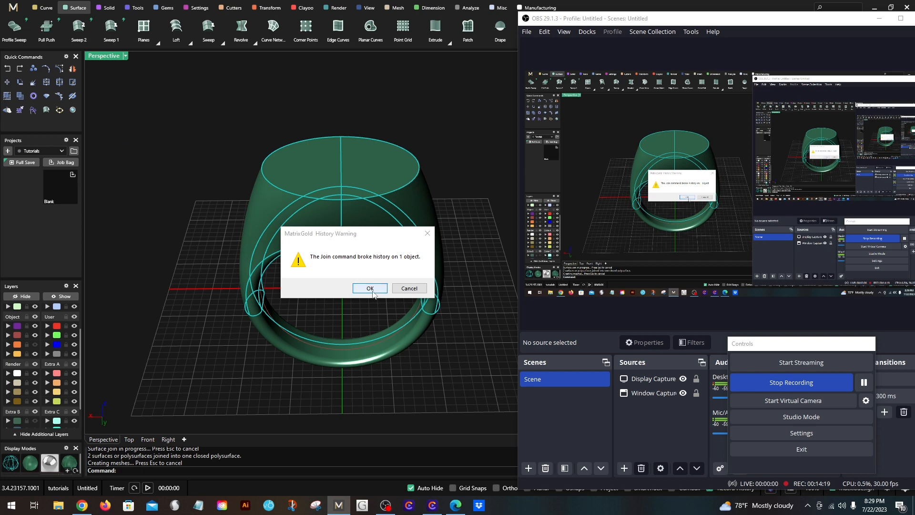
key("Return")
left_click(162, 260)
scroll(374, 300, "down", 4)
right_click_drag(378, 301, 70, 93)
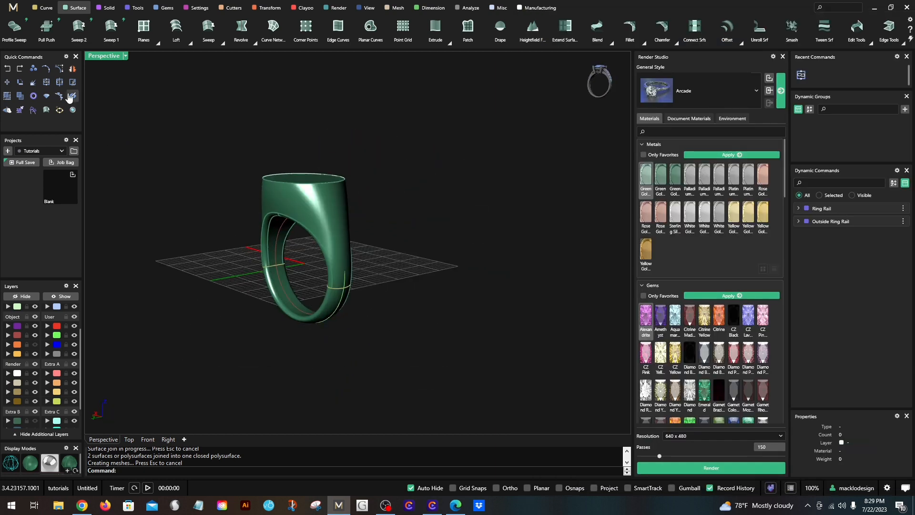
- Restore the four-view layout and set the Perspective view to Rendered display
double_click(98, 58)
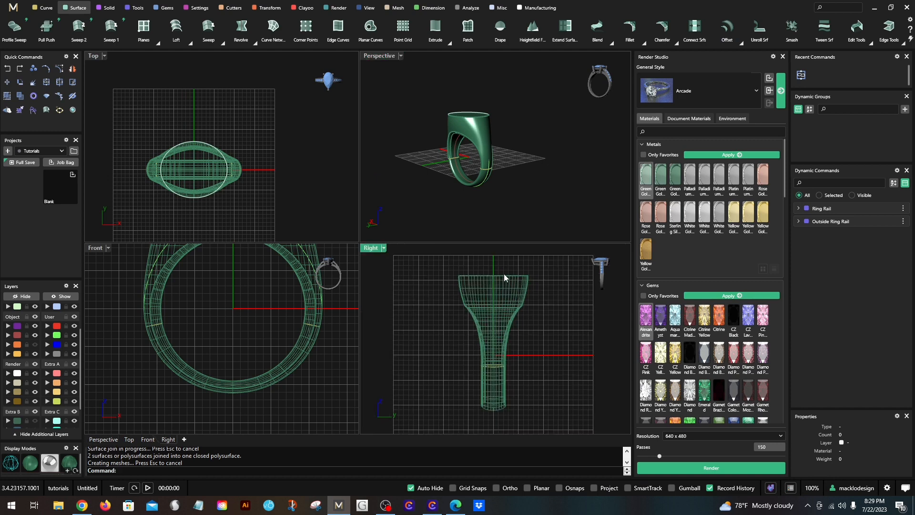
left_click(392, 59)
left_click(434, 64)
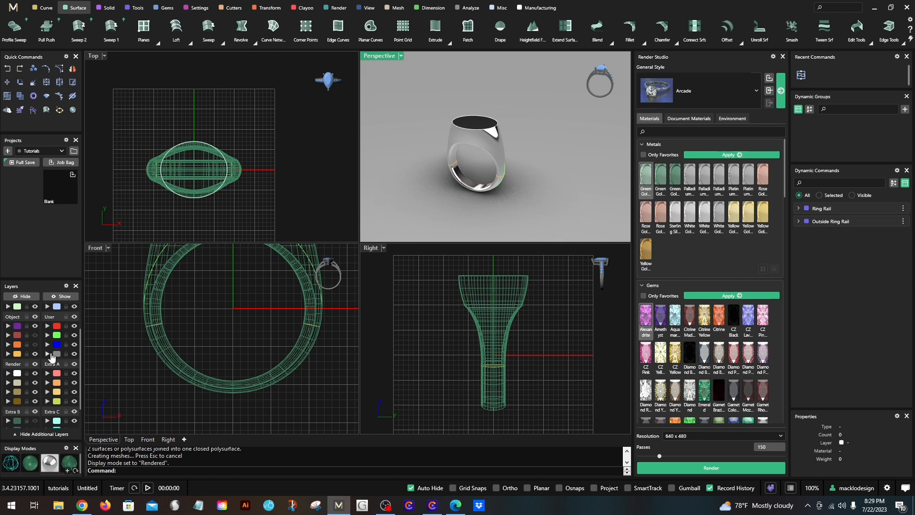
- Move the joined ring to the Metal 03 layer and examine its yellow metal finish in the rendered view
scroll(32, 355, "up", 3)
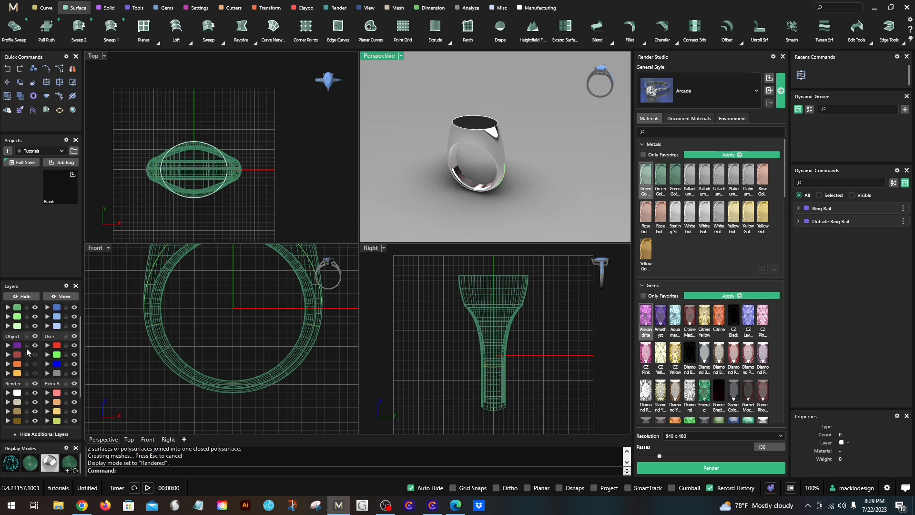
right_click(16, 318)
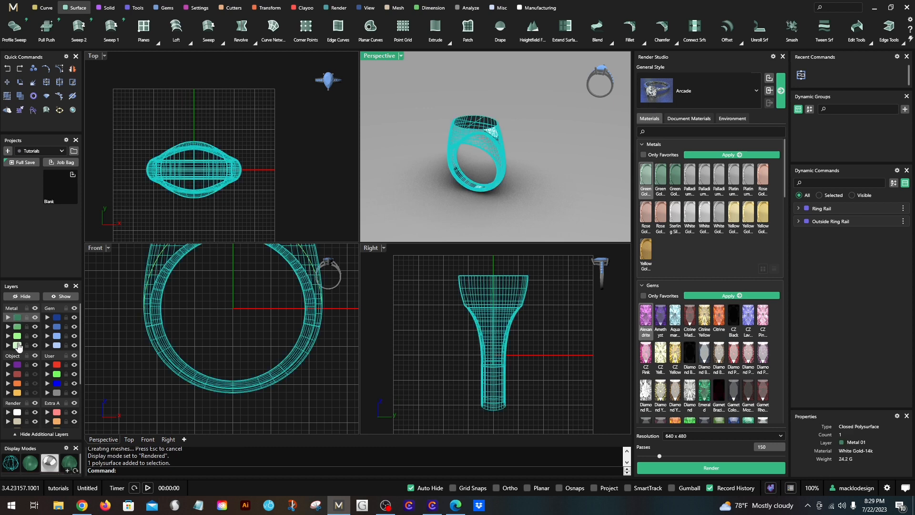
left_click(8, 336)
left_click(123, 331)
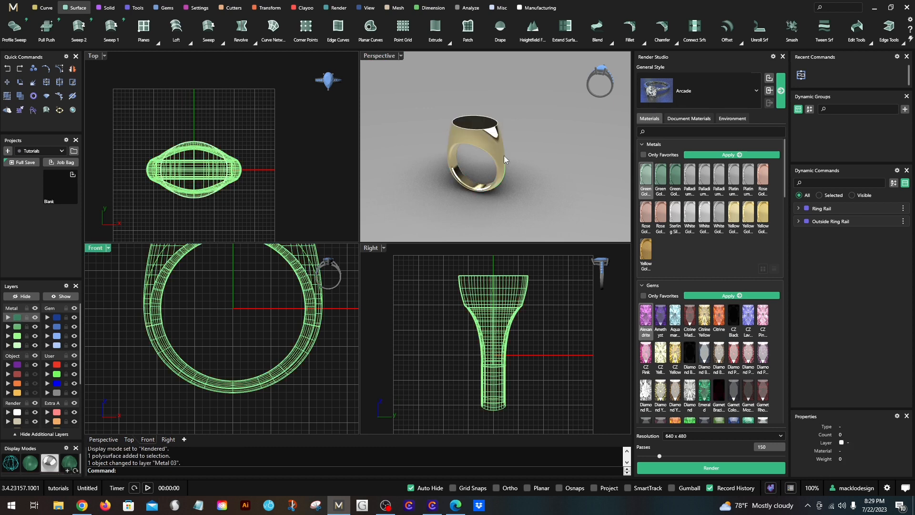
scroll(482, 107, "up", 3)
right_click_drag(481, 106, 485, 145)
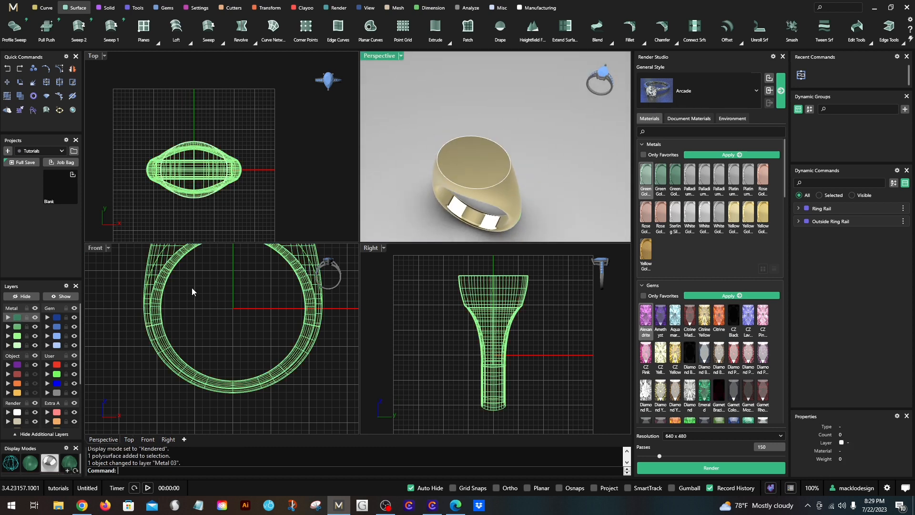
right_click_drag(229, 282, 226, 353)
scroll(226, 357, "down", 2)
right_click_drag(566, 186, 576, 135)
scroll(210, 345, "down", 2)
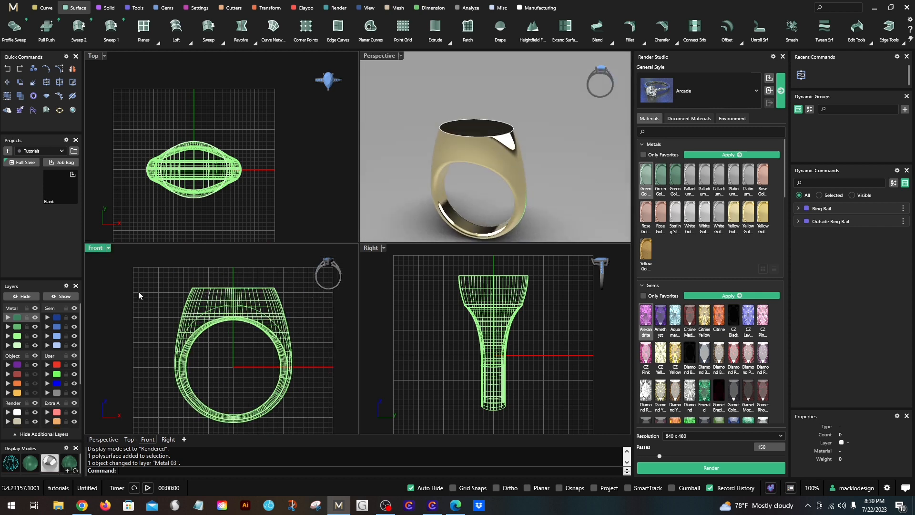
- Show the hidden Cutting layer and compare its tapered solid with the ring in the Front view
double_click(95, 249)
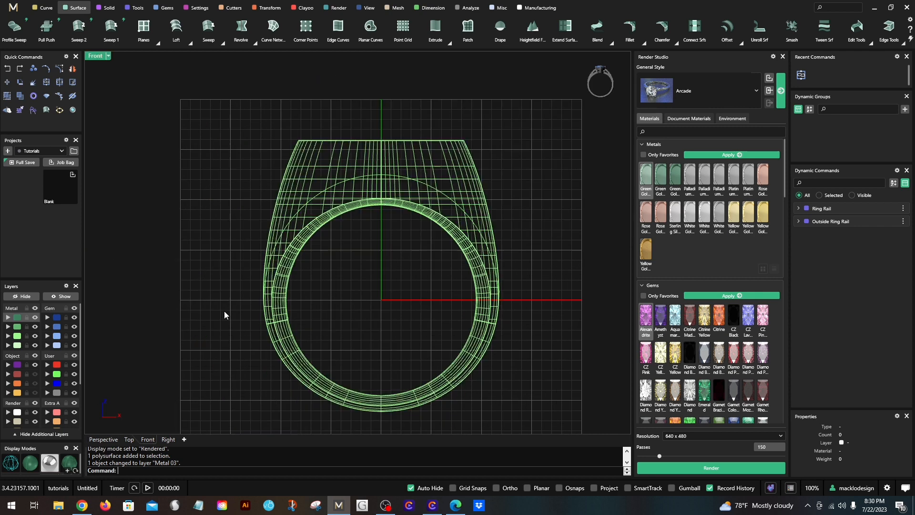
left_click(35, 383)
left_click(316, 314)
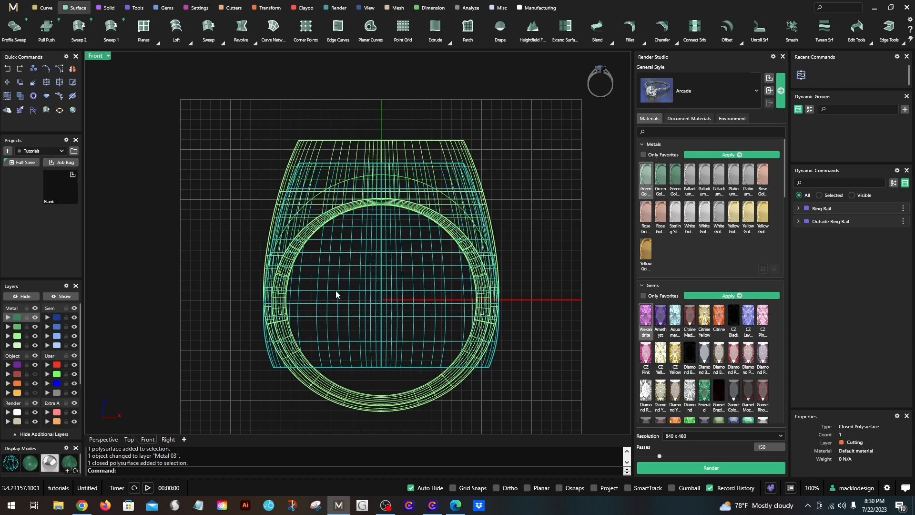
double_click(96, 57)
left_click(405, 286)
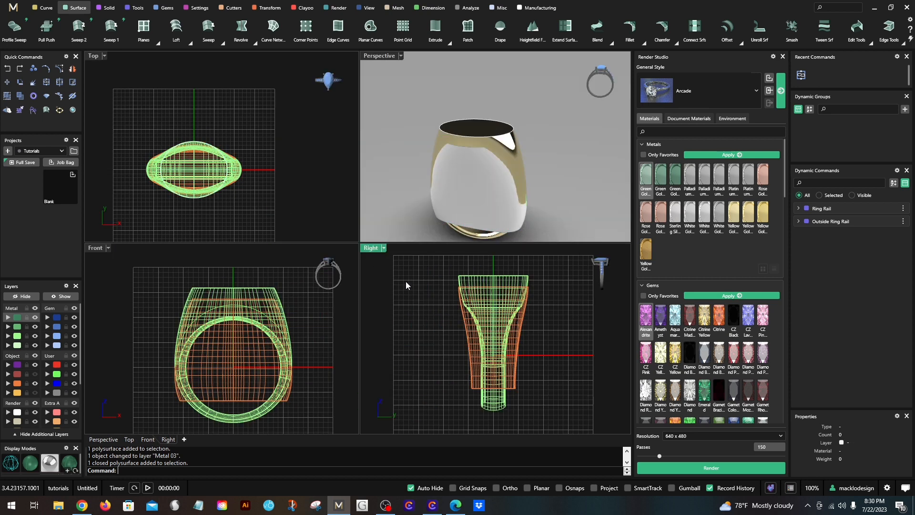
- Start CageEdit on the cutting solid with a world-aligned bounding box, 8 × 6 × 7 points, degree 3 and the Global region
left_click(472, 351)
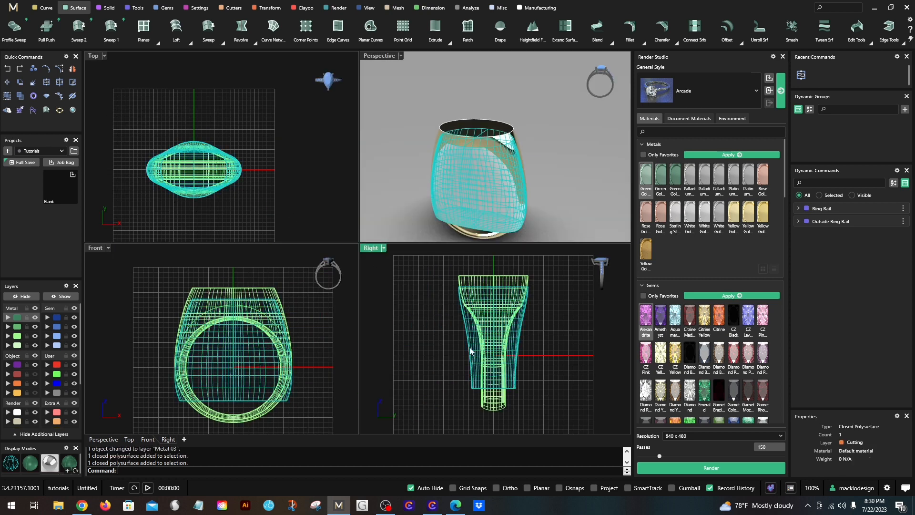
right_click_drag(471, 351, 461, 373)
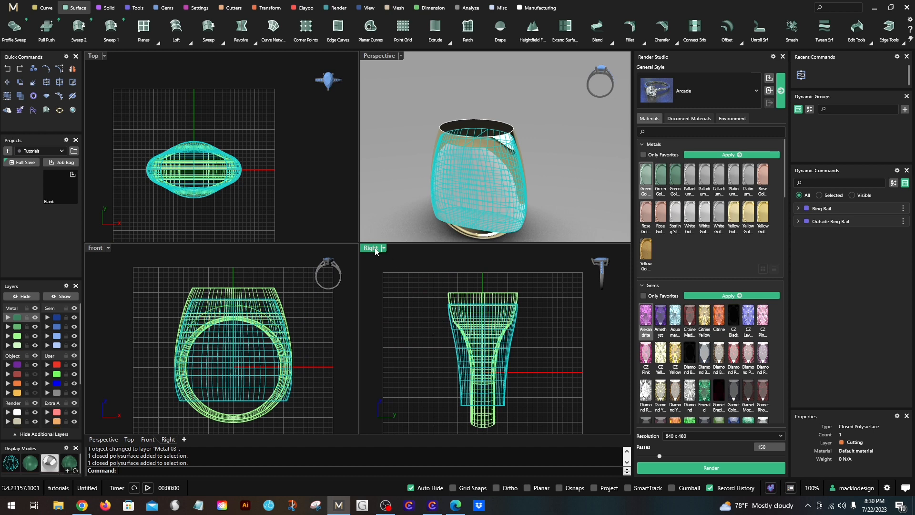
double_click(371, 248)
type("Cage")
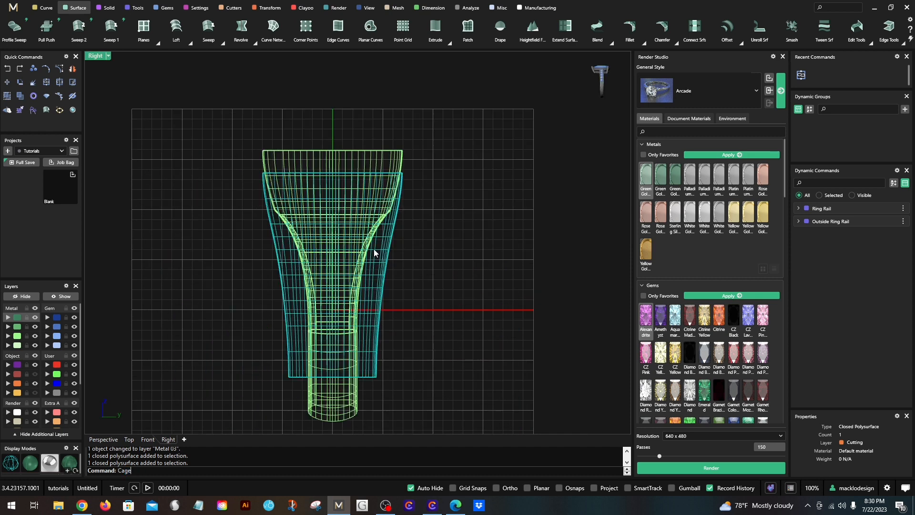
key("Up")
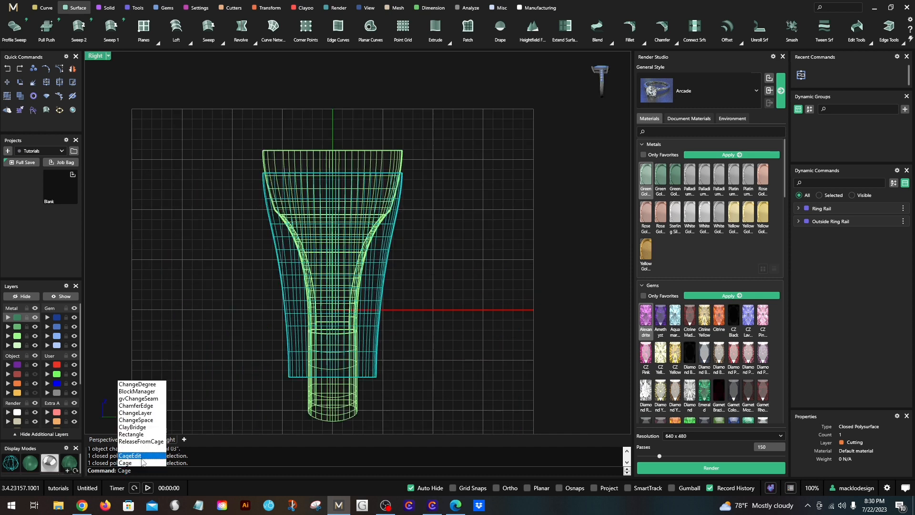
key("Return")
left_click(180, 471)
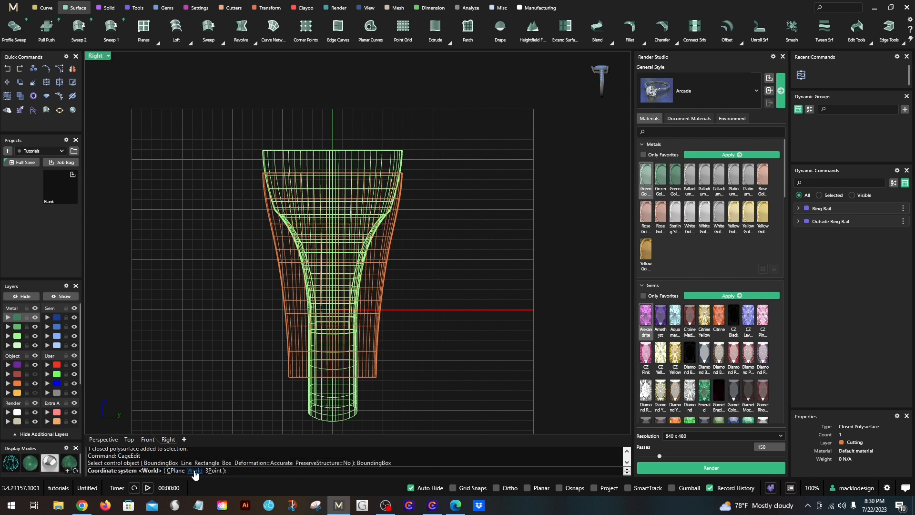
left_click(193, 470)
key("Return")
key("Return")
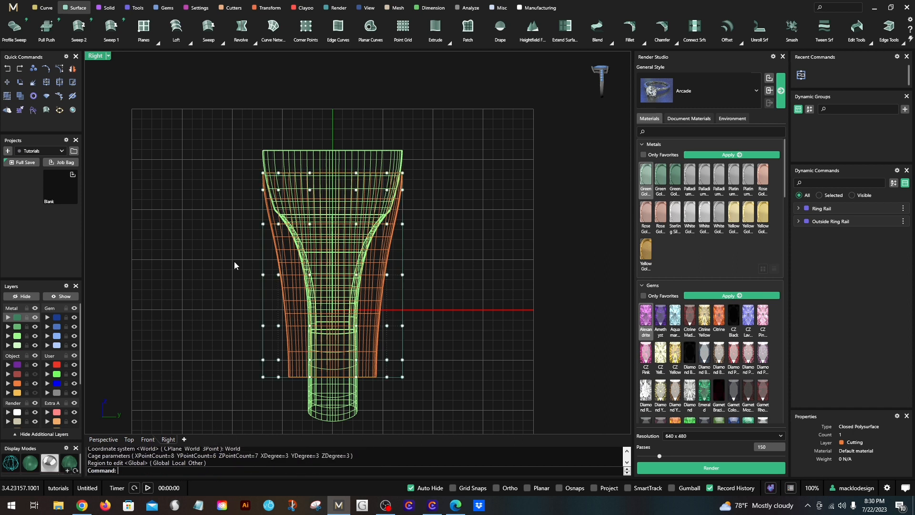
- Scale the lower five rows of cage points inward across the width from the origin by about 0.6, accepting the history break
left_click_drag(232, 221, 481, 251)
left_click_drag(238, 259, 433, 384, "shift")
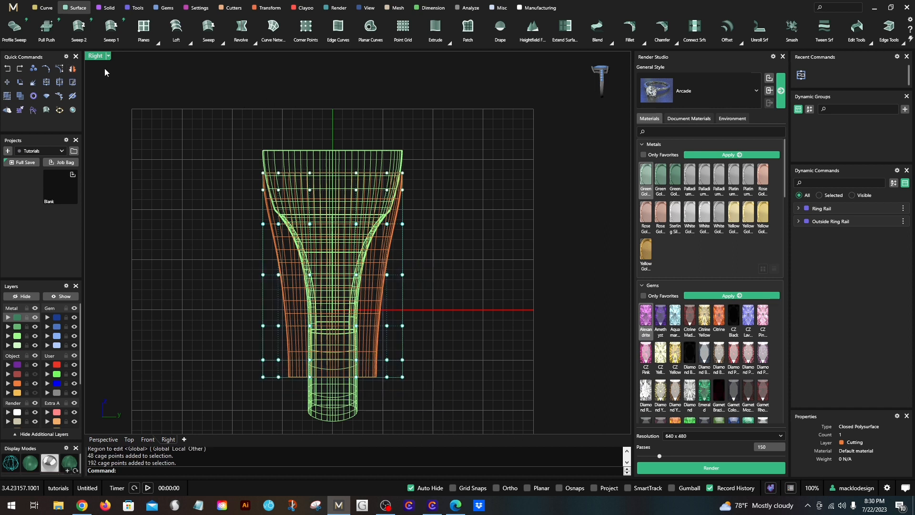
left_click(267, 8)
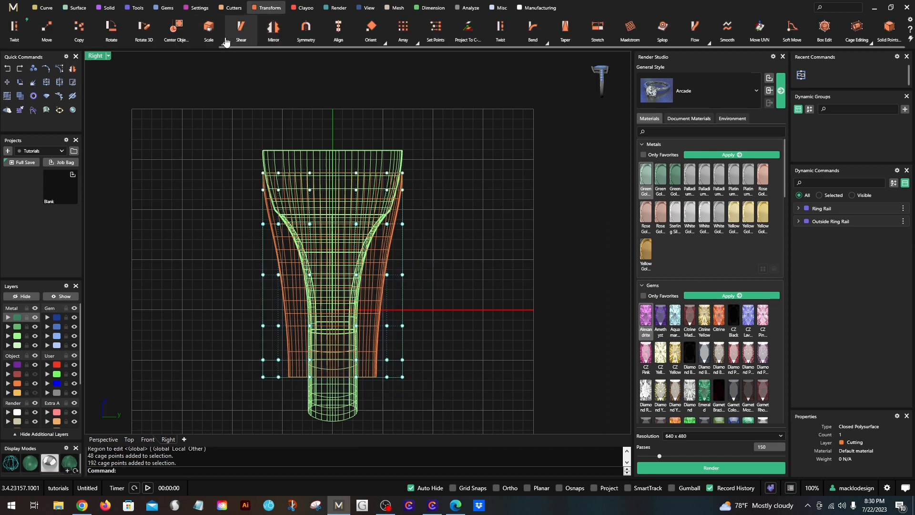
left_click(222, 44)
left_click(221, 66)
left_click(333, 309)
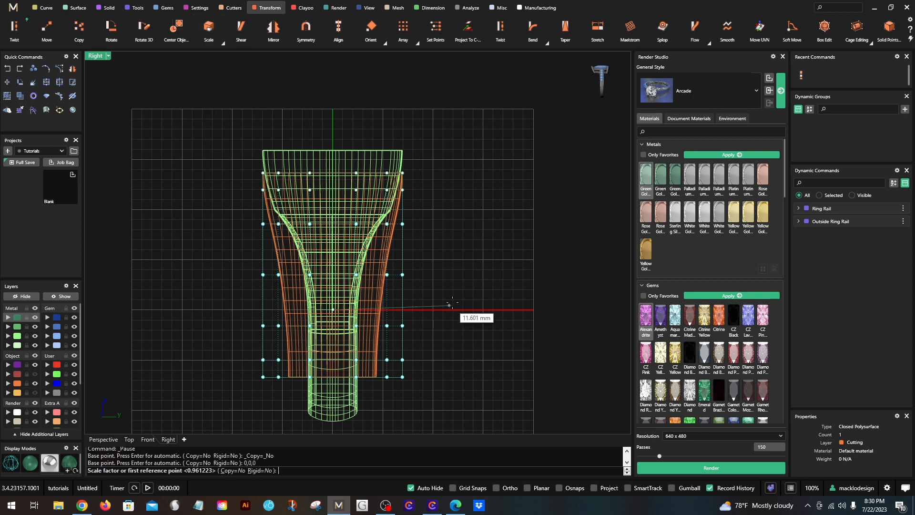
left_click(513, 309)
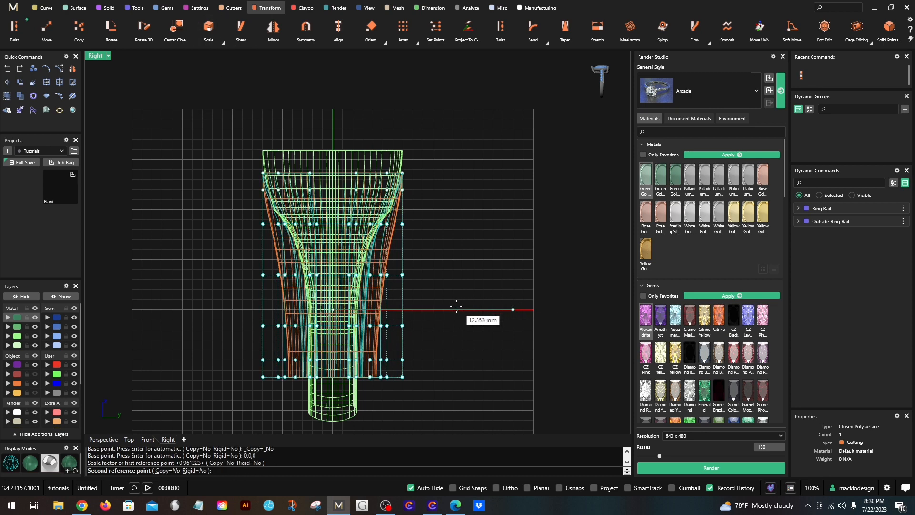
left_click(439, 309)
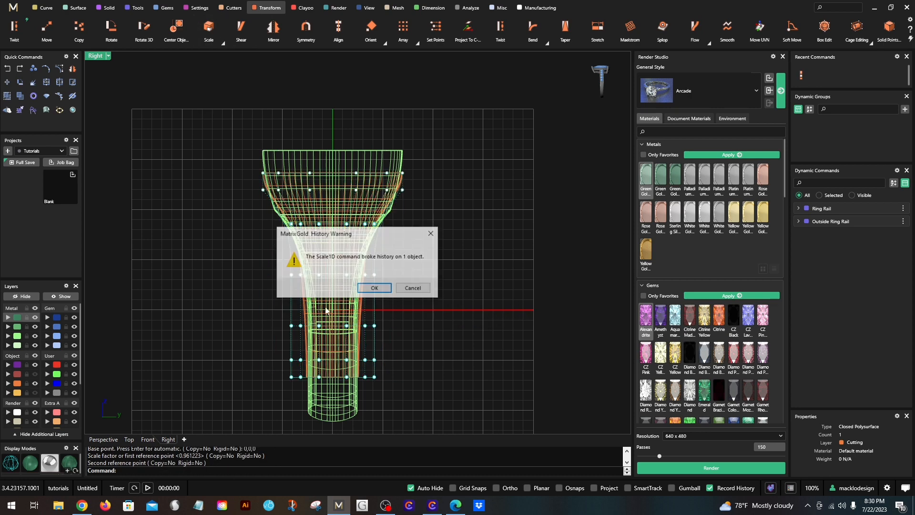
left_click(374, 287)
- Scale the top two rows of cage points inward across the width from the origin by about 0.77
left_click_drag(250, 201, 459, 156)
right_click(463, 238)
type("0")
key("Return")
left_click(542, 309)
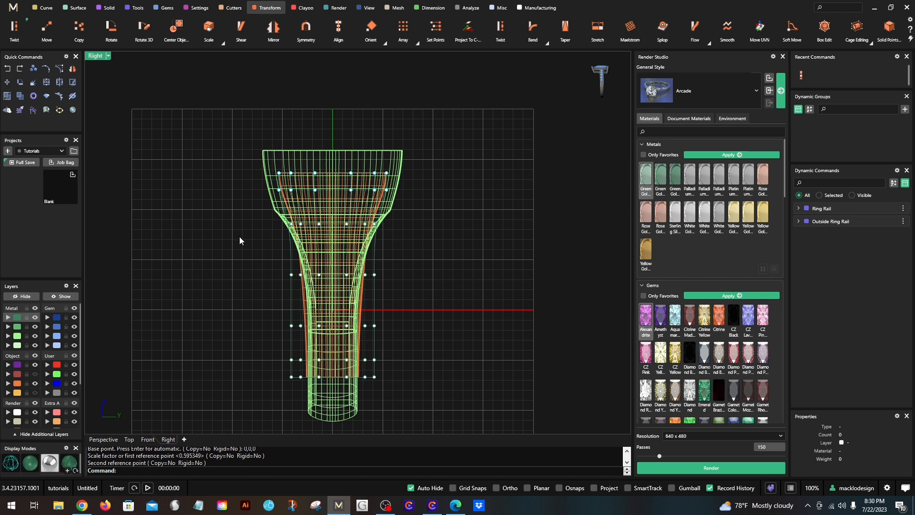
- Scale the third row of cage points from the top inward across the width from the origin by about 0.8
left_click_drag(261, 242, 417, 212)
right_click(419, 232)
type("0")
key("Return")
left_click(518, 307, "shift")
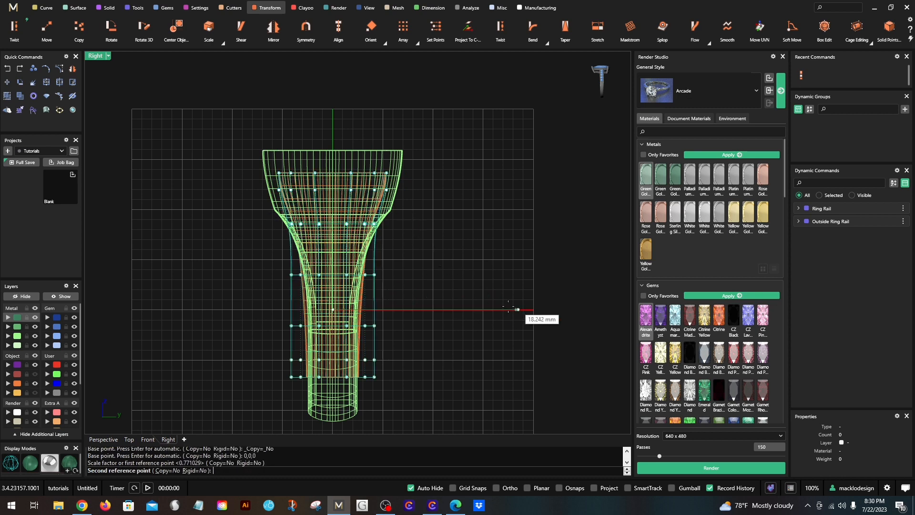
left_click(478, 309)
- Scale the lower four rows of cage points inward across the width from the origin so the cutter fits inside the shank
left_click_drag(269, 259, 396, 371)
right_click(409, 320)
type("0")
key("Return")
left_click(508, 310, "shift")
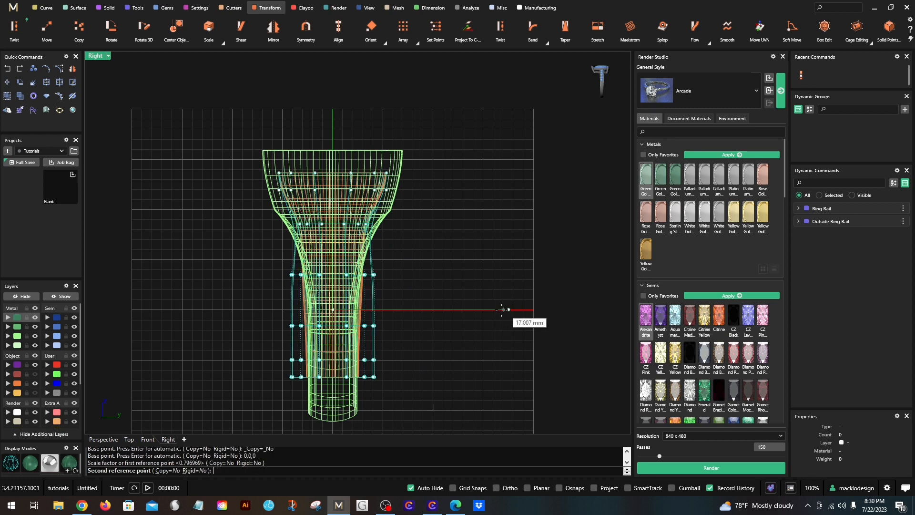
left_click(466, 310)
scroll(372, 303, "up", 2)
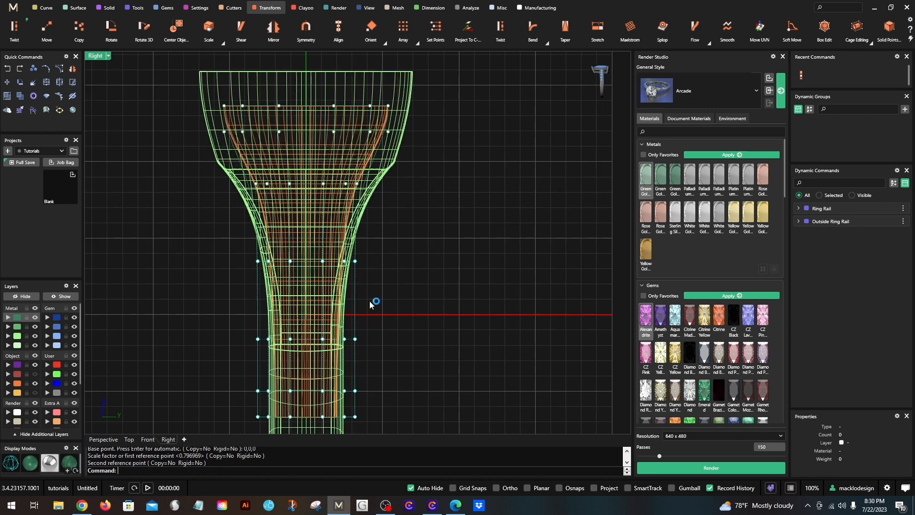
- Scale the same lower four rows of cage points inward across the width from the origin by about 0.78
right_click(371, 305)
type("0")
key("Return")
left_click(487, 314, "shift")
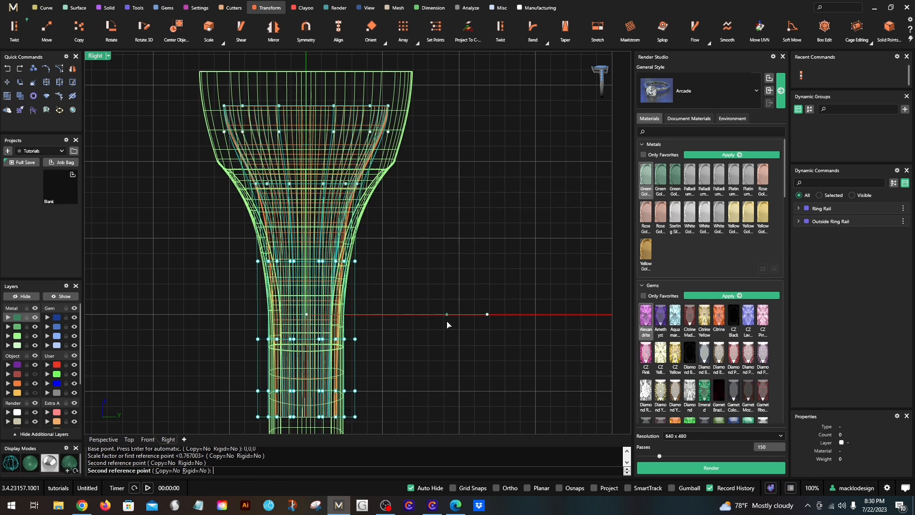
left_click(416, 317)
scroll(263, 296, "down", 4)
- Narrow the lower four rows of cage points once more across the width from the origin, by about 0.73
left_click_drag(232, 267, 381, 404)
right_click(378, 375)
type("0")
key("Return")
left_click(474, 308, "shift")
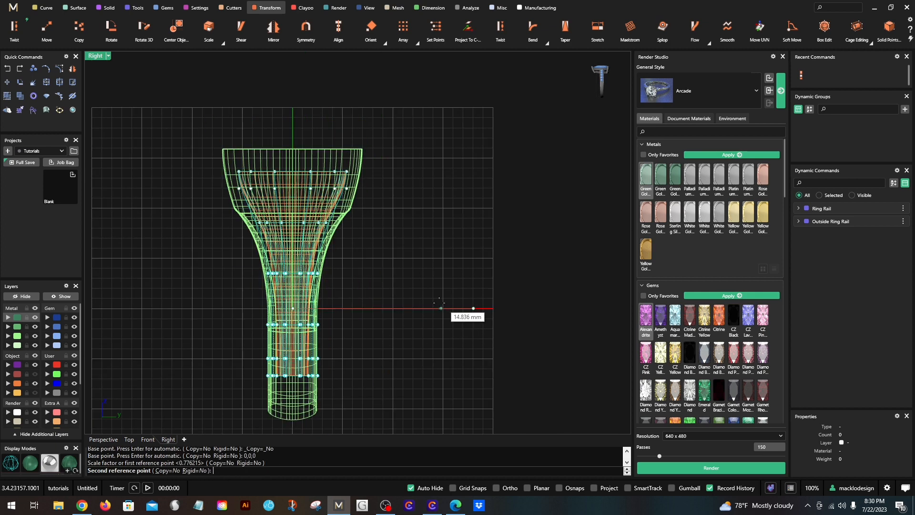
left_click(315, 318)
scroll(315, 319, "up", 4)
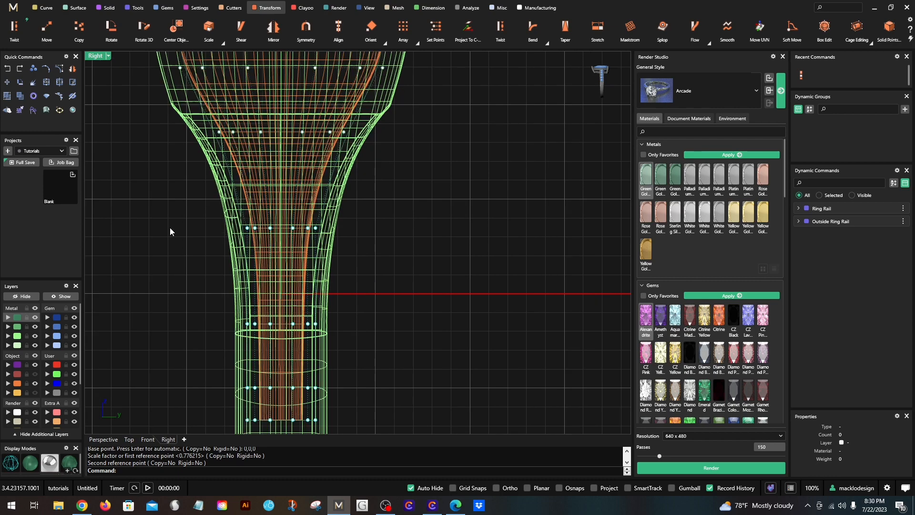
- Examine the cutter's fit inside the ring in the perspective view, then return to the enlarged side view
double_click(95, 56)
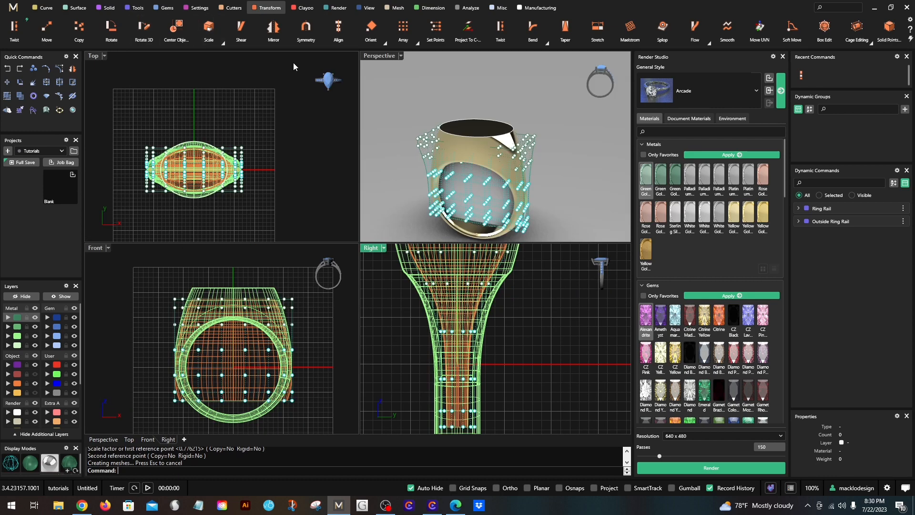
double_click(373, 57)
right_click_drag(339, 247, 421, 323)
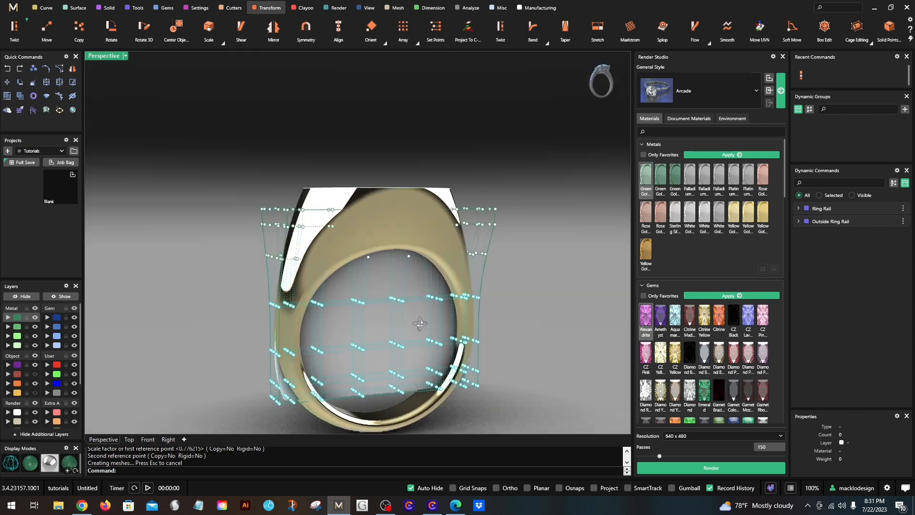
double_click(94, 57)
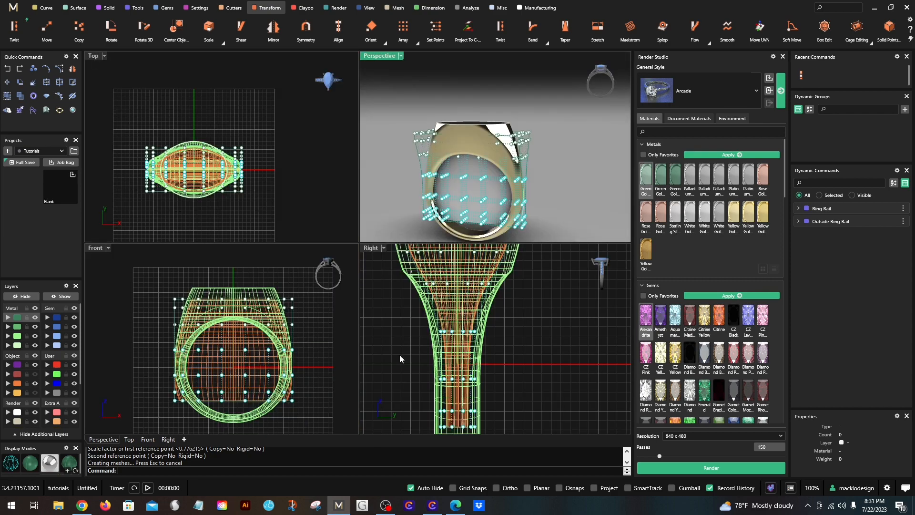
double_click(371, 247)
right_click_drag(239, 199, 259, 255)
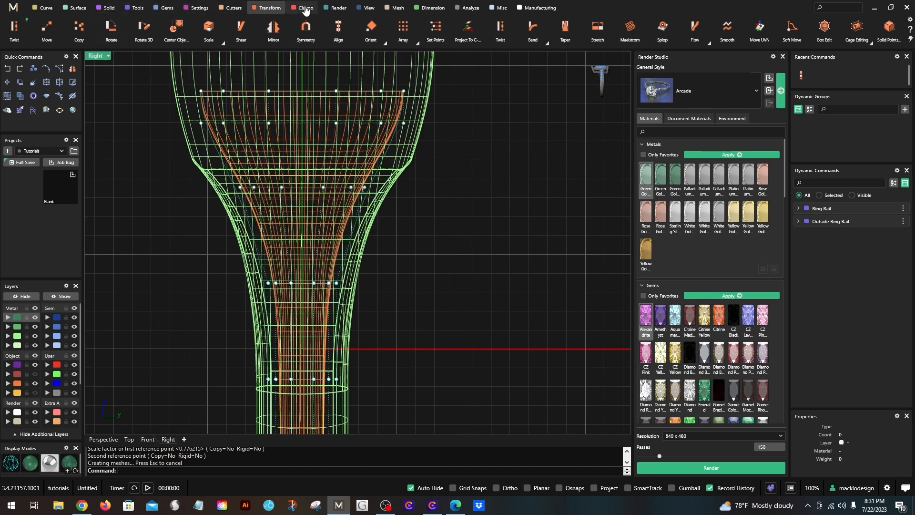
- Measure the wall thickness between the cutter and the ring's outside at the head and the shoulder with a linear dimension
left_click(433, 8)
left_click(14, 29)
scroll(223, 159, "up", 4)
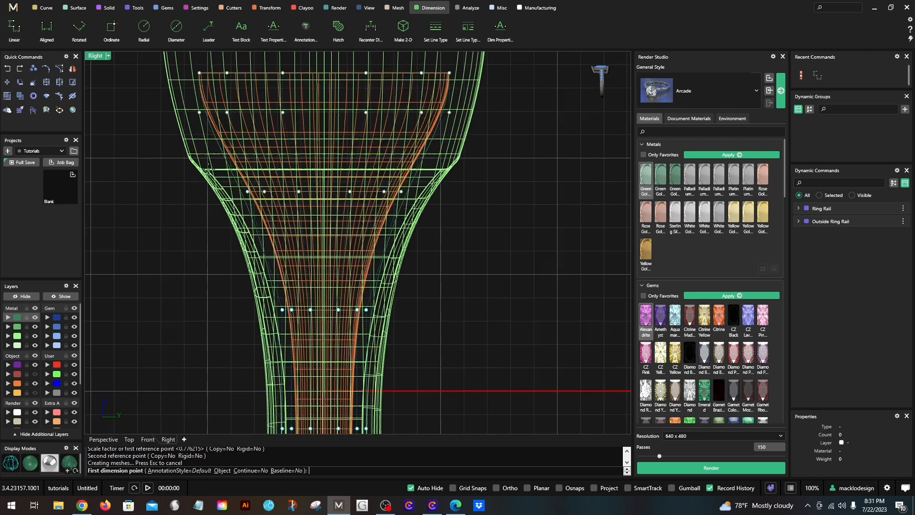
left_click(237, 146)
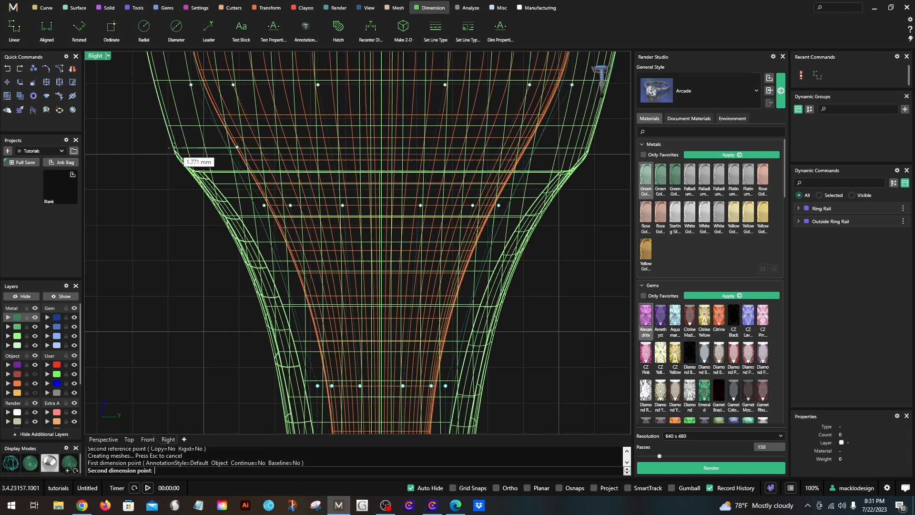
key("Escape")
right_click_drag(212, 148, 238, 224)
right_click(229, 193)
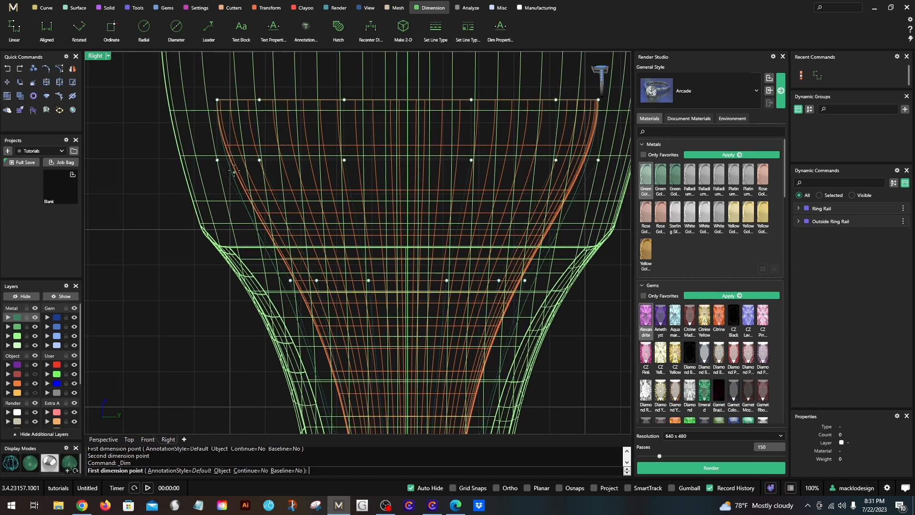
left_click(310, 317)
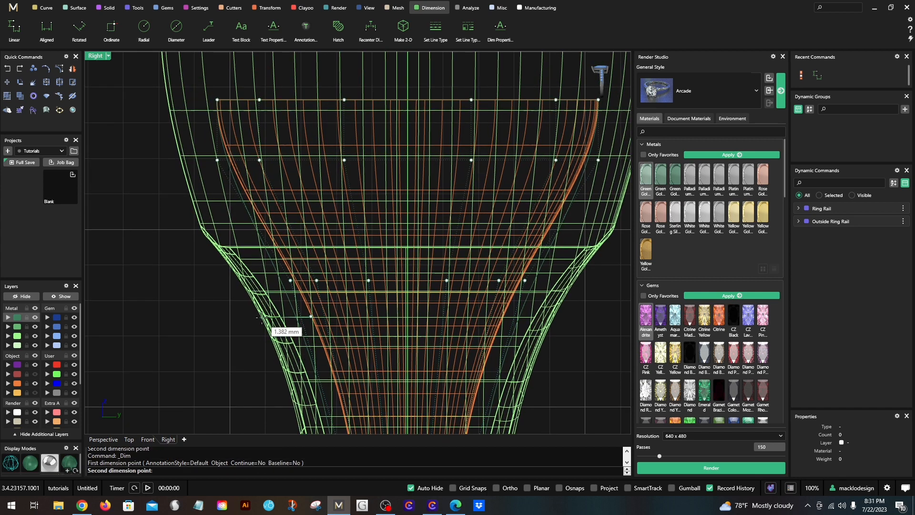
key("Escape")
scroll(261, 318, "down", 3)
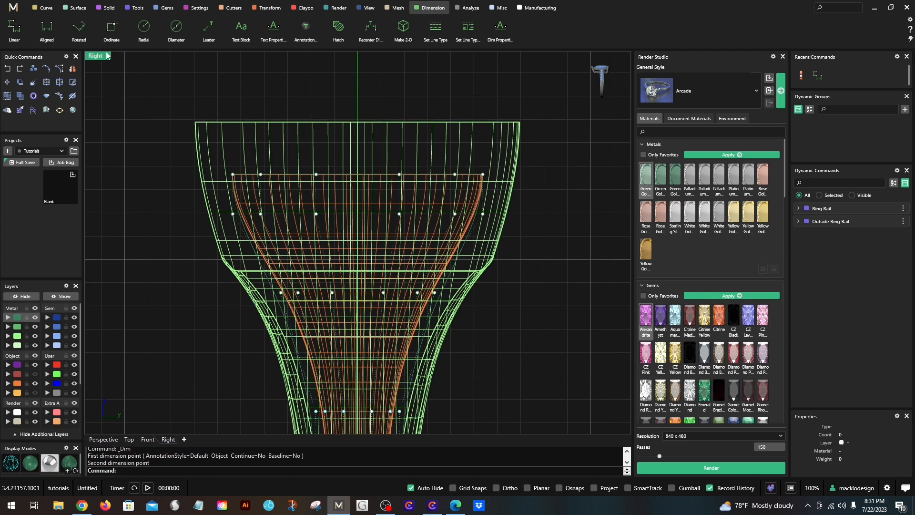
- Lower the second row of cage points from the top slightly in the side view
double_click(97, 56)
scroll(500, 171, "up", 5)
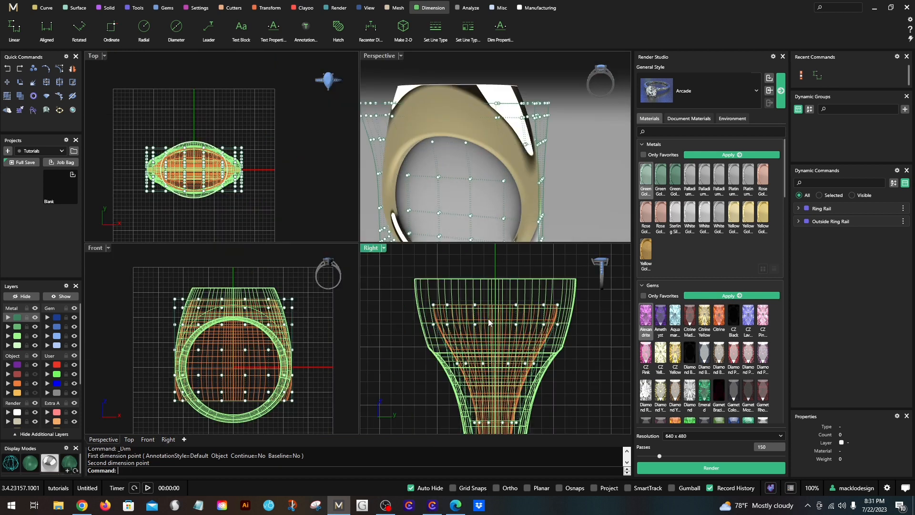
right_click_drag(487, 321, 481, 335)
right_click_drag(489, 190, 469, 339)
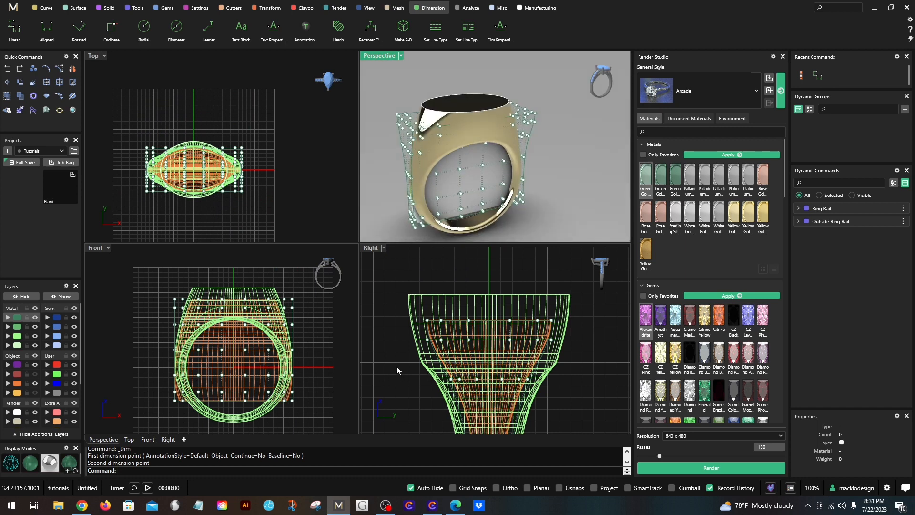
left_click_drag(399, 362, 585, 333)
scroll(412, 355, "up", 2)
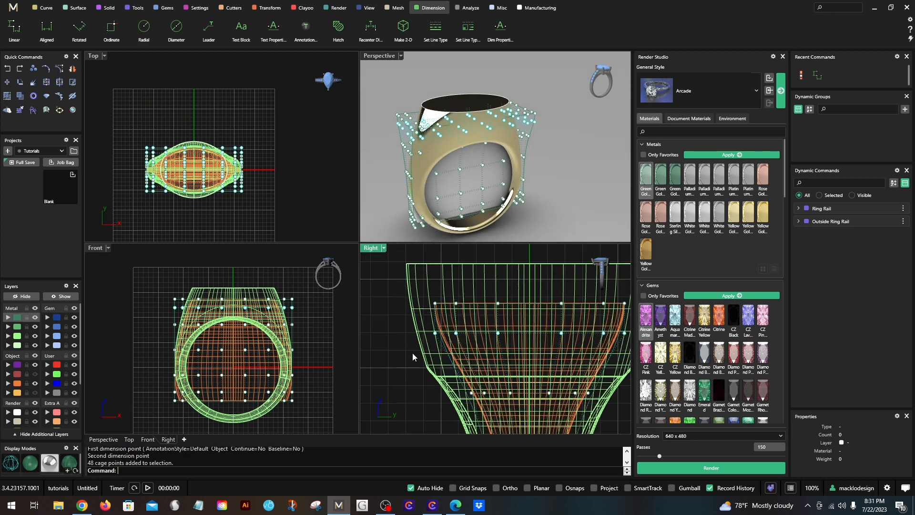
left_click_drag(436, 336, 435, 345)
scroll(395, 352, "down", 2)
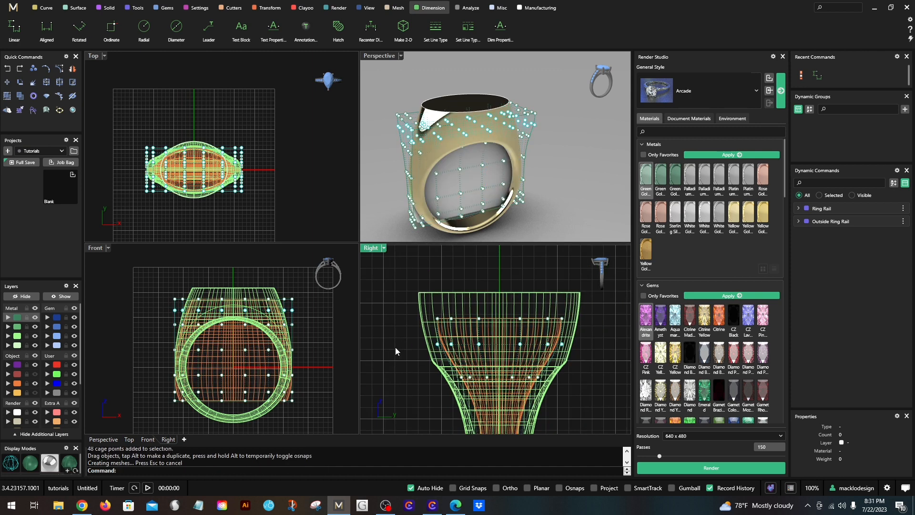
- Scale the whole cage inward horizontally in the front view from the origin by about 0.93
scroll(290, 315, "up", 4)
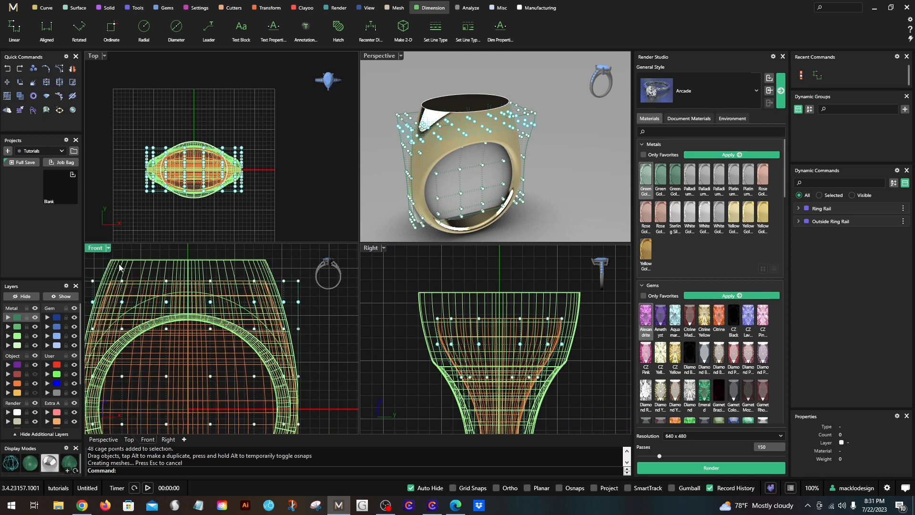
double_click(95, 247)
scroll(238, 279, "down", 2)
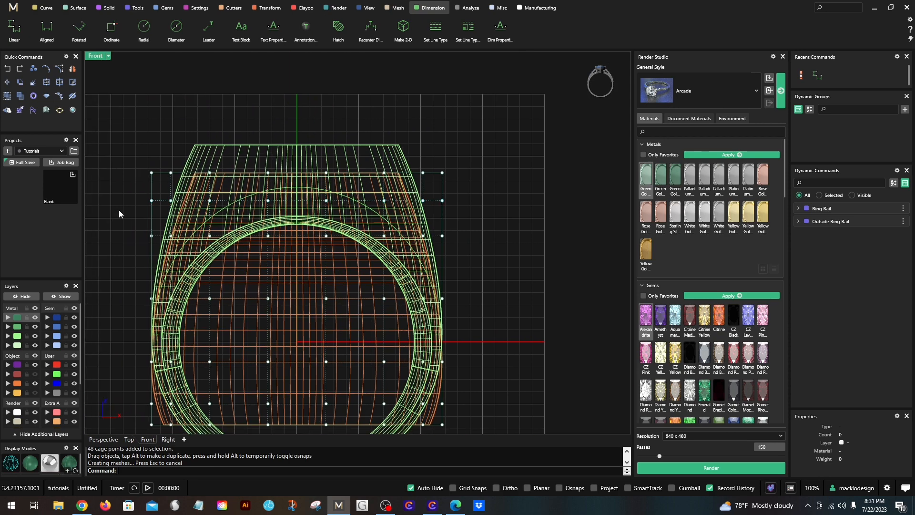
left_click(152, 188)
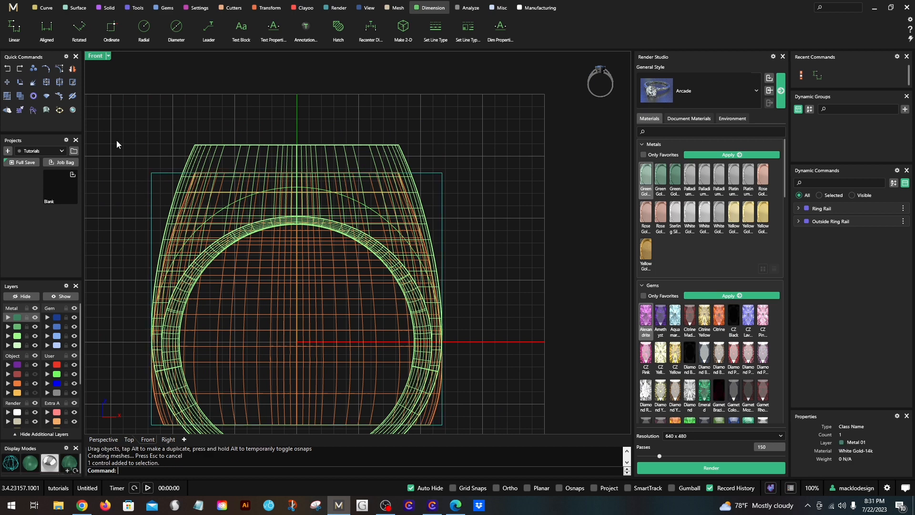
scroll(200, 178, "down", 1)
left_click_drag(139, 170, 451, 396)
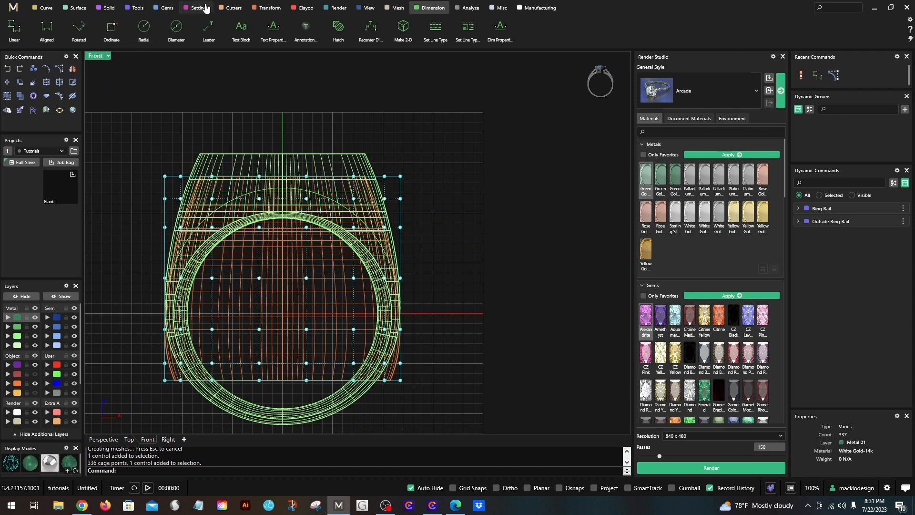
left_click(258, 8)
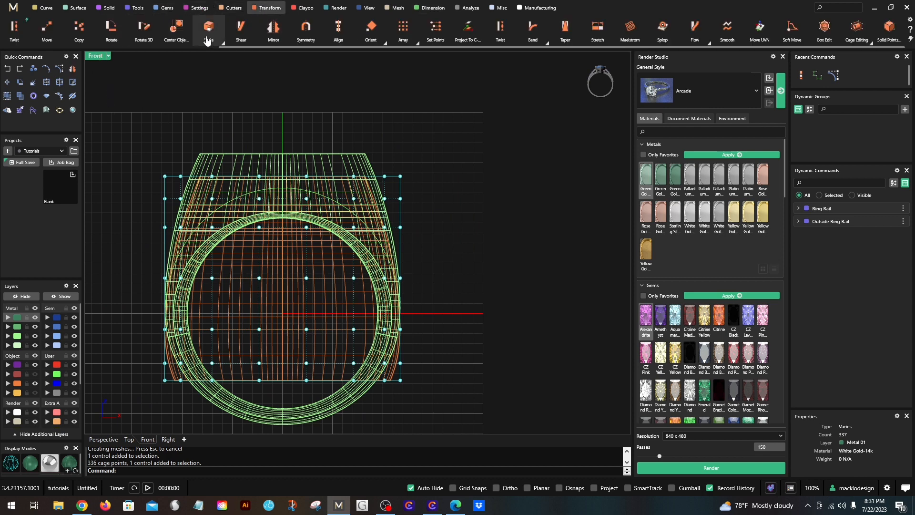
left_click(221, 45)
left_click(220, 69)
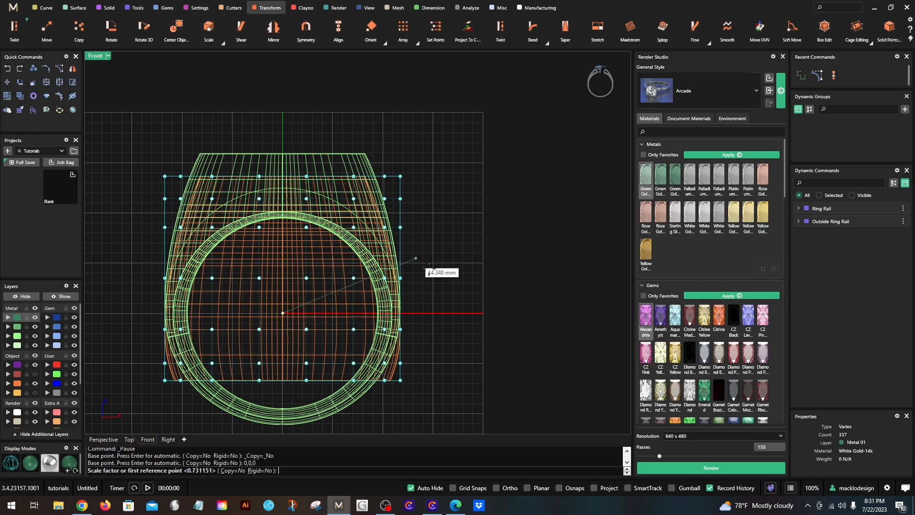
left_click(501, 313)
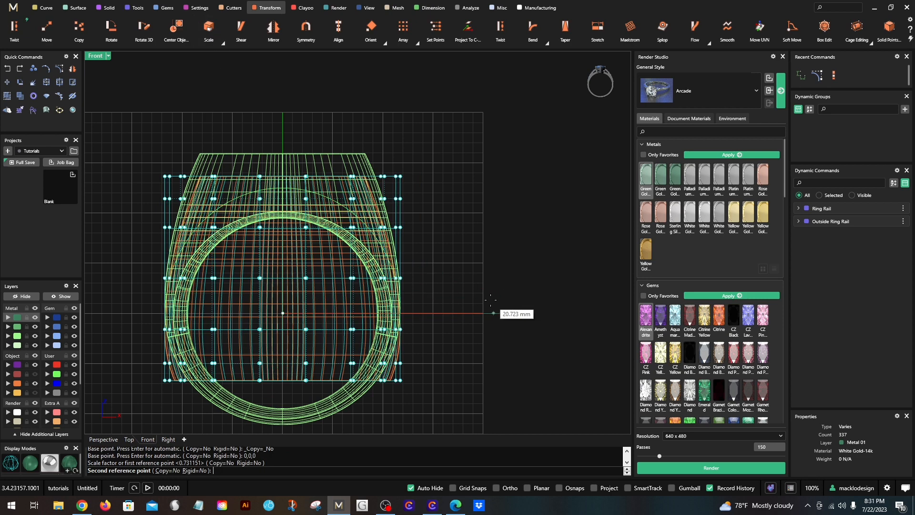
left_click(488, 301)
- Scale the lower three rows of cage points inward horizontally in the front view from the origin by about 0.91
left_click_drag(152, 390, 414, 314)
right_click(429, 308)
key("Return")
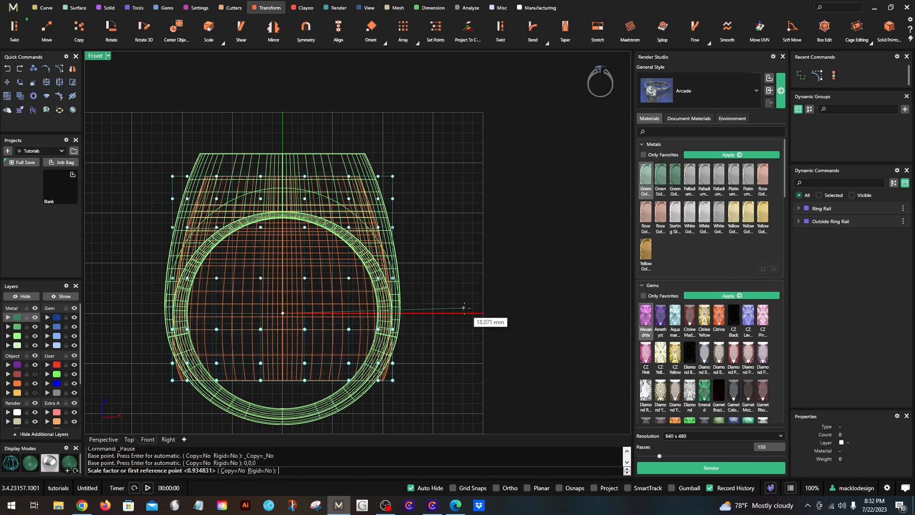
left_click(467, 313)
left_click(452, 312)
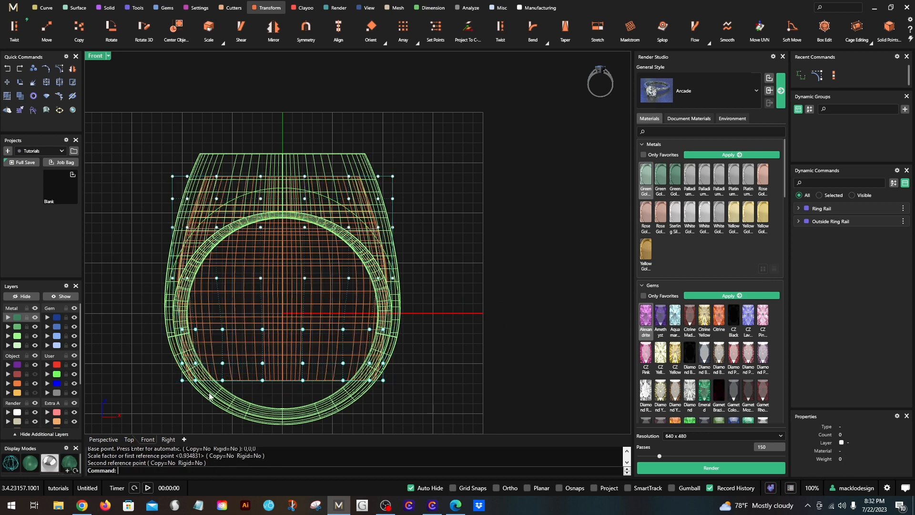
- Scale the lower two rows of cage points inward horizontally in the front view from the origin by about 0.77
left_click_drag(157, 402, 457, 339)
right_click(457, 334)
key("Return")
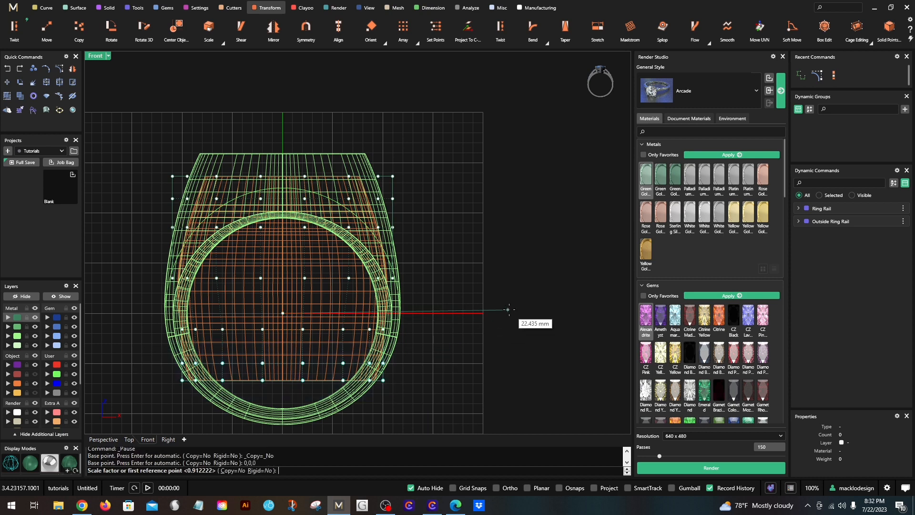
left_click(505, 313)
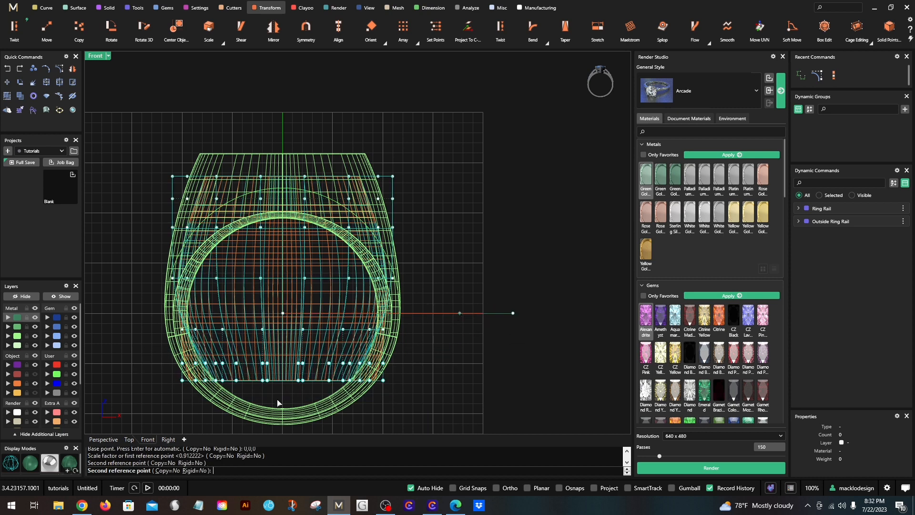
left_click(453, 313)
- Scale only the bottom row of cage points inward horizontally from the origin to follow the shank's curve
left_click_drag(138, 398, 404, 361)
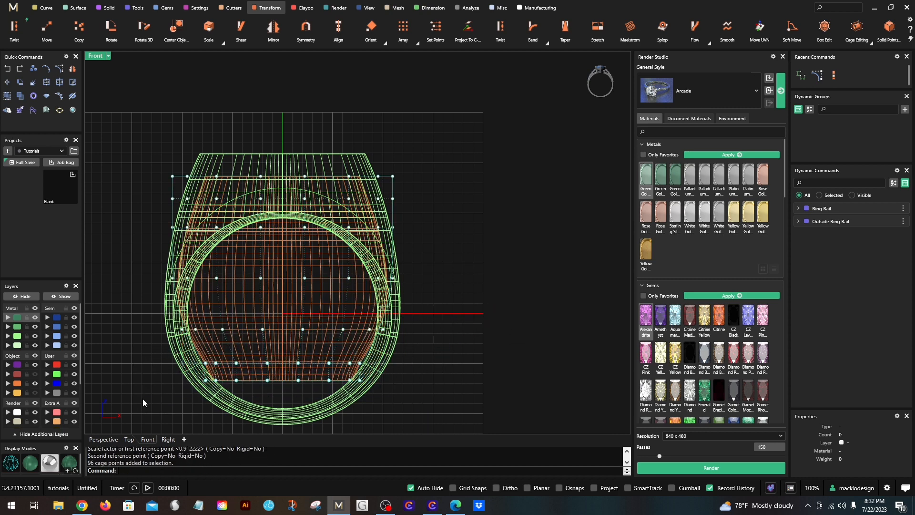
left_click_drag(142, 398, 416, 374)
right_click(430, 364)
type("0")
key("Return")
left_click(517, 309, "shift")
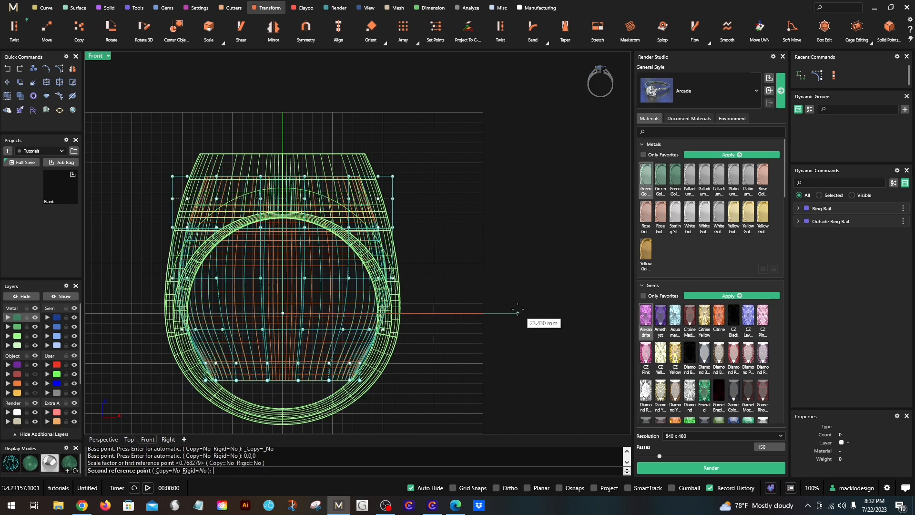
left_click(477, 314, "shift")
- Raise the bottom row of cage points slightly in the front view to round the cutter's lower edge
scroll(197, 387, "up", 4)
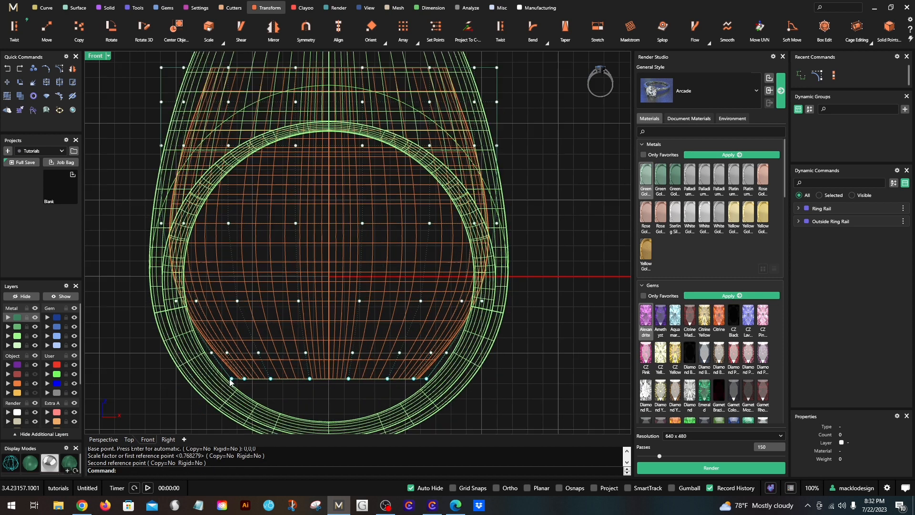
left_click_drag(231, 379, 231, 367, "shift")
scroll(172, 256, "up", 2)
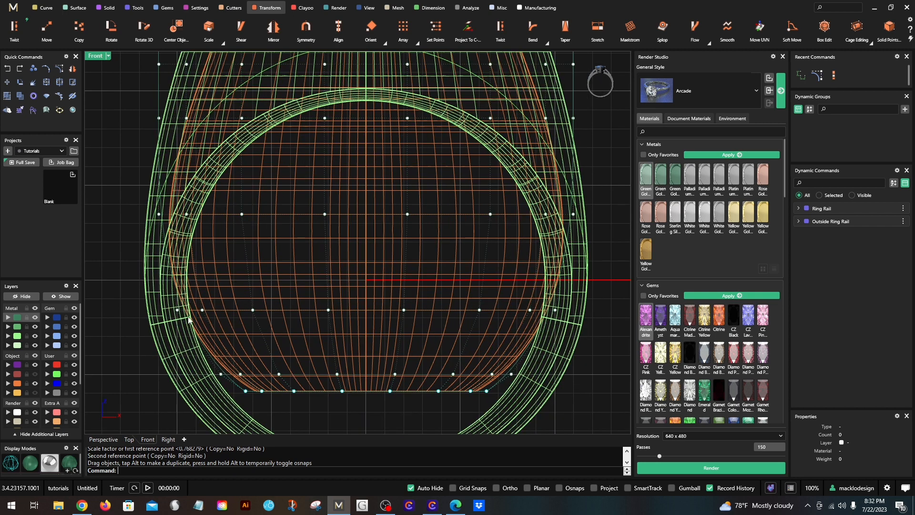
scroll(188, 320, "down", 2)
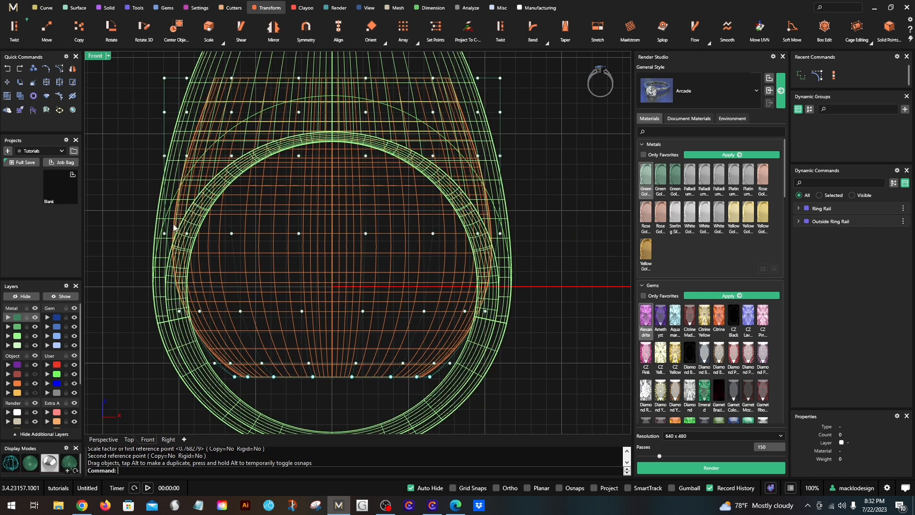
scroll(176, 309, "down", 3)
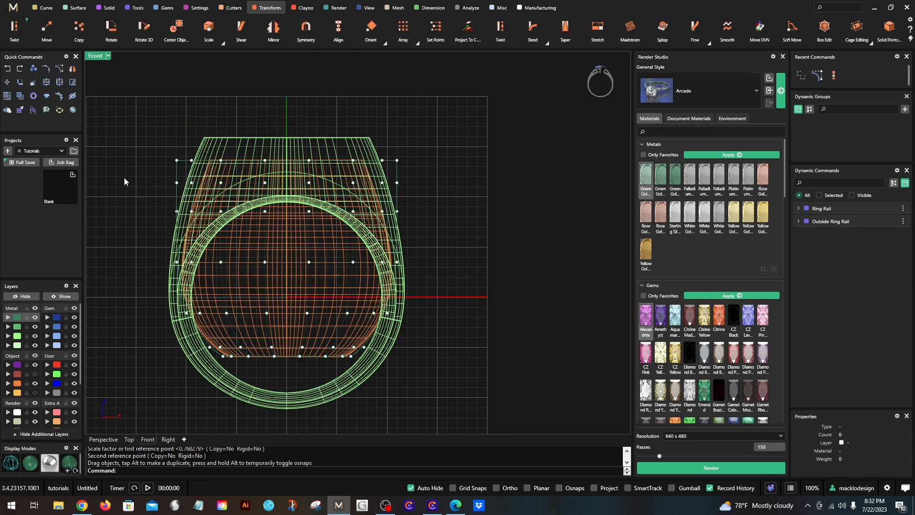
- Delete the control cage around the reshaped cutter in the four-view layout
double_click(93, 56)
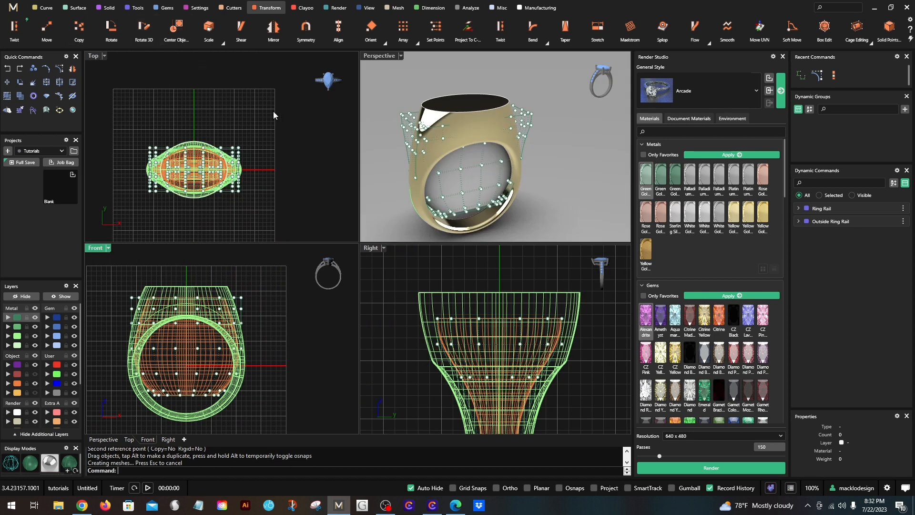
left_click(302, 166)
left_click(243, 148)
key("Delete")
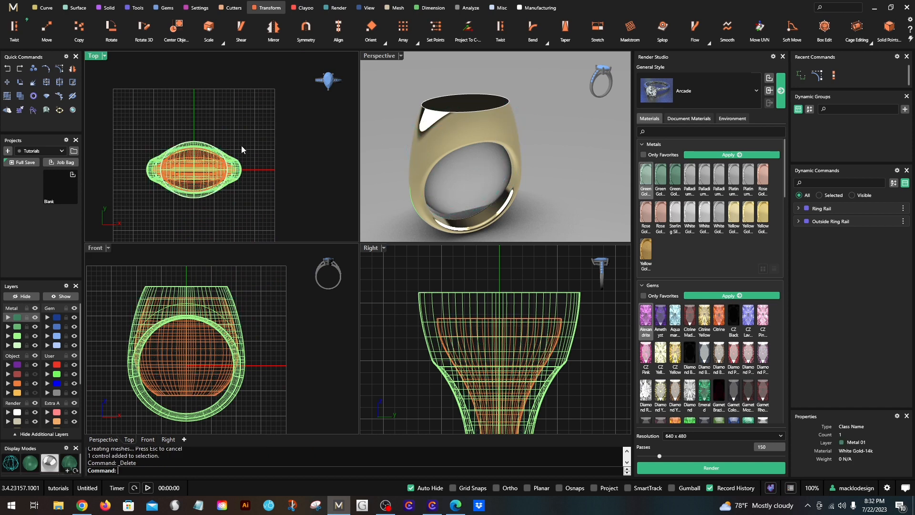
- Select all of the ring and cutter geometry and make a full save into the Tutorials project
scroll(197, 362, "down", 2)
scroll(448, 321, "down", 4)
left_click(447, 321)
left_click(404, 355)
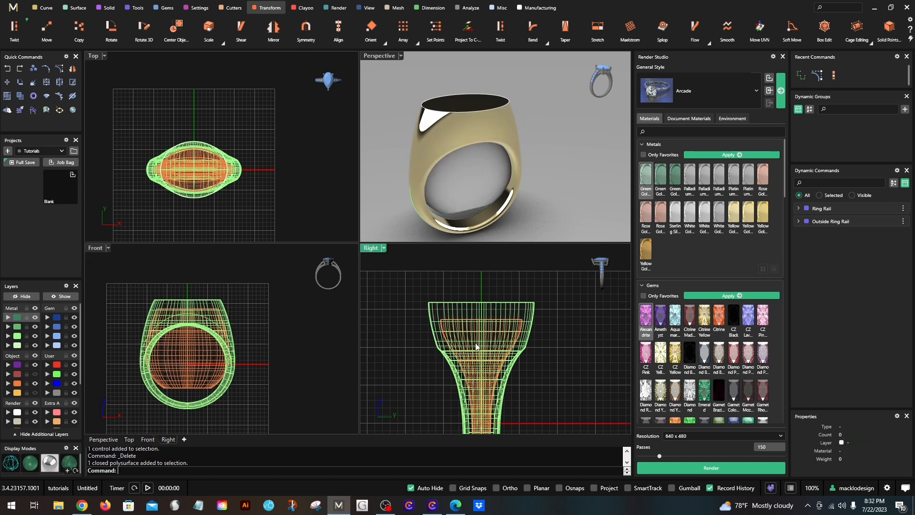
scroll(219, 319, "down", 2)
left_click_drag(261, 415, 106, 267)
left_click(14, 163)
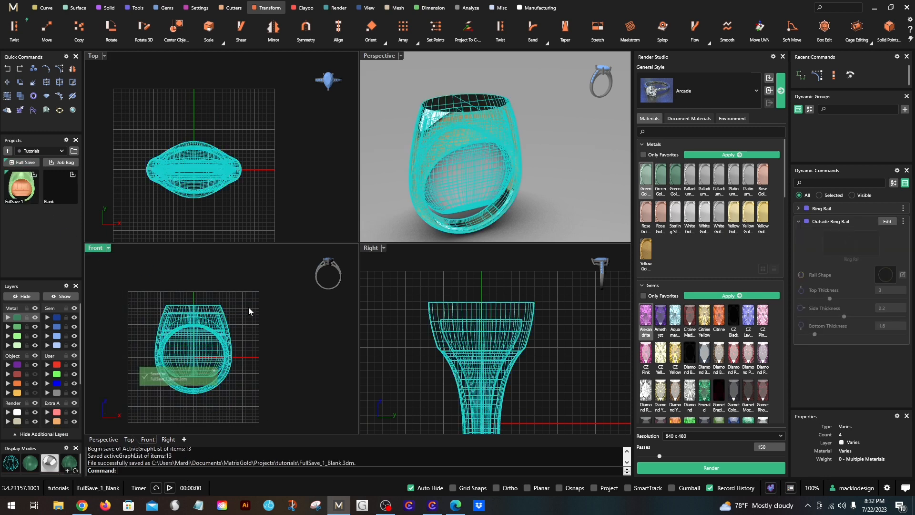
- Select only the outer ring solid and save it to the project's blank slot as a separate export
left_click(223, 379)
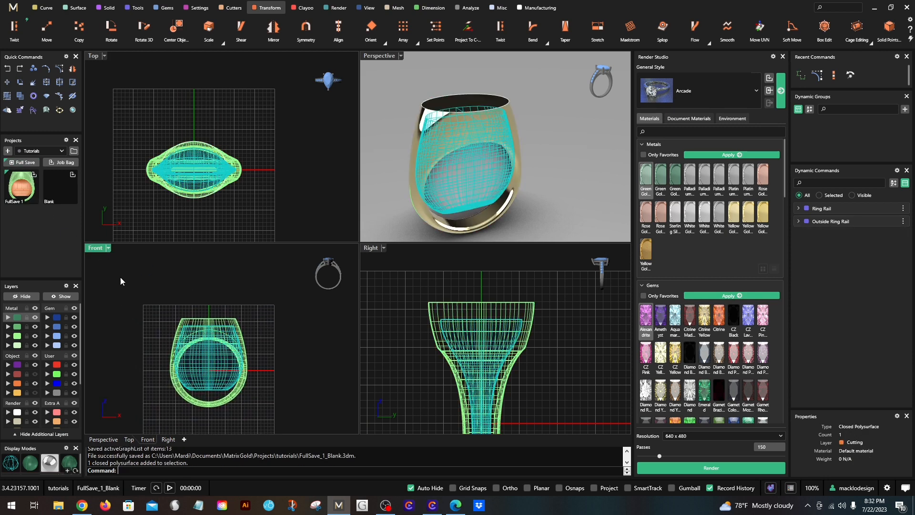
left_click(127, 300)
left_click(193, 405)
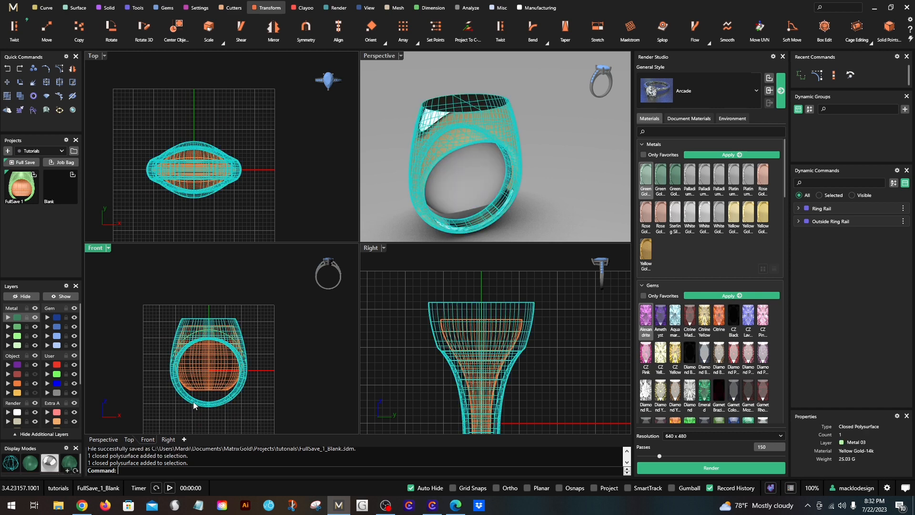
left_click(72, 176)
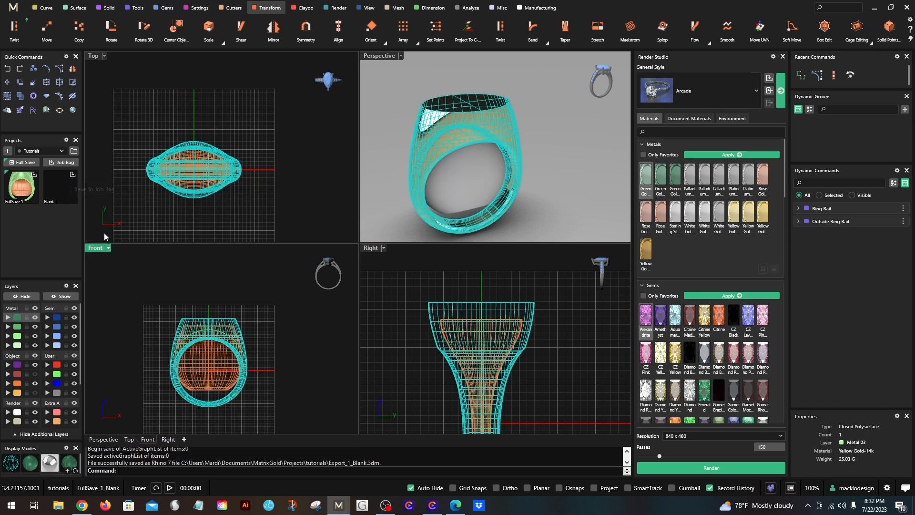
- Select only the inner cutting solid and save it to the next blank project slot
left_click(121, 278)
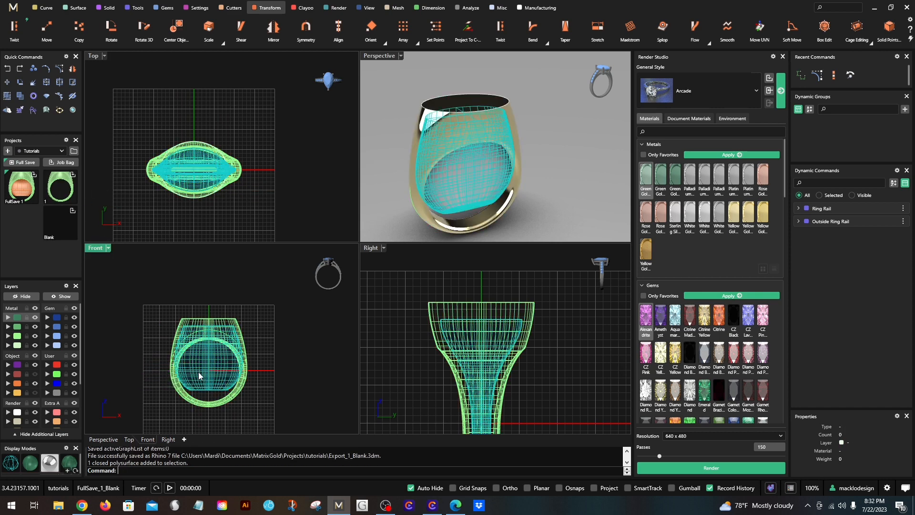
left_click(202, 370)
left_click(72, 213)
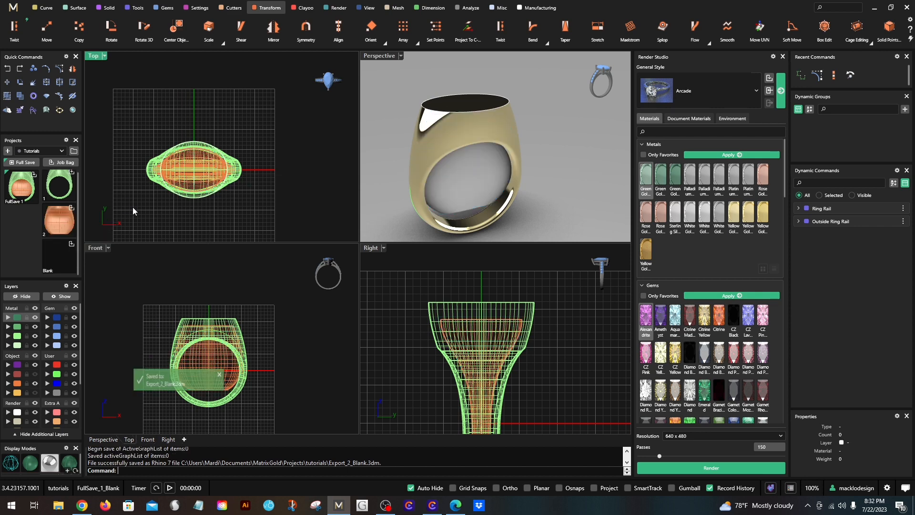
- Subtract the inner cutting solid from the ring with a Boolean Difference
scroll(177, 373, "up", 2)
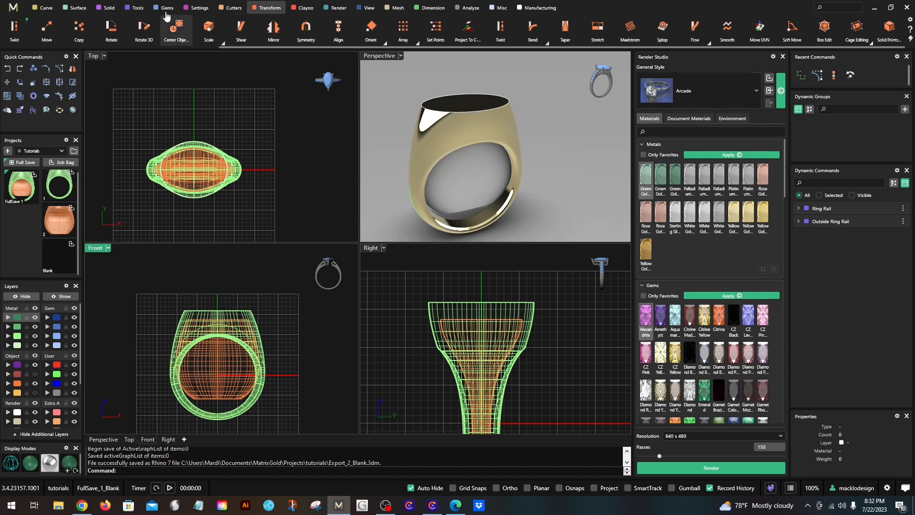
left_click(103, 8)
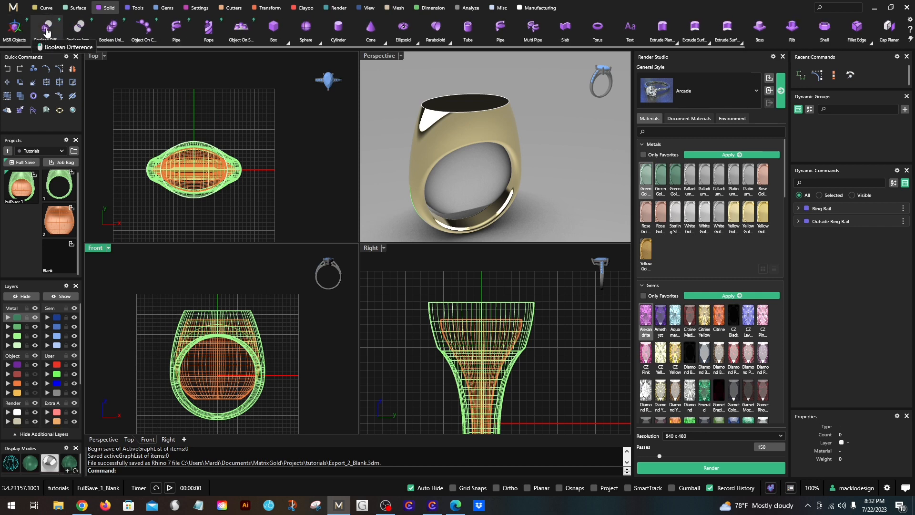
left_click(46, 28)
left_click(171, 387)
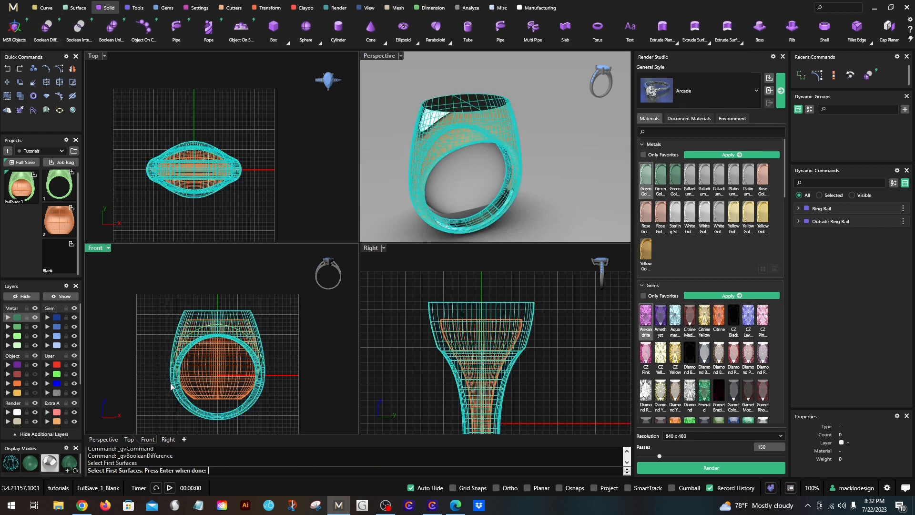
key("Return")
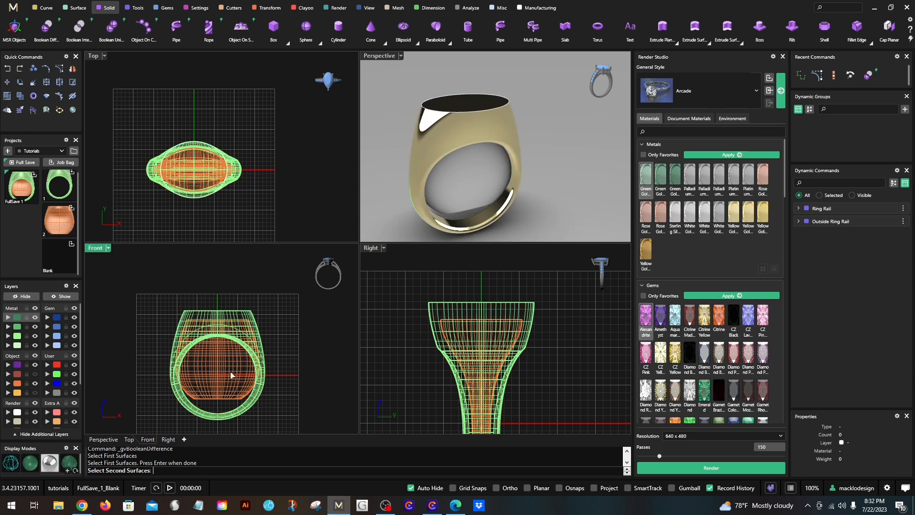
left_click(215, 377)
key("Return")
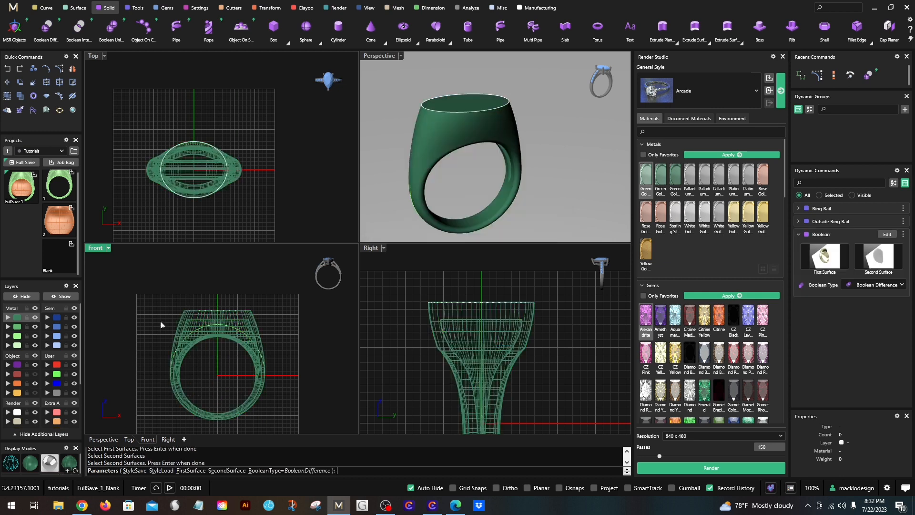
- Hide the cutter's layer and examine the ring's underside in a maximized perspective view
left_click(35, 383)
double_click(385, 58)
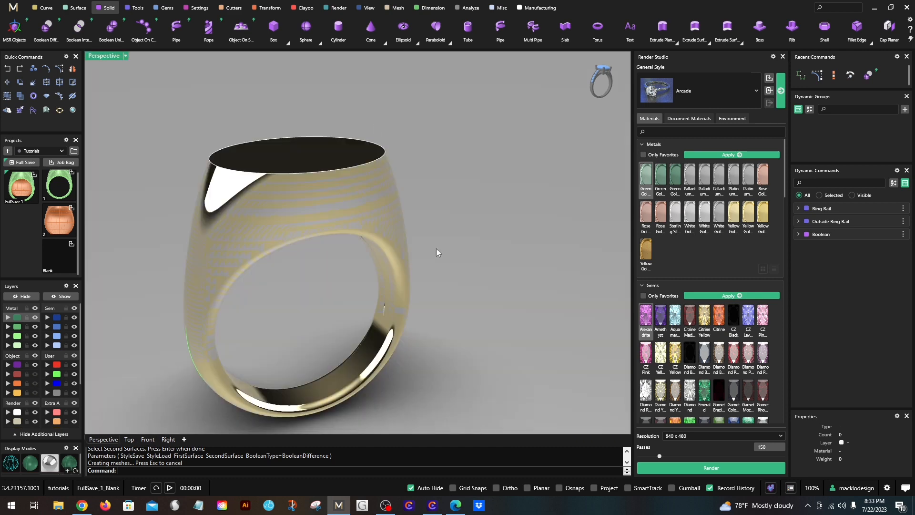
right_click_drag(435, 248, 306, 196)
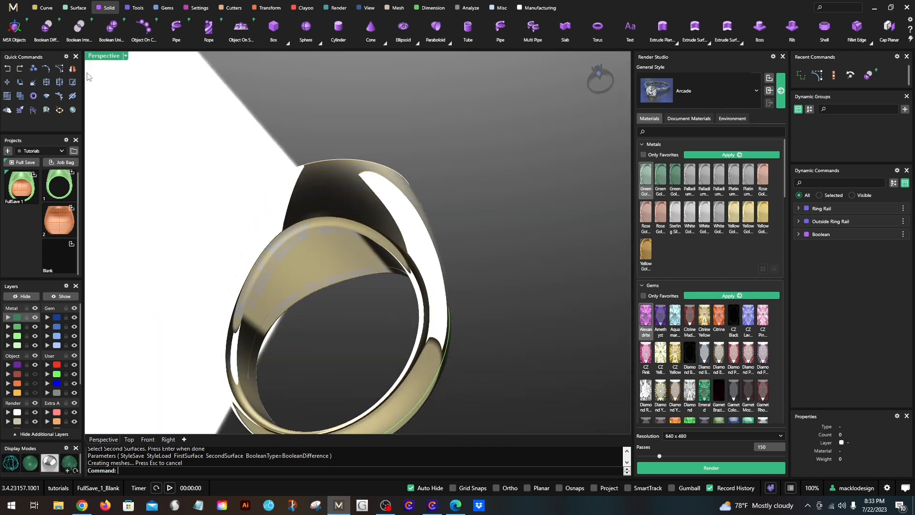
left_click(333, 258)
scroll(282, 244, "down", 2)
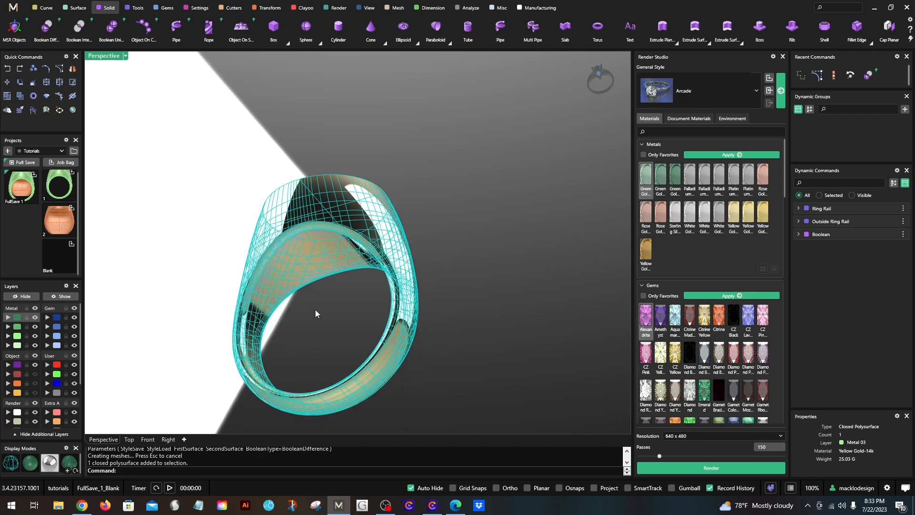
left_click(315, 310)
right_click_drag(321, 298, 318, 259)
left_click(307, 244)
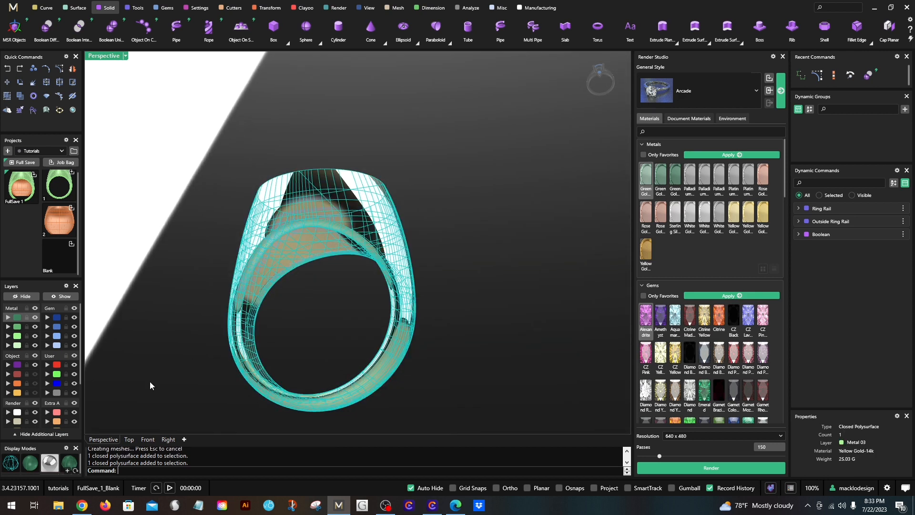
- Switch the perspective viewport to Shaded display mode
left_click(125, 55)
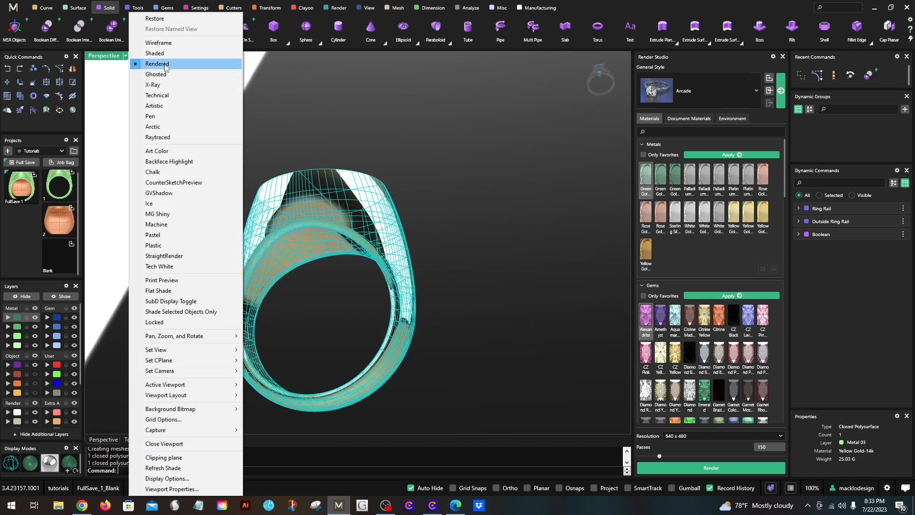
left_click(157, 64)
scroll(282, 214, "up", 3)
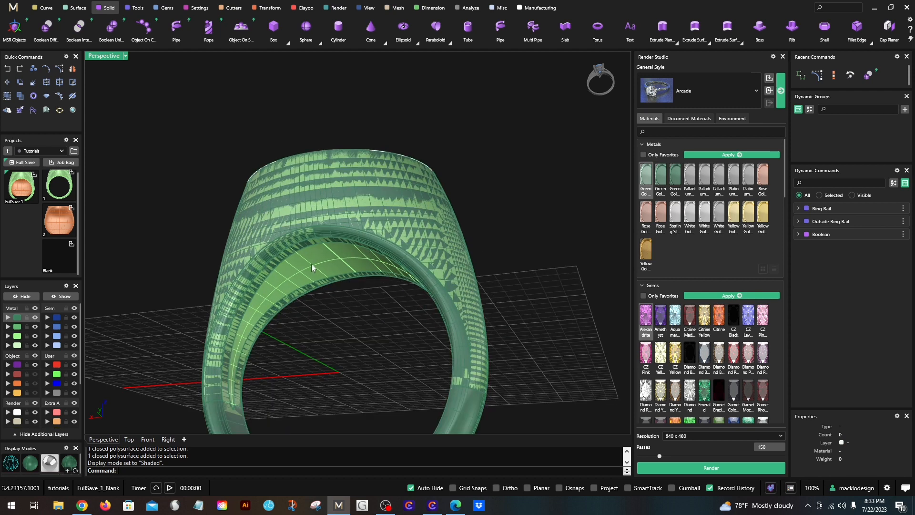
- Move the original uncut ring solid onto the Extra 05 layer
left_click(321, 270)
scroll(29, 388, "down", 3)
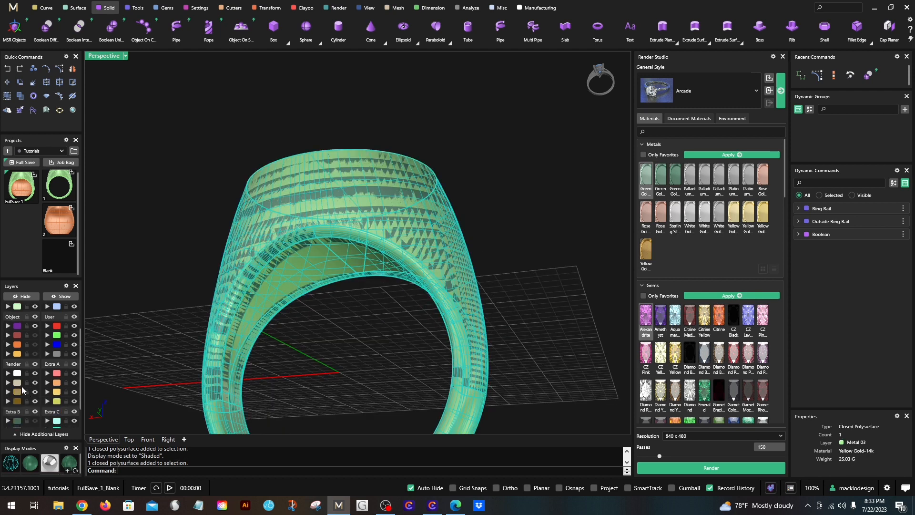
left_click(7, 393)
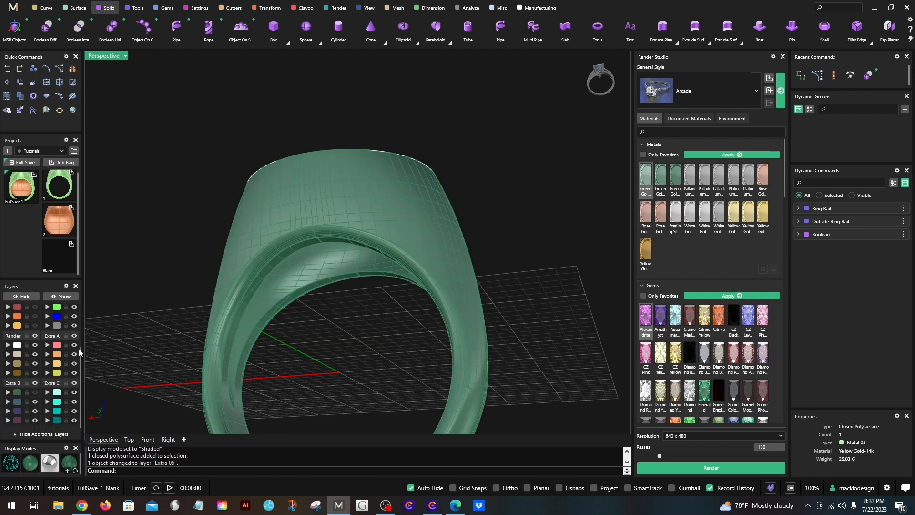
- Start Fillet Edge with a radius of 0.2 and pick the rim edges around the hollow inside the ring
scroll(280, 251, "down", 4)
right_click_drag(294, 259, 204, 255)
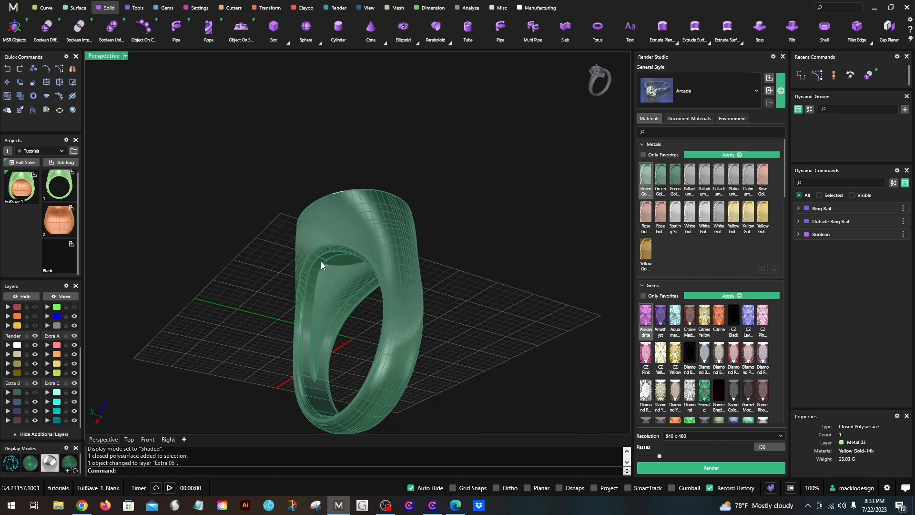
scroll(319, 257, "up", 2)
scroll(342, 285, "up", 5)
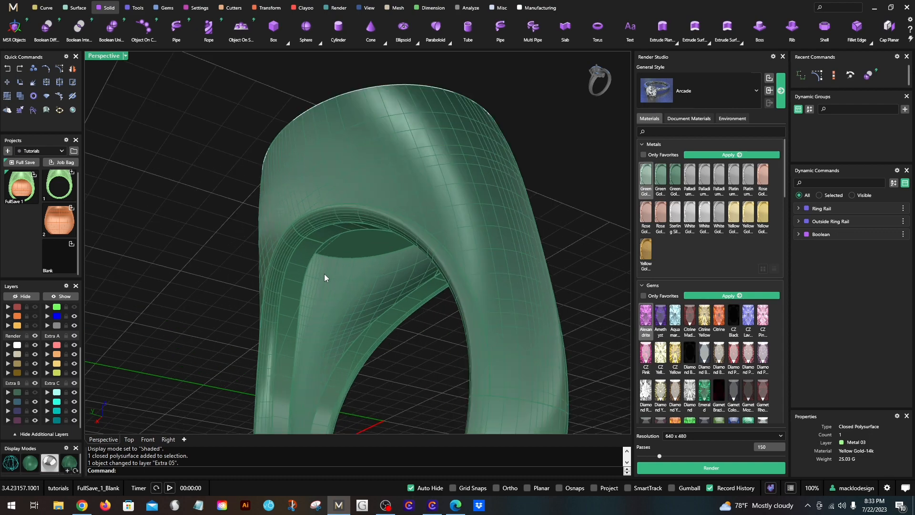
right_click_drag(323, 276, 225, 159)
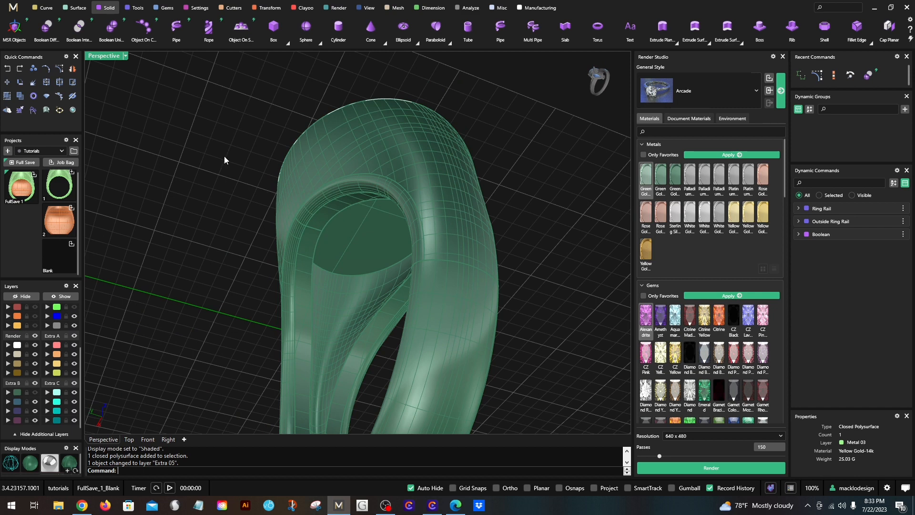
left_click(107, 9)
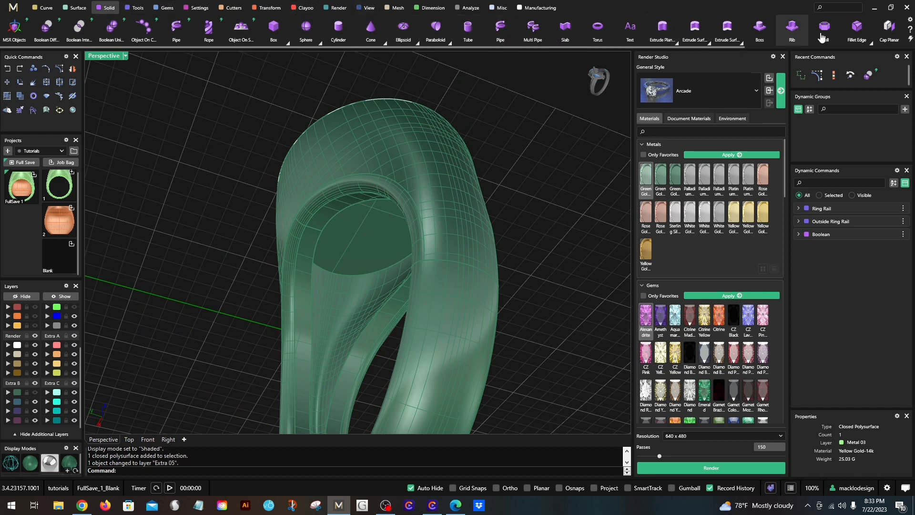
left_click(857, 28)
scroll(326, 371, "up", 2)
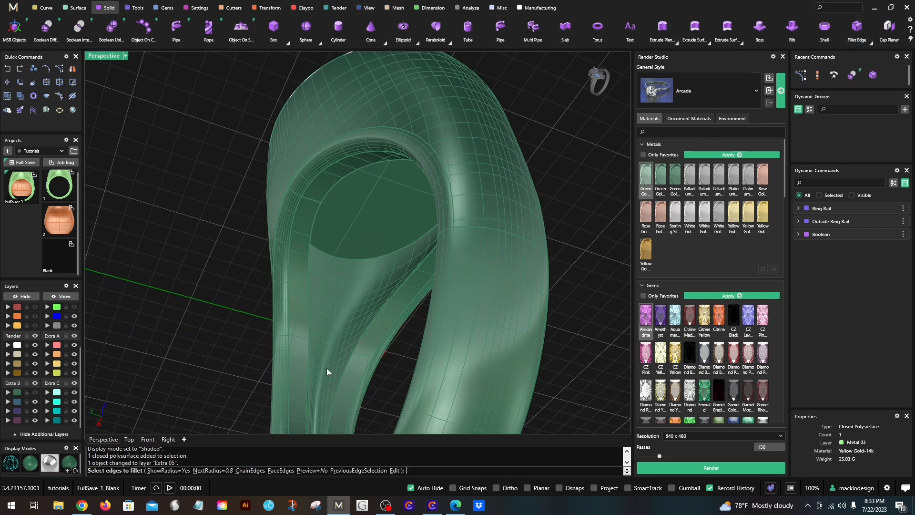
type(".2")
key("Return")
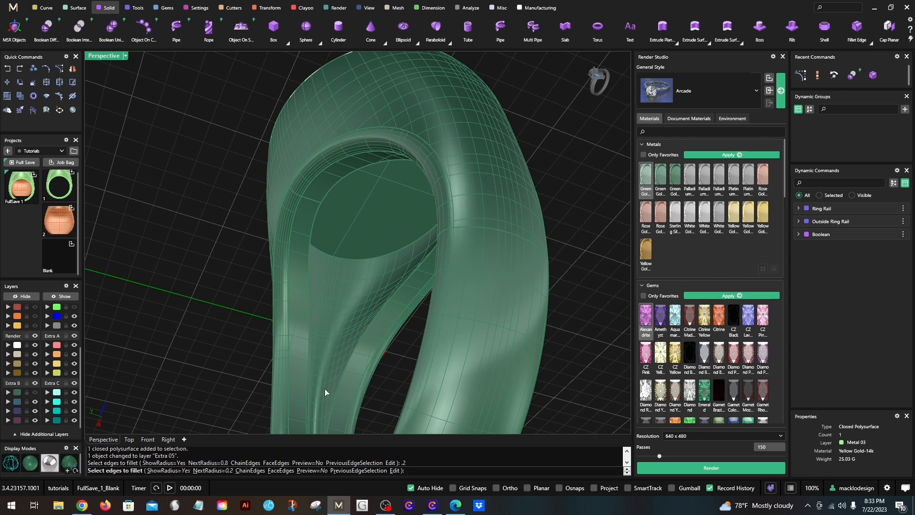
right_click_drag(324, 388, 306, 384)
scroll(306, 384, "up", 1)
left_click(311, 418)
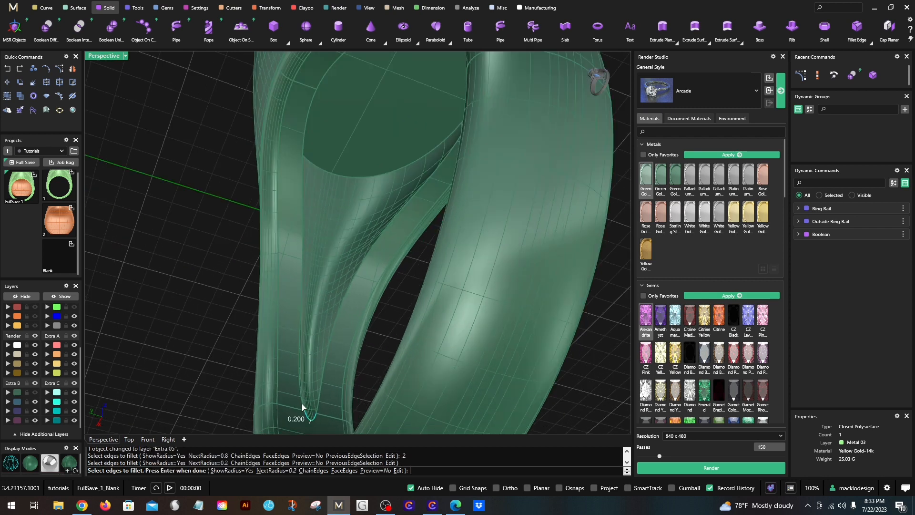
left_click(300, 385)
left_click(319, 390)
right_click_drag(319, 387, 469, 326)
left_click(415, 254)
right_click_drag(415, 255, 439, 338)
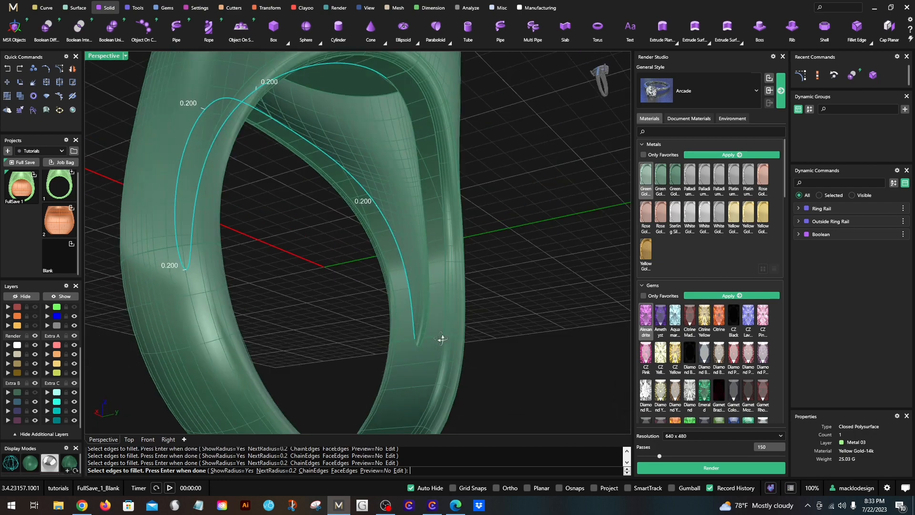
- Add the remaining edge at the narrow tip of the hollow and apply the fillet
scroll(415, 314, "up", 7)
scroll(415, 311, "up", 1)
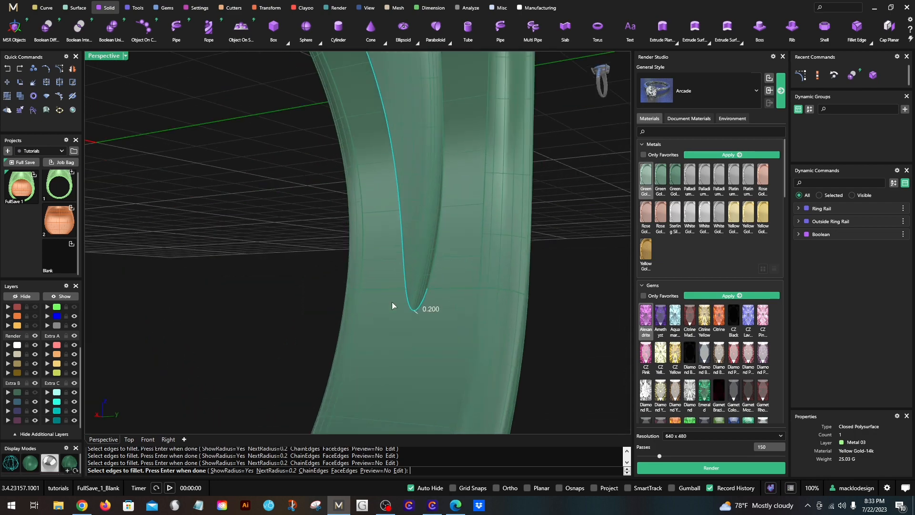
left_click(431, 275)
scroll(430, 287, "down", 10)
right_click_drag(430, 288, 369, 259)
key("Return")
scroll(373, 166, "up", 5)
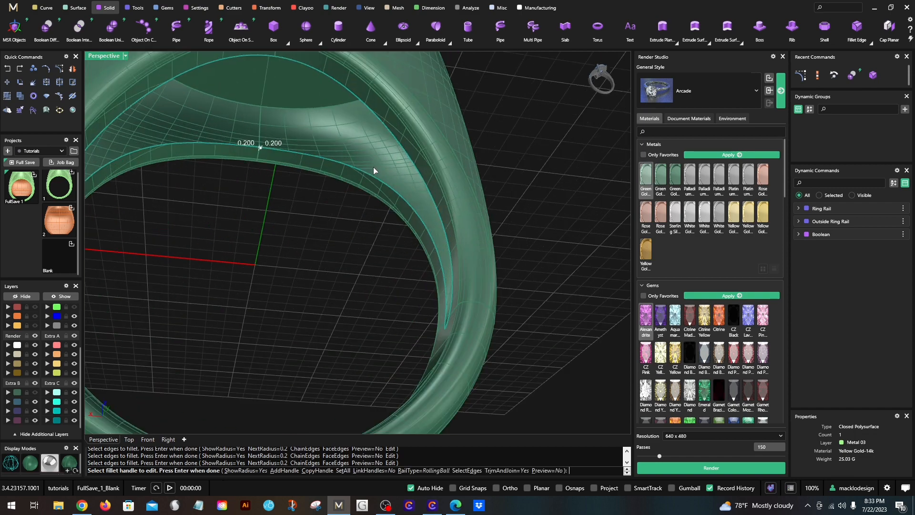
key("Return")
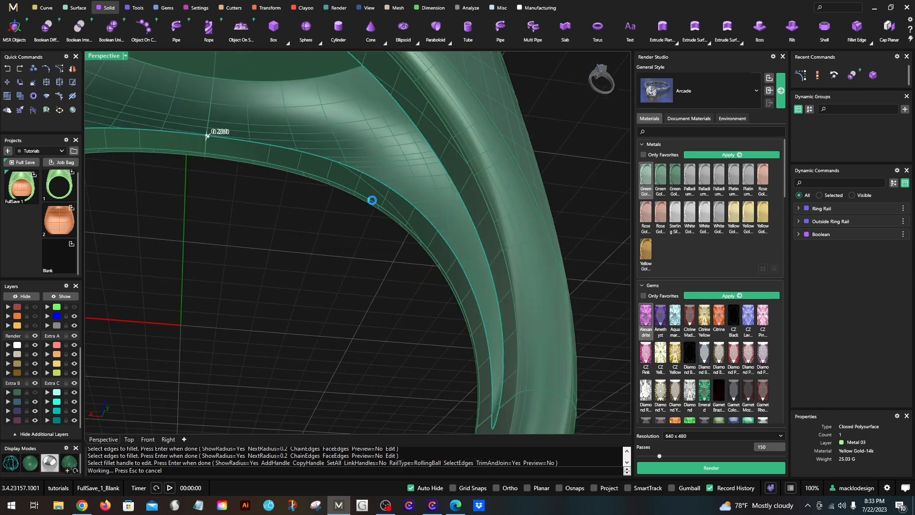
scroll(373, 196, "down", 5)
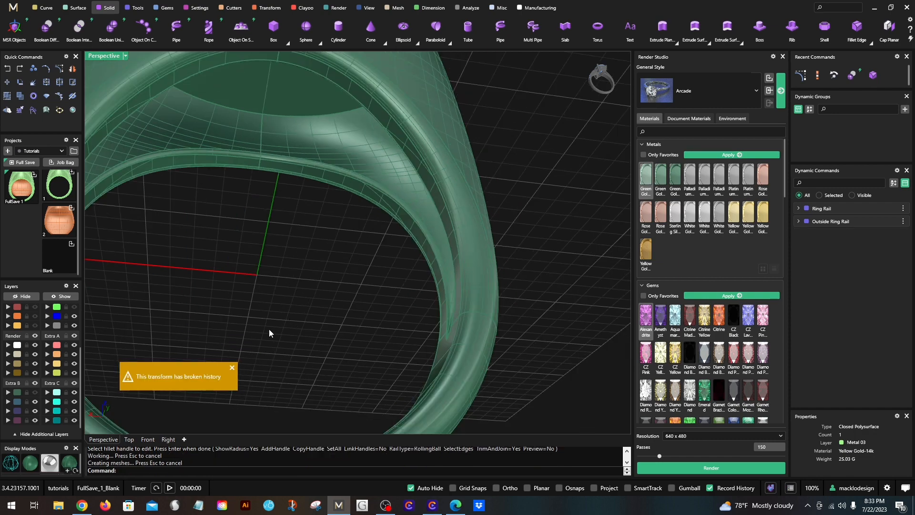
left_click(232, 368)
- Switch the perspective viewport to Rendered display mode
right_click_drag(232, 370, 201, 159)
left_click(116, 59)
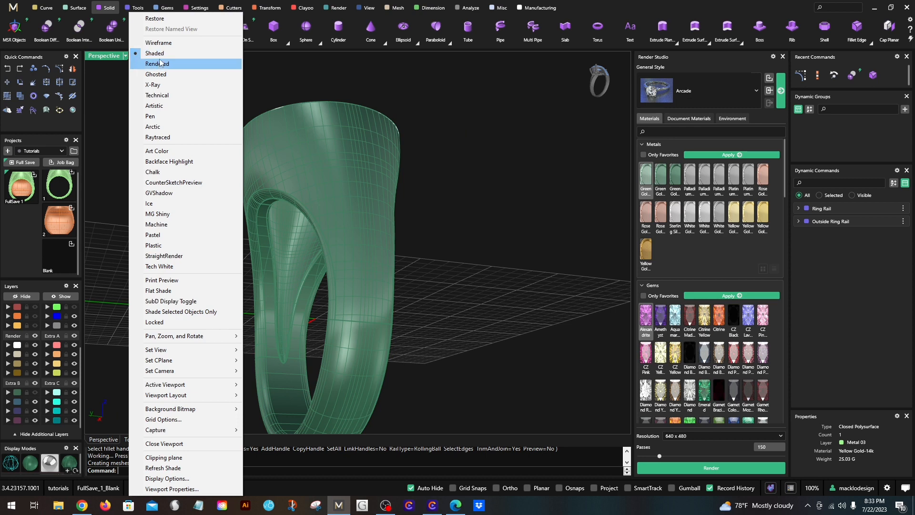
left_click(160, 62)
- Assign the selected ring solids to the Metal 03 layer so they take its yellow gold material
left_click(282, 204)
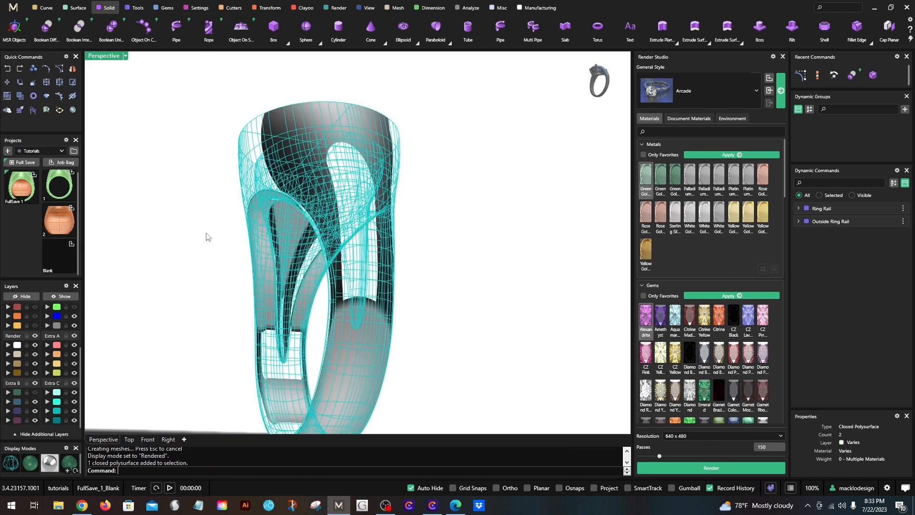
scroll(13, 342, "up", 3)
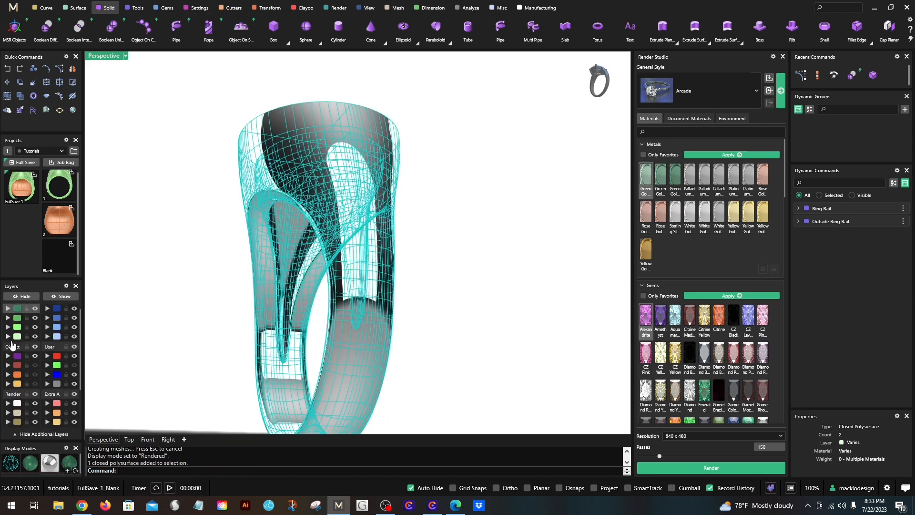
left_click(8, 328)
left_click(174, 298)
right_click_drag(286, 292, 543, 287)
right_click_drag(455, 277, 321, 299)
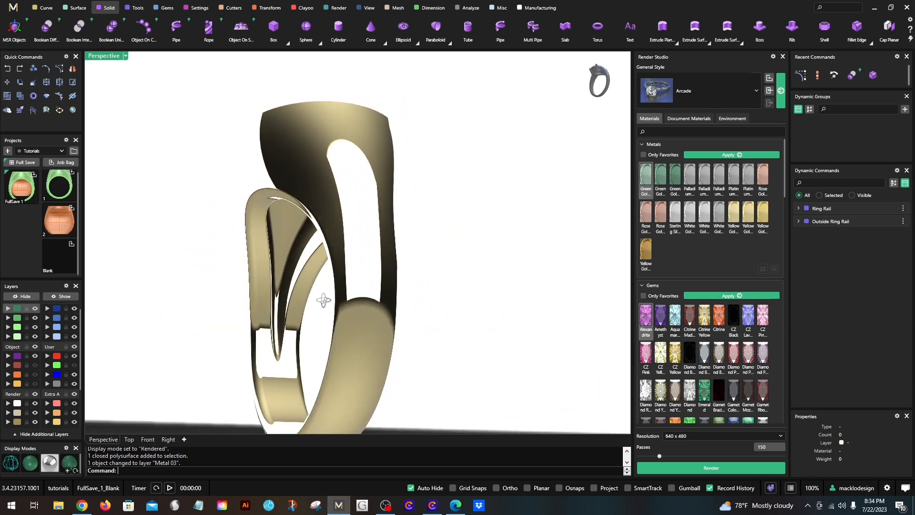
- Restore the four-viewport layout and show the ring rail curves alongside the rendered ring
double_click(104, 56)
scroll(257, 226, "down", 2)
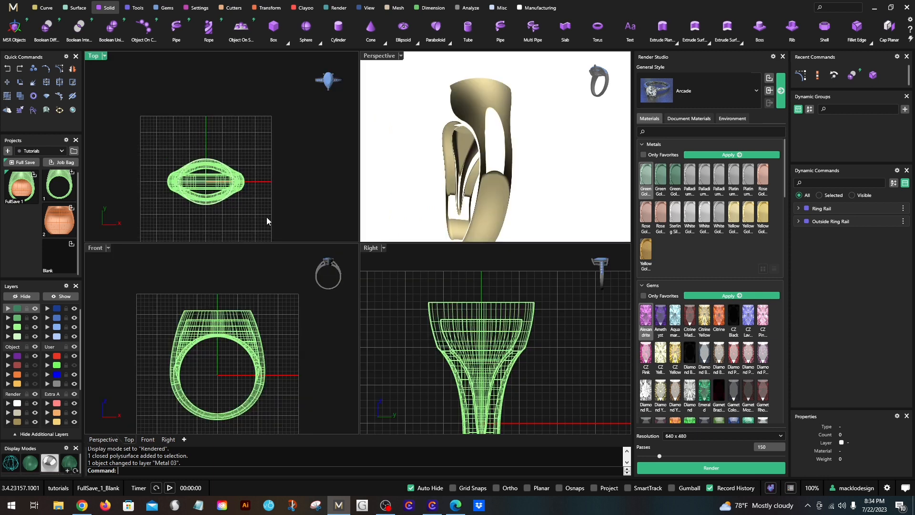
left_click(589, 99)
left_click(72, 366)
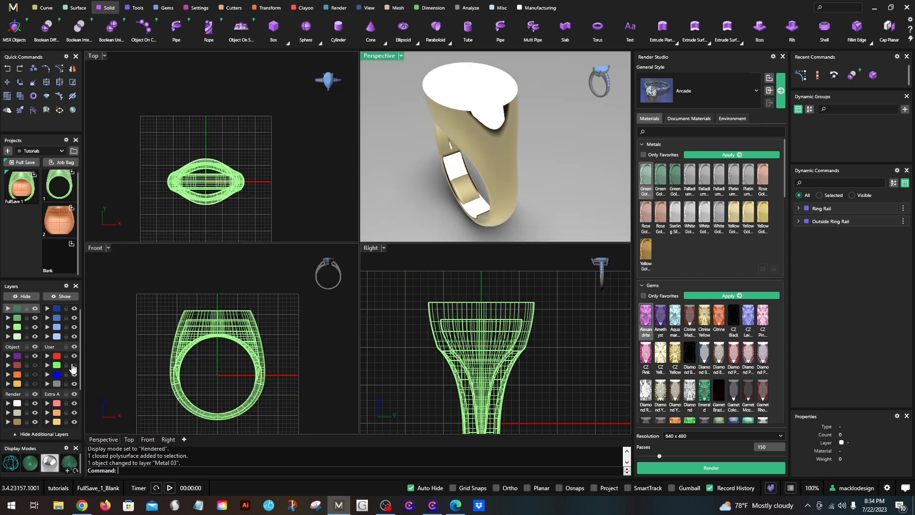
left_click(131, 312)
- Measure the length of the finger-size rail curve inside the ring
right_click_drag(438, 164, 415, 144)
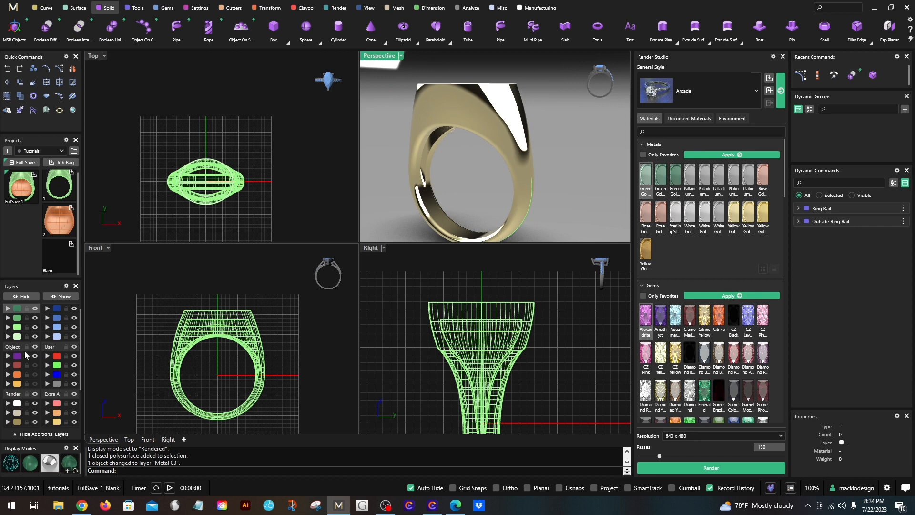
right_click_drag(482, 152, 480, 62)
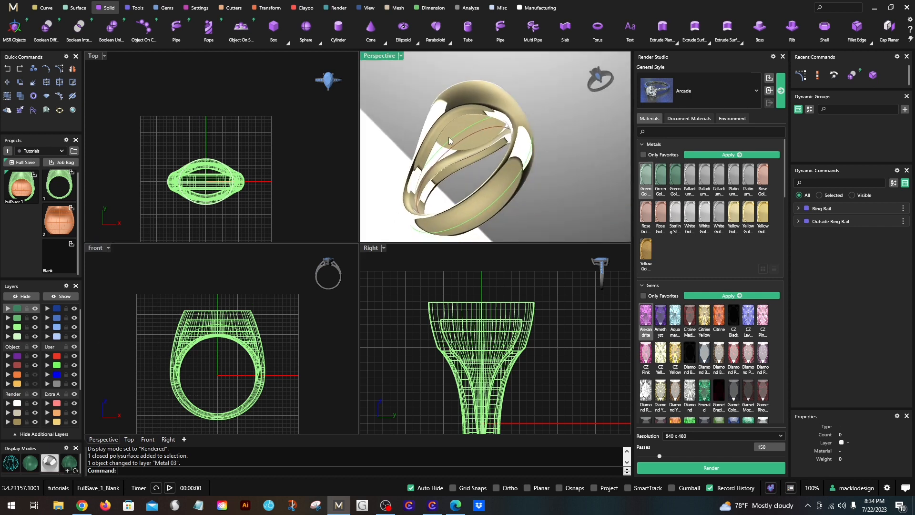
right_click_drag(450, 141, 412, 149)
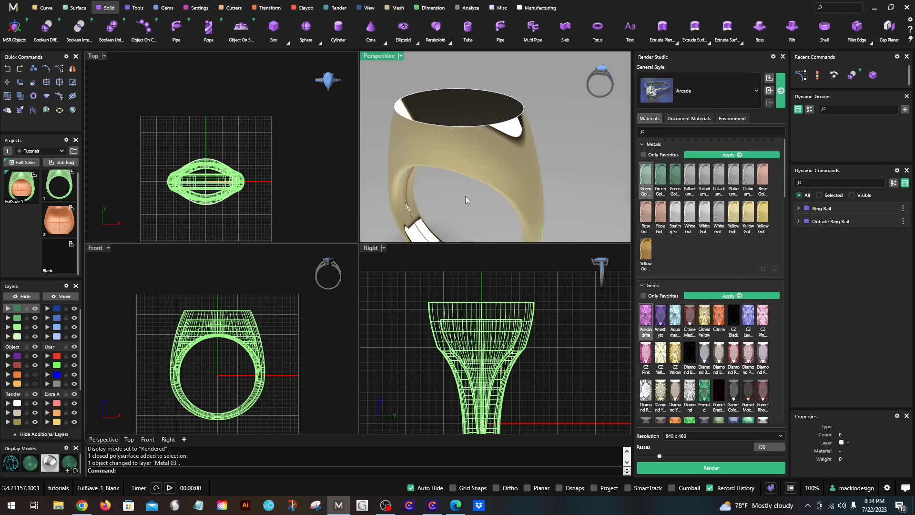
right_click_drag(465, 196, 334, 242)
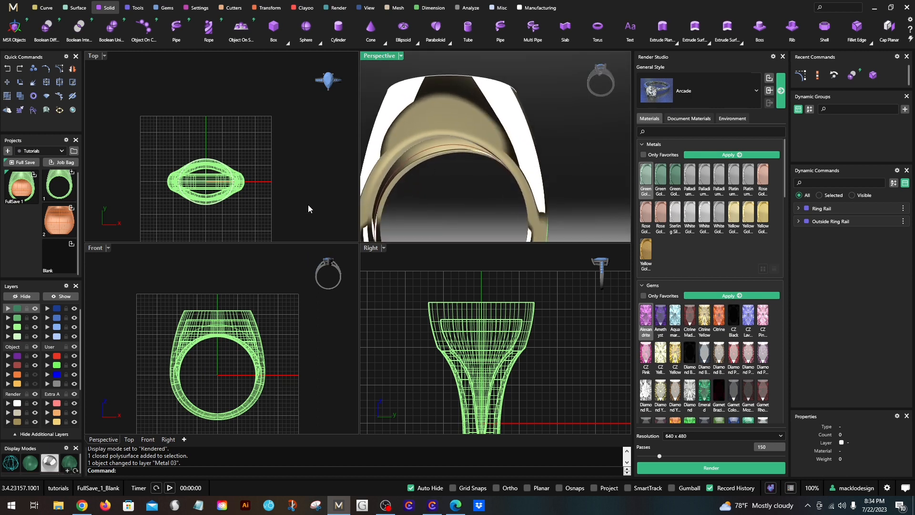
right_click_drag(441, 154, 452, 125)
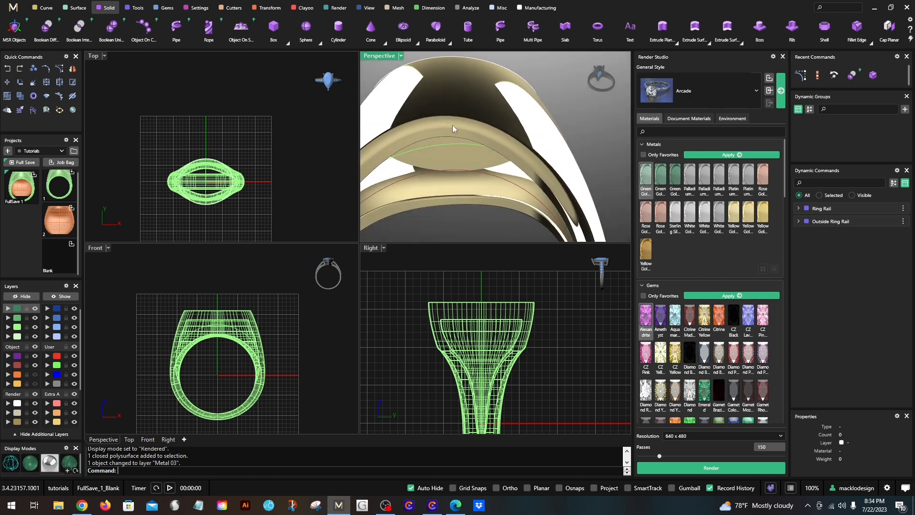
left_click(434, 170)
right_click(434, 169)
right_click_drag(433, 169, 364, 179)
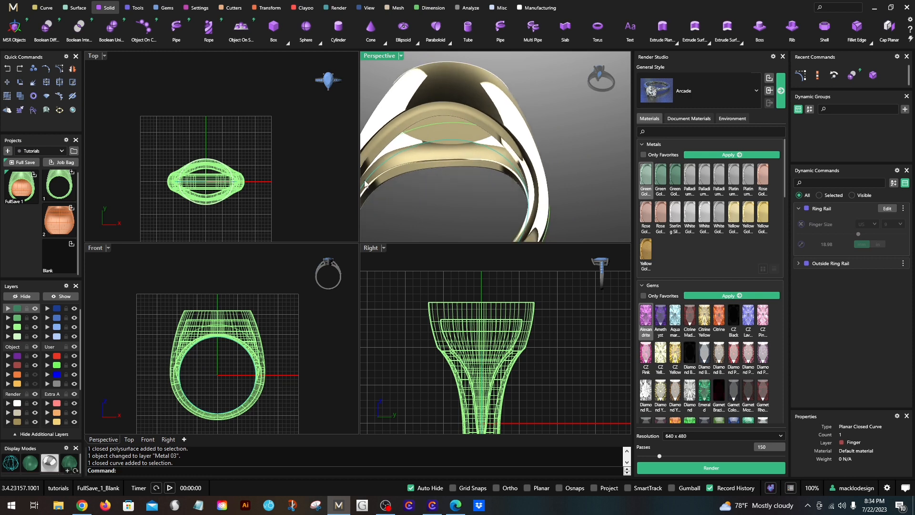
type("Length")
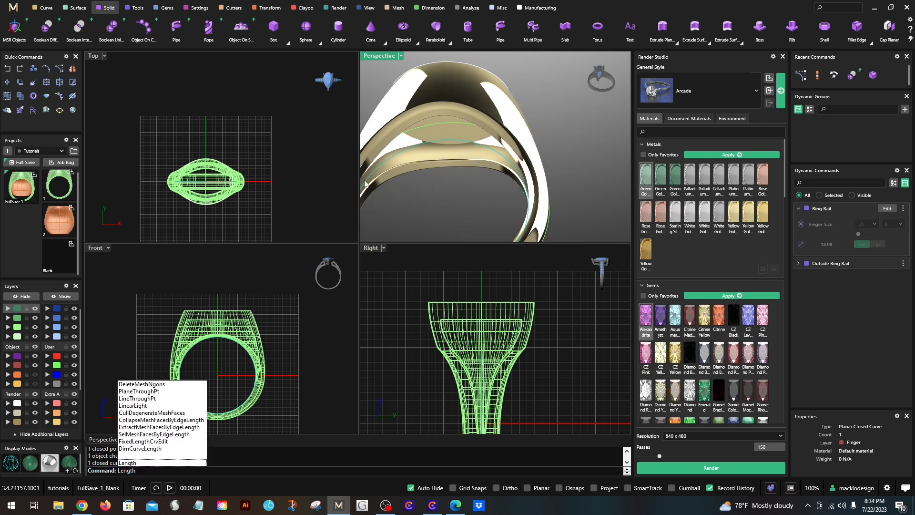
key("Return")
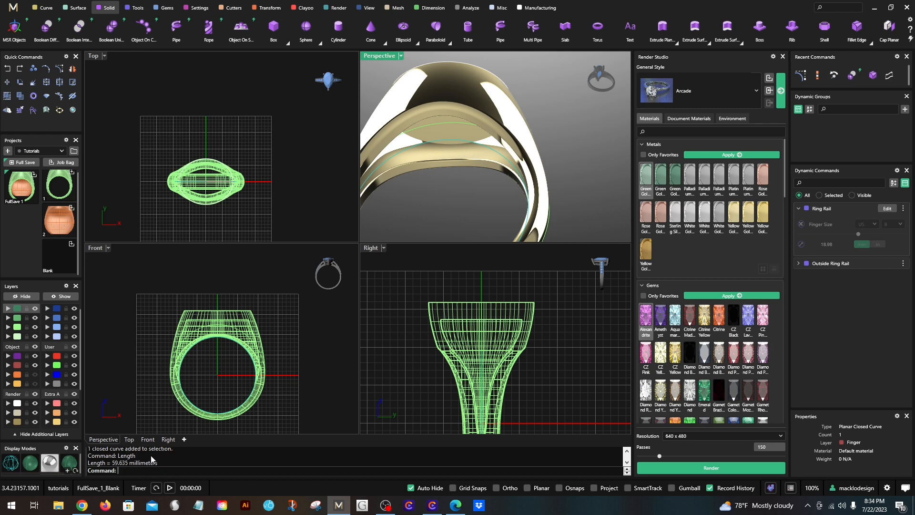
- Draw a straight horizontal line 59.635 mm long above the ring in the Top view
left_click(36, 10)
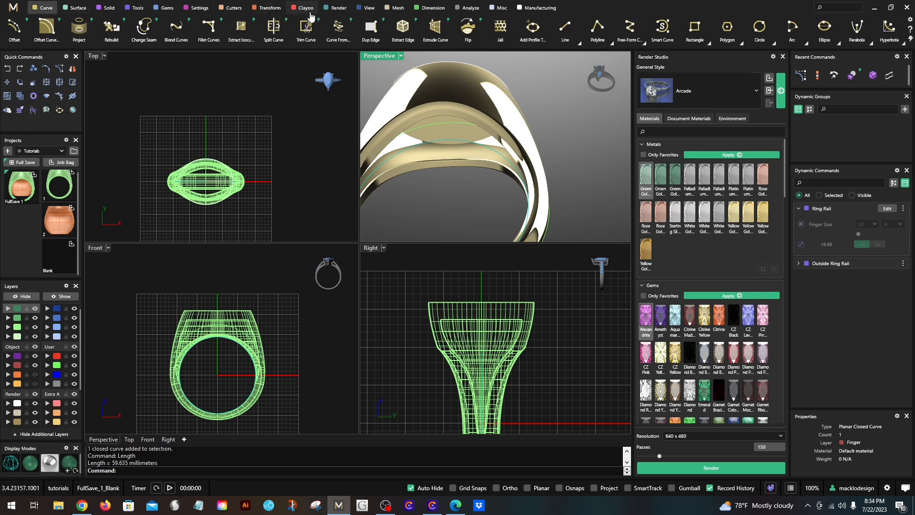
left_click(578, 43)
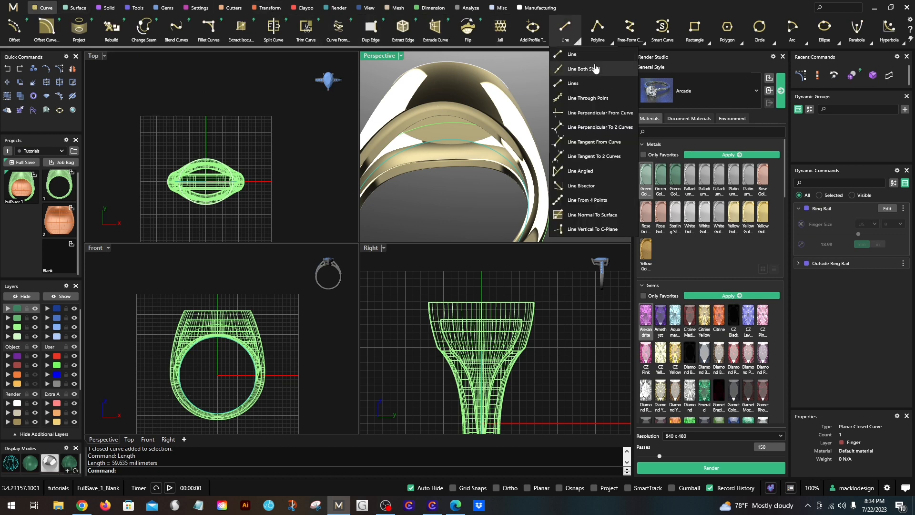
left_click(563, 55)
left_click(113, 99)
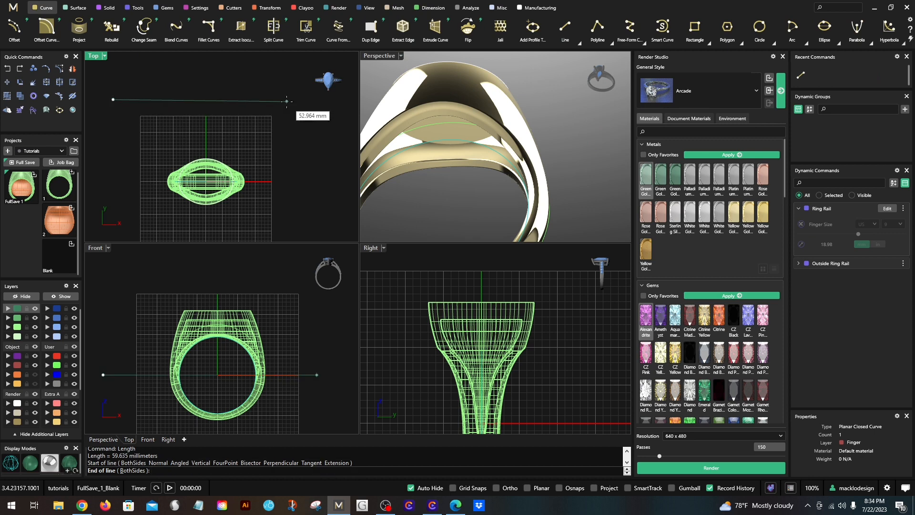
type("59.635")
key("Return")
left_click(281, 102)
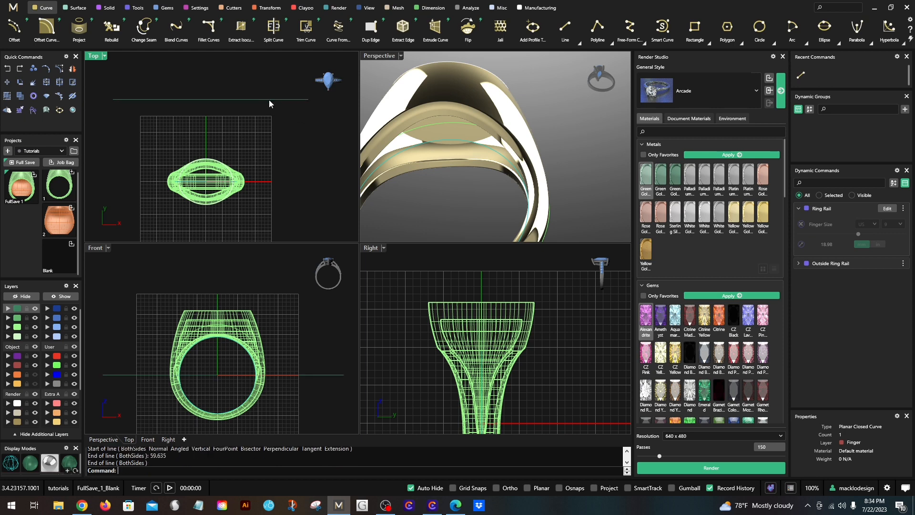
- Center the line on the world origin in X, Y and Z with Center Objects
left_click(231, 99)
scroll(189, 116, "down", 3)
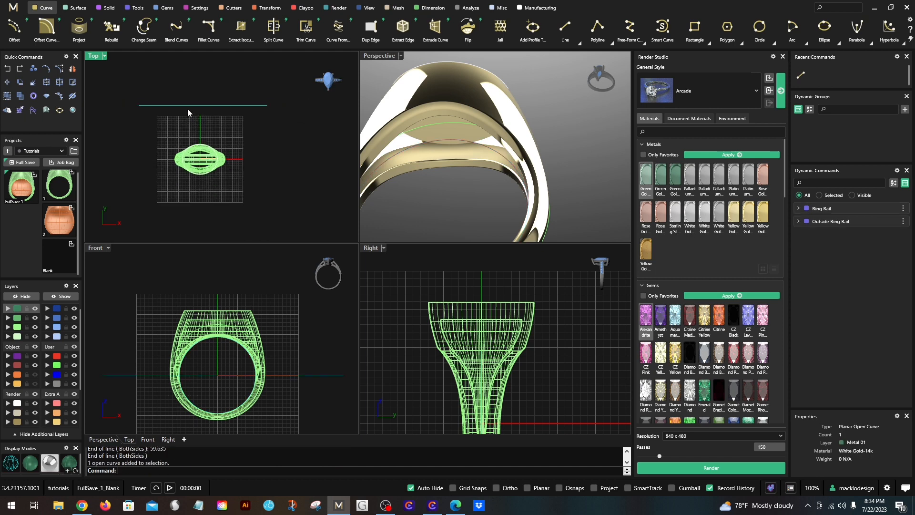
scroll(187, 109, "up", 3)
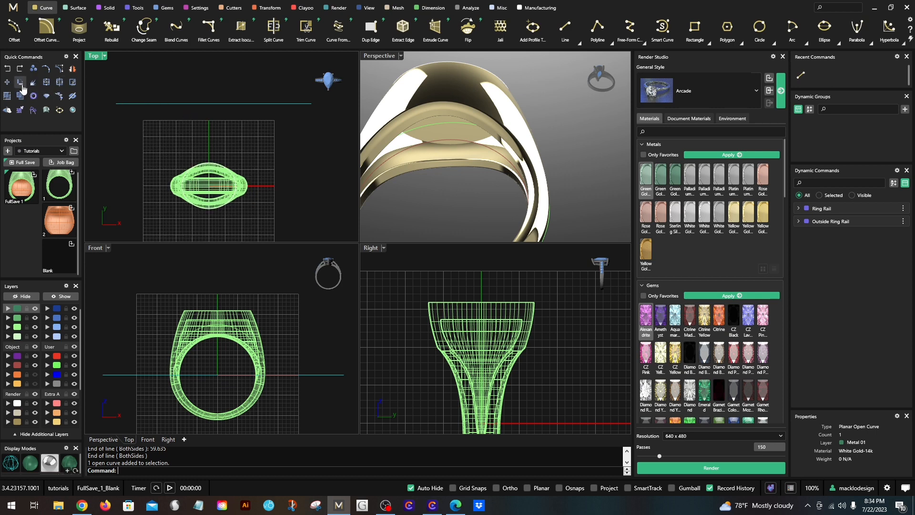
left_click(261, 9)
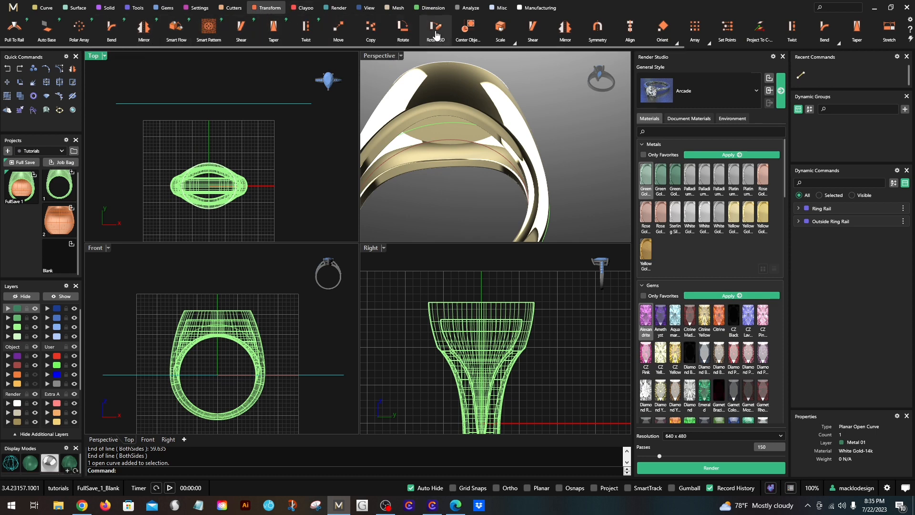
left_click(468, 28)
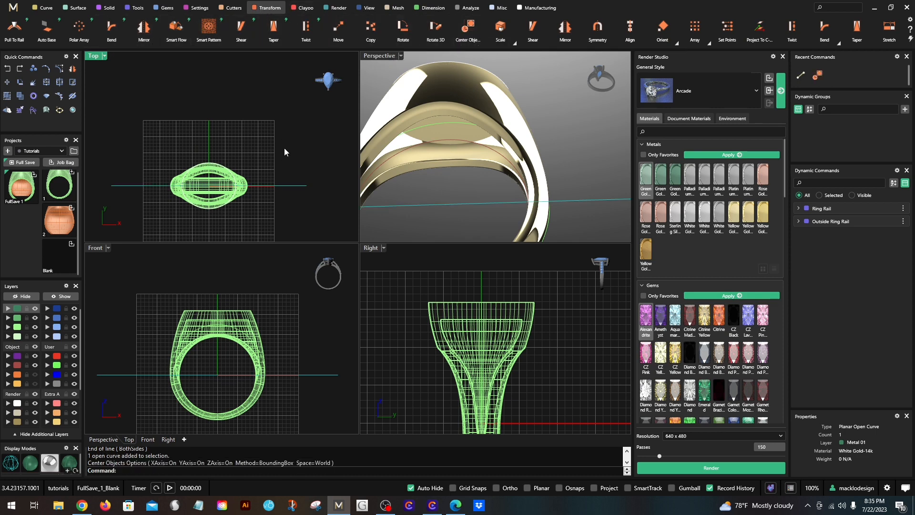
- Move the line straight up clear of the ring in the Top view using 0.5 grid snaps, with snapping turned off again at the end
left_click(284, 186)
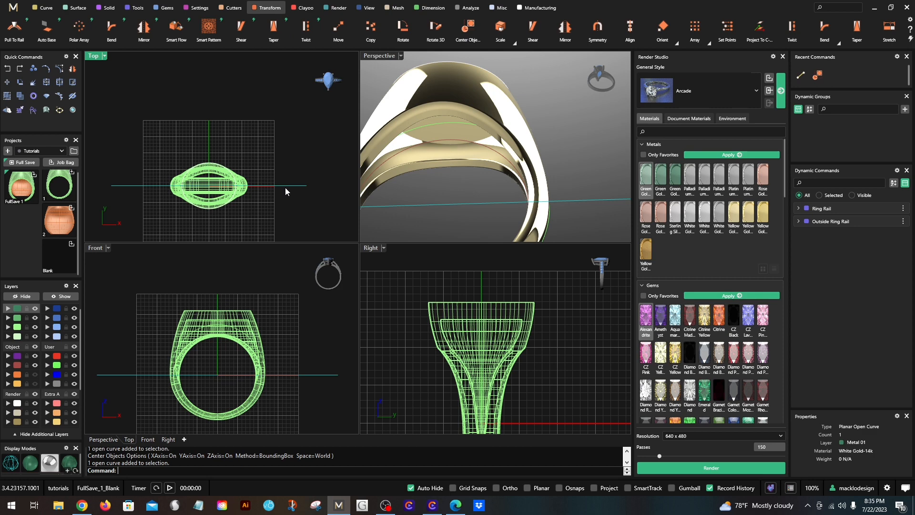
left_click(452, 487)
scroll(138, 188, "up", 4)
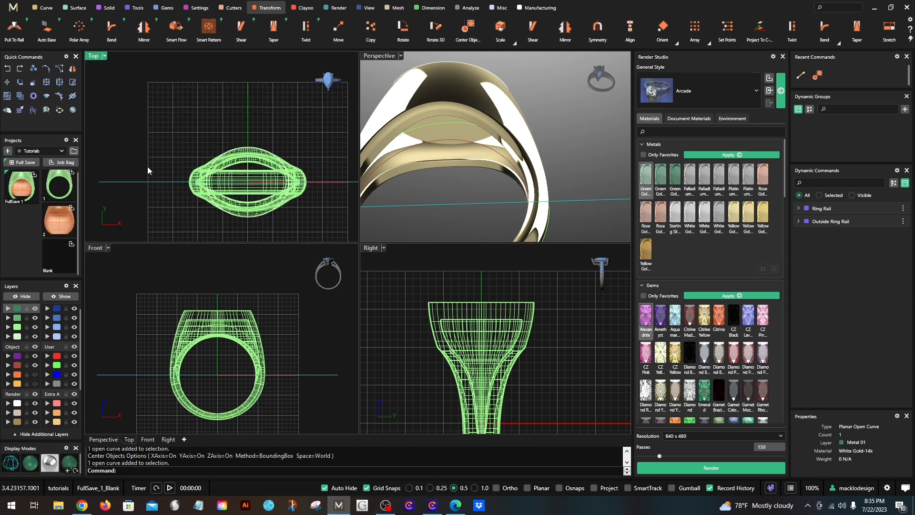
left_click_drag(162, 184, 162, 92)
scroll(187, 99, "down", 2)
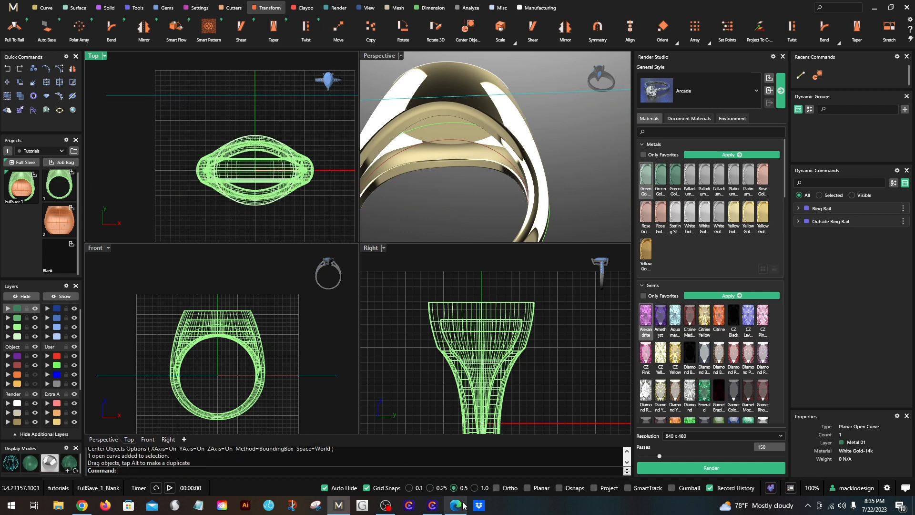
left_click(379, 488)
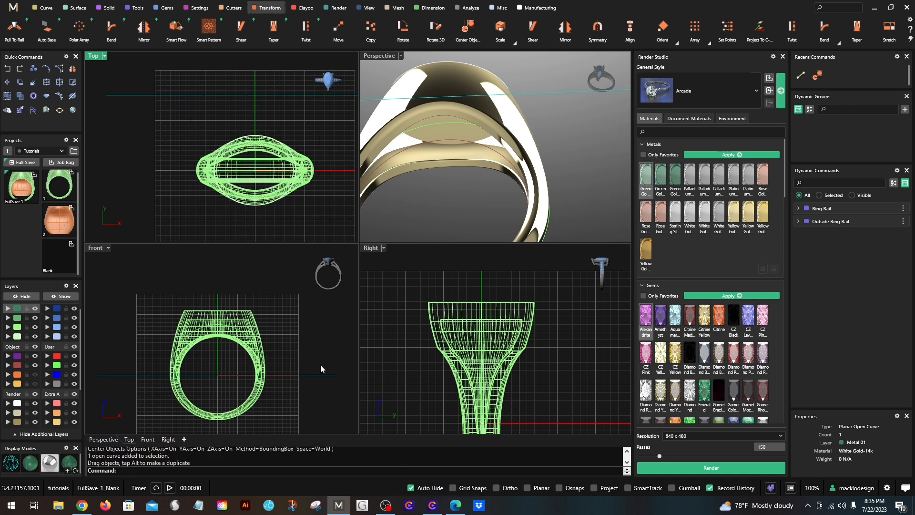
left_click(164, 124)
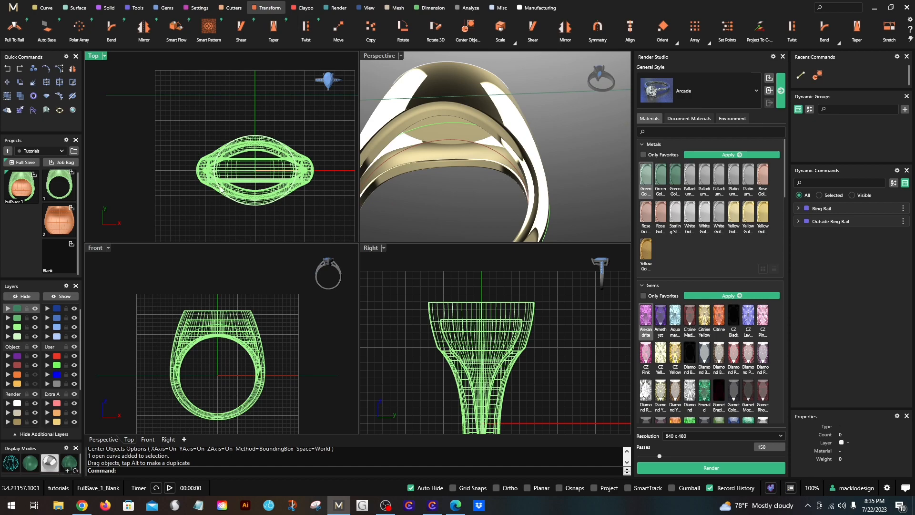
- Set the perspective viewport to Shaded display mode and maximize it for a view of the whole ring
left_click(401, 56)
left_click(410, 53)
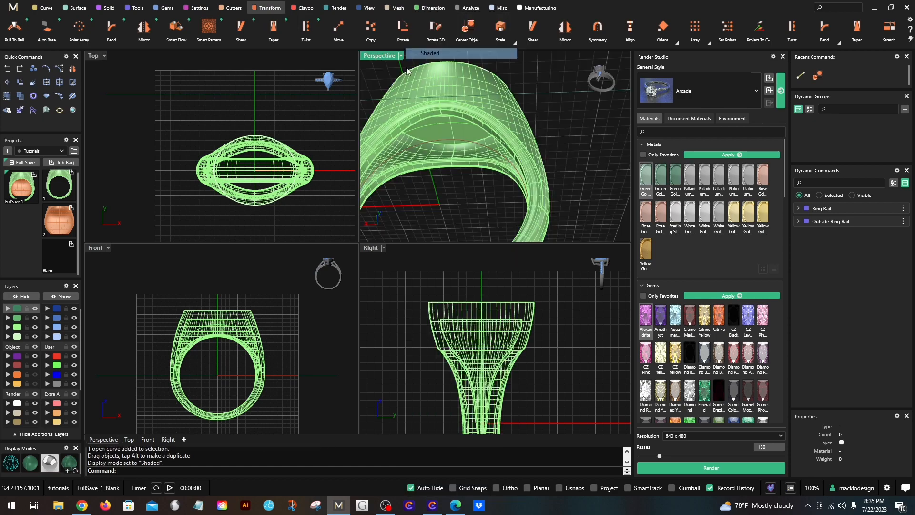
double_click(382, 56)
scroll(369, 137, "down", 4)
right_click_drag(397, 192, 200, 247)
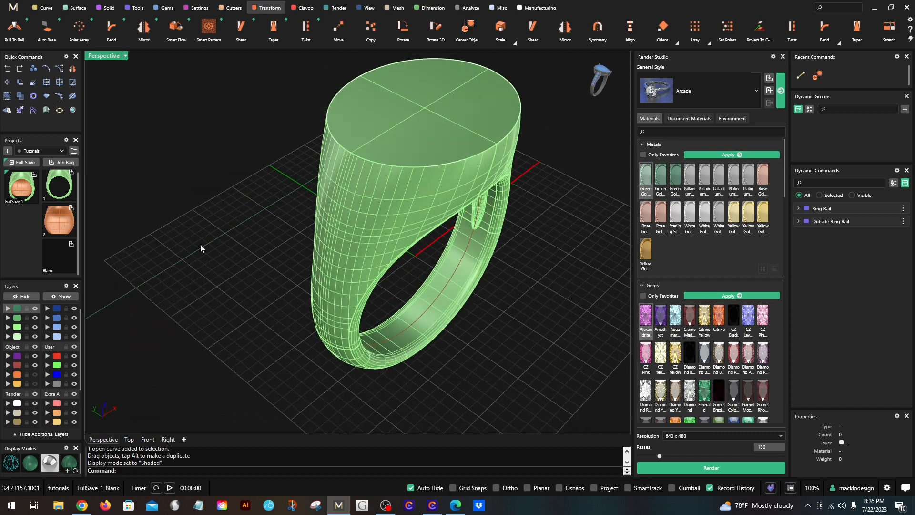
- Return to the four-viewport layout and move the straight line onto the Finger layer
double_click(107, 57)
left_click(197, 95)
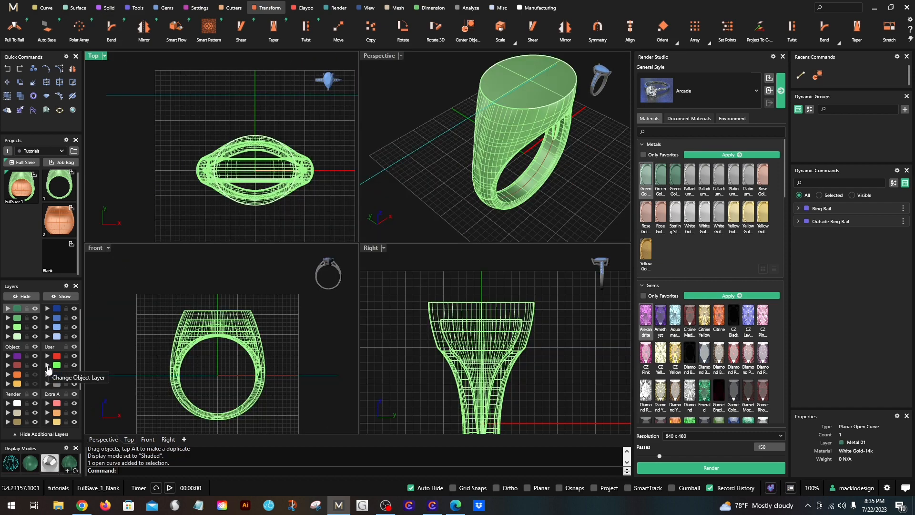
left_click(47, 365)
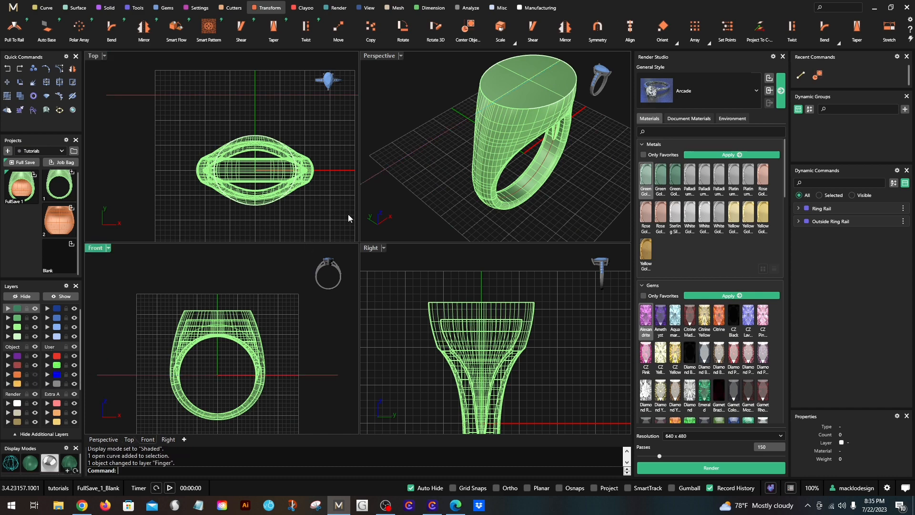
- Maximize the perspective viewport and examine the hollow and its filleted edges from below
right_click_drag(428, 159, 392, 69)
double_click(376, 59)
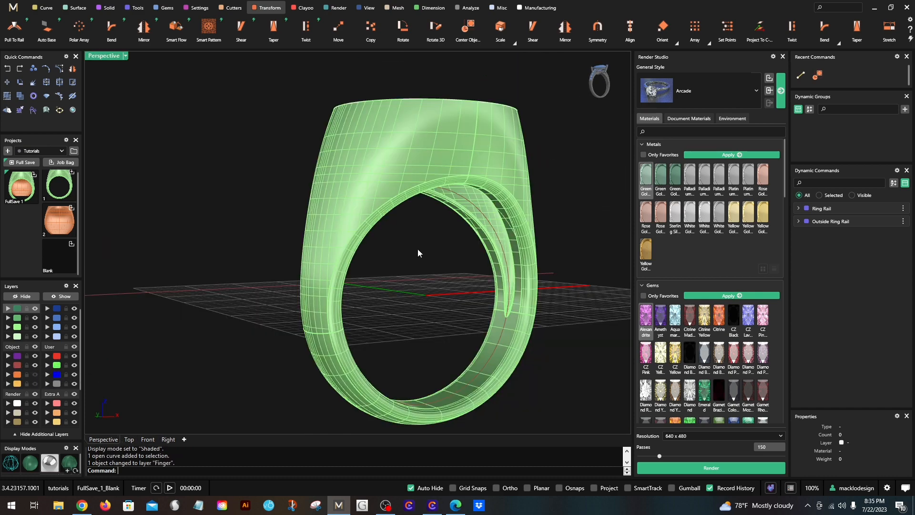
right_click_drag(418, 253, 502, 226)
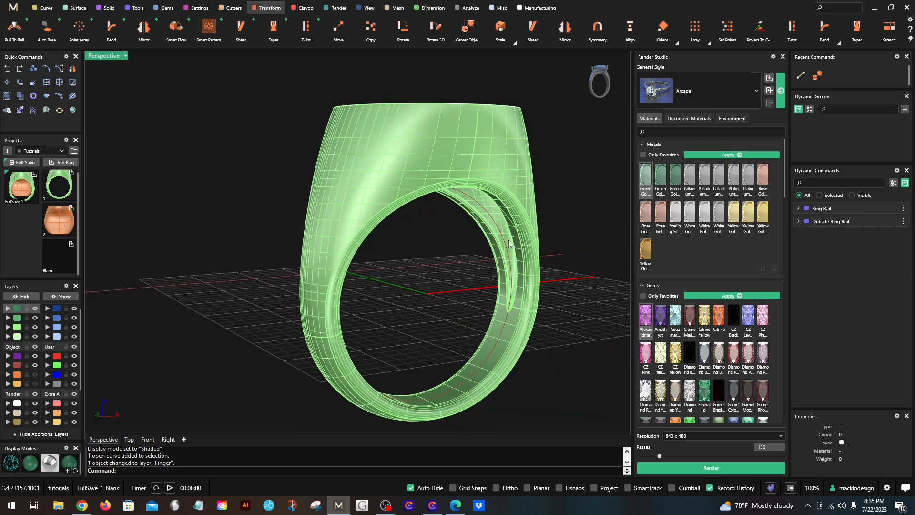
scroll(467, 206, "up", 8)
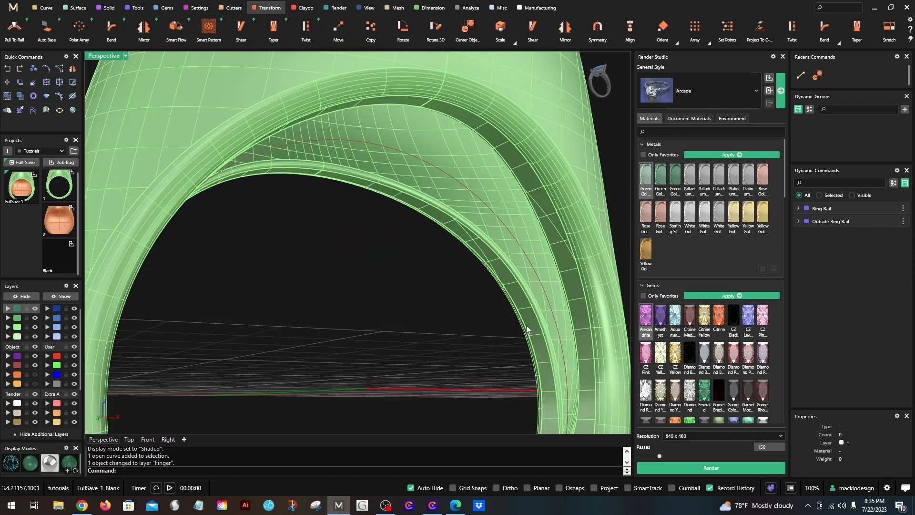
scroll(562, 355, "down", 8)
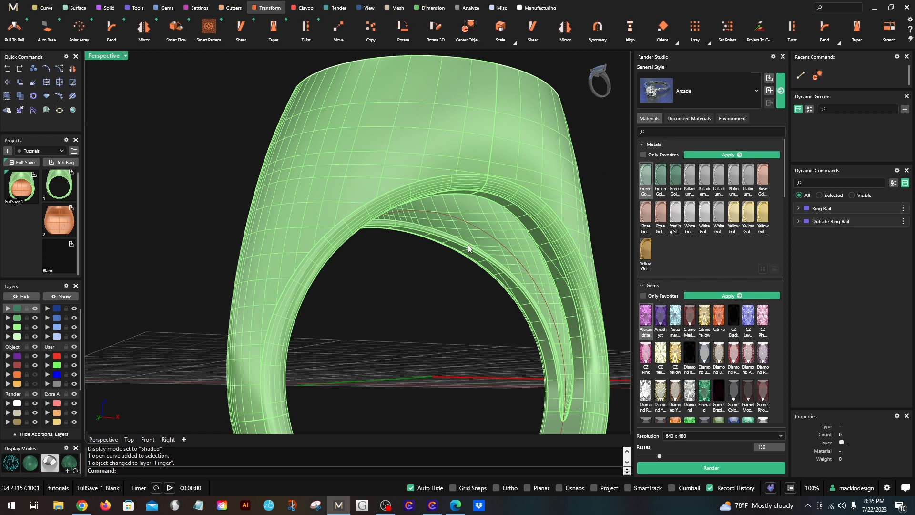
- Start duplicating edges with DupEdge, picking the cavity rim edges around the hollow's pointed tip on one side of the ring
right_click_drag(469, 249, 482, 294)
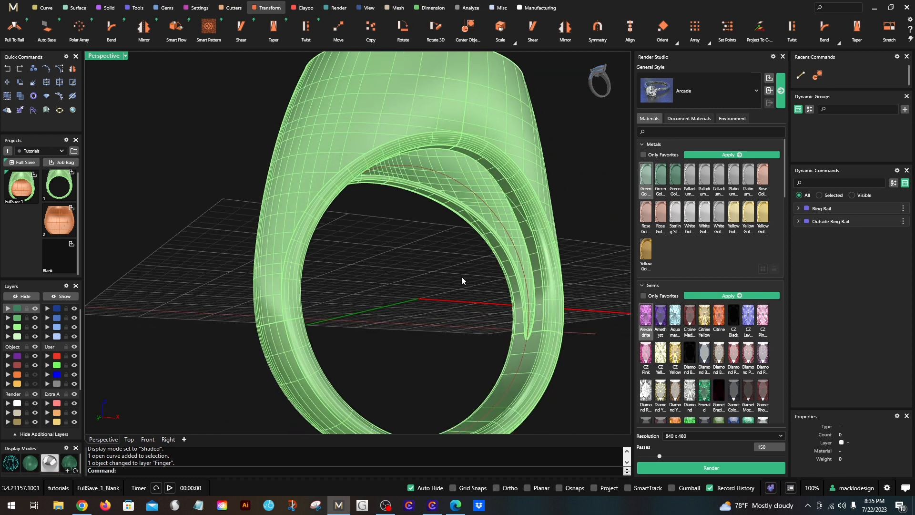
type("DupEdge")
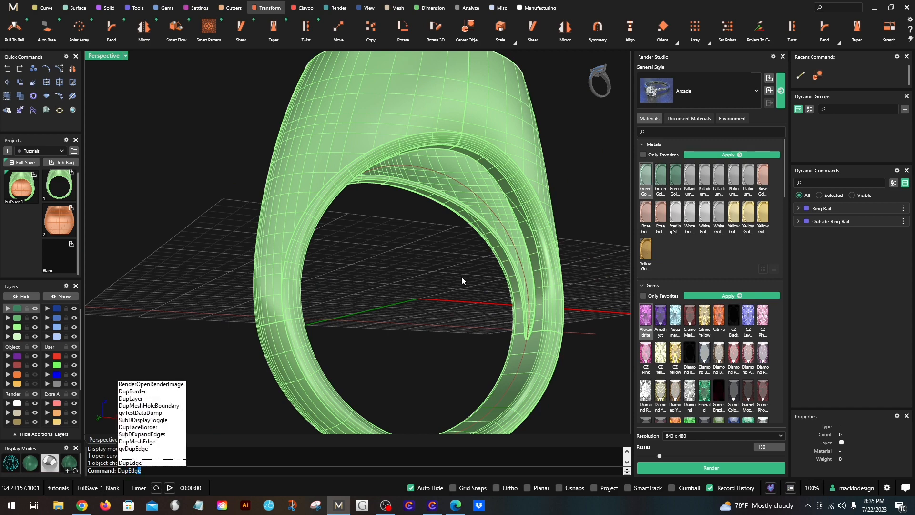
key("Return")
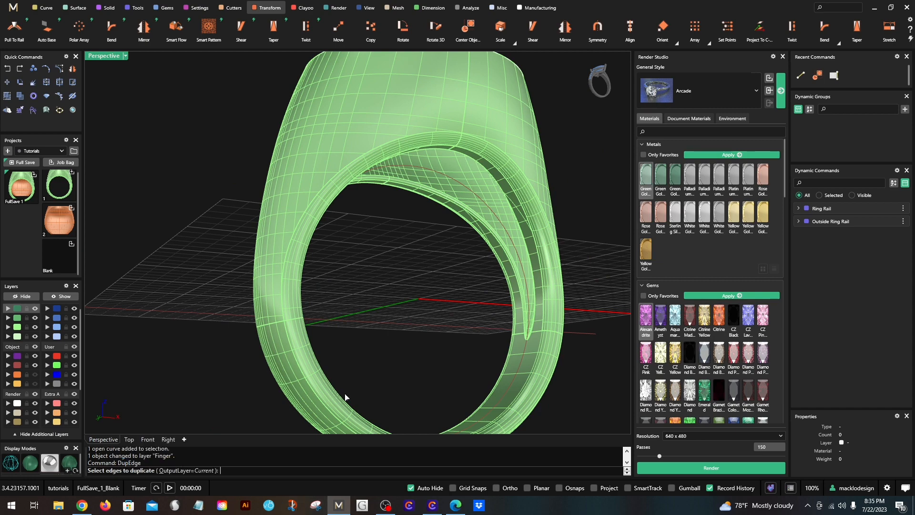
scroll(479, 331, "up", 5)
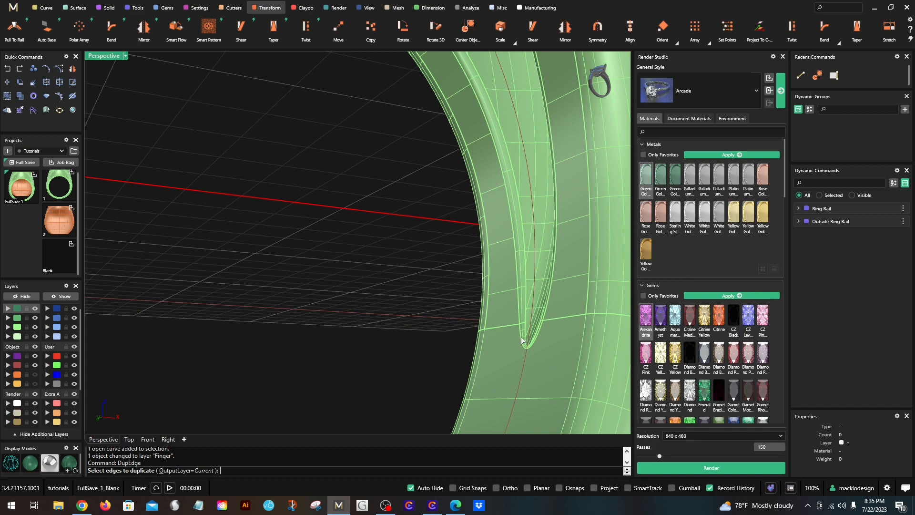
left_click(522, 340)
left_click(519, 321)
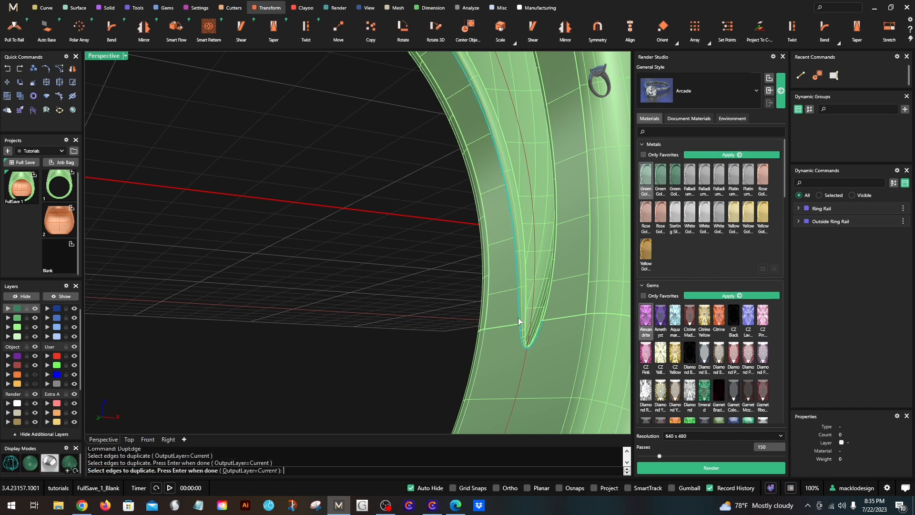
left_click(546, 317)
- Add the remaining cavity rim edges around the opposite side of the hollow and complete the edge duplication
scroll(544, 312, "down", 8)
right_click_drag(565, 322, 432, 281)
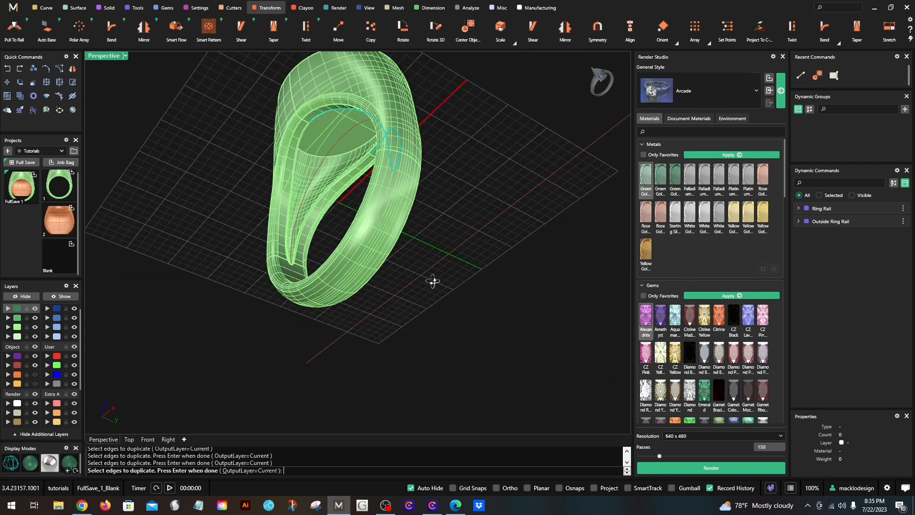
scroll(280, 150, "up", 8)
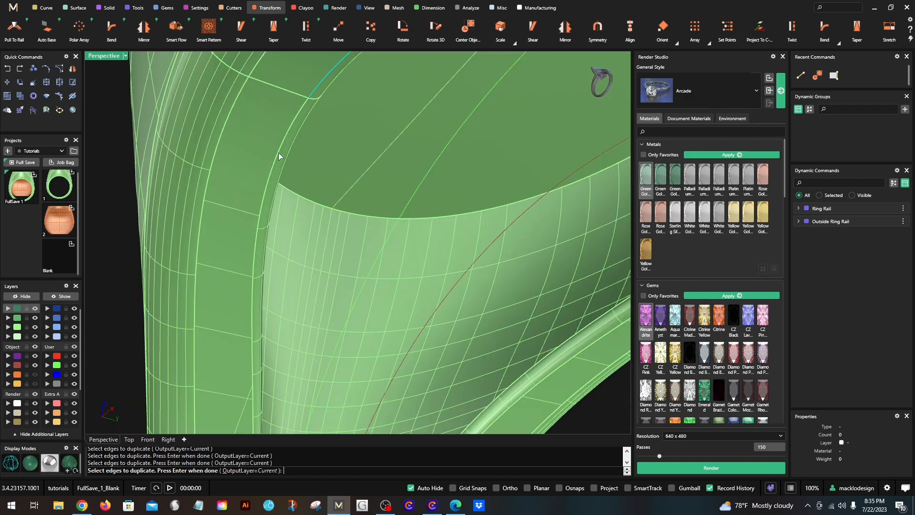
left_click(278, 152)
scroll(280, 157, "down", 6)
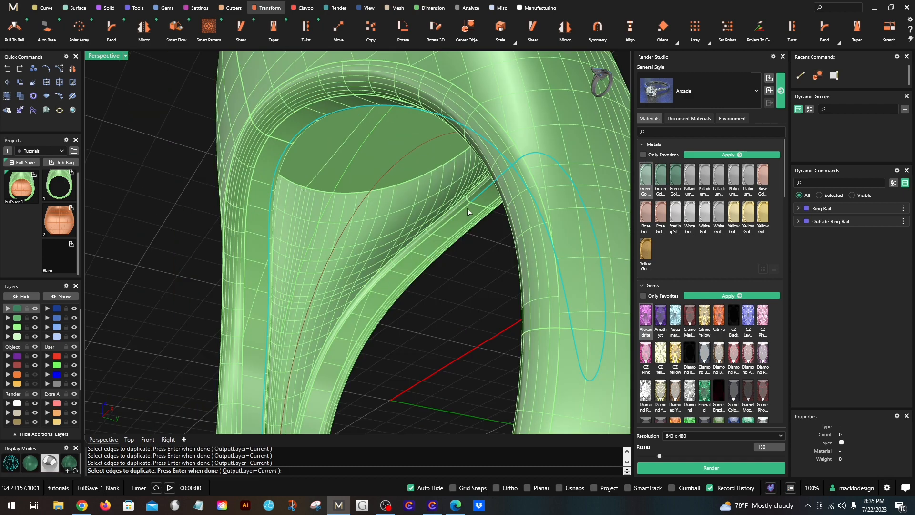
left_click(466, 207)
right_click_drag(445, 309, 431, 157, "shift")
scroll(245, 415, "up", 4)
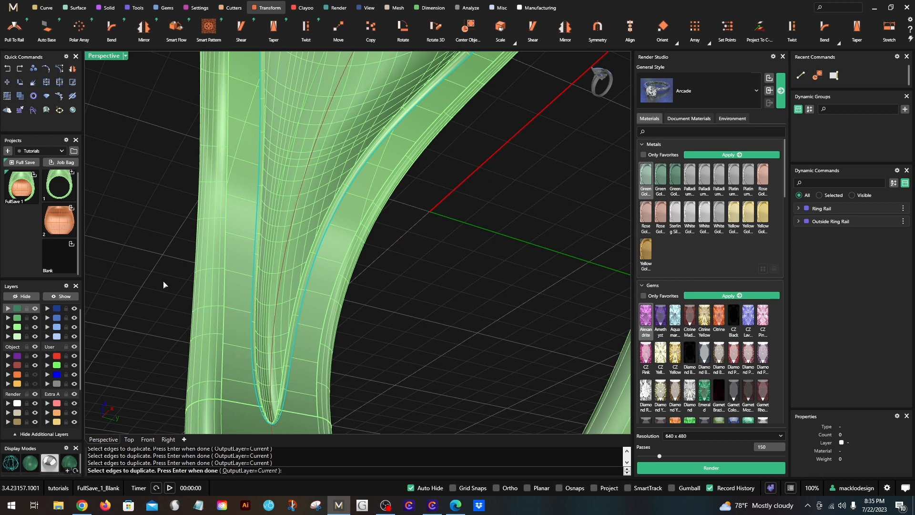
key("Return")
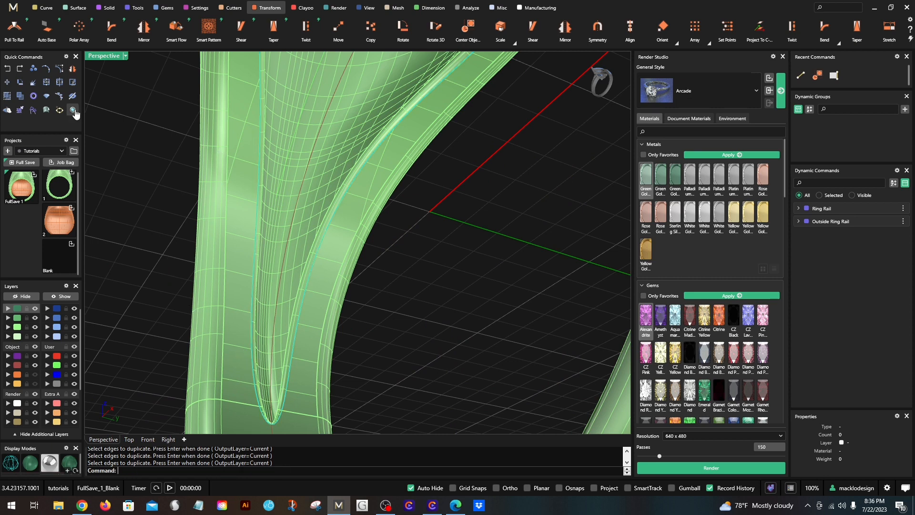
- Join the duplicated rim edges into one closed curve, accept the broken history, and return to the four-viewport layout
left_click(47, 83)
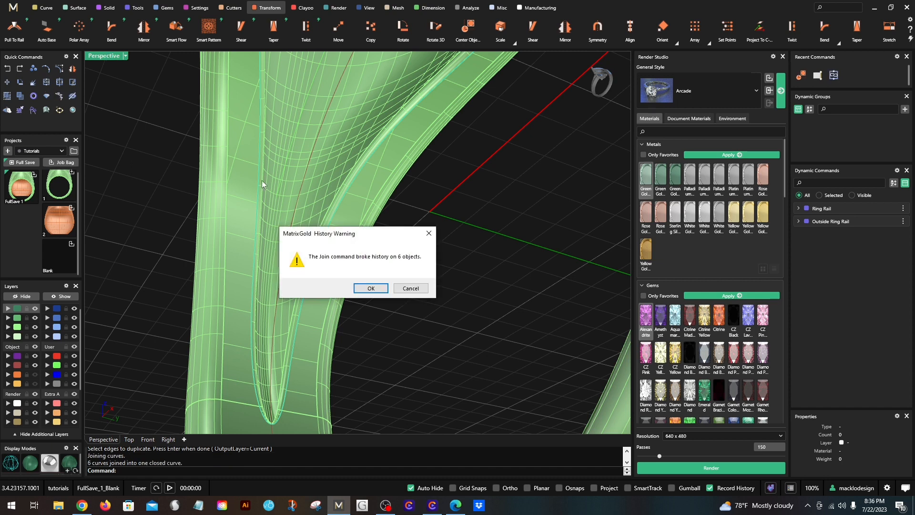
key("Return")
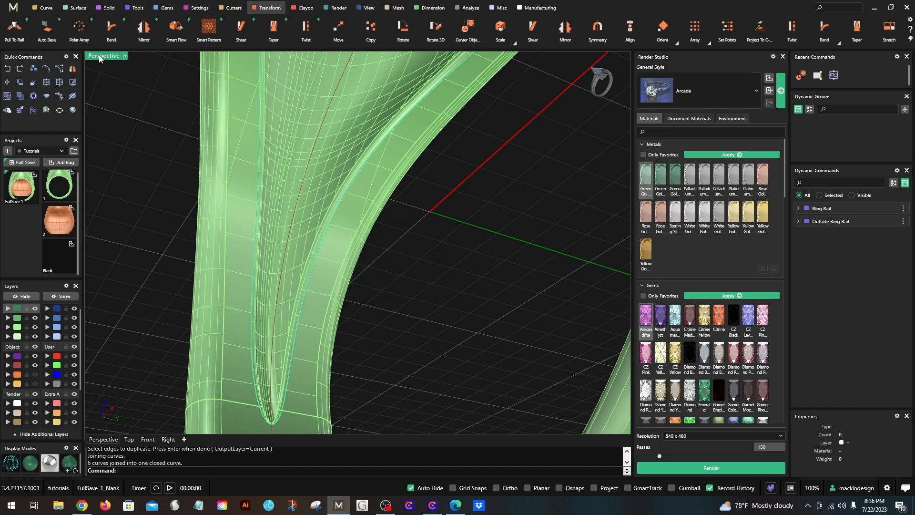
double_click(101, 59)
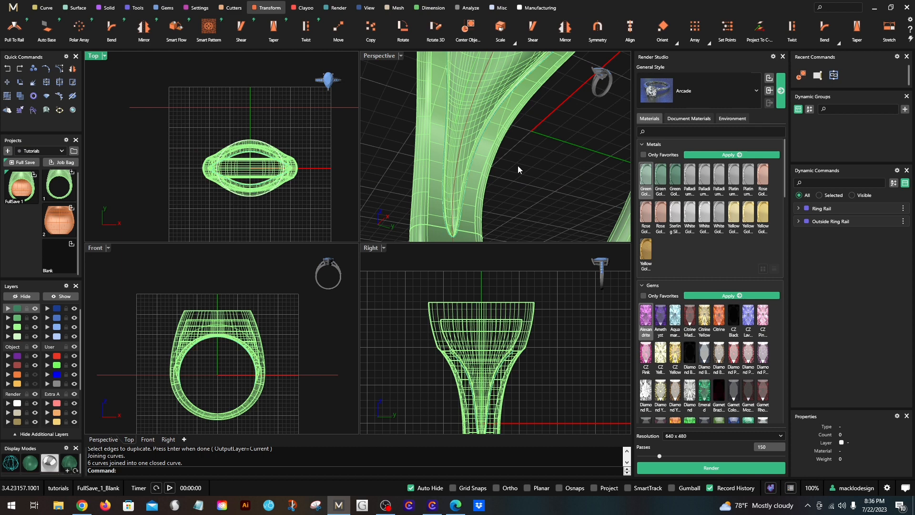
scroll(461, 223, "up", 2)
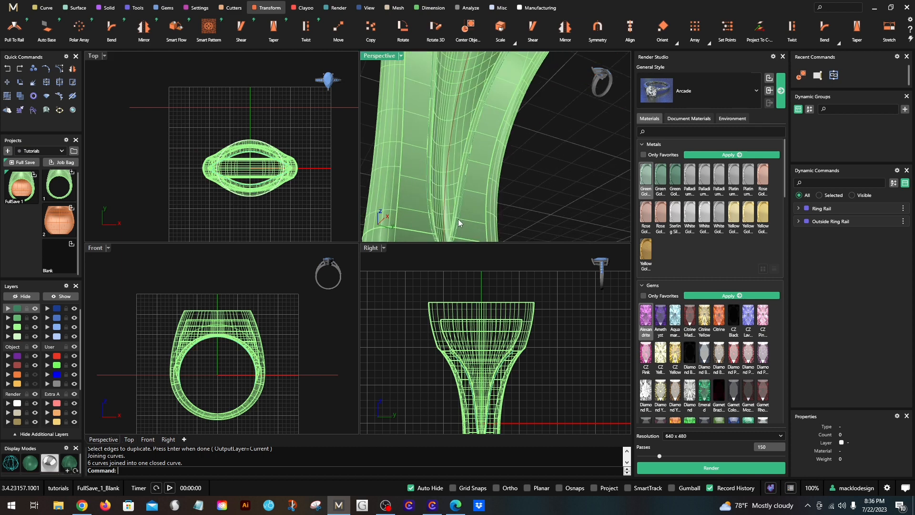
left_click(461, 222)
left_click(333, 137)
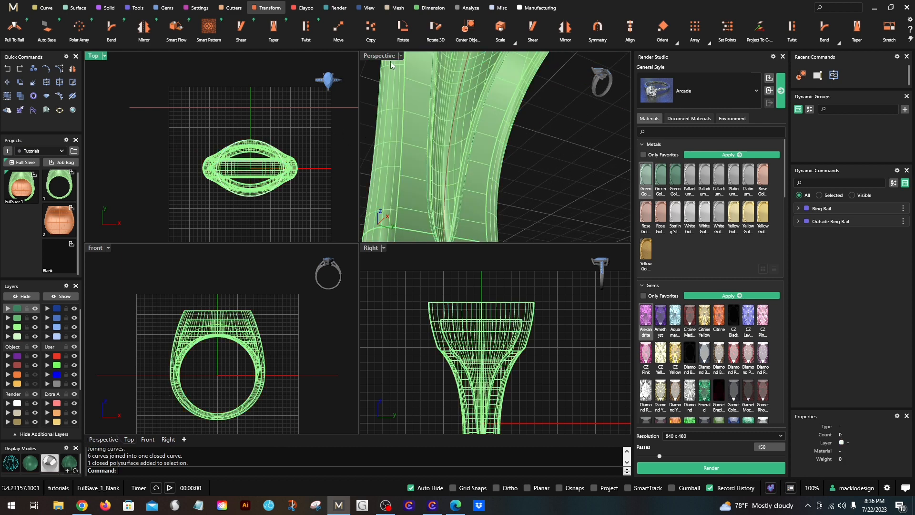
- Move the Ring Rail curve's seam point to the bottom of the ring with CrvSeam in the maximized perspective view
double_click(383, 59)
right_click_drag(391, 157, 453, 88)
left_click(453, 89)
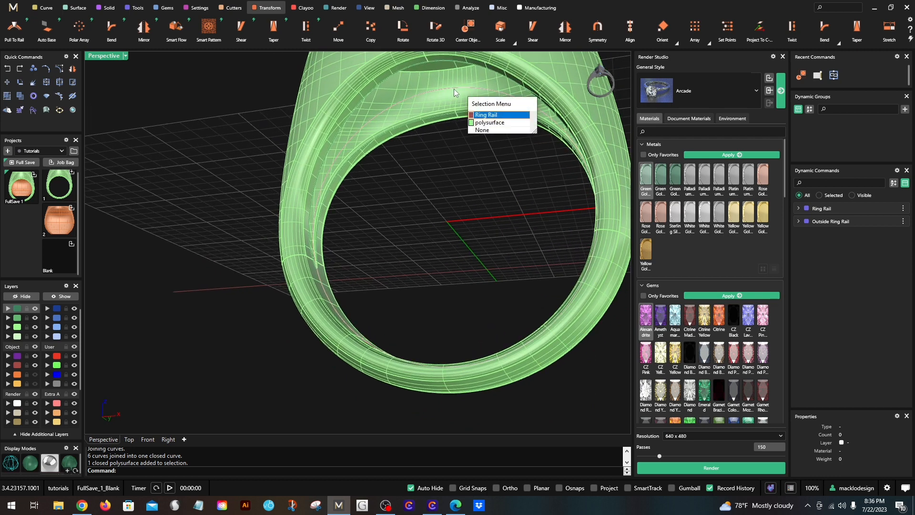
left_click(481, 114)
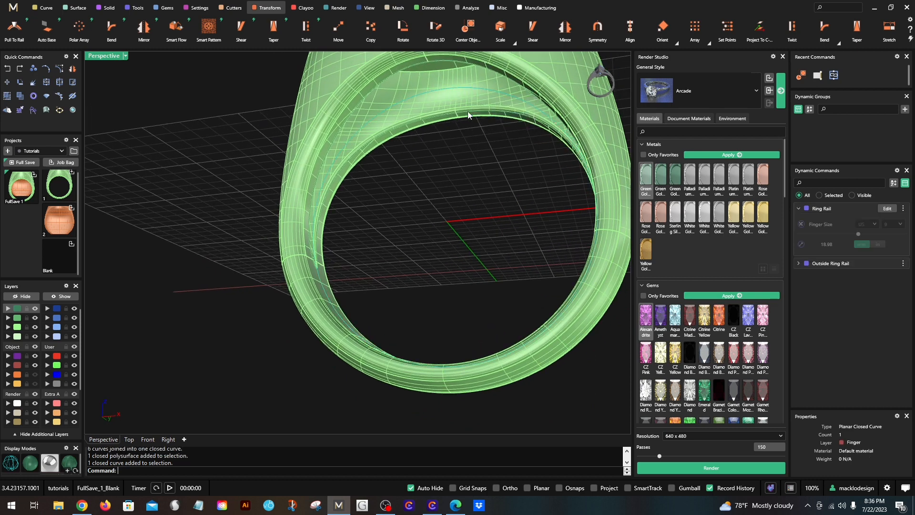
type("CrvSeam")
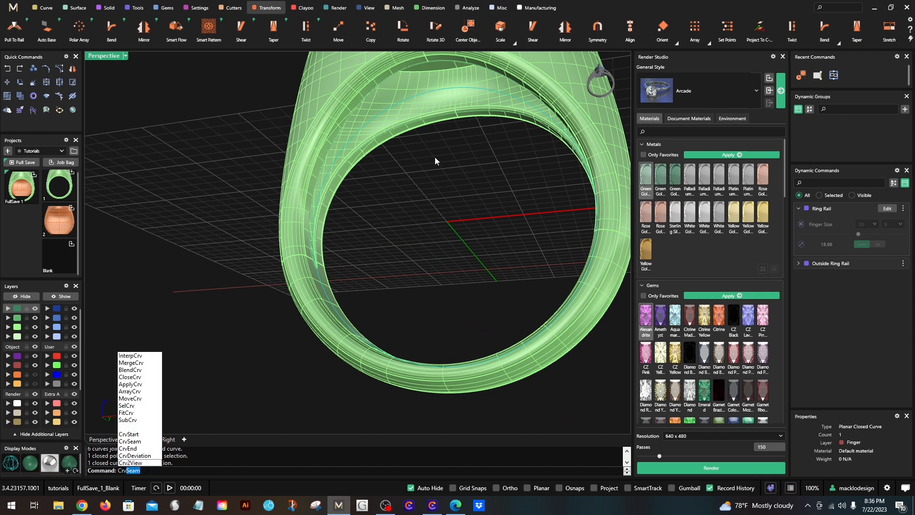
left_click(143, 442)
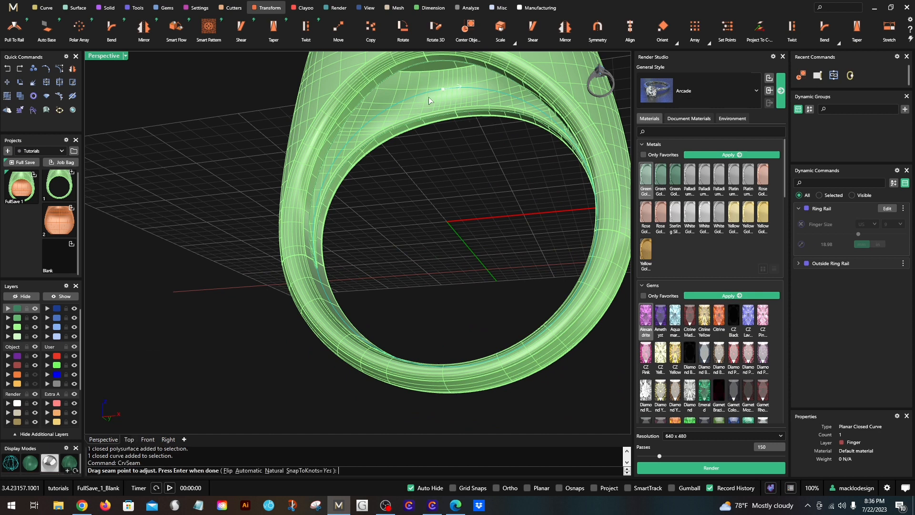
mouse_move(448, 114)
right_mouse_down()
mouse_move(453, 149)
mouse_move(447, 108)
right_mouse_up()
left_click_drag(447, 111, 450, 398)
key("Return")
- Examine how the straight finger line lies relative to the ring and its inner rail from above and below
scroll(449, 398, "down", 6)
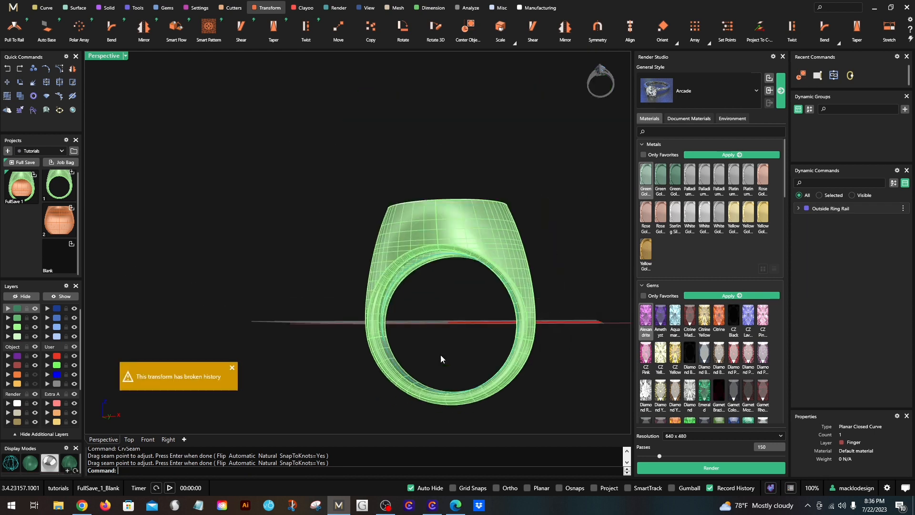
left_click(420, 324)
right_click_drag(420, 324, 422, 317)
scroll(413, 296, "up", 2)
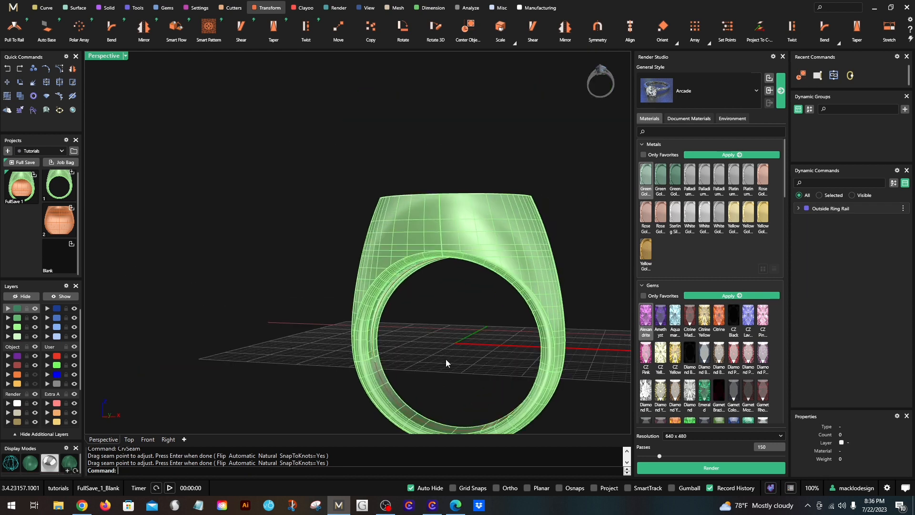
right_click_drag(446, 363, 447, 374)
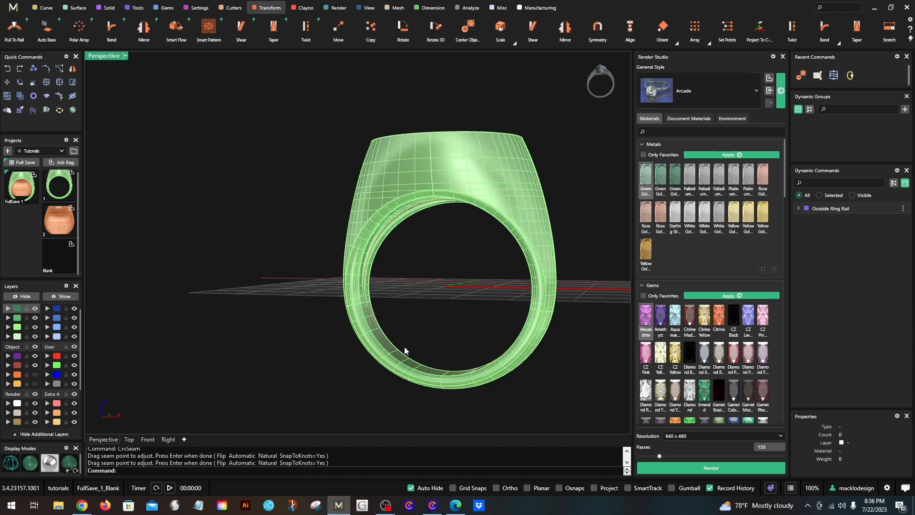
scroll(302, 297, "down", 3)
right_click_drag(282, 292, 308, 282)
scroll(271, 248, "up", 3)
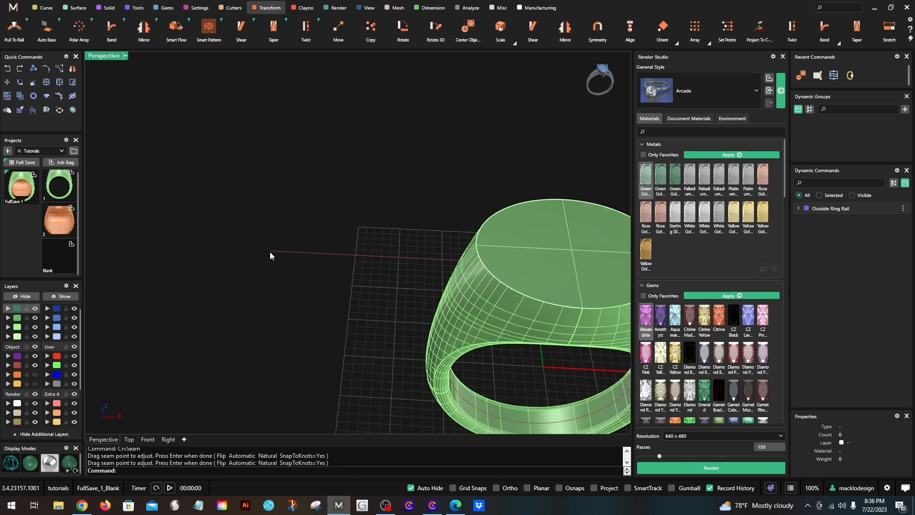
scroll(357, 250, "down", 6)
right_click_drag(469, 196, 482, 223)
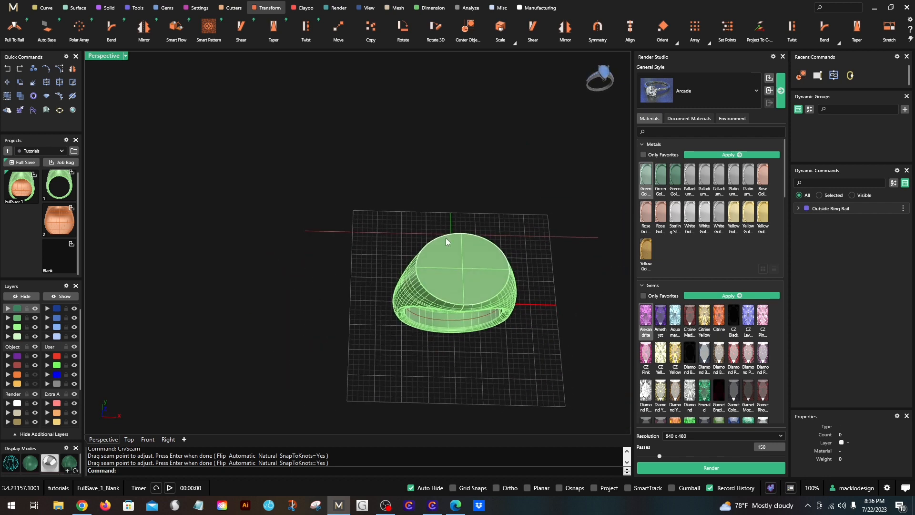
left_click(453, 232)
scroll(453, 232, "up", 2)
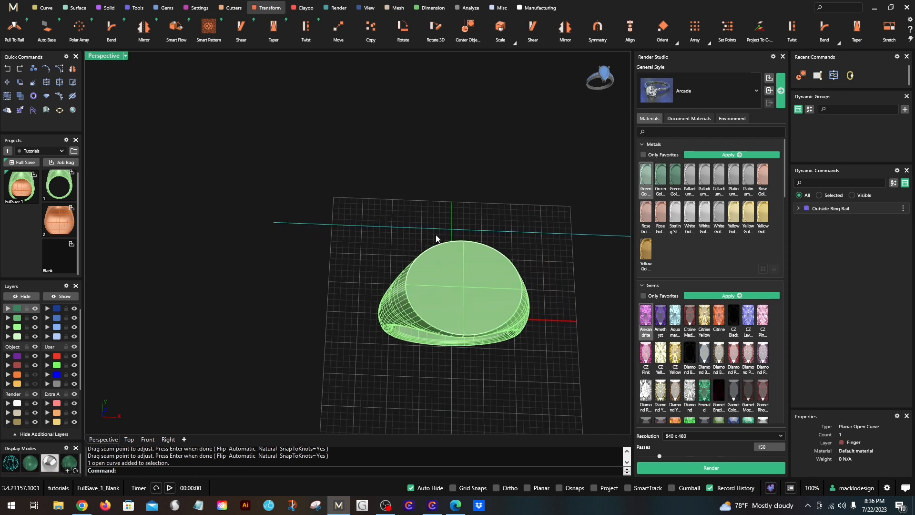
right_click_drag(493, 339, 465, 198)
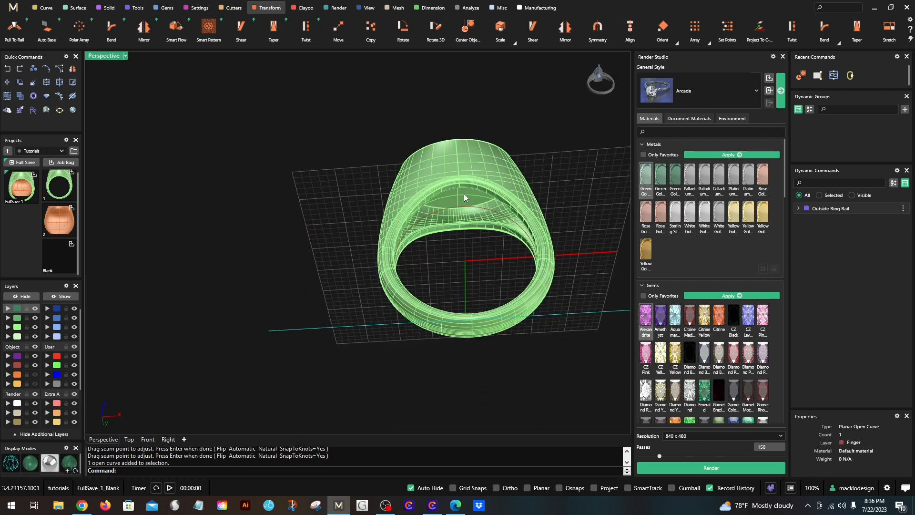
scroll(391, 216, "down", 4)
right_click_drag(391, 216, 399, 350)
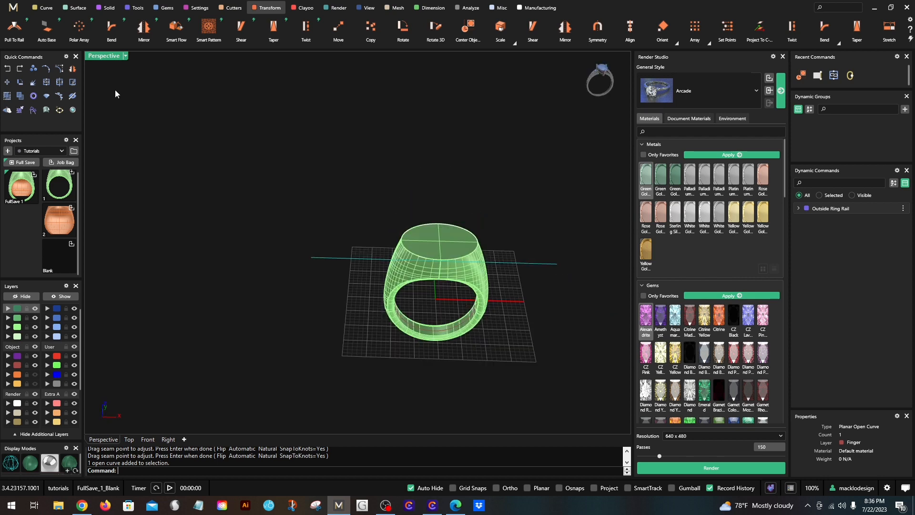
- Return to the four-viewport layout and deselect the straight finger line
double_click(103, 57)
left_click(257, 102)
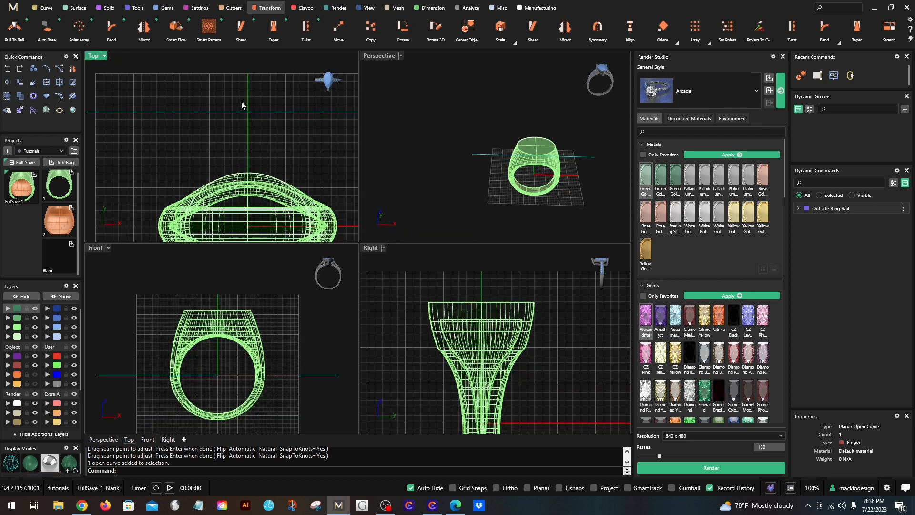
left_click(232, 145)
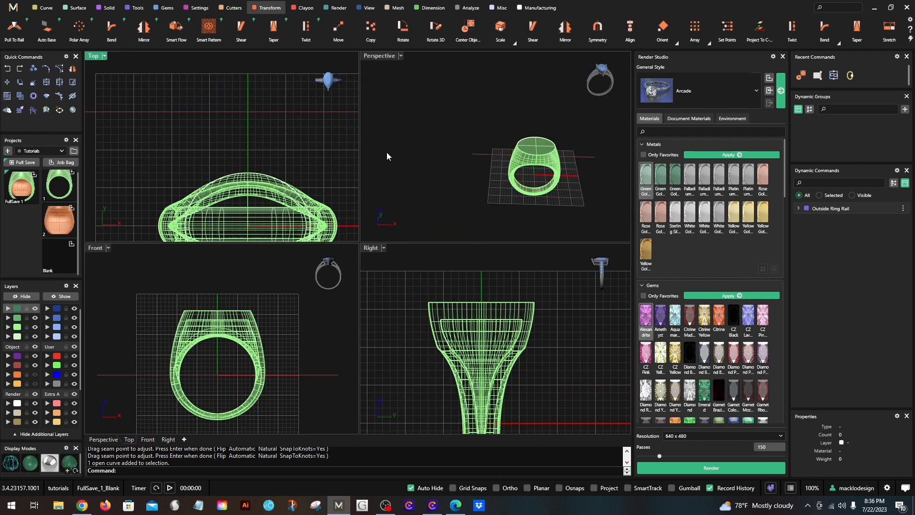
- Flow a copy of the closed cavity rim curve from the inner finger rail onto the straight finger line
right_click_drag(387, 153, 388, 76)
scroll(470, 189, "up", 10)
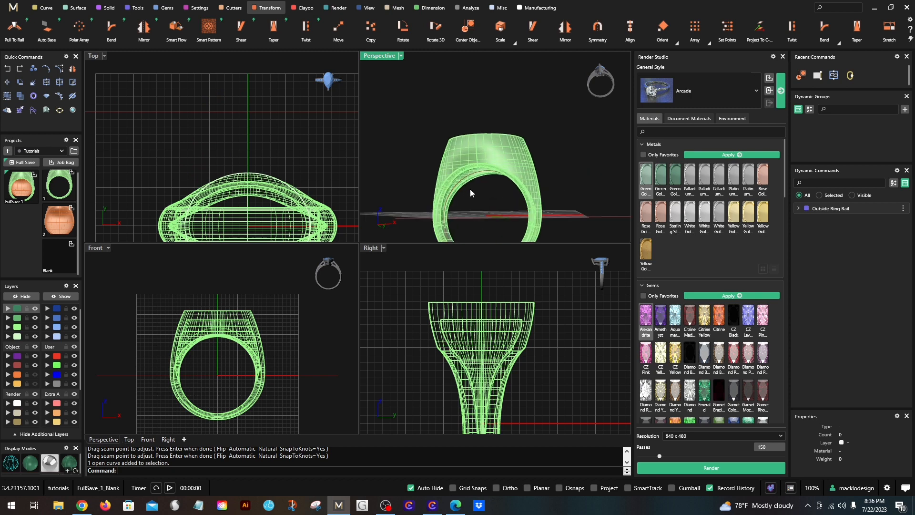
scroll(450, 123, "up", 3)
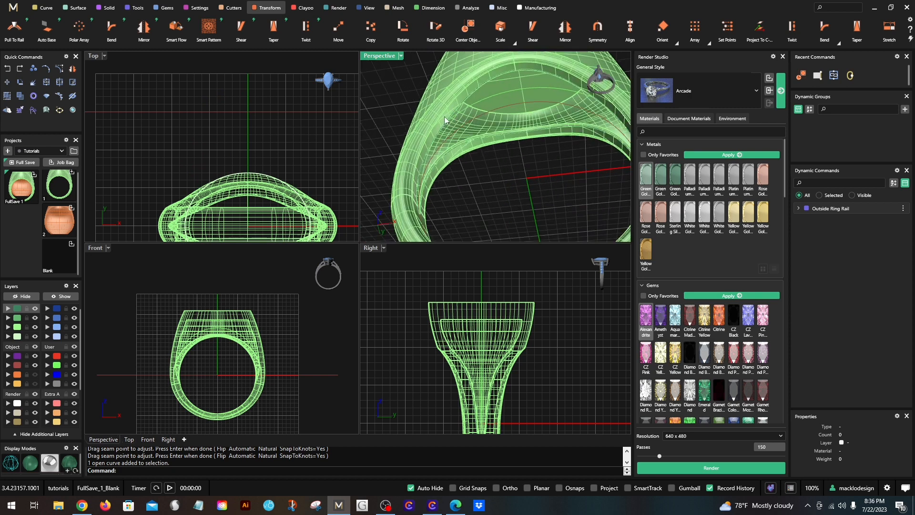
left_click(445, 125)
left_click(470, 140)
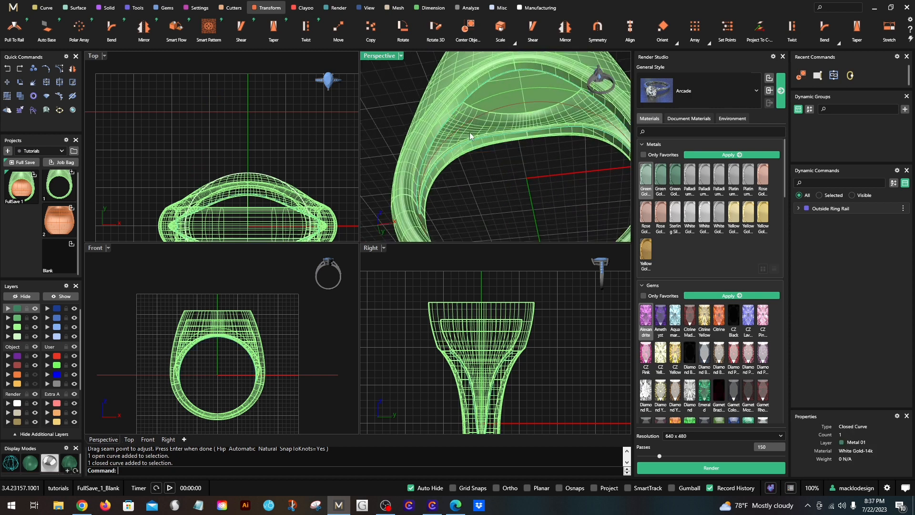
type("Flow")
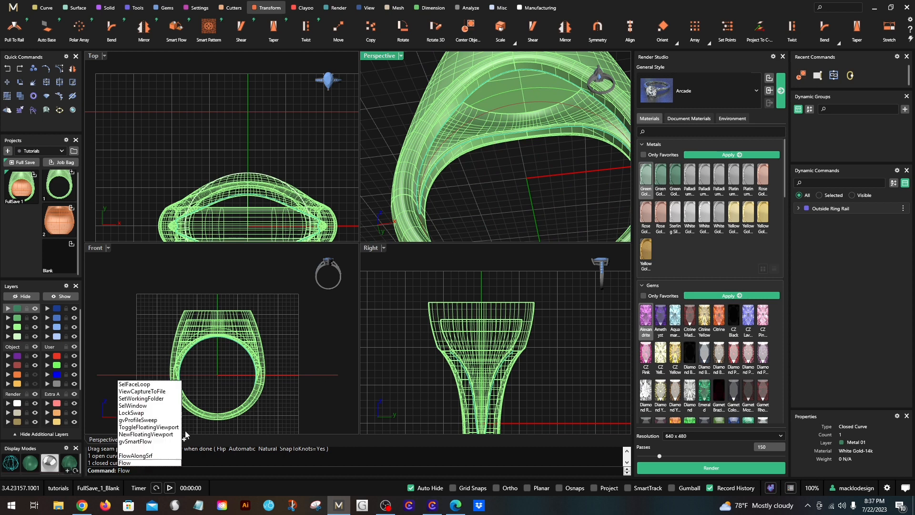
key("Return")
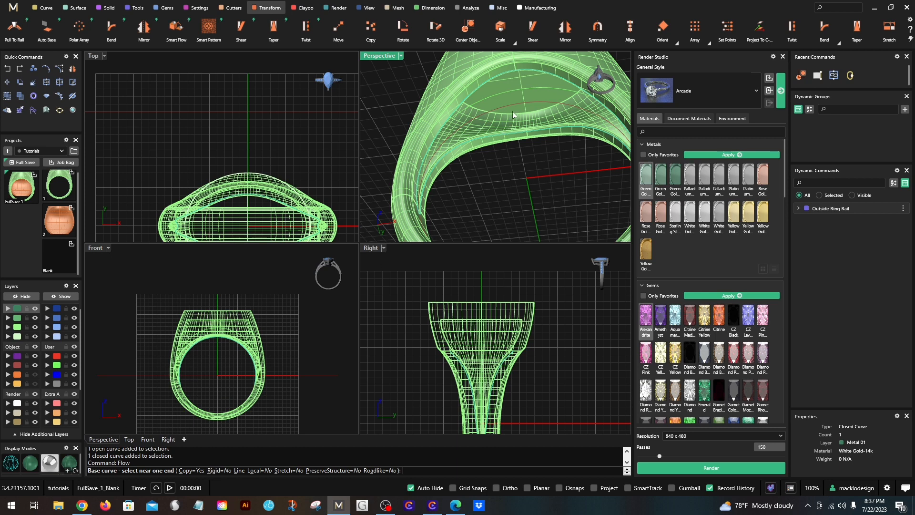
right_click_drag(504, 138, 496, 121, "shift")
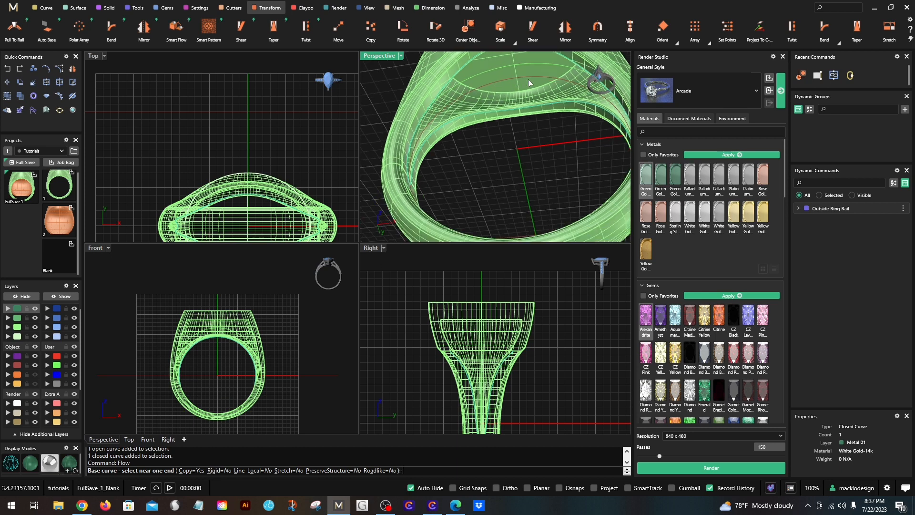
scroll(527, 80, "up", 2)
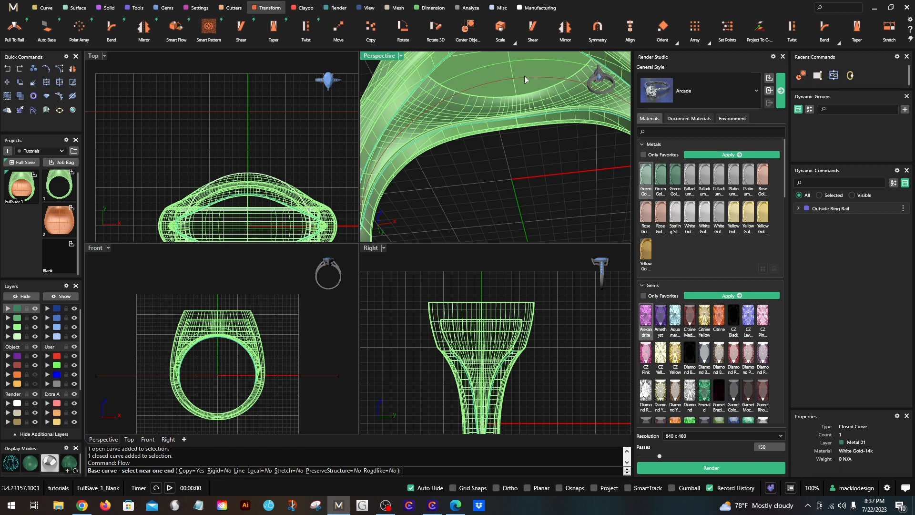
scroll(534, 76, "down", 2)
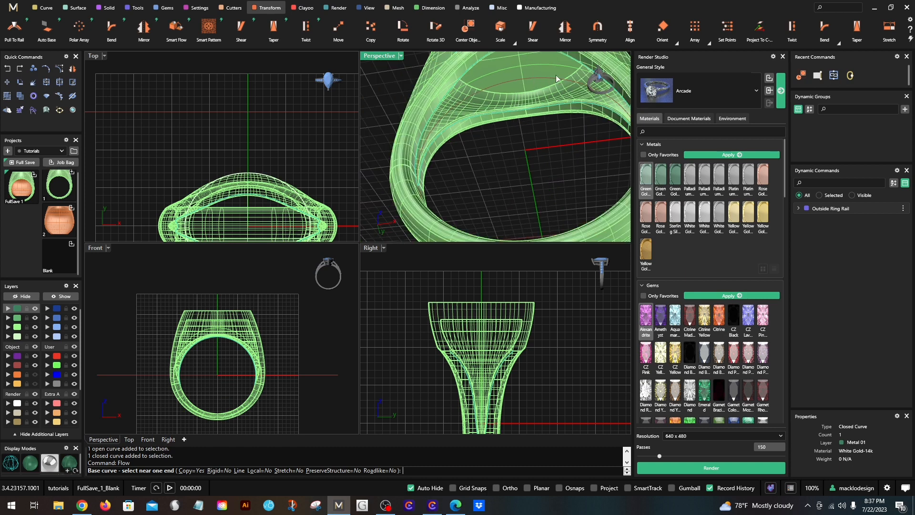
left_click(556, 77)
scroll(556, 77, "down", 4)
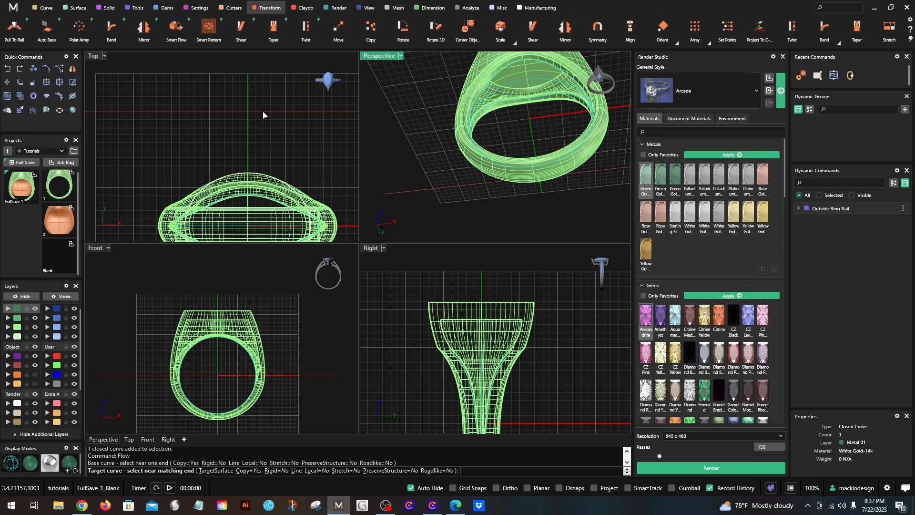
left_click(279, 115)
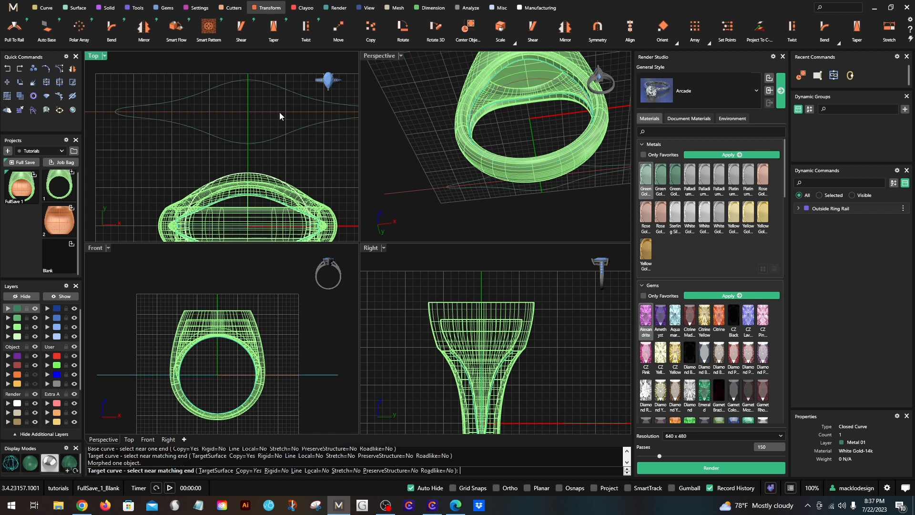
- Examine the flattened cavity outline against the ring's hollow from above and below
scroll(449, 102, "down", 5)
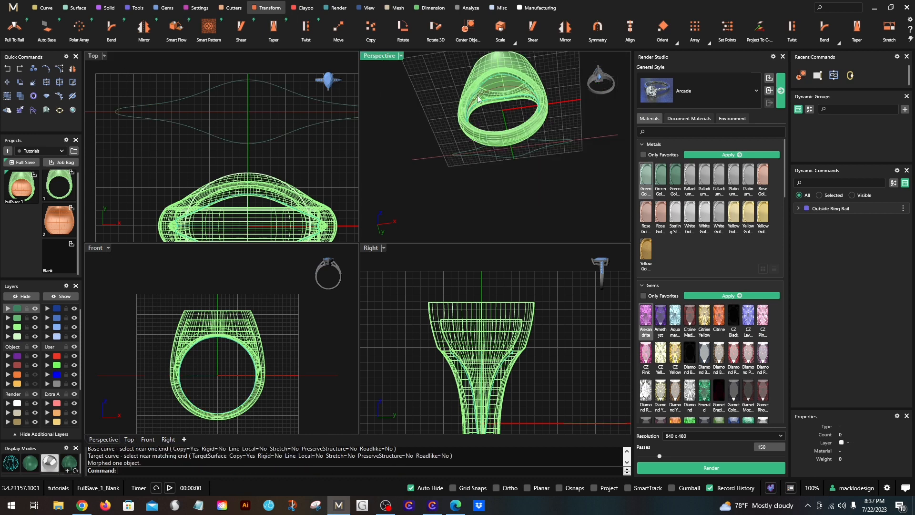
right_click_drag(460, 112, 525, 58)
right_click_drag(507, 115, 464, 138)
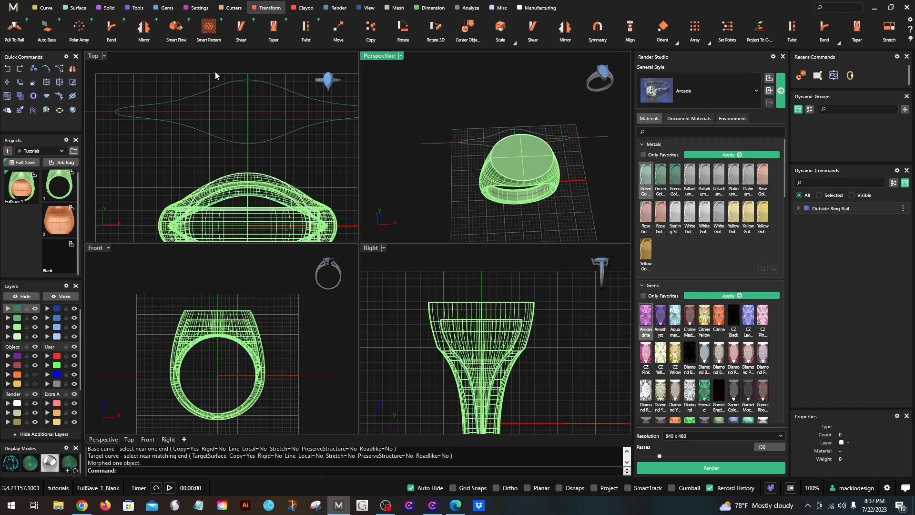
right_click_drag(538, 184, 488, 92)
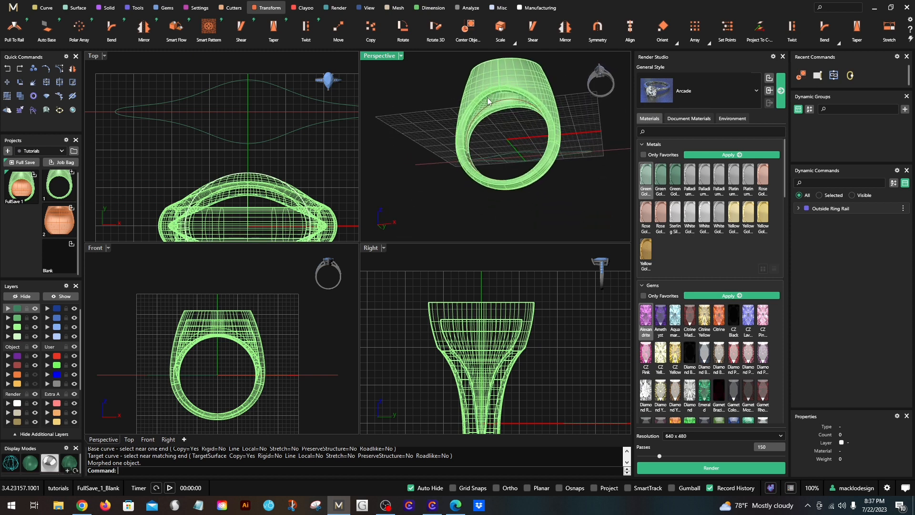
right_click_drag(482, 131, 467, 112)
scroll(146, 112, "down", 2)
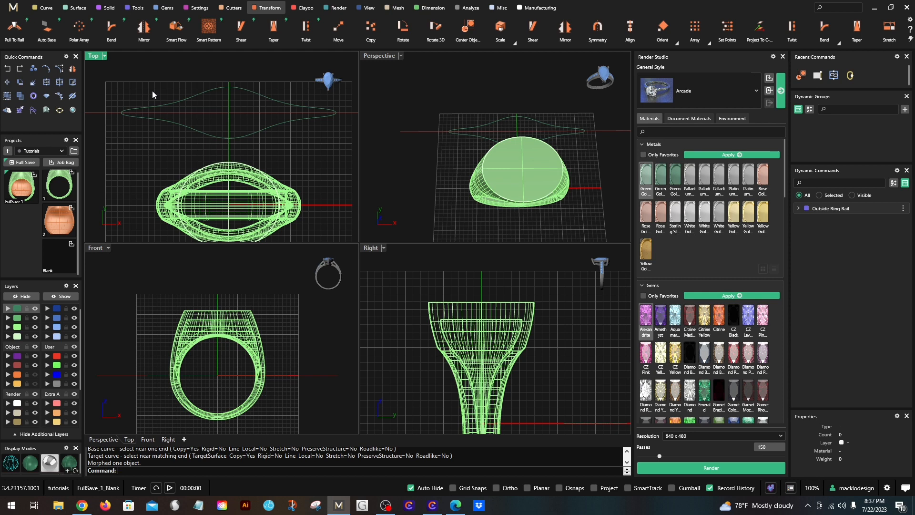
- Maximize the Top viewport with the flattened outline in view and bring up the curve-drawing commands
double_click(93, 58)
scroll(256, 139, "down", 4)
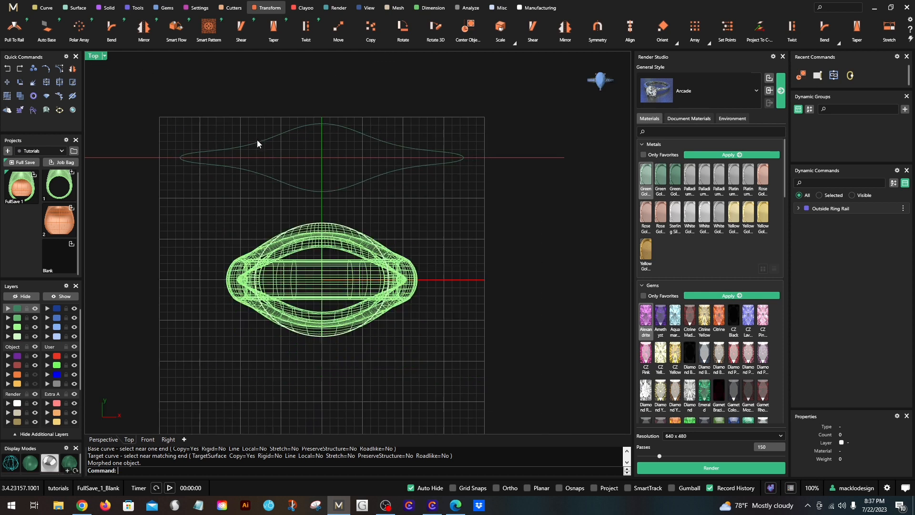
left_click(46, 8)
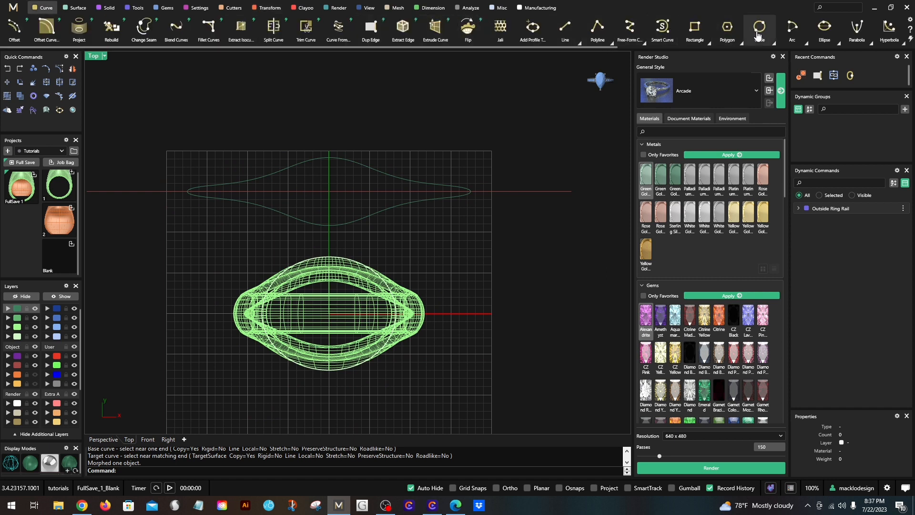
left_click(794, 39)
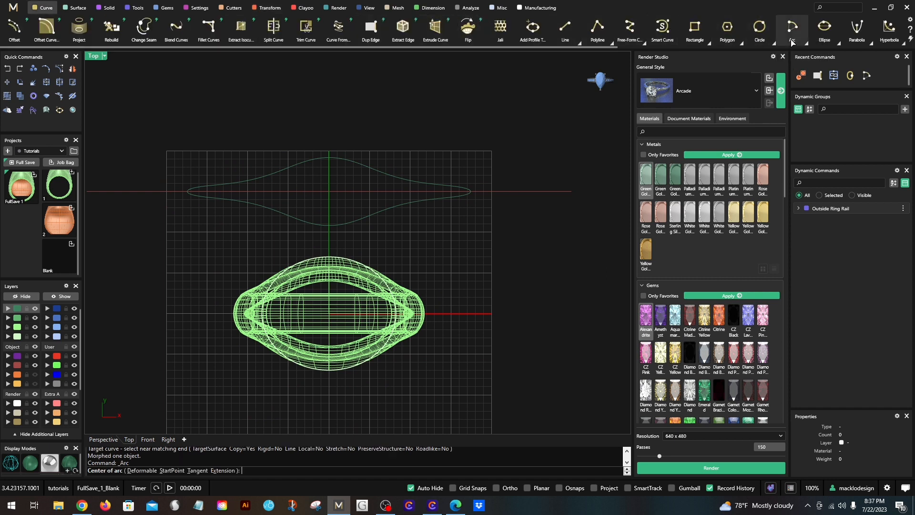
left_click(793, 29)
left_click(805, 46)
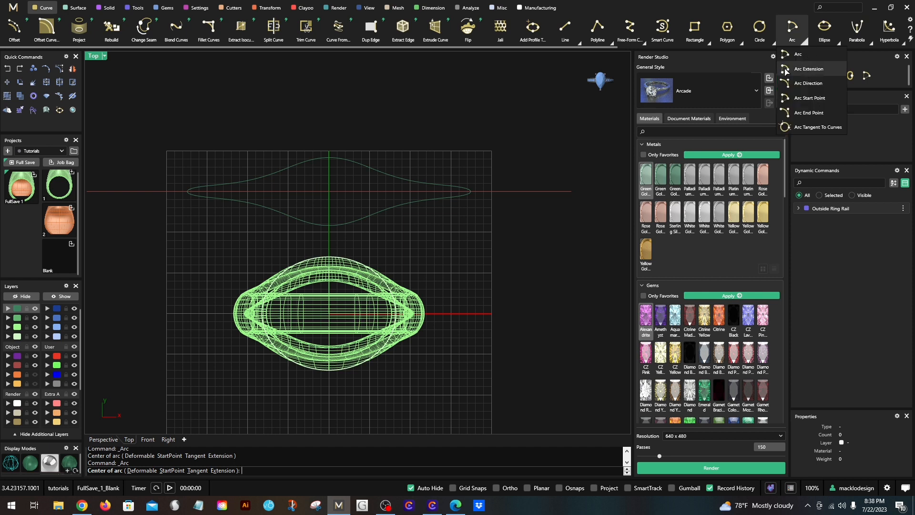
left_click(793, 81)
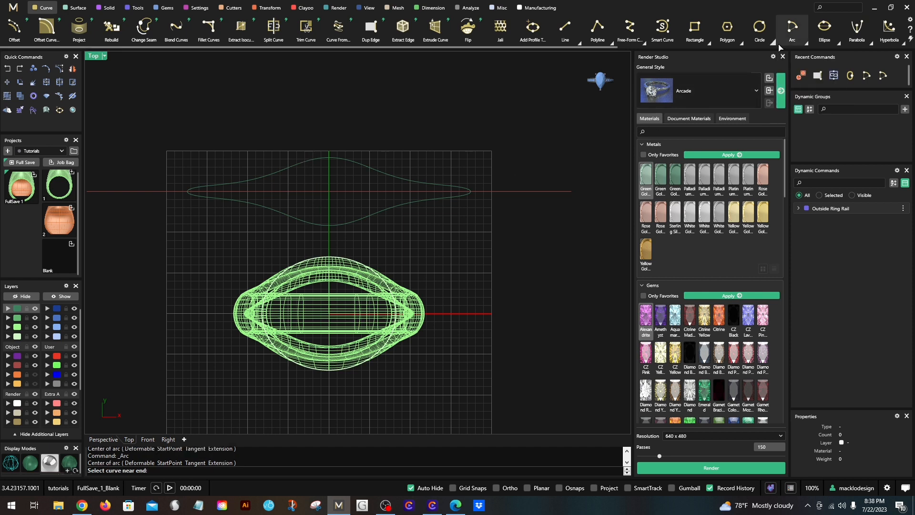
left_click(805, 43)
left_click(791, 69)
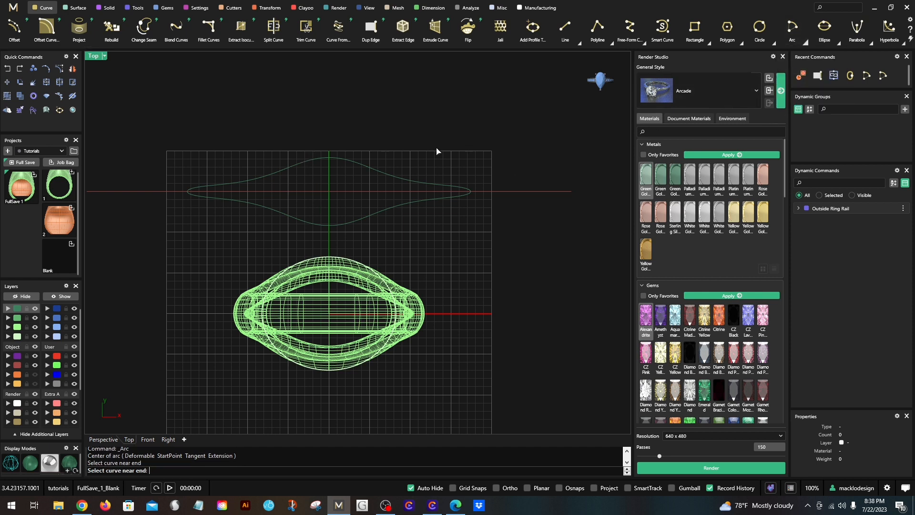
- Draw an arc by start point, end point and direction beside the vertical centerline, and move it down over the flattened outline
left_click(805, 42)
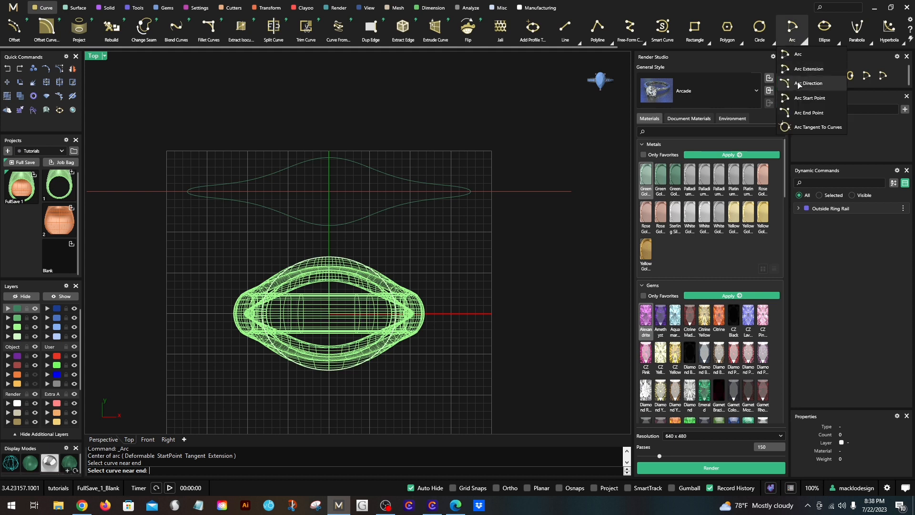
left_click(808, 98)
left_click(316, 132)
left_click(250, 159)
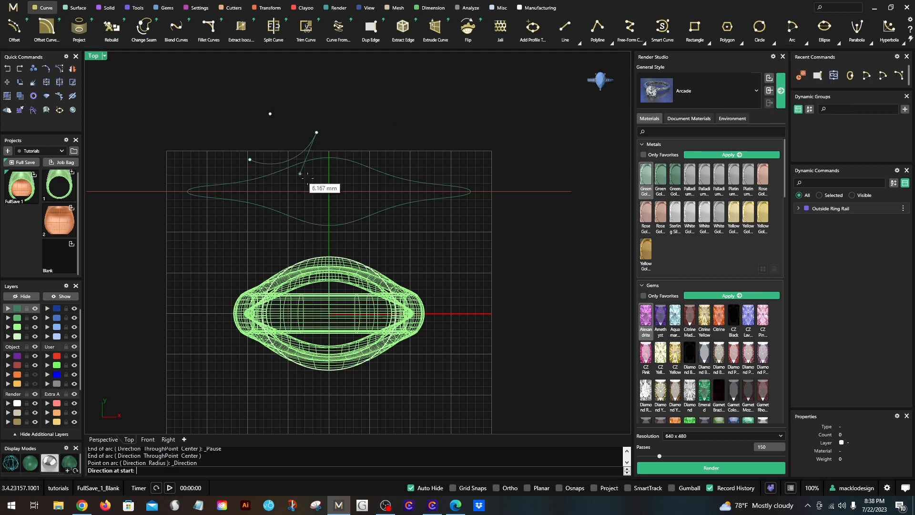
left_click(320, 187)
left_click_drag(314, 141, 322, 150)
- Offset the arc outward by 0.8 mm and shift the arc pair away from the vertical centerline until the outer arc touches the finger line
type("Of")
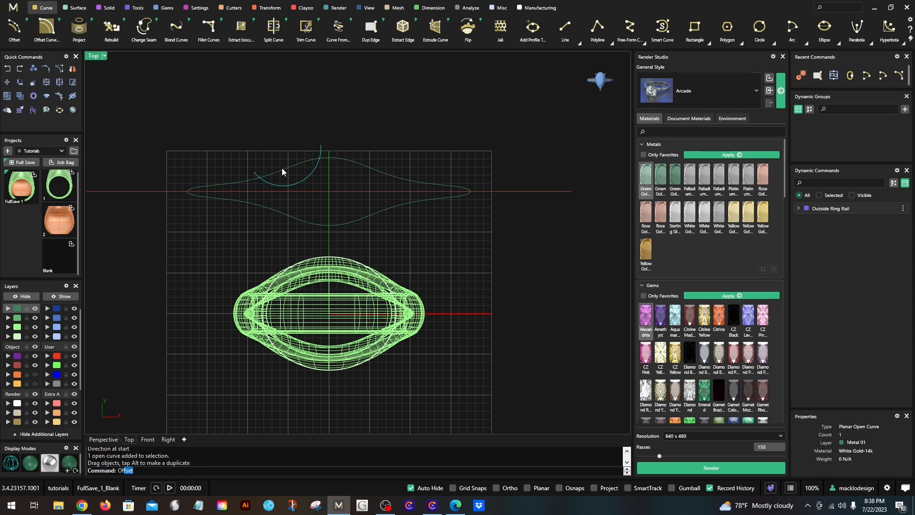
type("fset")
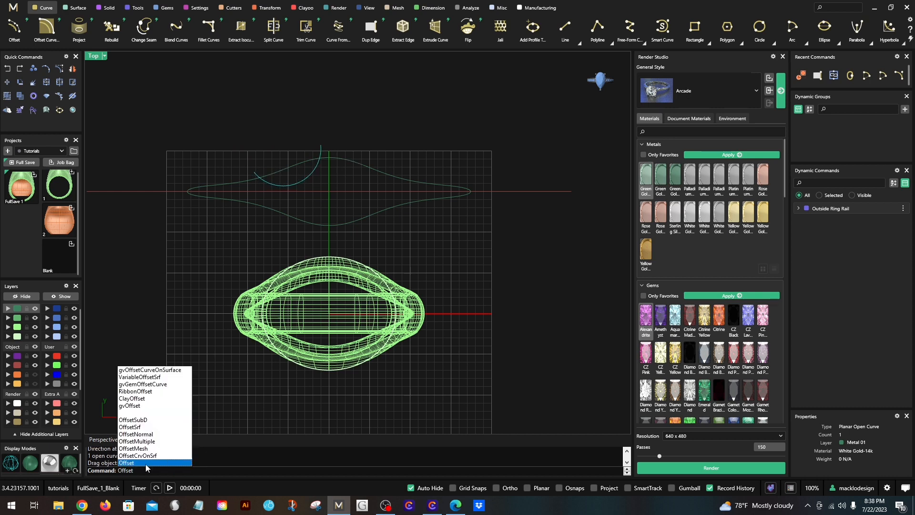
key("Return")
scroll(281, 185, "up", 2)
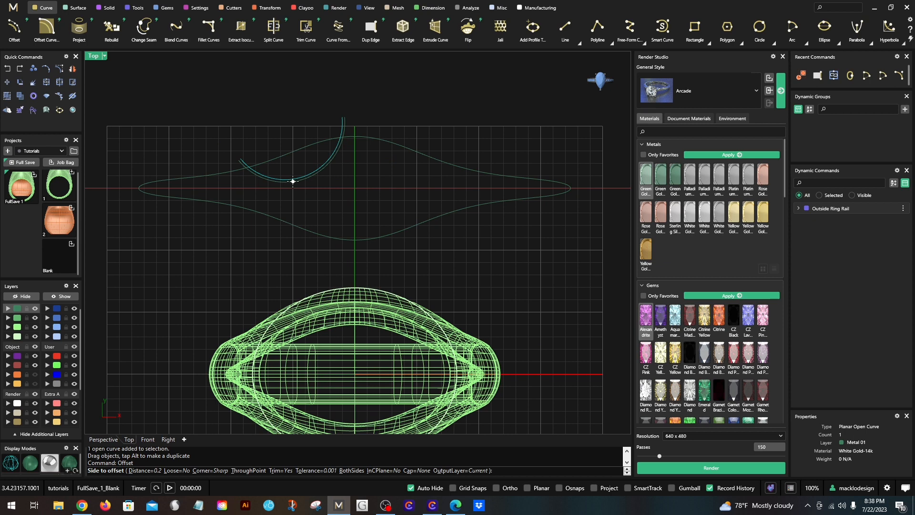
type(".8")
left_click(337, 173)
scroll(332, 157, "up", 2)
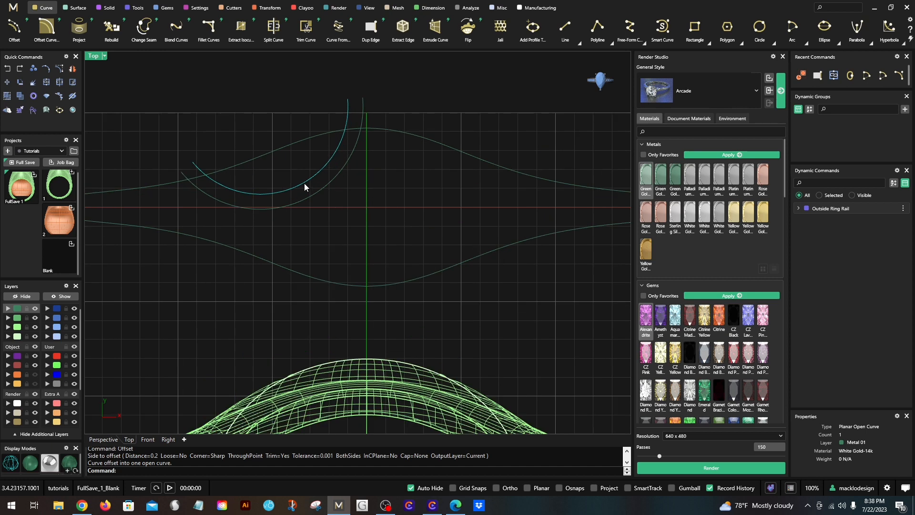
left_click_drag(305, 183, 220, 191)
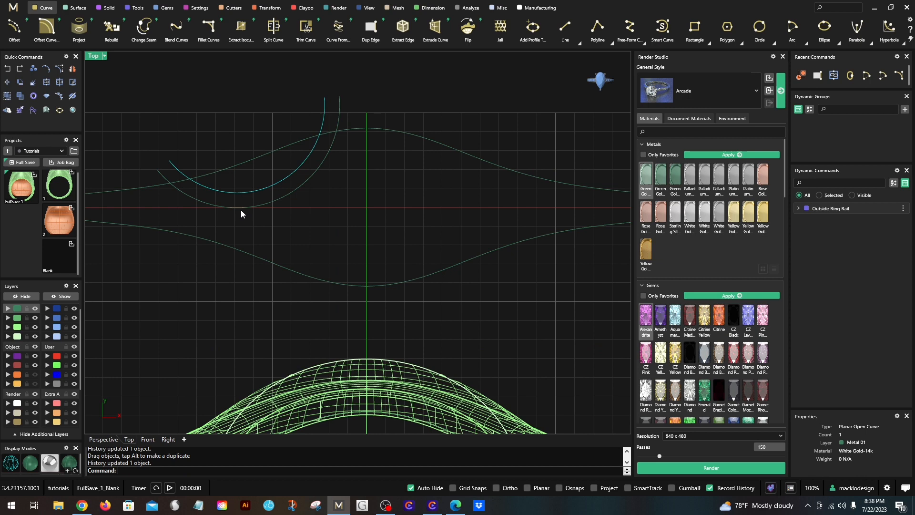
- Mirror both arcs across the straight finger line, starting the mirror plane at the line's midpoint
left_click(267, 203, "shift")
left_click(72, 68)
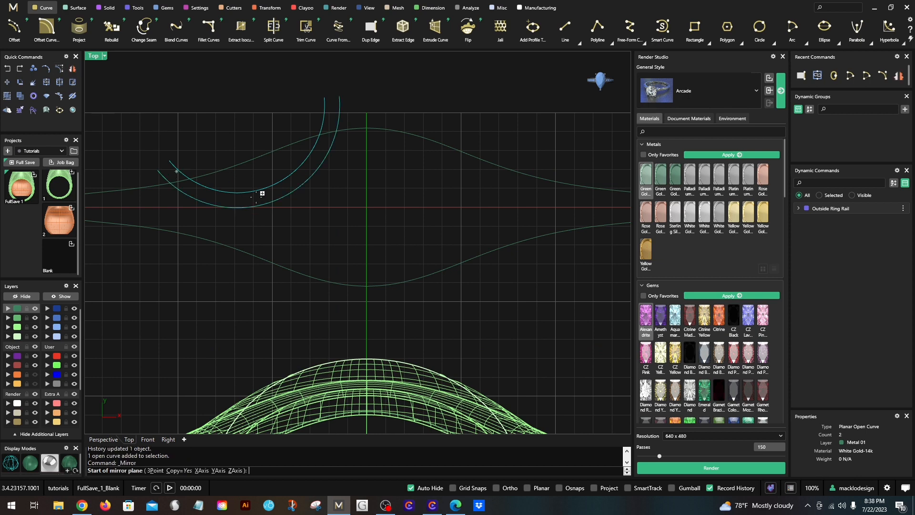
left_click(365, 207)
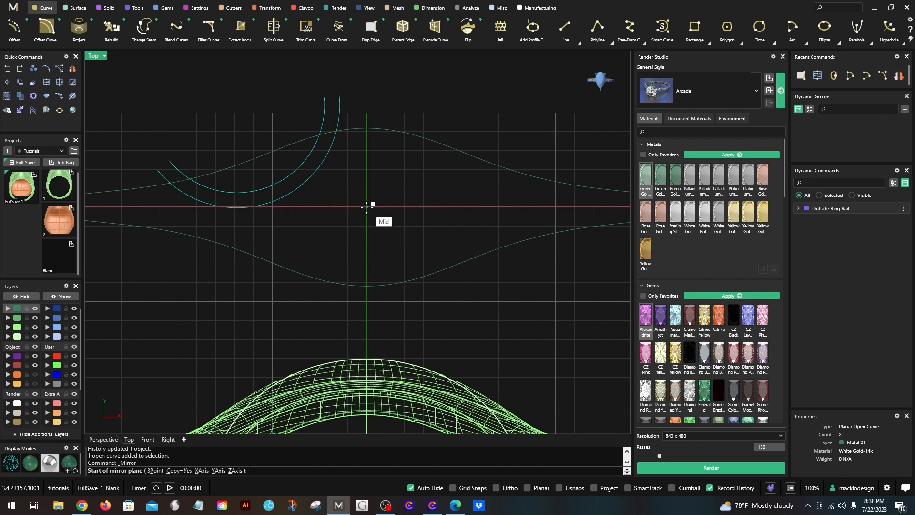
scroll(355, 205, "down", 2)
left_click(308, 206)
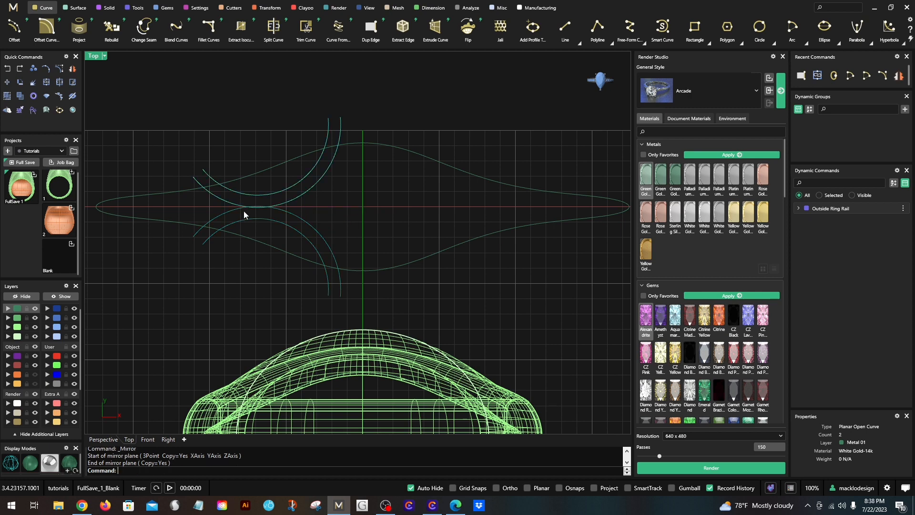
- Mirror all four arcs across the vertical centerline, starting the mirror plane at 0,0,0
left_click(285, 213, "shift")
left_click(286, 225, "shift")
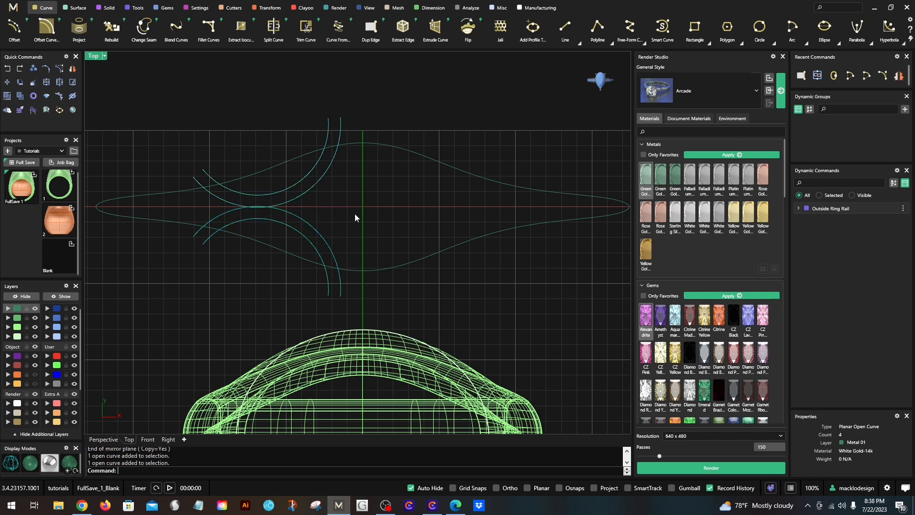
right_click(356, 214)
type("0,0,0")
key("Return")
left_click(365, 109)
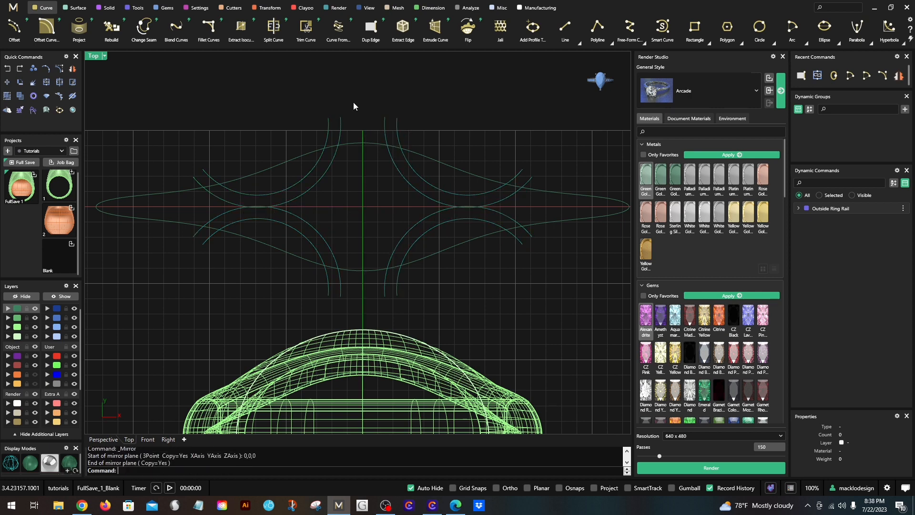
scroll(355, 133, "down", 2)
scroll(244, 151, "up", 2)
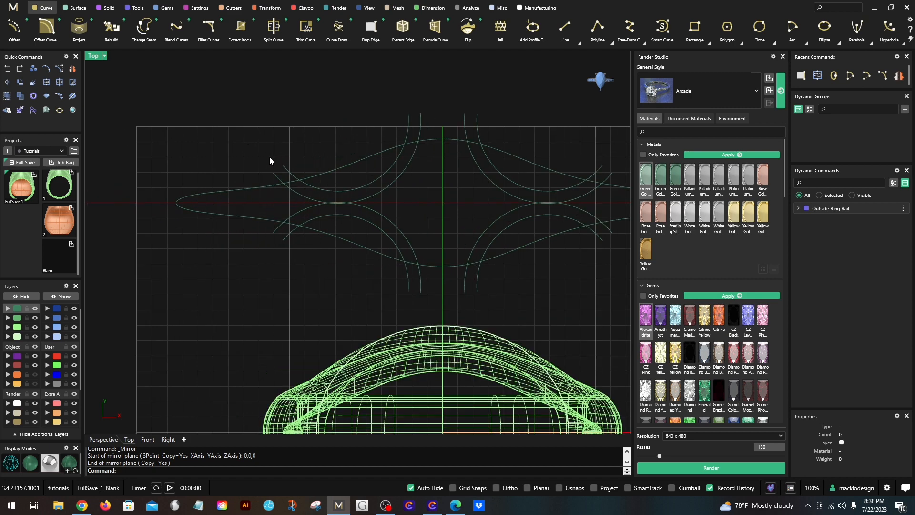
- Copy the upper arc pair on one side of the vertical centerline about 4.5 mm across toward the centerline
scroll(258, 215, "up", 1)
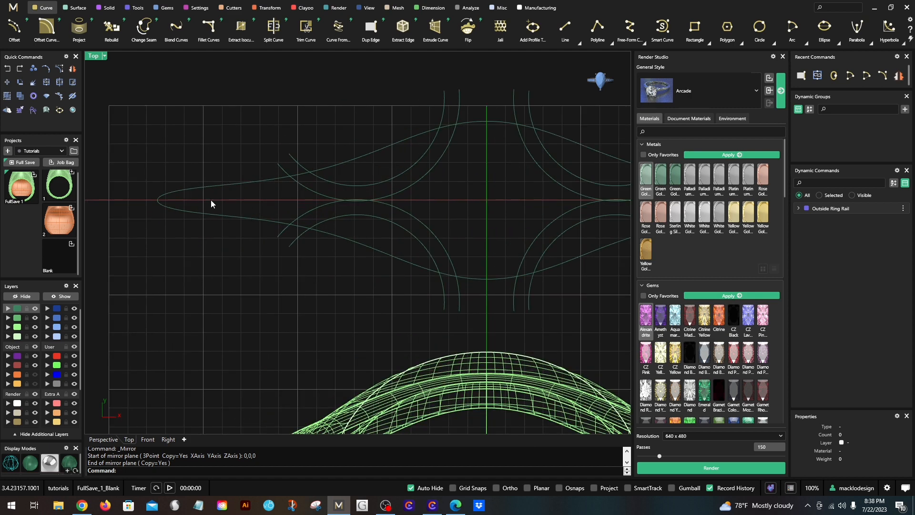
scroll(211, 204, "down", 2)
scroll(342, 207, "up", 2)
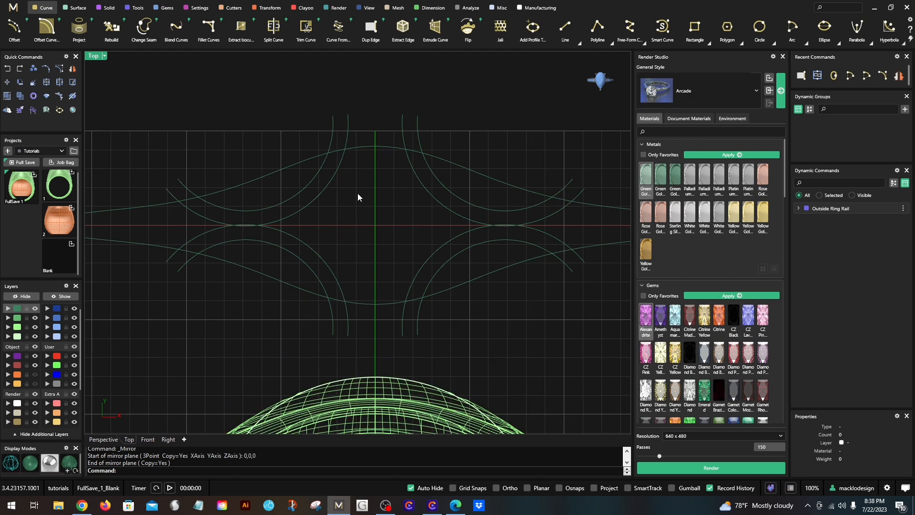
right_click_drag(347, 192, 296, 180)
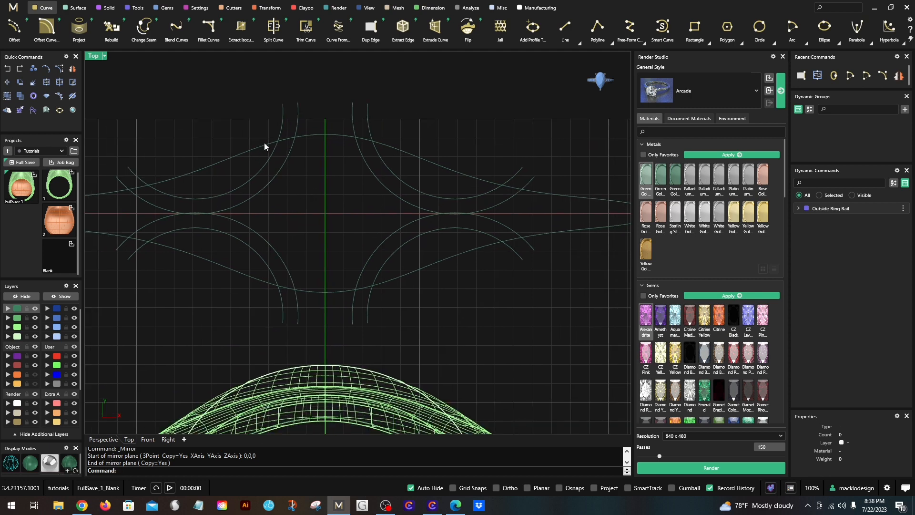
left_click(263, 190)
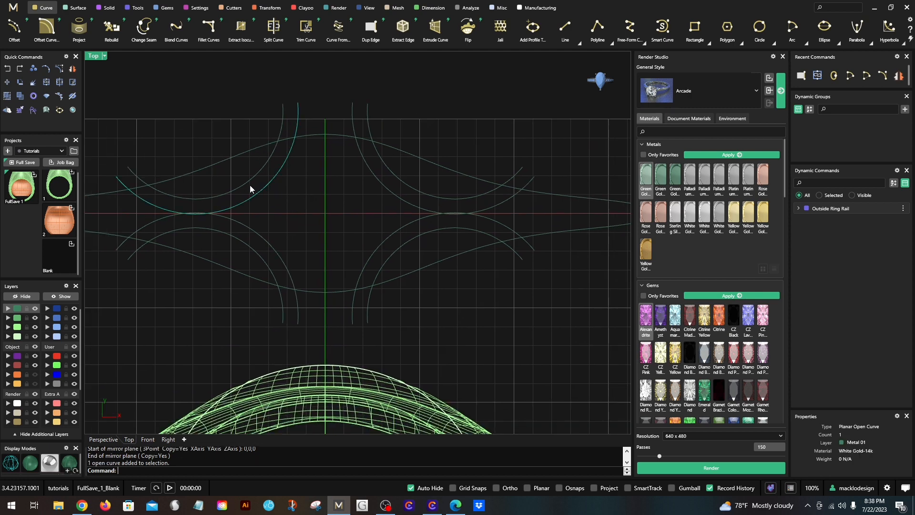
left_click(247, 181)
left_click(34, 69)
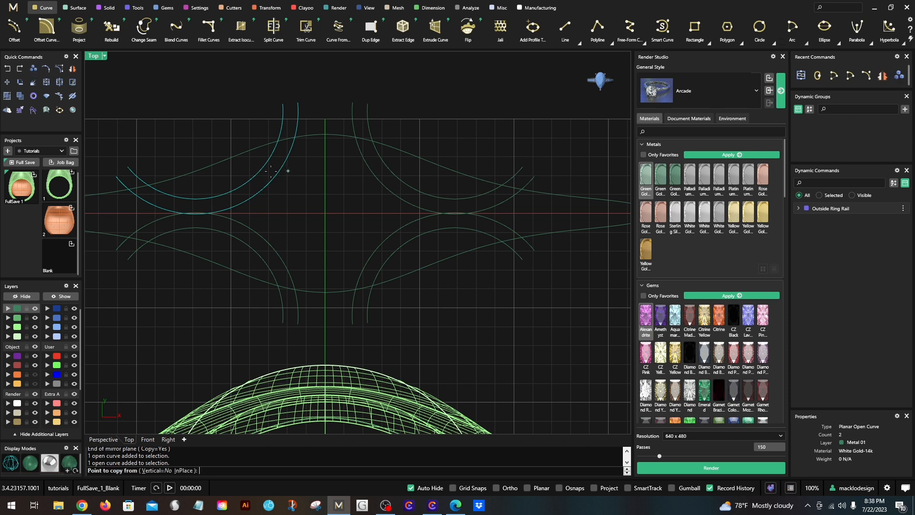
left_click(270, 182)
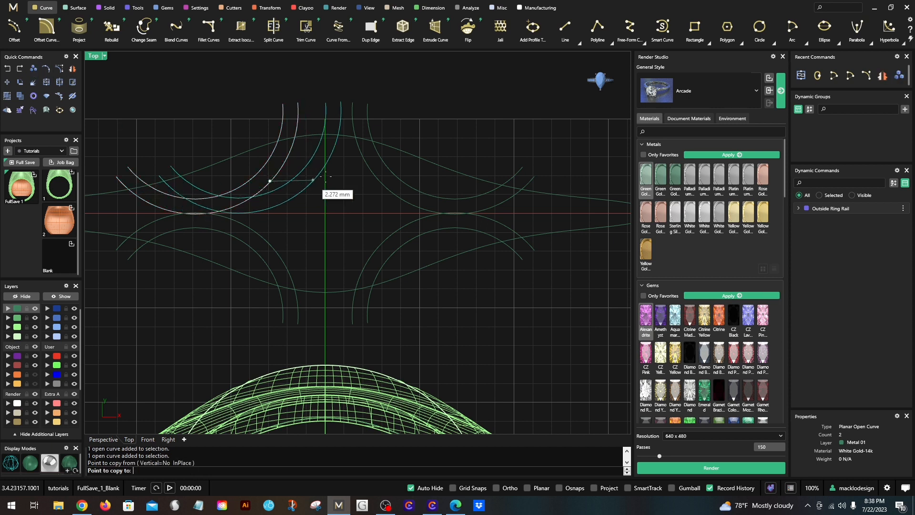
left_click(354, 174)
key("Return")
- Rotate the copied arc pair about 22 degrees clockwise around the inner arc's endpoint so the inner arc's two ends are level
left_click(329, 177)
left_click(331, 192)
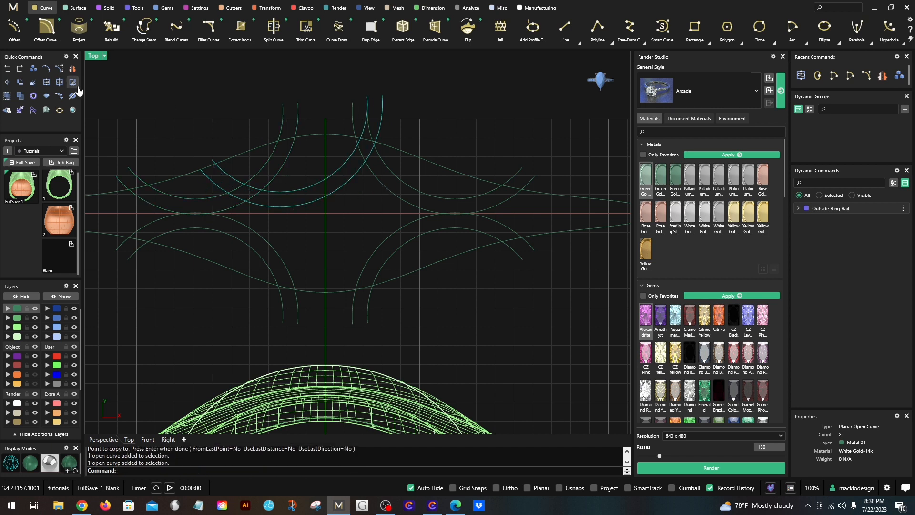
left_click(21, 82)
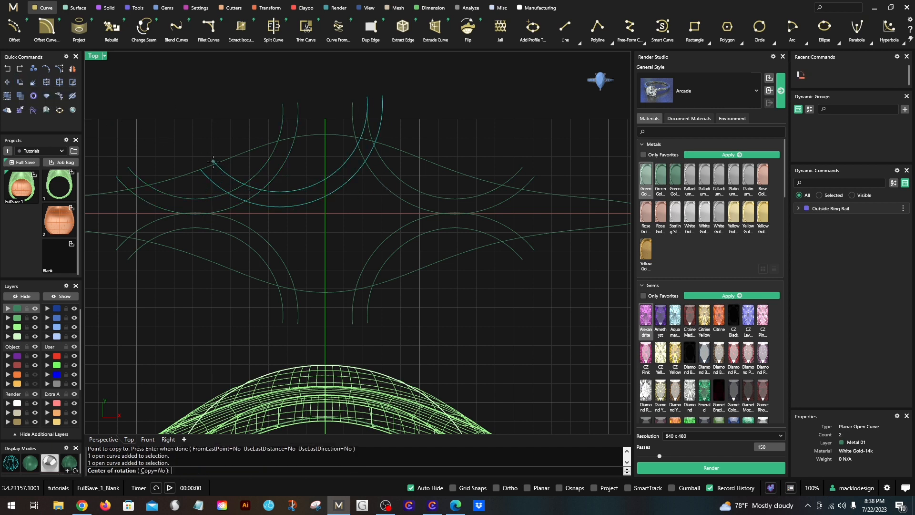
left_click(212, 160)
left_click(366, 97)
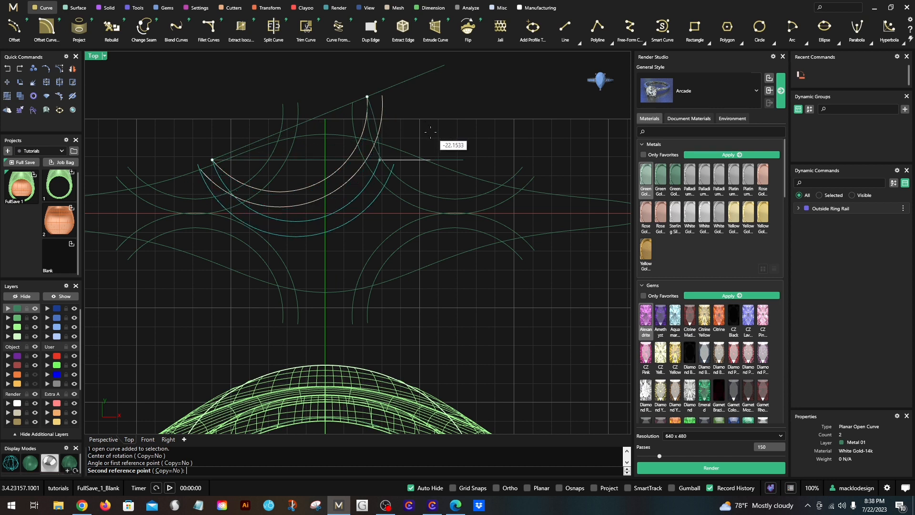
left_click(421, 150)
left_click(375, 288)
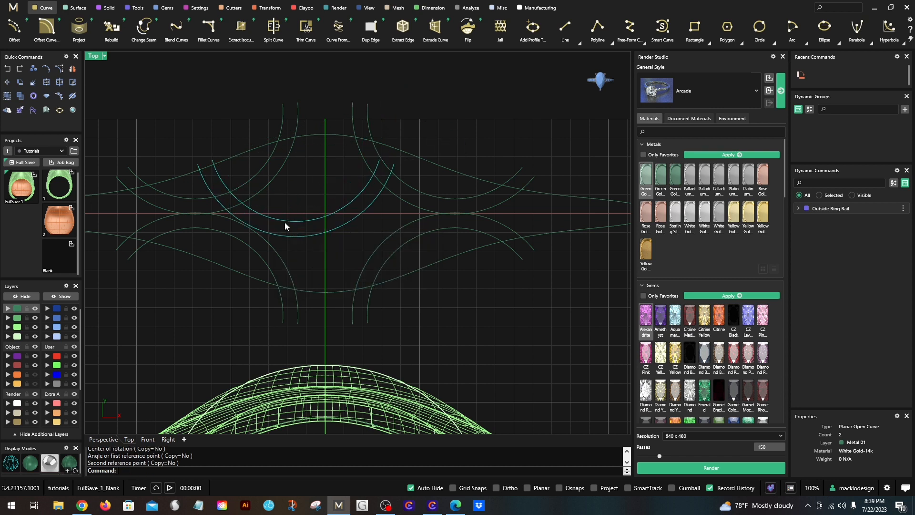
- Move the levelled arc pair by the outer arc's midpoint onto the intersection of the finger line and the vertical centerline
left_click(8, 82)
left_click(296, 235)
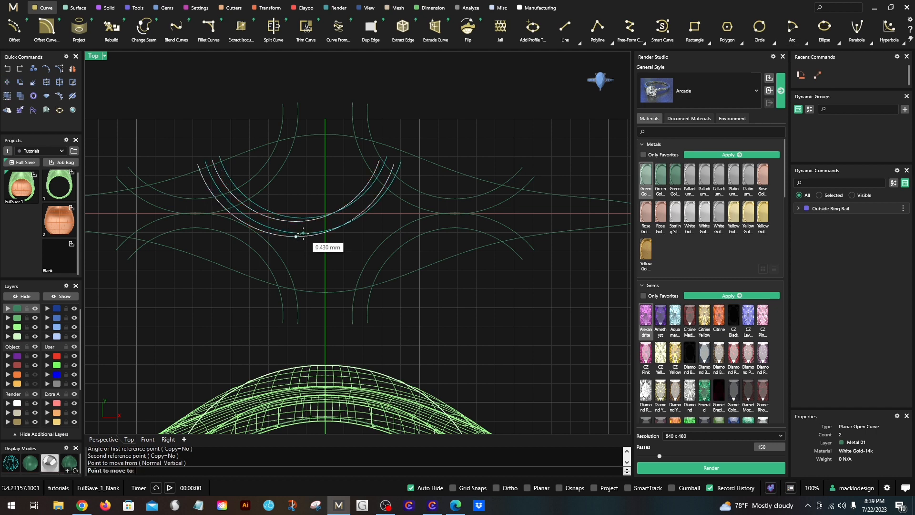
scroll(301, 234, "up", 2)
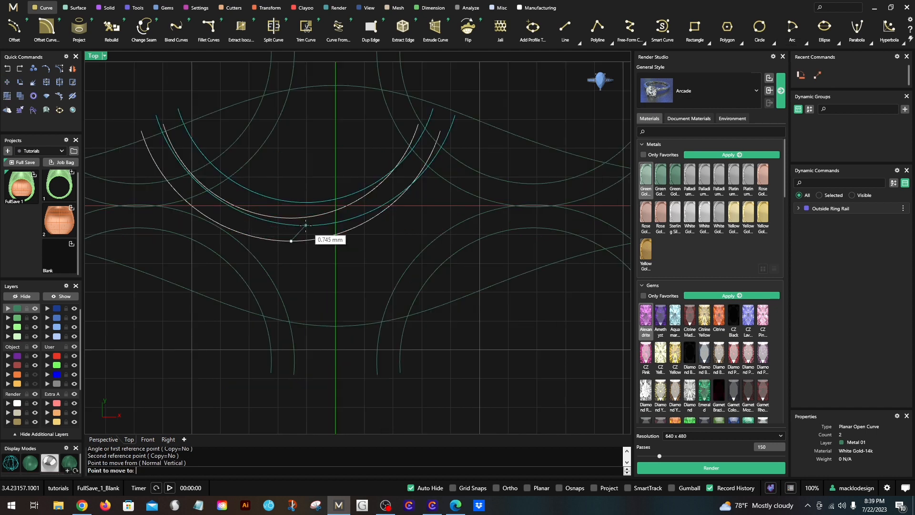
left_click(334, 205)
scroll(309, 189, "down", 2)
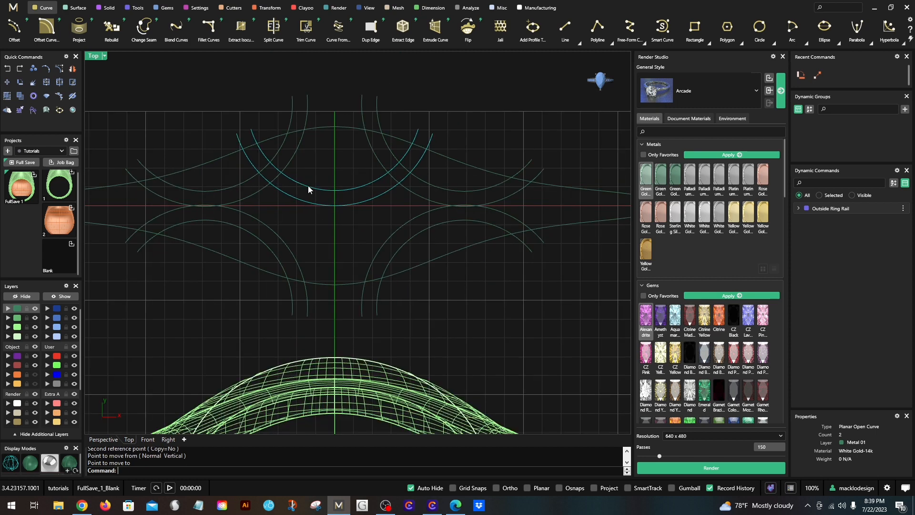
- Mirror the central arc pair across the finger line, starting the mirror plane at the centerline intersection
left_click(72, 70)
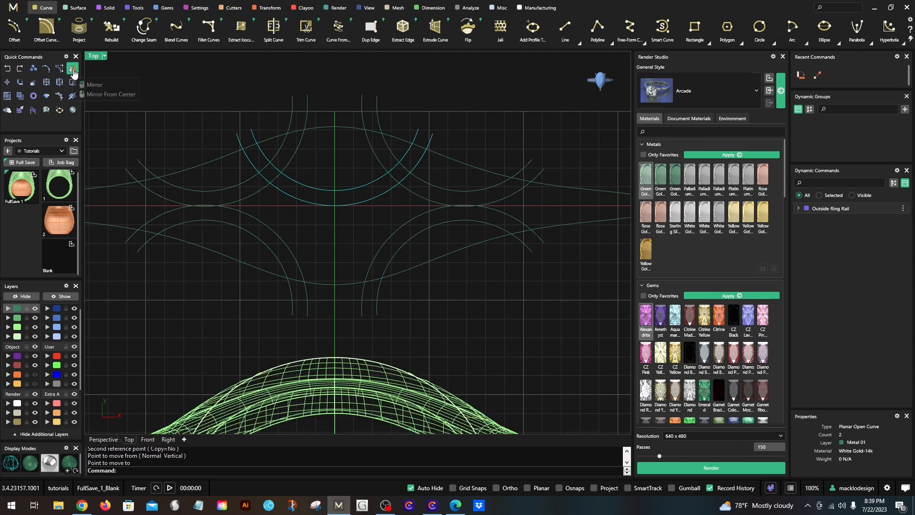
left_click(334, 206)
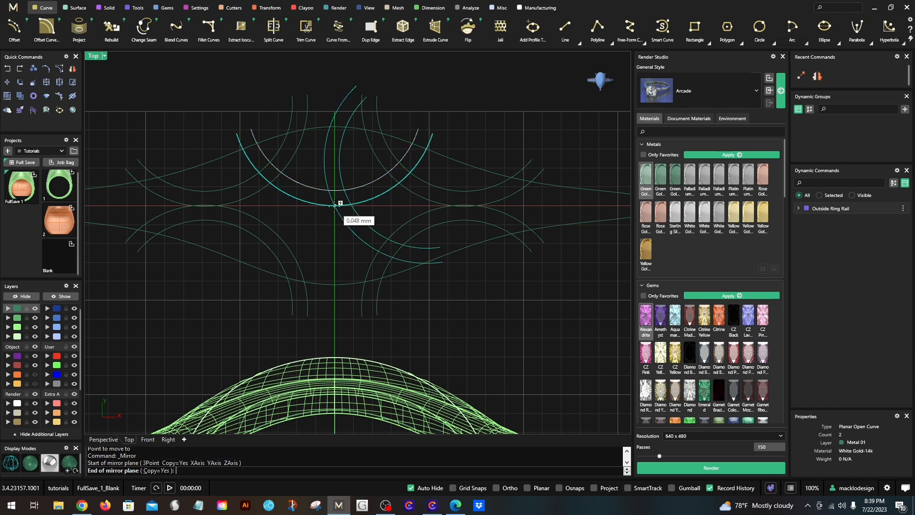
scroll(333, 205, "up", 1)
left_click(267, 188)
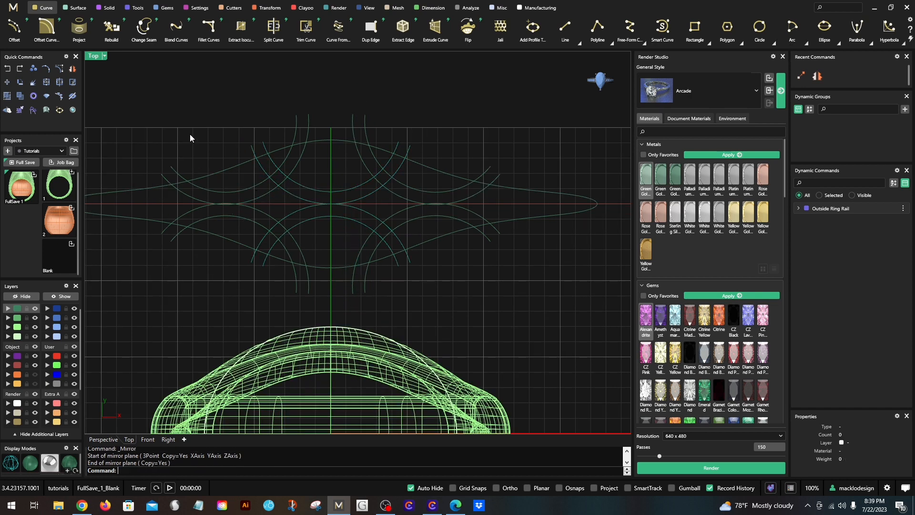
- Try spacing the central arc pairs apart by shifting the upper pair away from the finger line
scroll(296, 183, "down", 3)
right_click_drag(414, 264, 412, 269)
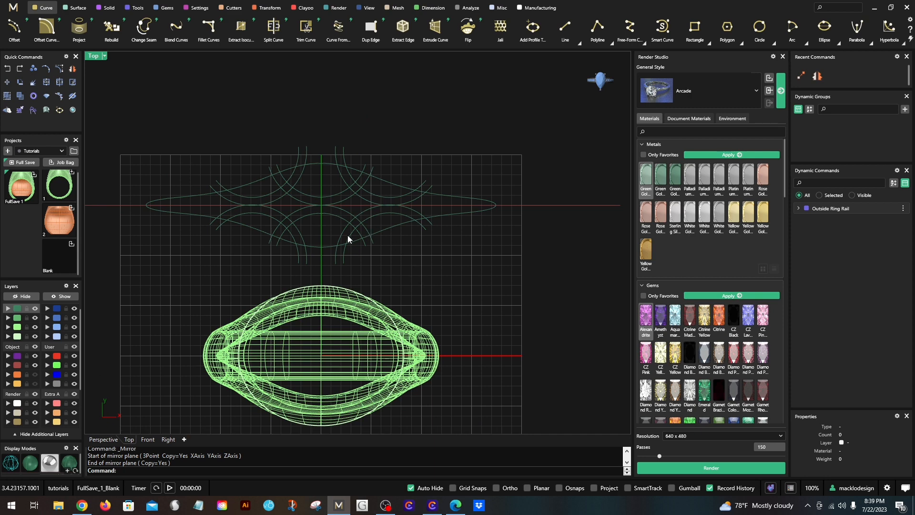
scroll(343, 231, "up", 2)
left_click(321, 188)
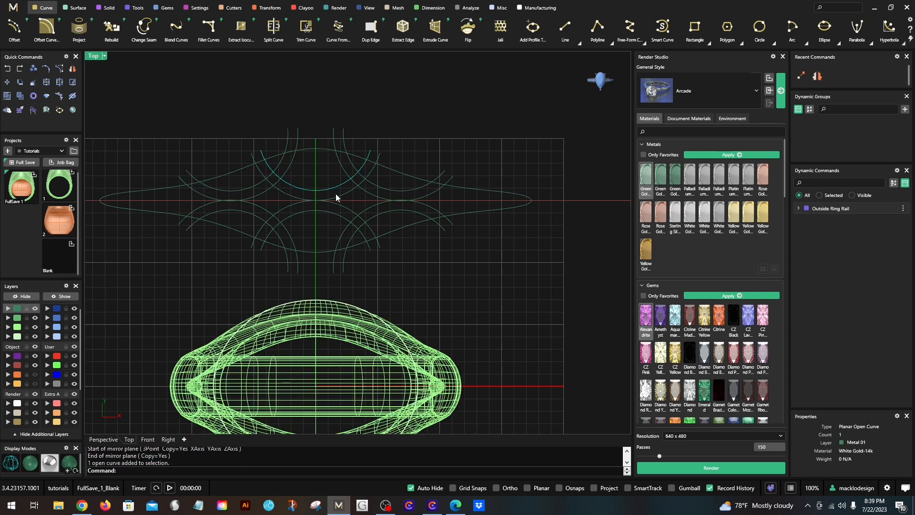
left_click(336, 194)
scroll(339, 198, "up", 2)
left_click_drag(339, 198, 340, 182)
scroll(340, 183, "down", 2)
left_click(393, 130)
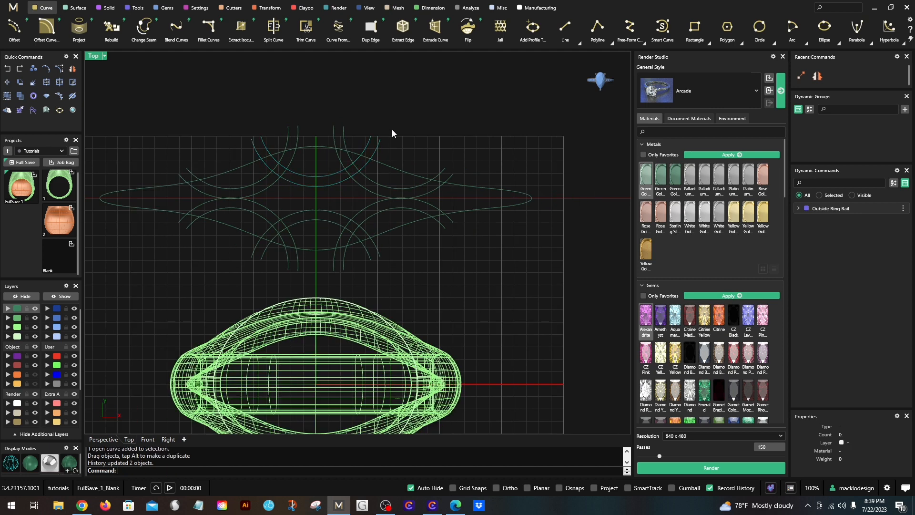
- Shift the upper central arc pair back across the finger line so it slightly overlaps its mirrored pair
scroll(360, 191, "down", 2)
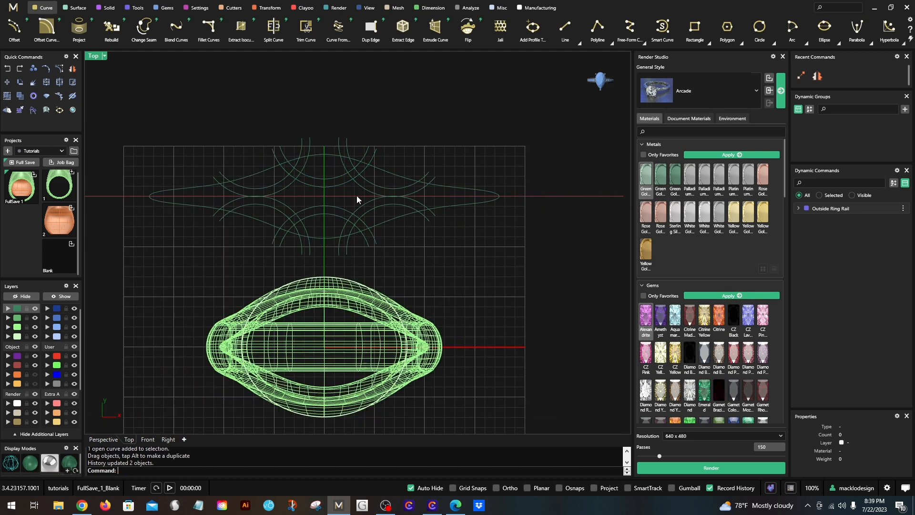
scroll(344, 195, "up", 2)
left_click(330, 181)
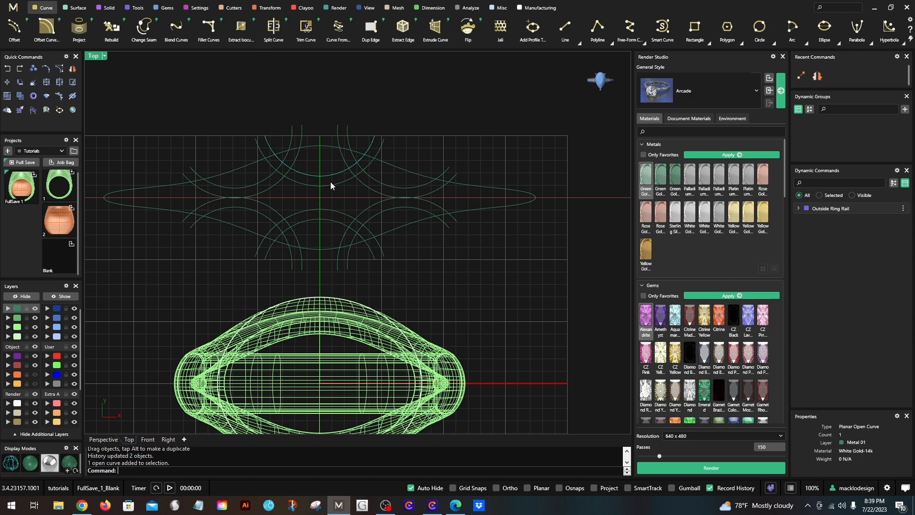
left_click(331, 184, "shift")
mouse_move(330, 184)
left_mouse_down()
mouse_move(332, 233)
mouse_move(335, 195)
left_mouse_up()
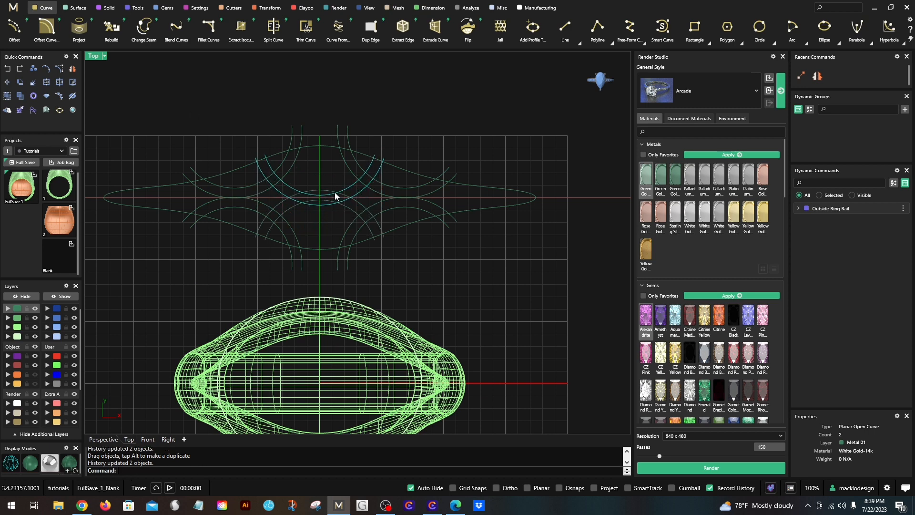
scroll(304, 174, "up", 2)
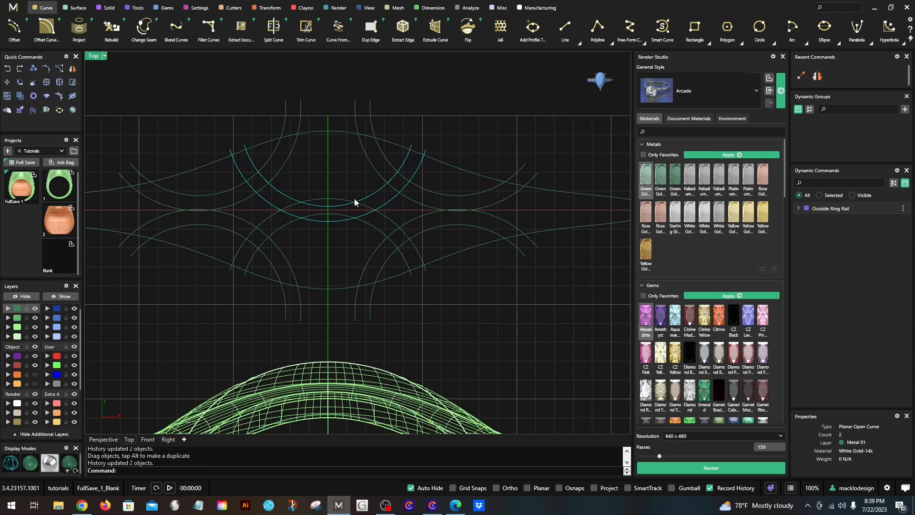
scroll(354, 201, "down", 1)
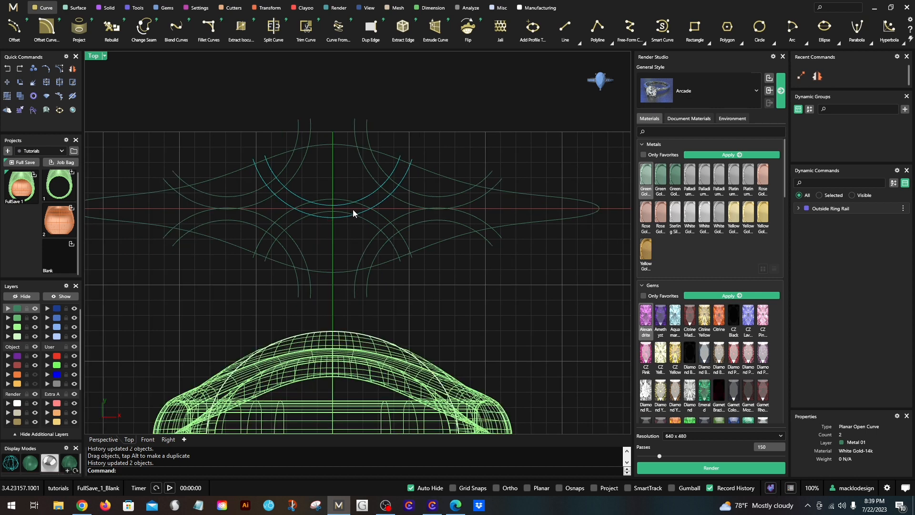
scroll(353, 209, "up", 1)
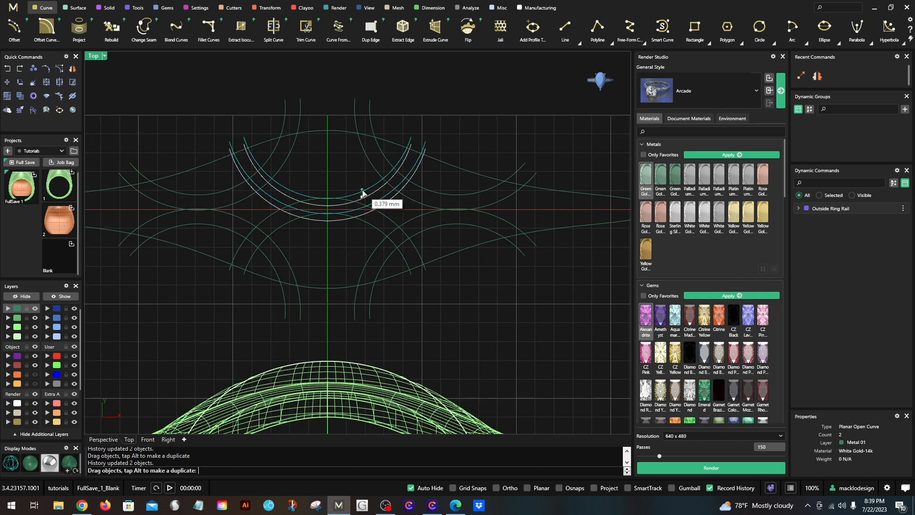
scroll(365, 204, "down", 2)
left_click(221, 130)
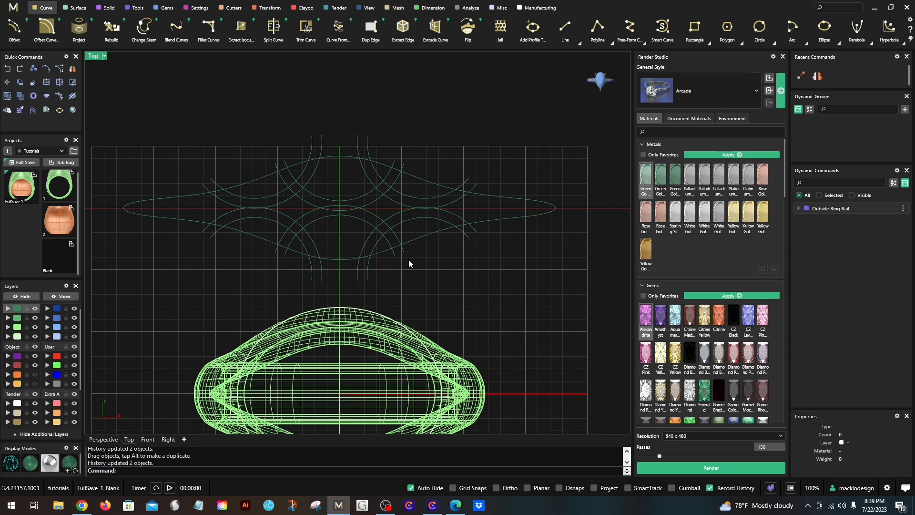
- Offset the closed flattened outline outward by 0.3 mm
right_click_drag(361, 250, 343, 259)
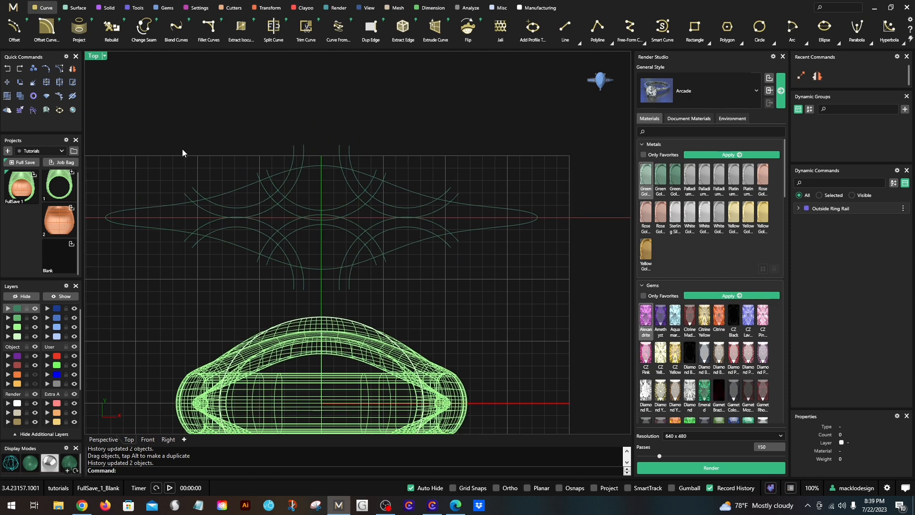
left_click(214, 241)
type("Offset")
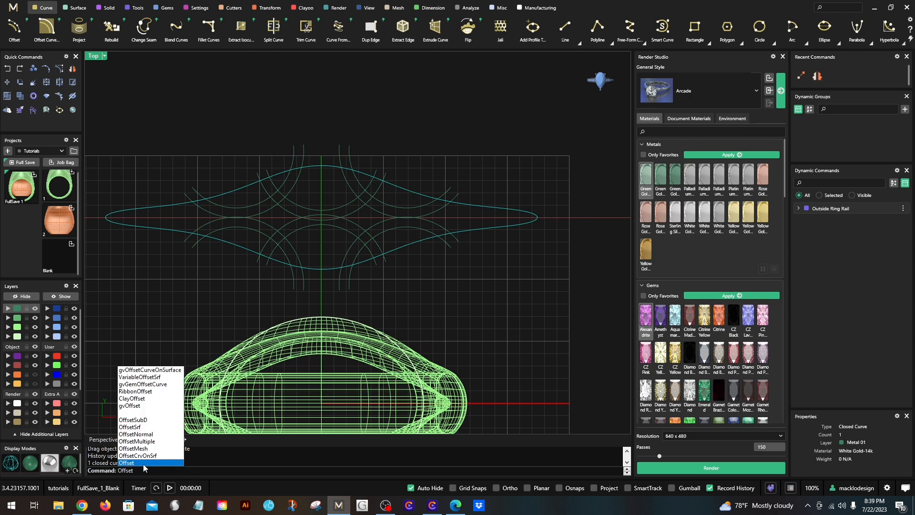
key("Return")
scroll(200, 239, "up", 5)
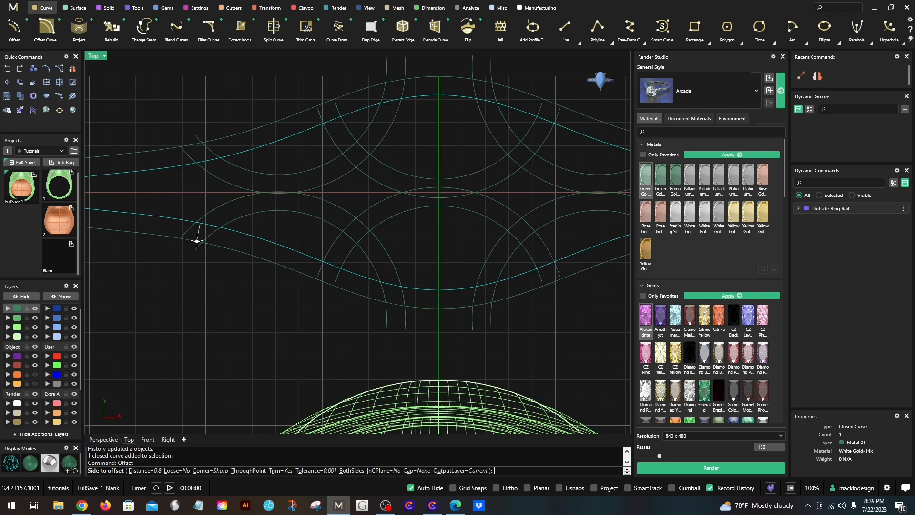
type(".3")
key("Return")
left_click(197, 237)
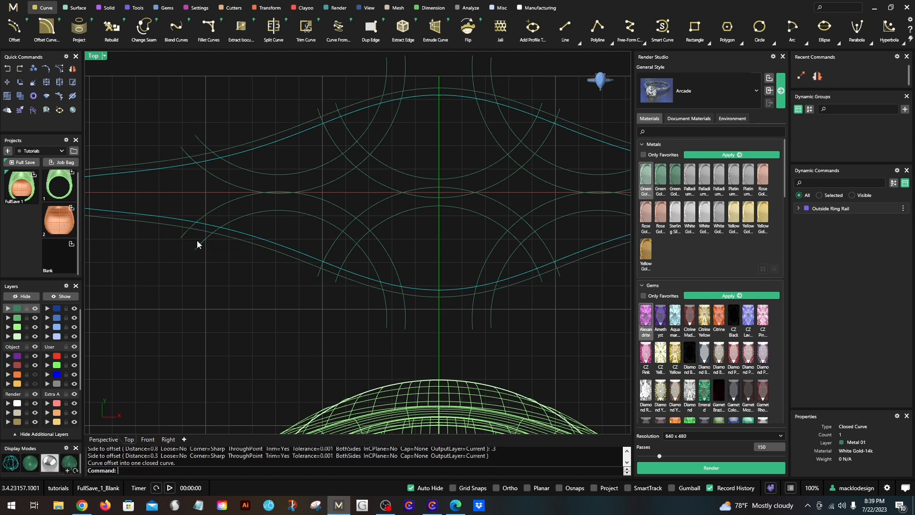
- Move the original inner outline to the User 01 layer and hide that layer
scroll(197, 241, "down", 2)
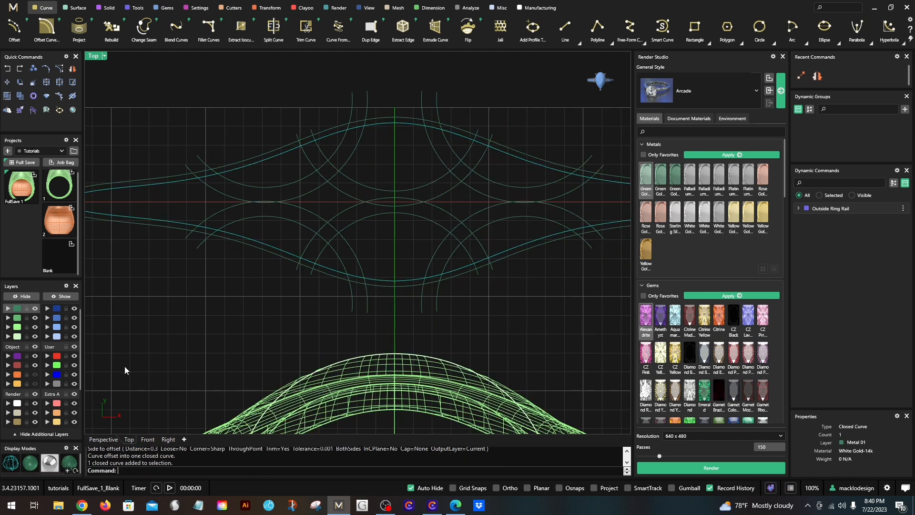
left_click(46, 356)
left_click(74, 356)
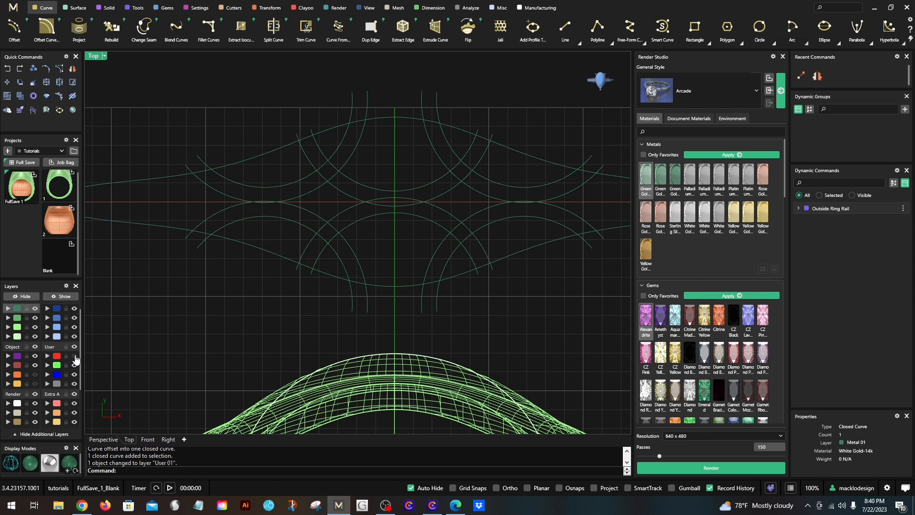
- Move the flattened outline and all the arc curves to the Light layer
scroll(294, 311, "down", 2)
left_click_drag(545, 304, 422, 279)
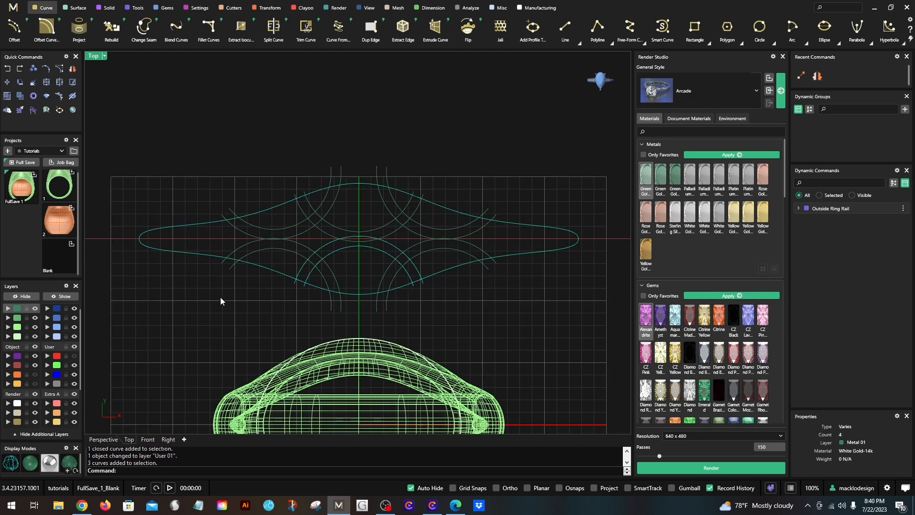
left_click(219, 298)
double_click(16, 309)
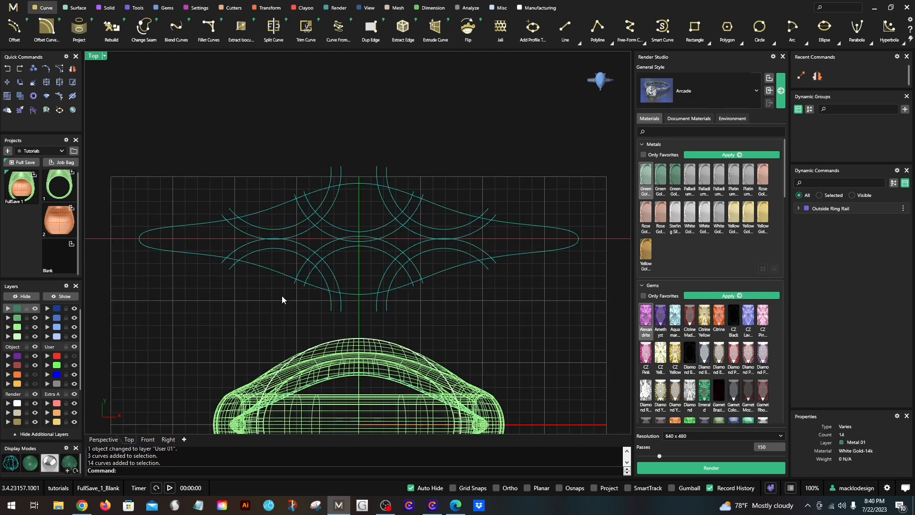
scroll(295, 291, "down", 1)
left_click(8, 402)
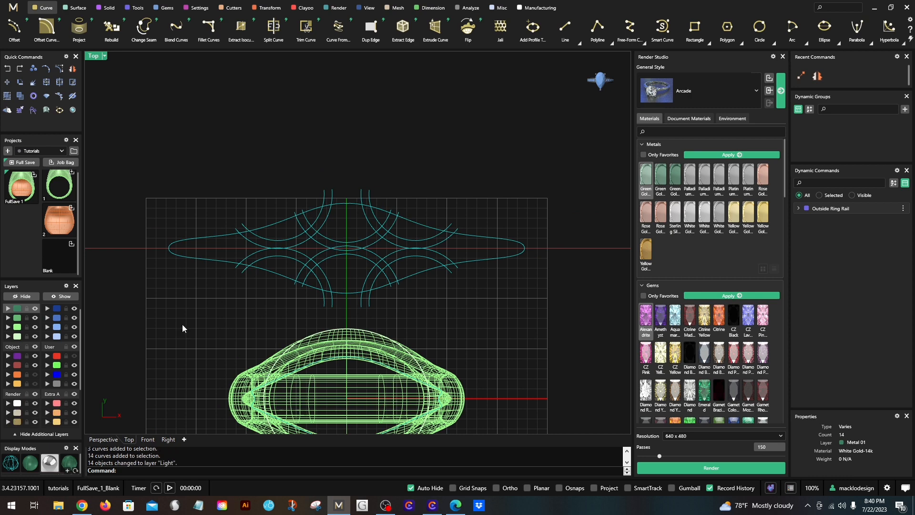
left_click(182, 328)
scroll(371, 250, "up", 2)
scroll(371, 248, "down", 1)
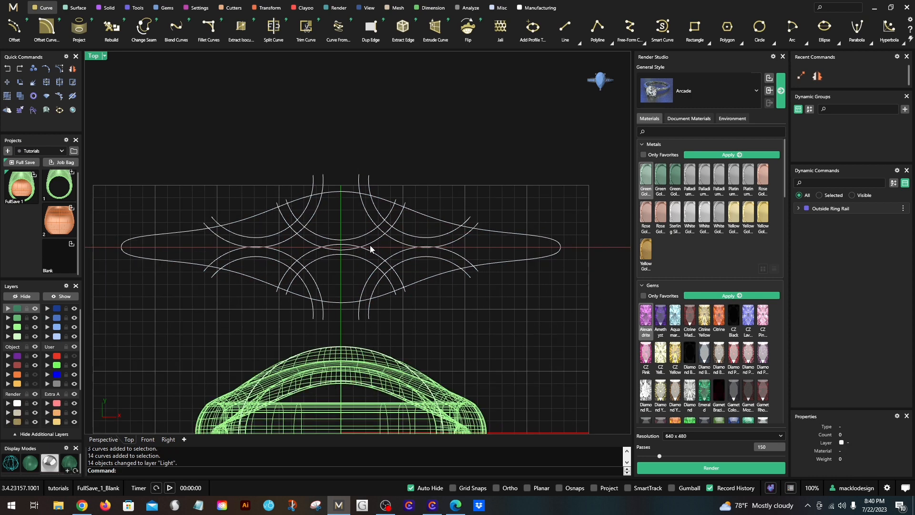
- Make the Setting layer the current layer
scroll(275, 221, "down", 1)
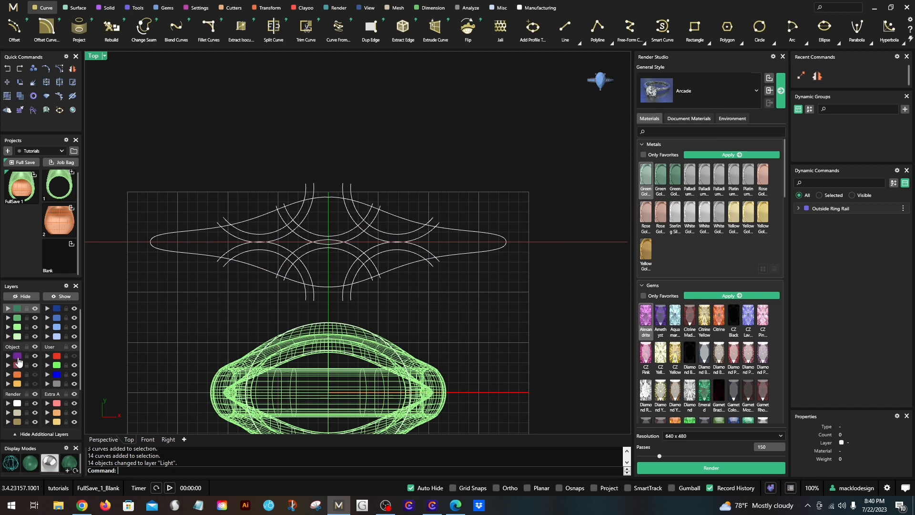
left_click(18, 357)
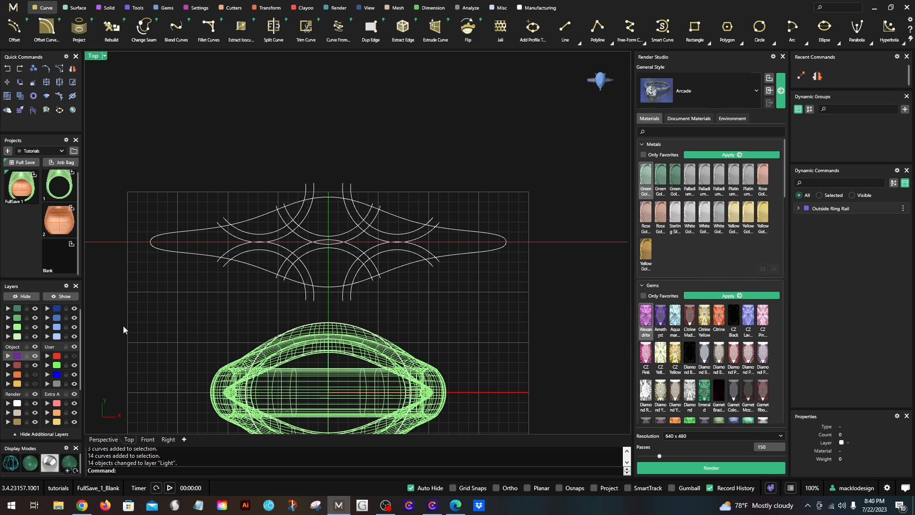
right_click_drag(179, 305, 177, 316)
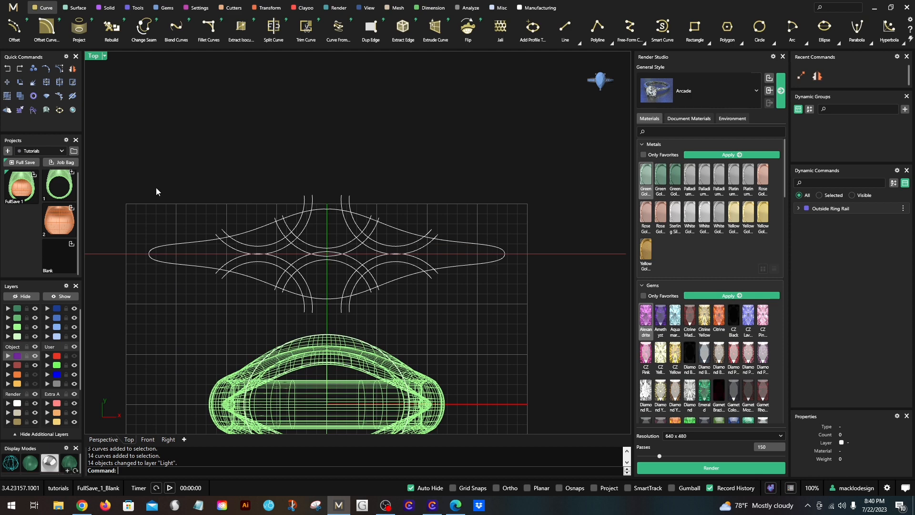
- Start a Curve Boolean on the arcs and outline, keeping the facing bands at the pattern's left end and their thin overlap
left_click_drag(118, 164, 538, 322)
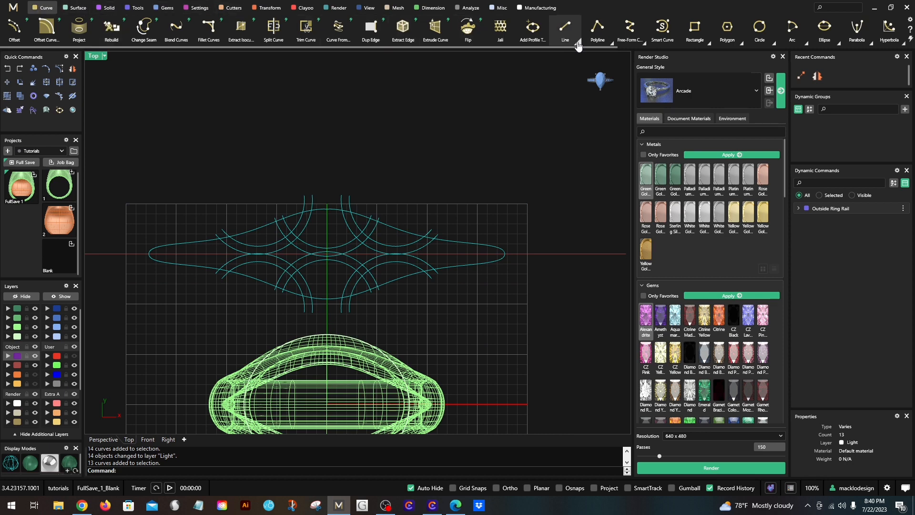
scroll(667, 27, "down", 13)
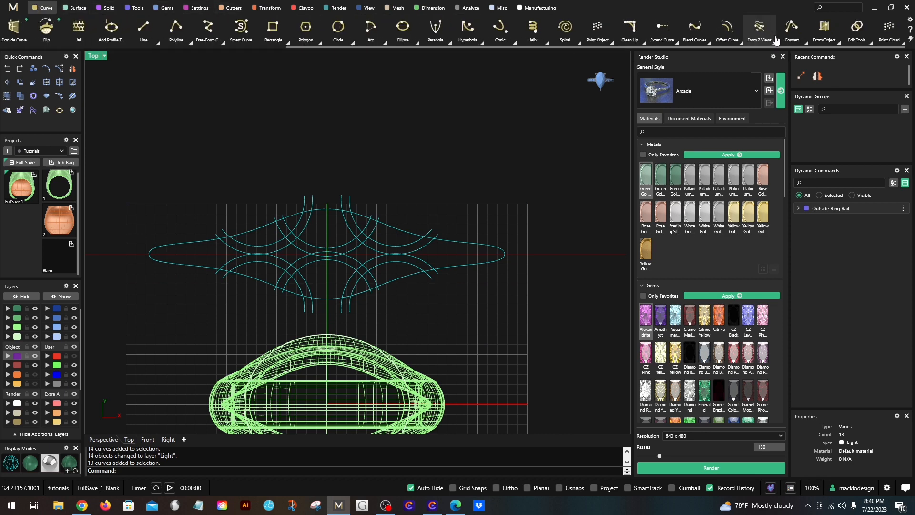
left_click(869, 41)
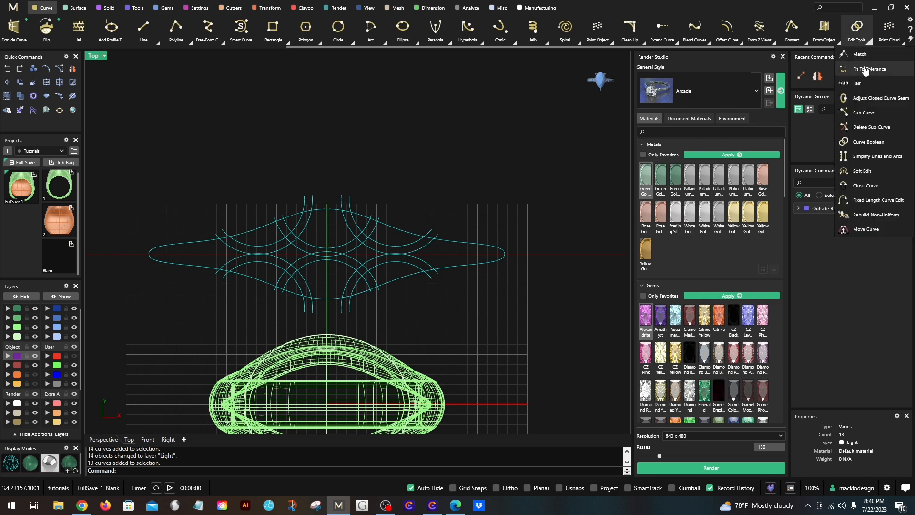
left_click(859, 142)
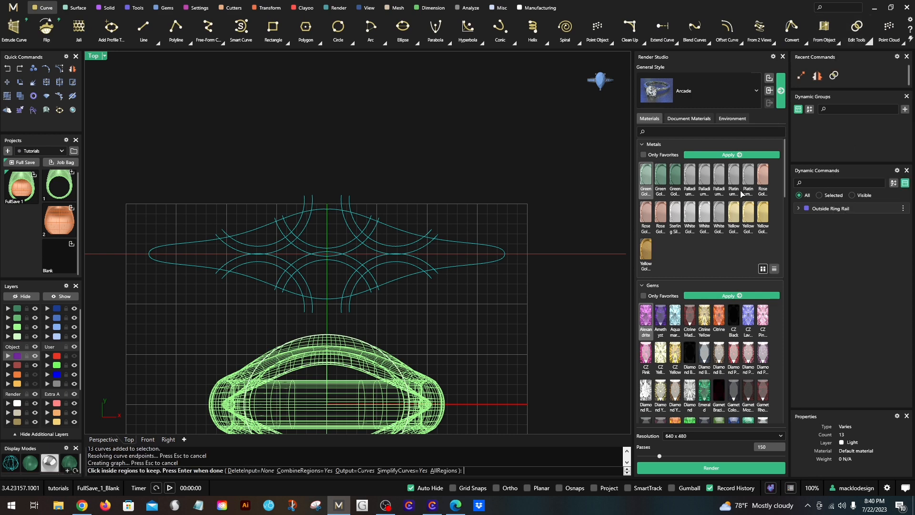
scroll(233, 264, "up", 2)
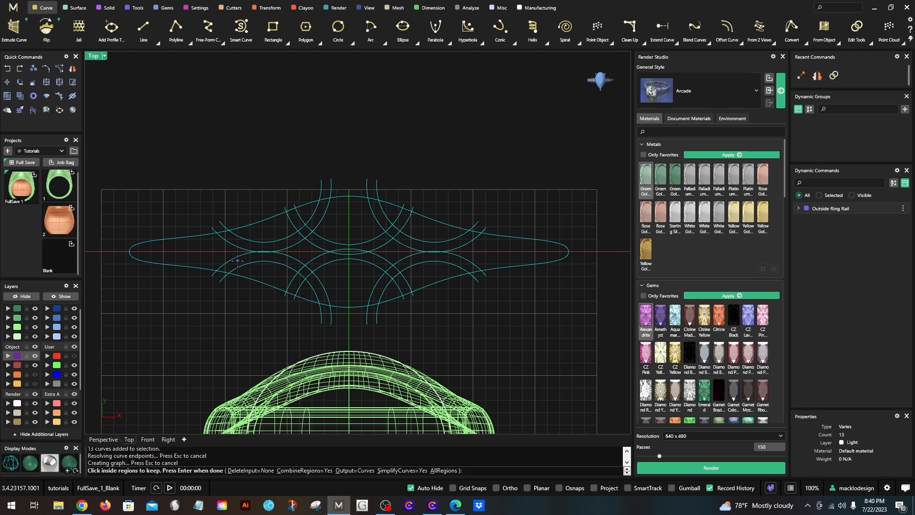
scroll(238, 261, "up", 2)
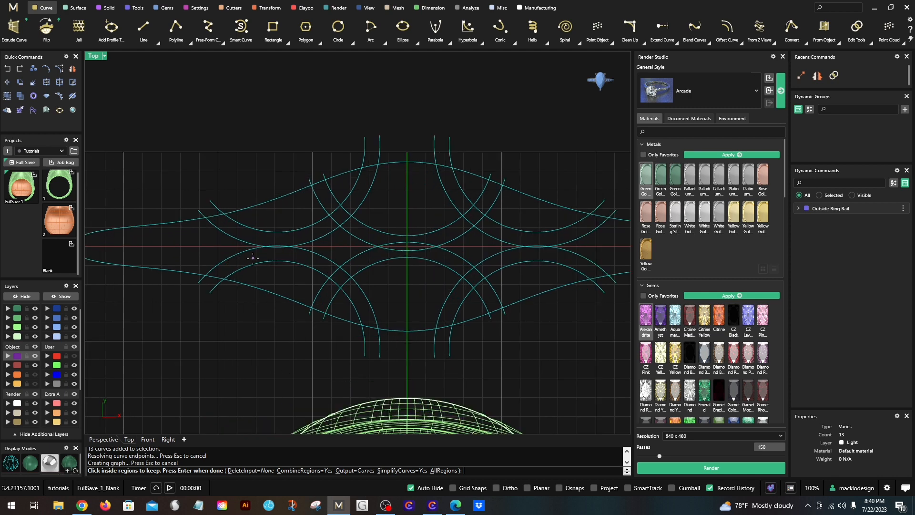
left_click(253, 258)
scroll(281, 243, "up", 2)
scroll(285, 239, "up", 10)
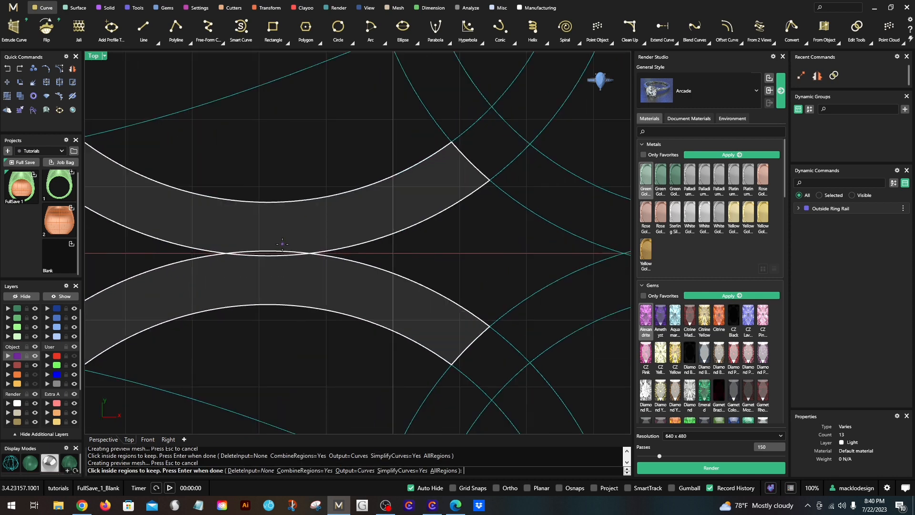
left_click(265, 262)
scroll(265, 262, "down", 10)
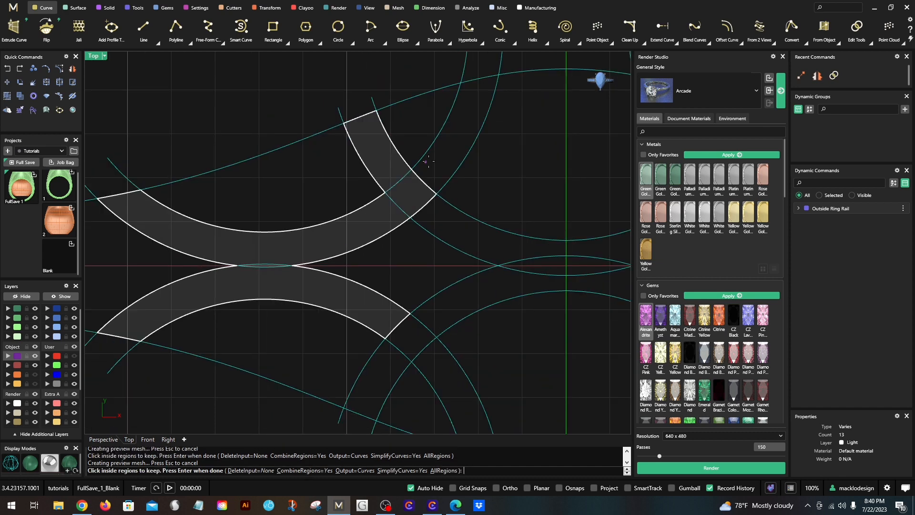
- Add the upper and lower bands crossing left of the centre line, plus the overlap of the central arcs, to the kept regions
left_click(459, 239)
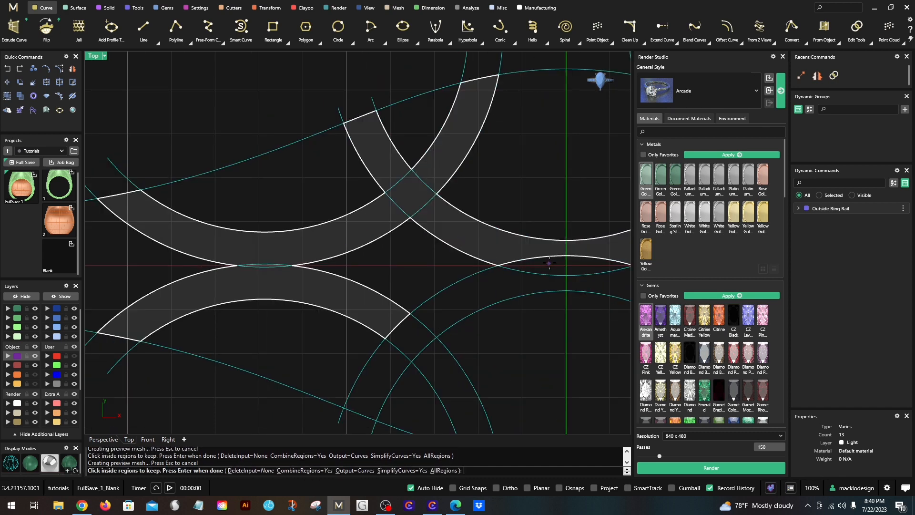
left_click(549, 263)
left_click(531, 284)
left_click(411, 337)
left_click(381, 374)
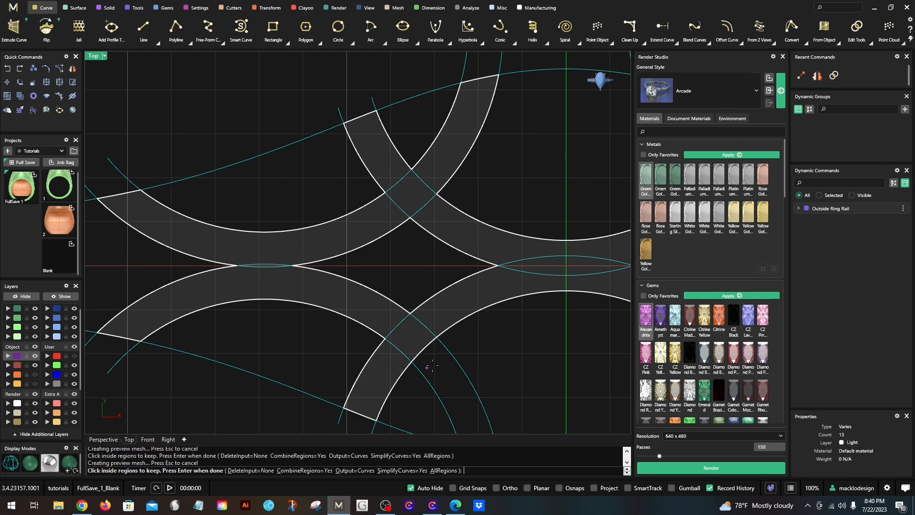
left_click(433, 366)
scroll(419, 359, "down", 7)
scroll(593, 272, "up", 5)
- Add the upper crossing and its branches right of the centre line to the kept regions, up to the outline
left_click(540, 282)
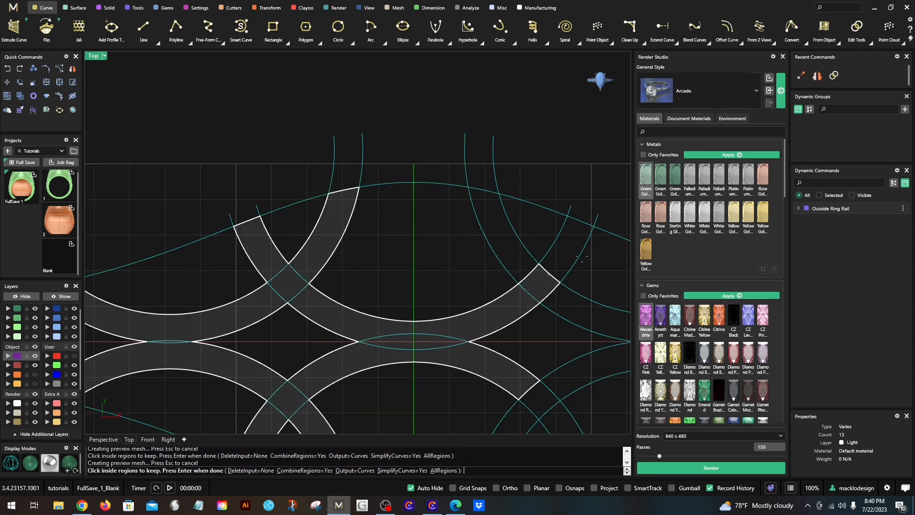
left_click(582, 256)
left_click(595, 259)
left_click(564, 252)
left_click(507, 251)
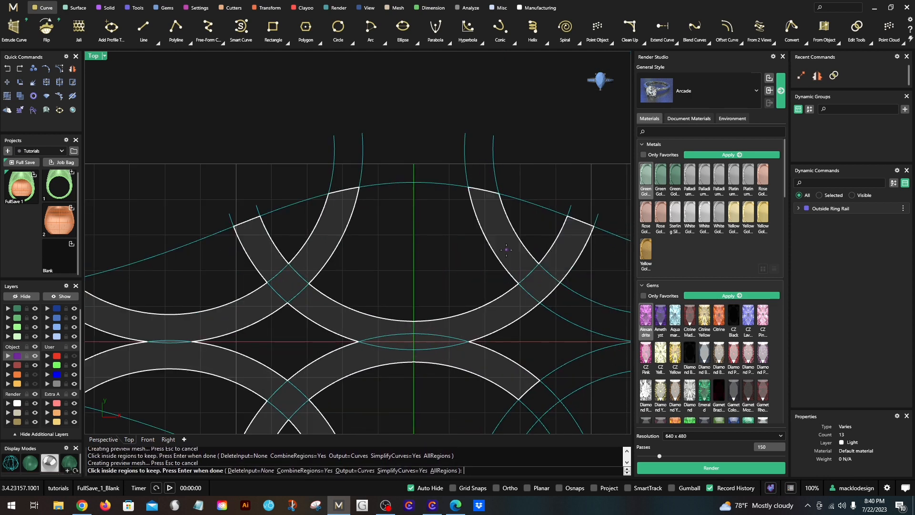
- Add the facing bands at the pattern's right end and their thin overlap, leaving out the area between the upper band and the outline
scroll(505, 259, "down", 2)
right_click_drag(562, 291, 336, 250)
left_click(358, 263)
left_click(376, 298)
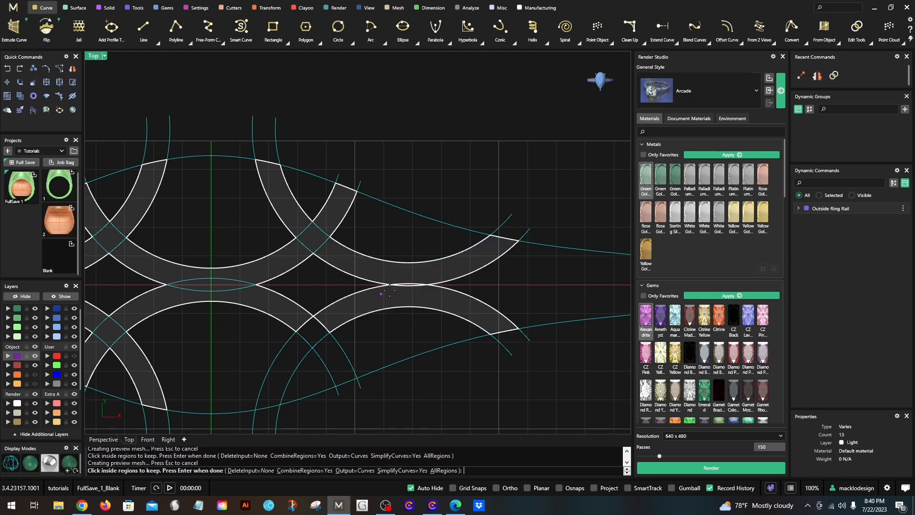
scroll(411, 286, "up", 14)
left_click(401, 284)
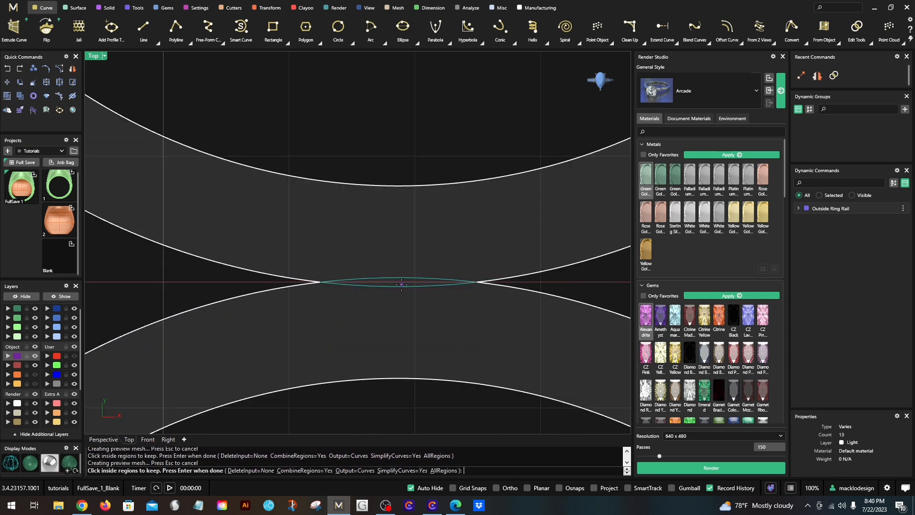
scroll(401, 284, "down", 2)
left_click(378, 175)
scroll(378, 175, "down", 3)
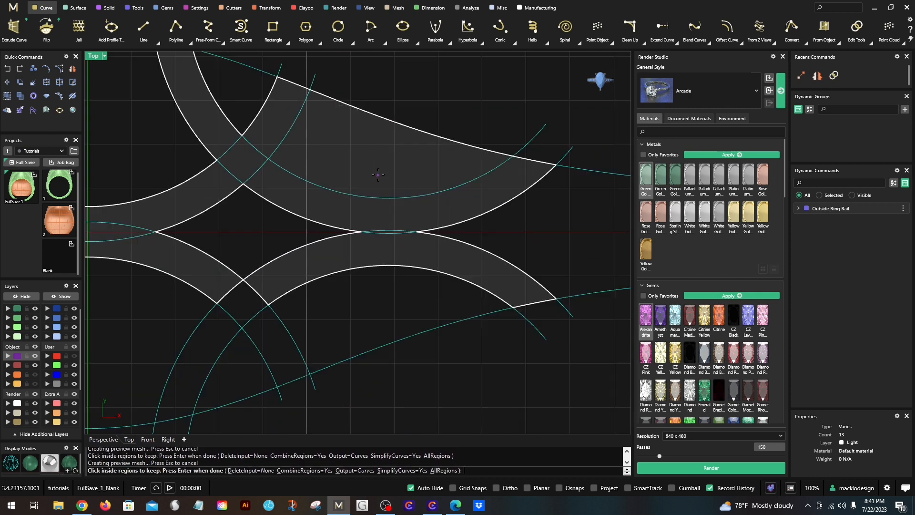
left_click(353, 160)
scroll(244, 307, "up", 4)
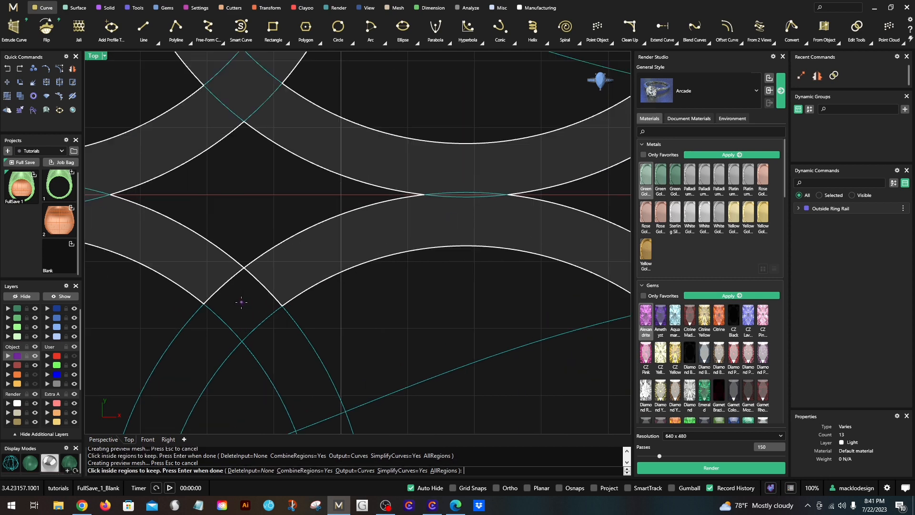
- Add the lower crossing and its branches right of the centre line, and complete the Curve Boolean
left_click(242, 302)
left_click(213, 339)
left_click(265, 337)
scroll(284, 328, "down", 6)
scroll(355, 313, "down", 3)
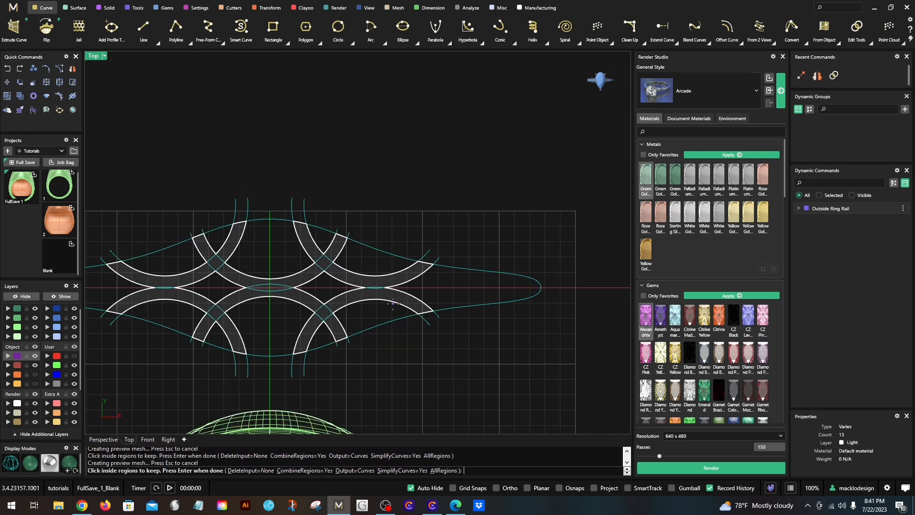
scroll(360, 313, "up", 10)
scroll(364, 313, "down", 8)
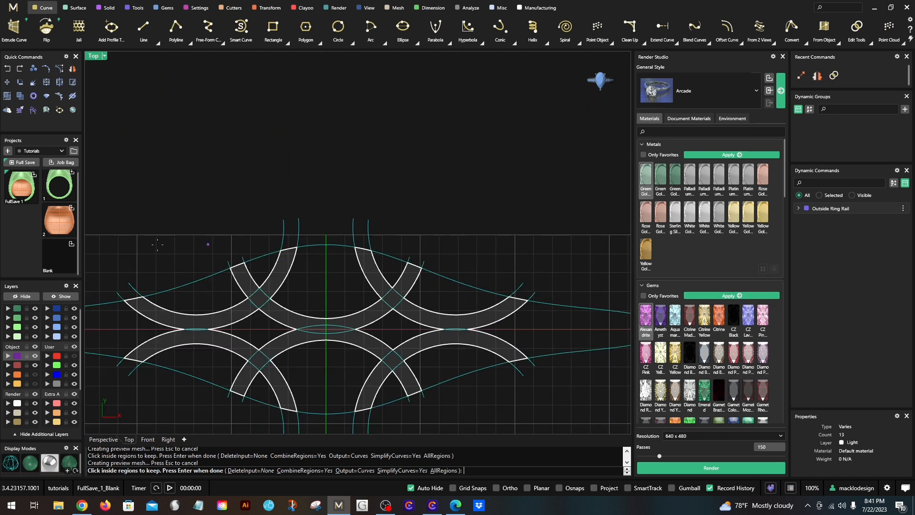
scroll(286, 299, "down", 3)
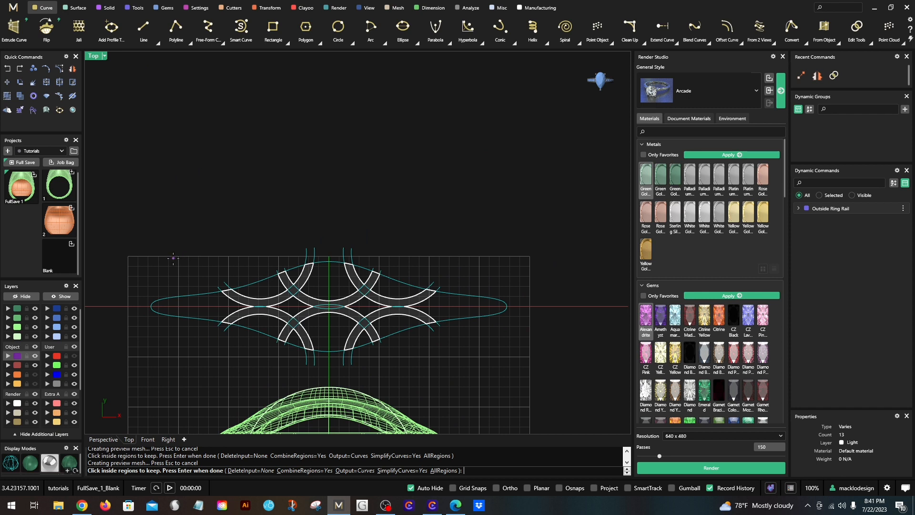
key("Return")
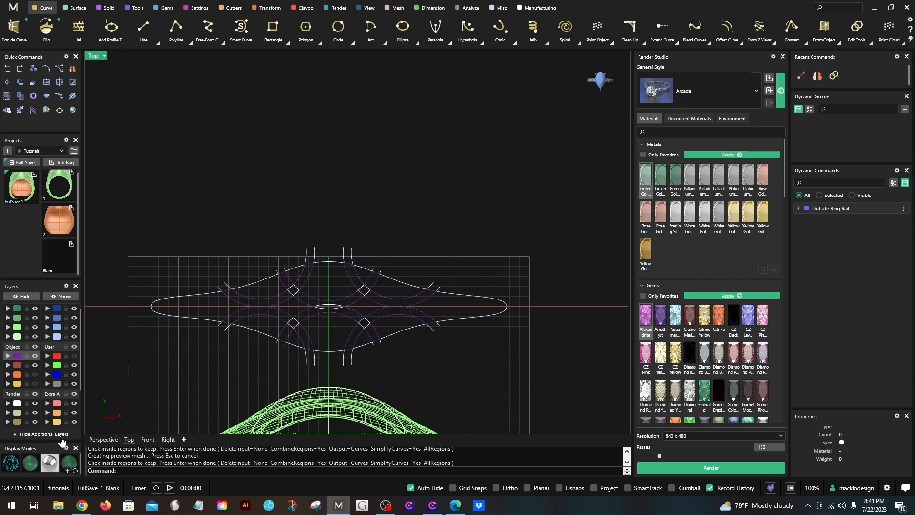
- Hide the Light layer with the source curves and select the closed curves of the merged pattern
left_click(35, 404)
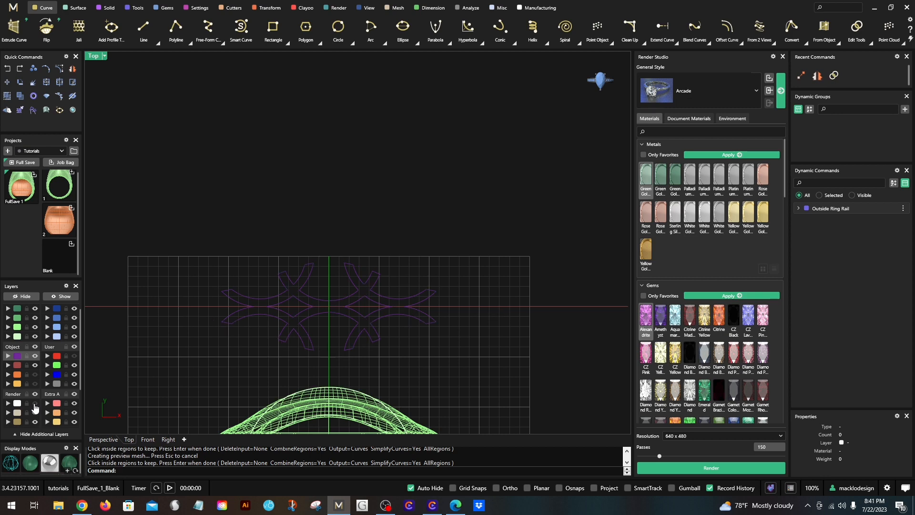
left_click(263, 300)
scroll(291, 304, "up", 1)
left_click(305, 305)
left_click_drag(153, 213, 559, 383)
- Return to the four-viewport layout and make Metal 04 the current layer
double_click(95, 56)
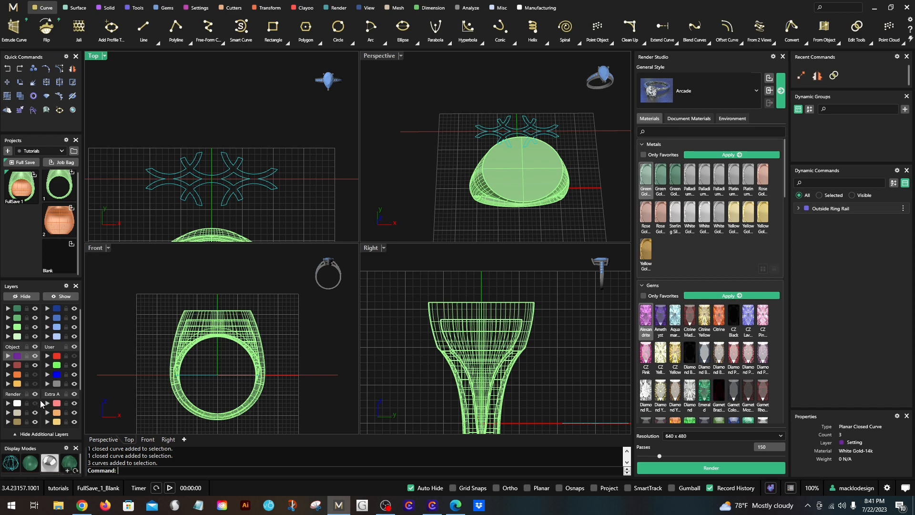
scroll(42, 397, "up", 1)
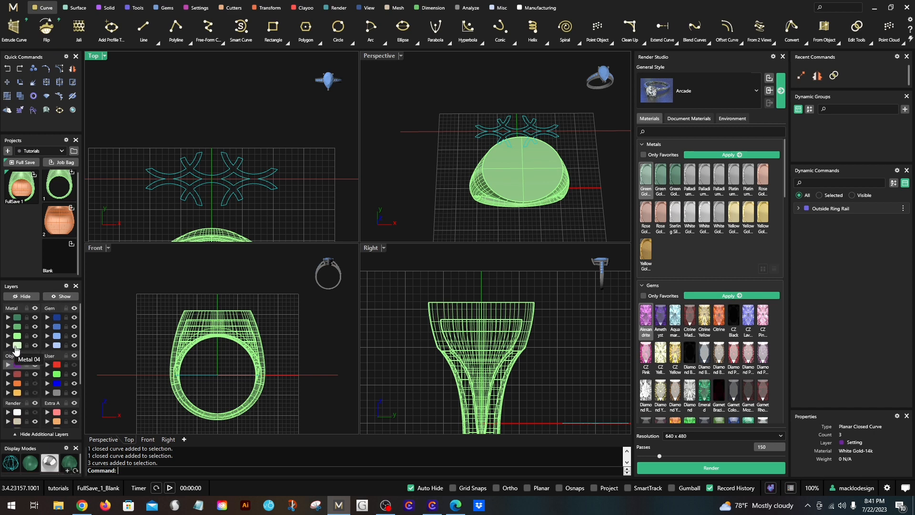
left_click(16, 349)
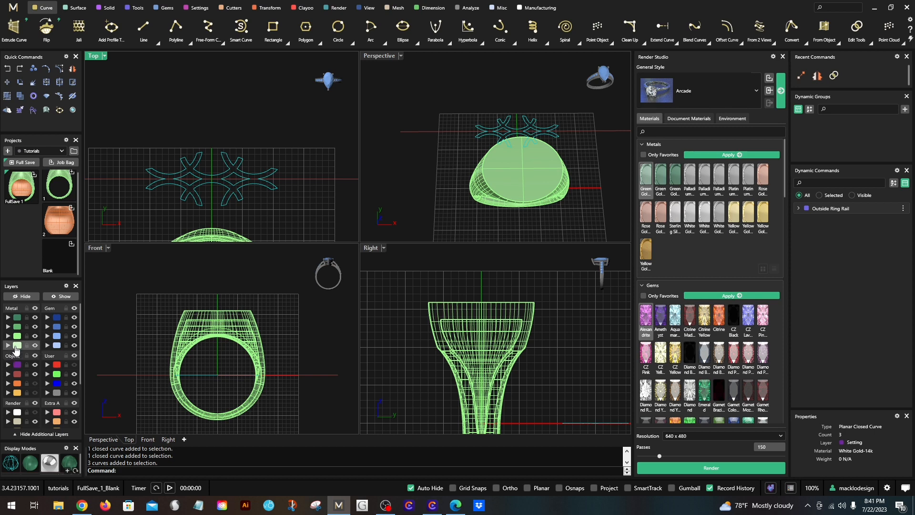
left_click(181, 125)
- Extrude the selected closed lattice curves straight as a solid, about 0.8 mm thick
left_click_drag(130, 130, 321, 218)
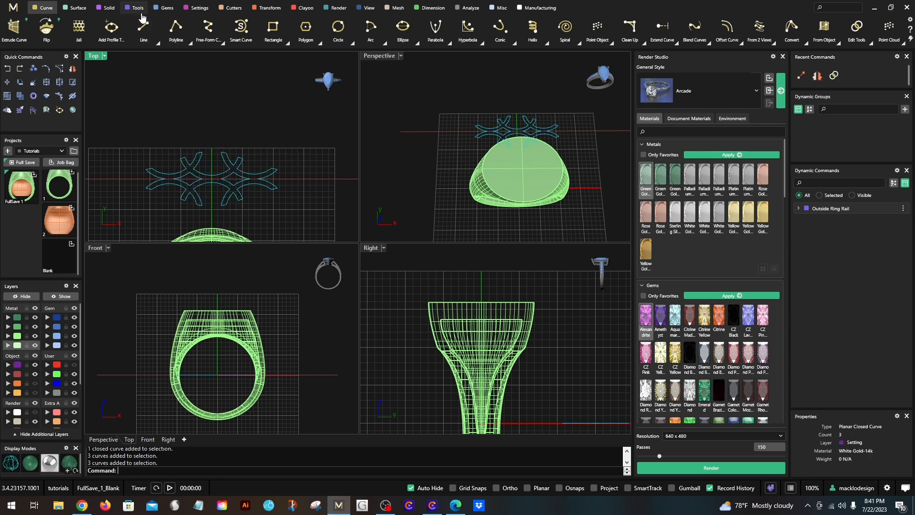
left_click(109, 10)
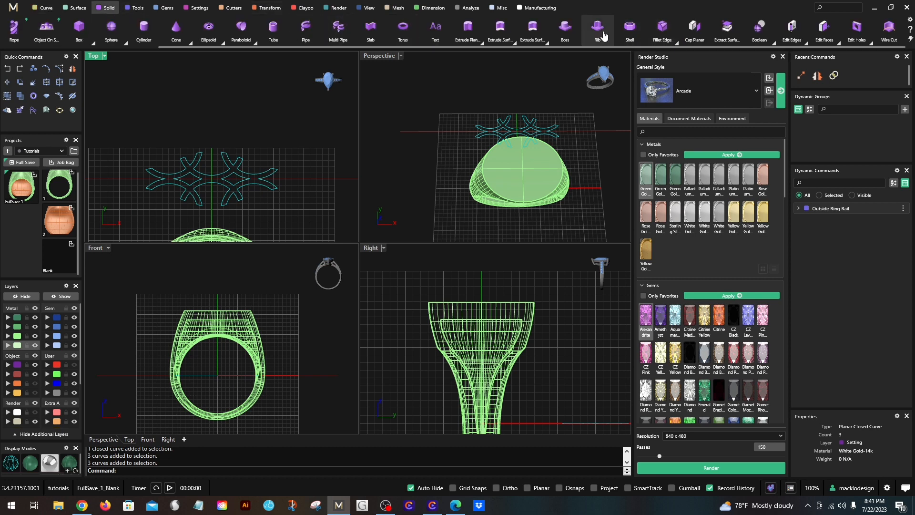
mouse_move(70, 35)
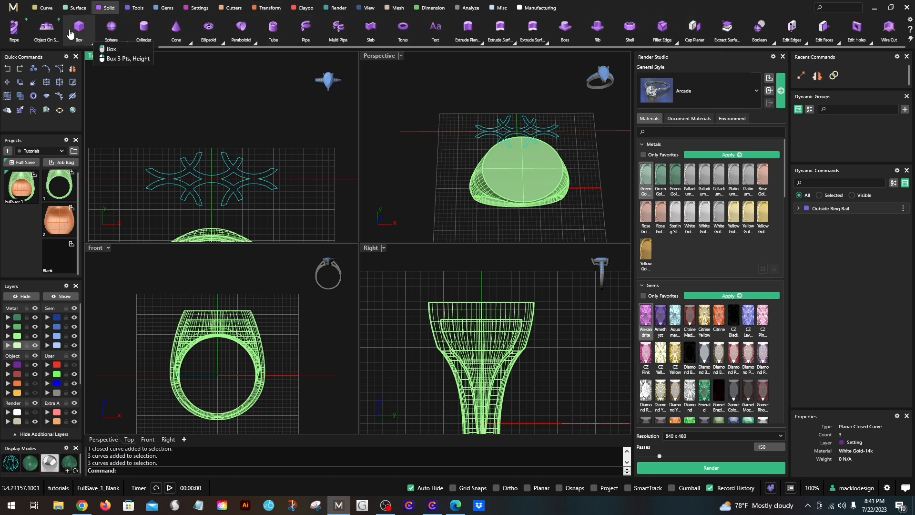
scroll(73, 32, "up", 1)
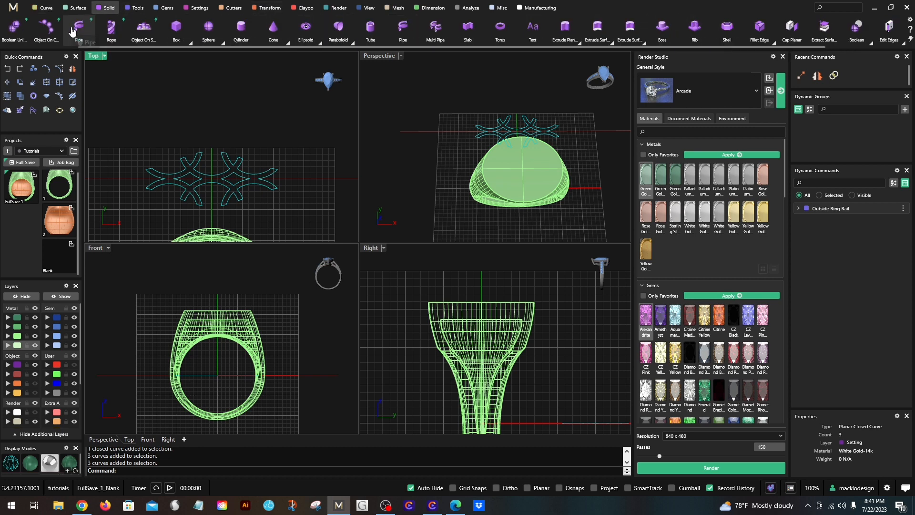
left_click(578, 42)
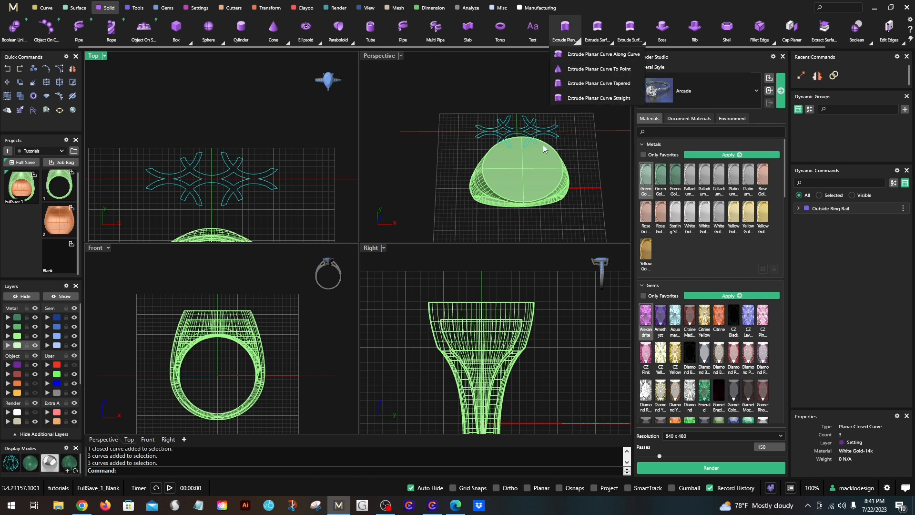
left_click(568, 102)
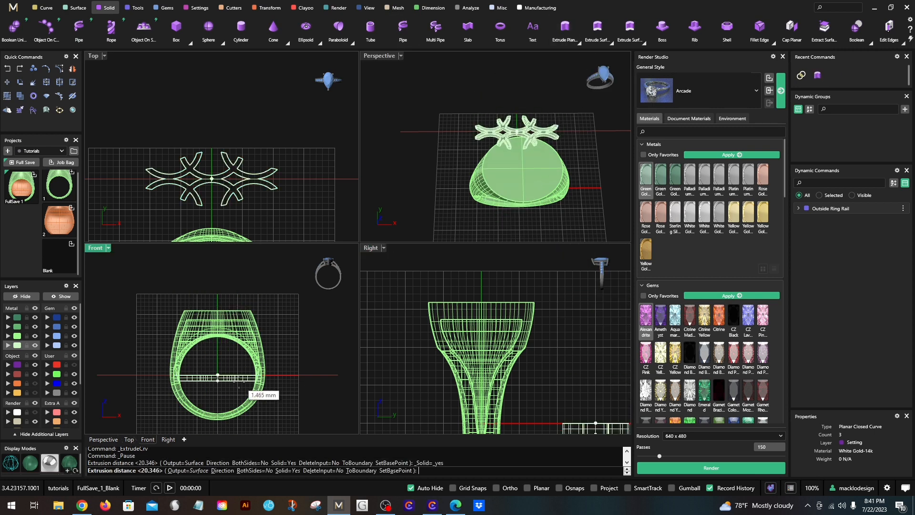
scroll(238, 387, "up", 3)
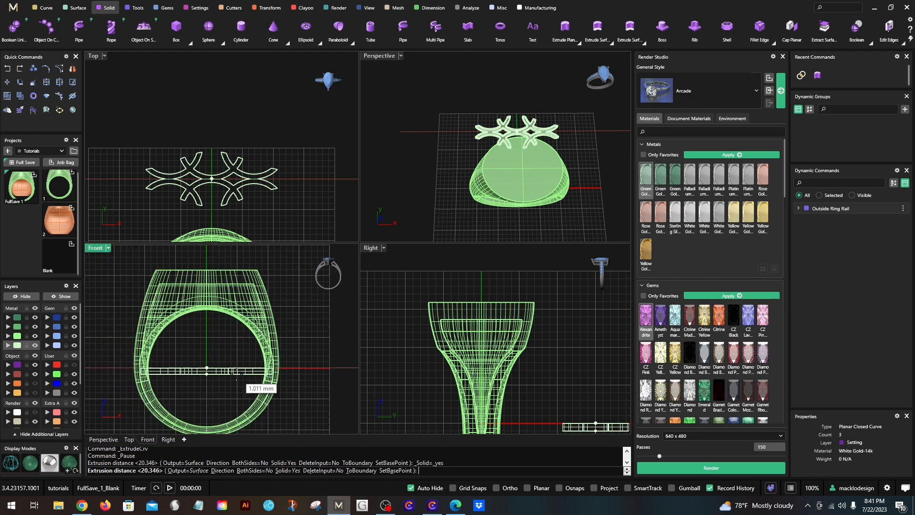
scroll(234, 368, "up", 2)
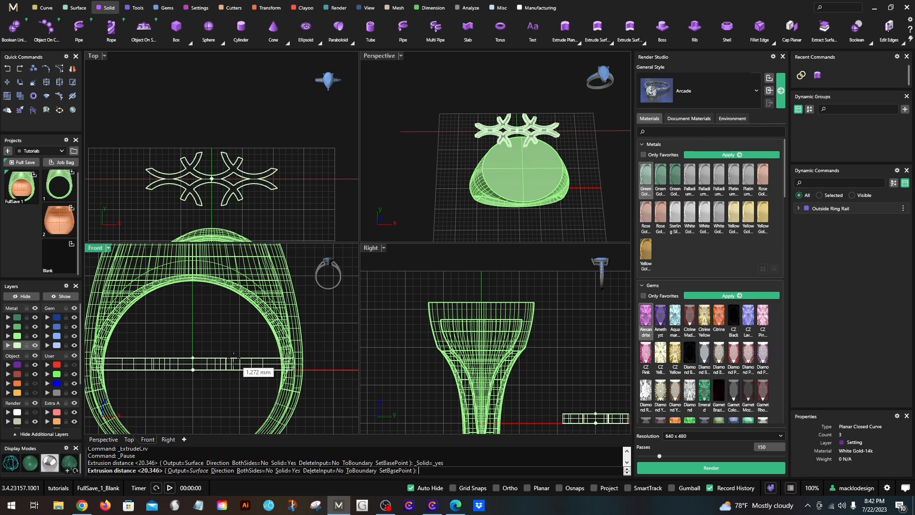
scroll(235, 358, "up", 5)
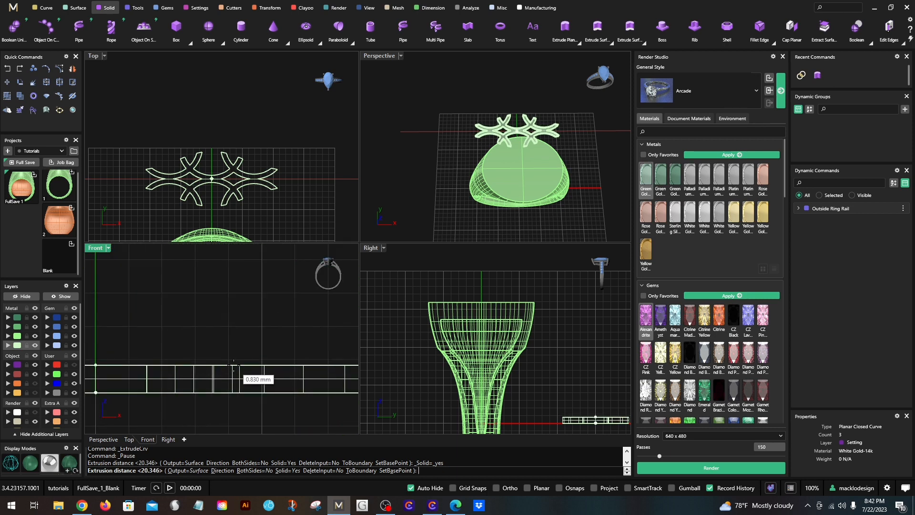
left_click(233, 369)
scroll(258, 345, "down", 3)
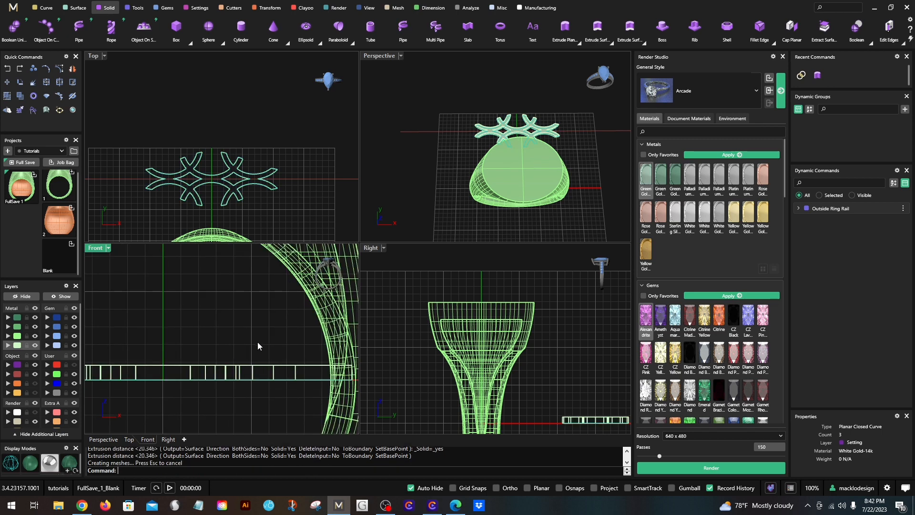
- Maximize the Perspective viewport and hide the layers holding the ring body and the green outer circle, leaving the lattice and finger curves
scroll(534, 106, "up", 4)
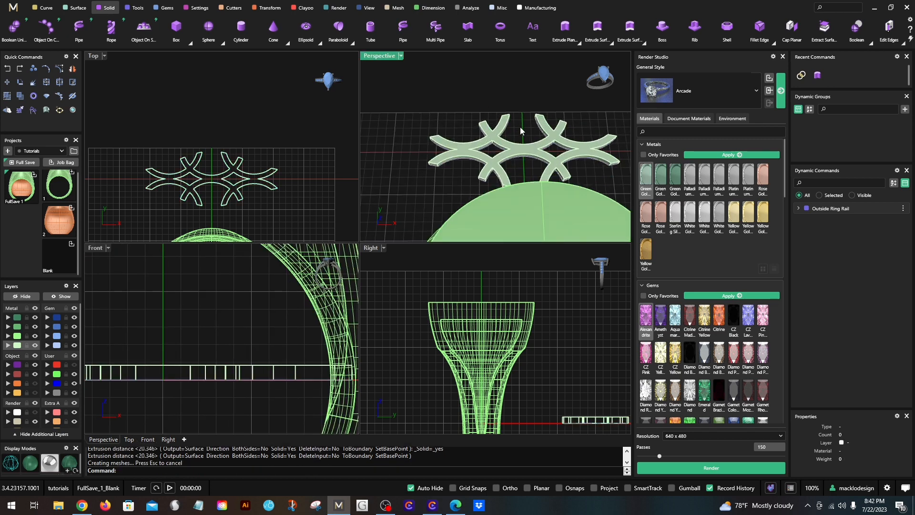
scroll(520, 126, "down", 2)
scroll(465, 104, "down", 4)
right_click_drag(532, 133, 515, 82)
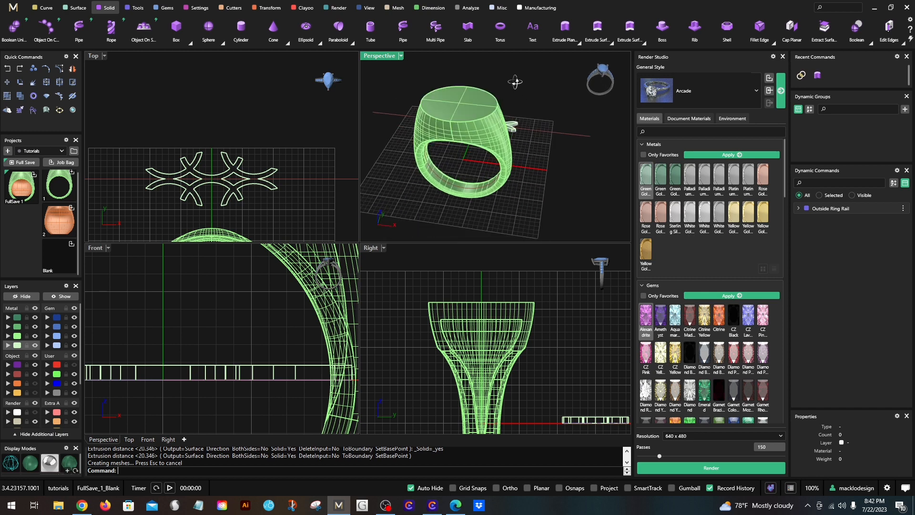
double_click(383, 57)
right_click_drag(277, 270, 298, 305, "shift")
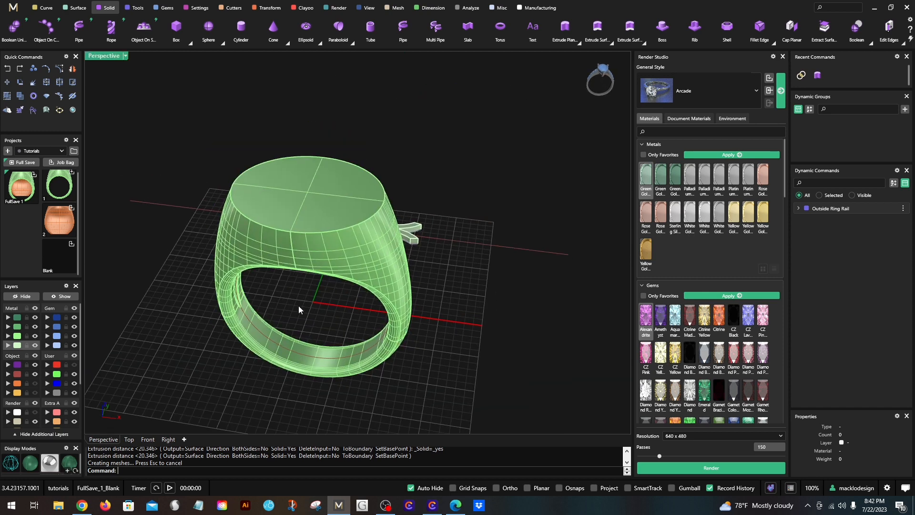
left_click(34, 336)
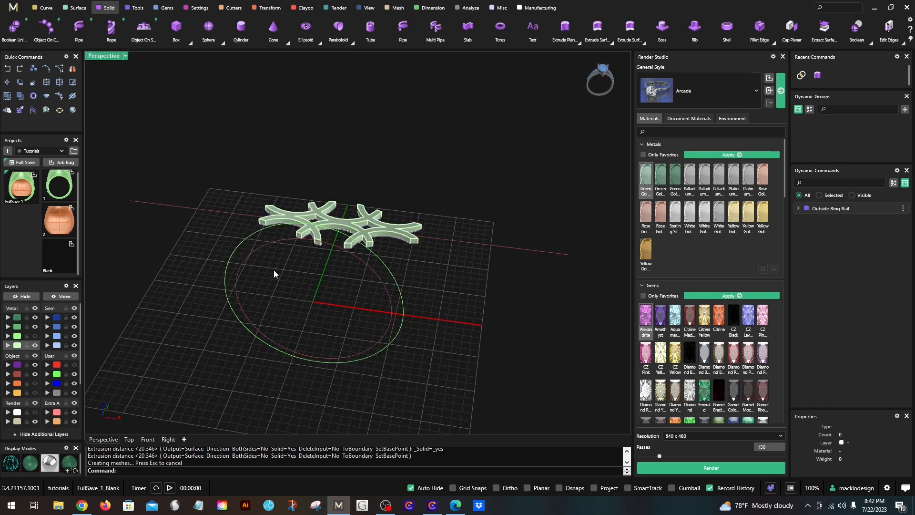
right_click_drag(430, 292, 420, 315, "shift")
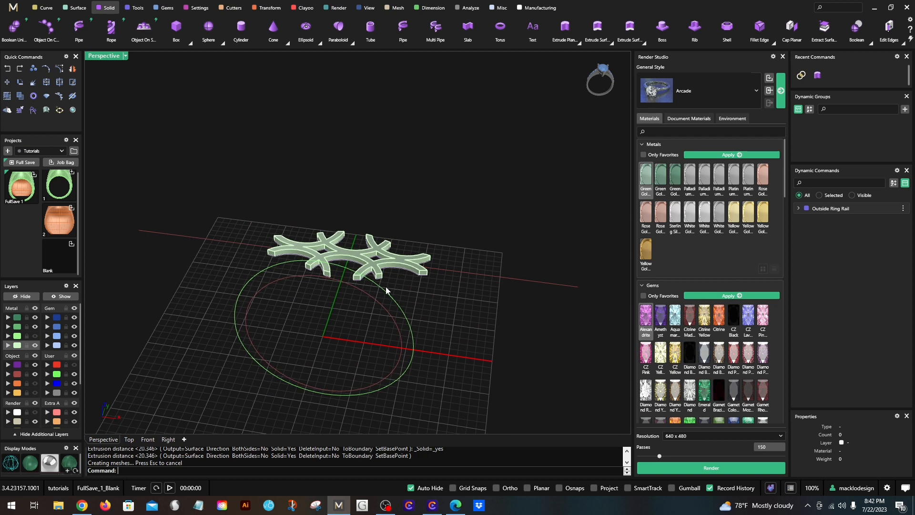
left_click(74, 374)
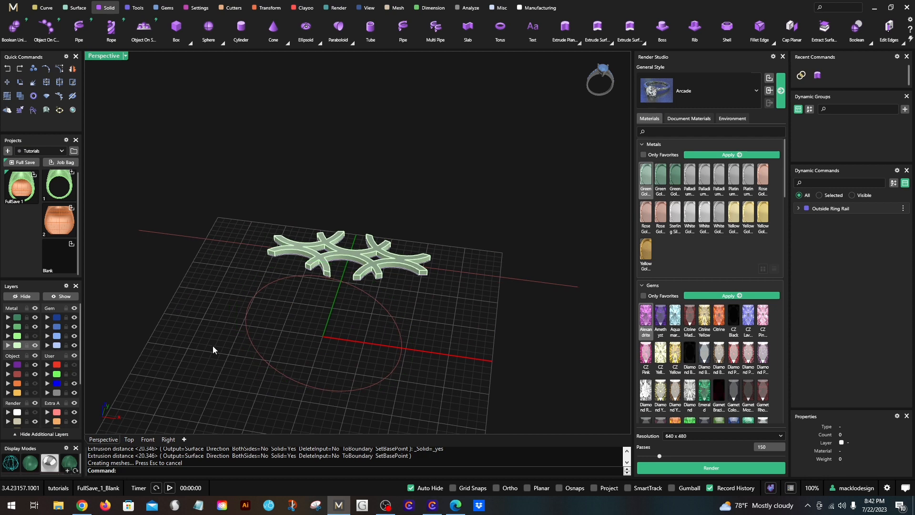
scroll(336, 267, "up", 2)
scroll(333, 263, "up", 2)
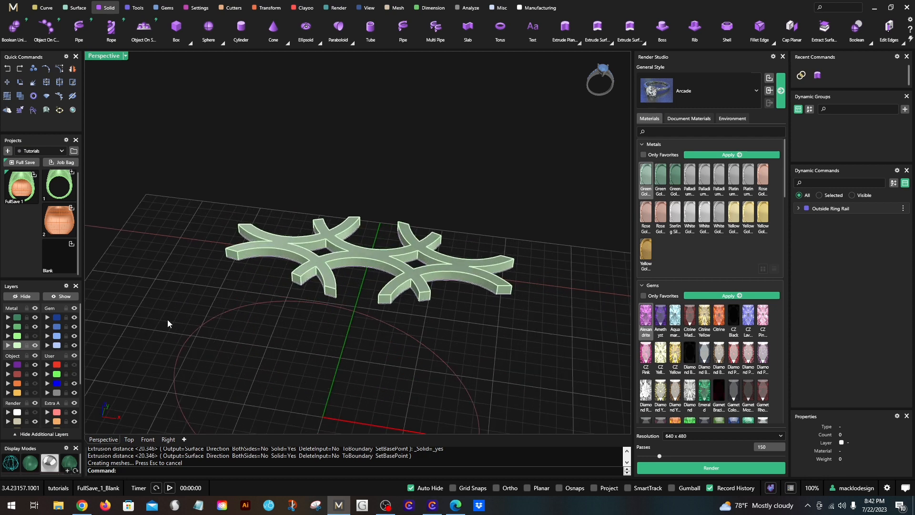
- Select the lattice solid, the finger circle and the straight finger line in turn to check them, and clear the selection
scroll(419, 328, "down", 3)
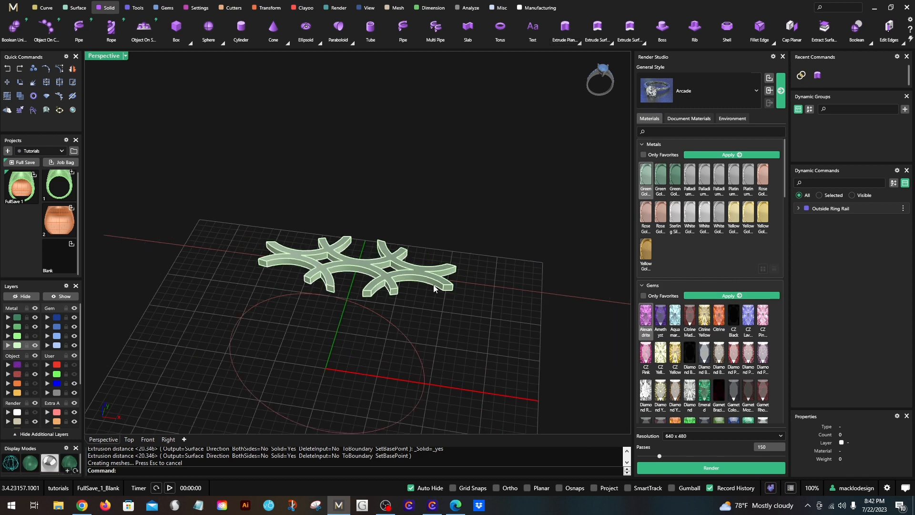
left_click(390, 282)
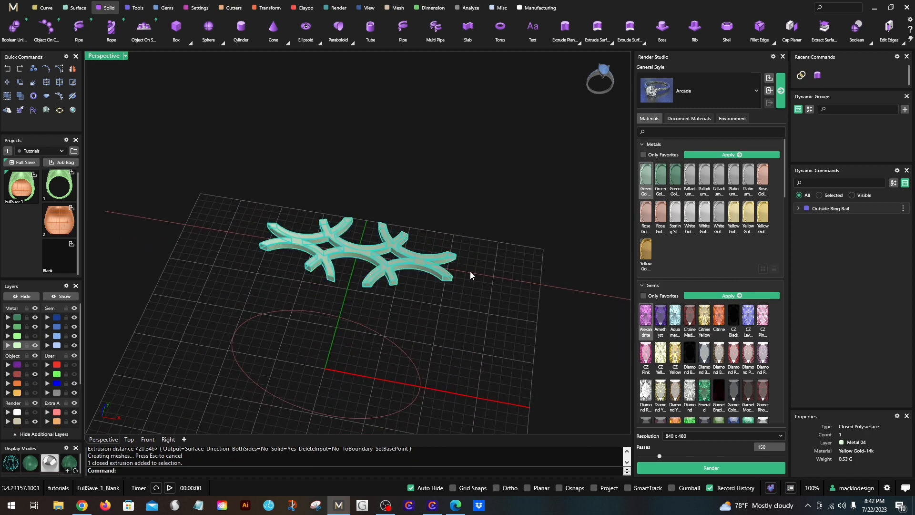
left_click(400, 349)
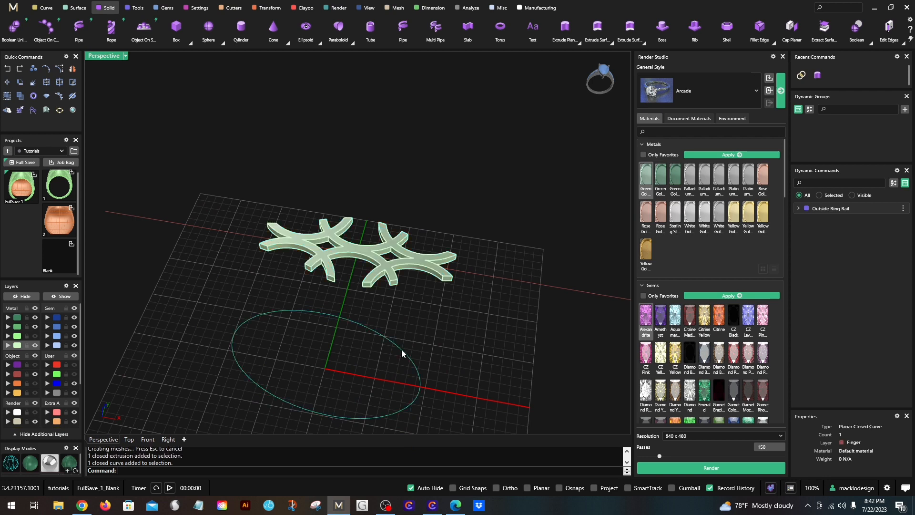
left_click(468, 270)
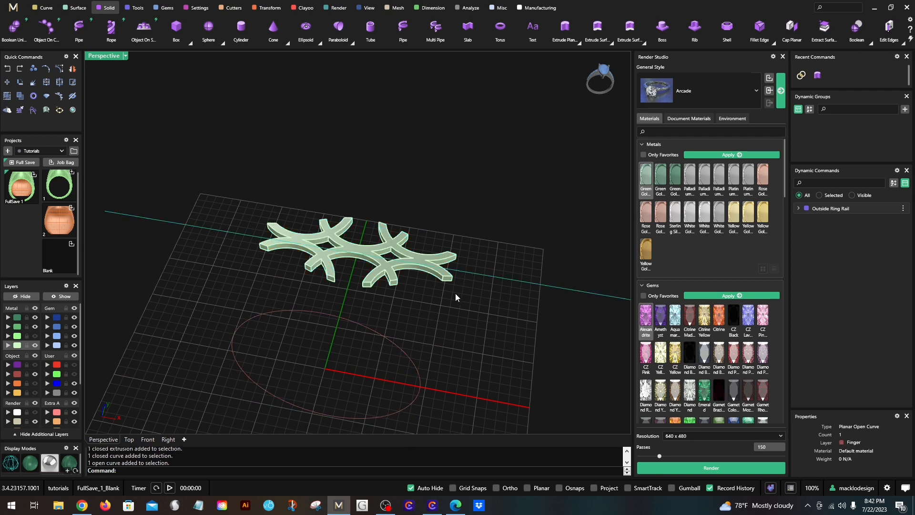
scroll(448, 283, "up", 2)
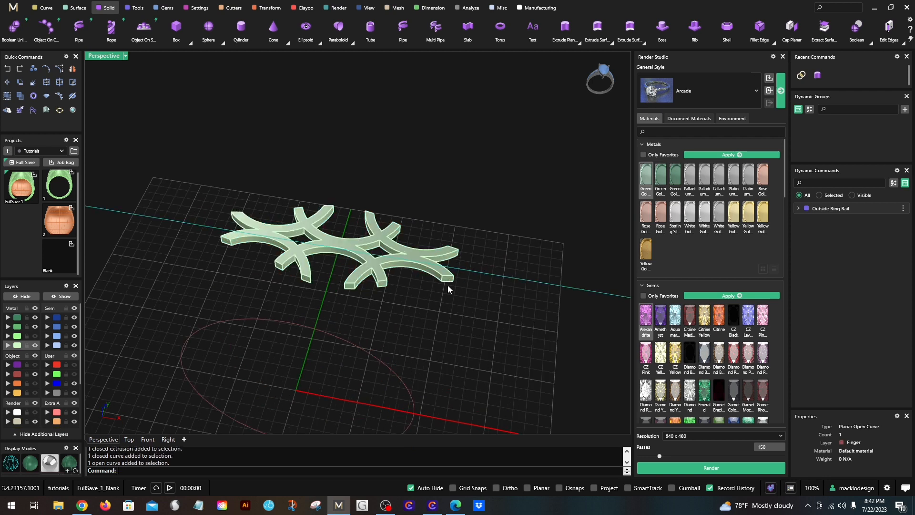
left_click(473, 353)
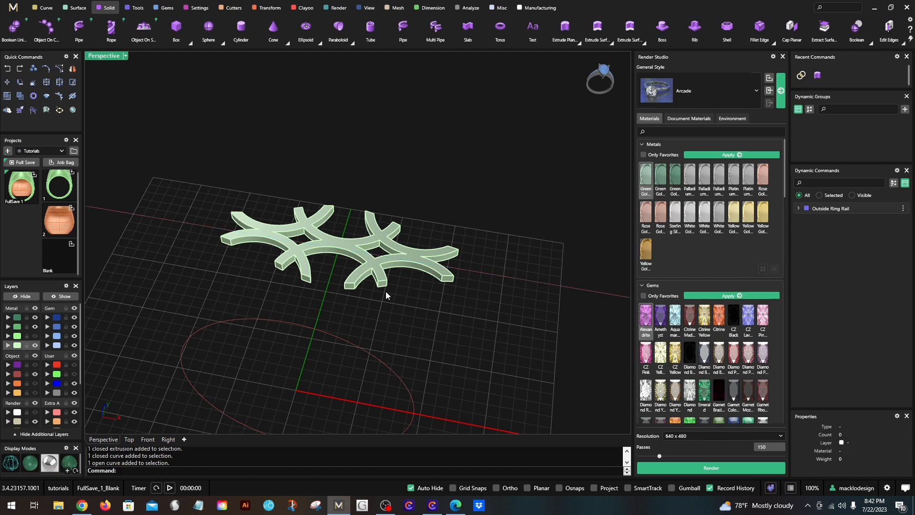
- Flow a copy of the lattice solid from the straight finger line onto the finger circle, with Rigid and Stretch off
scroll(384, 291, "down", 2)
scroll(378, 276, "up", 2)
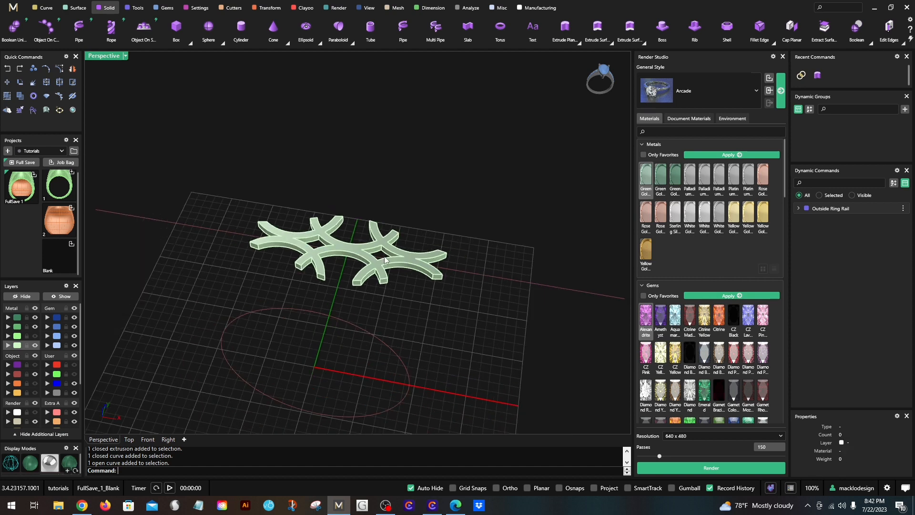
left_click(379, 272)
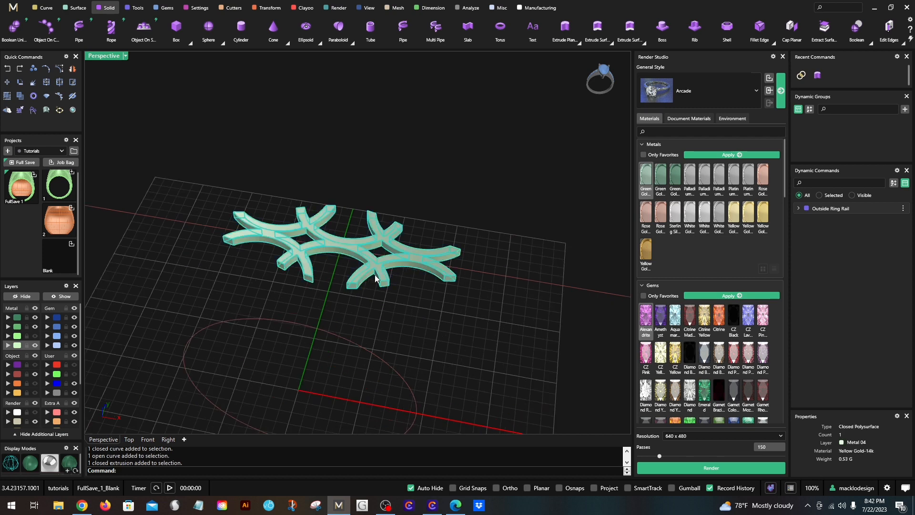
type("Flow")
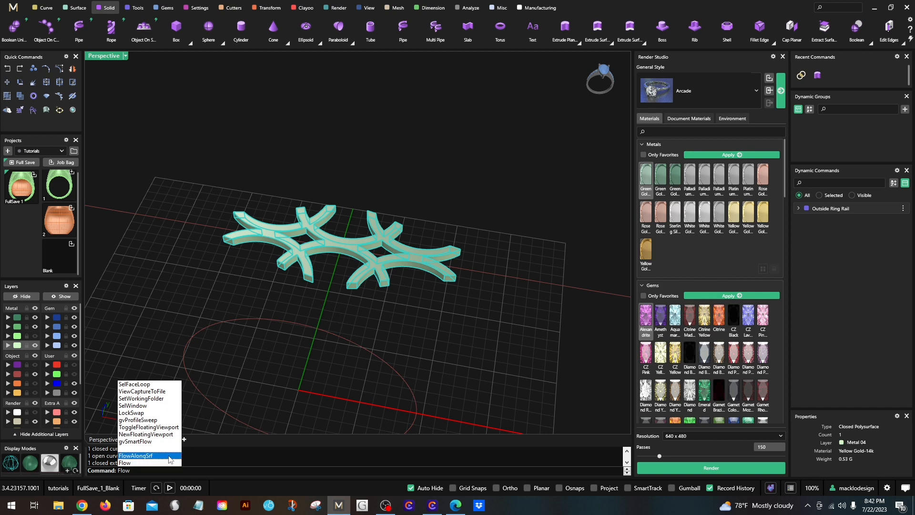
left_click(157, 464)
scroll(251, 280, "down", 3)
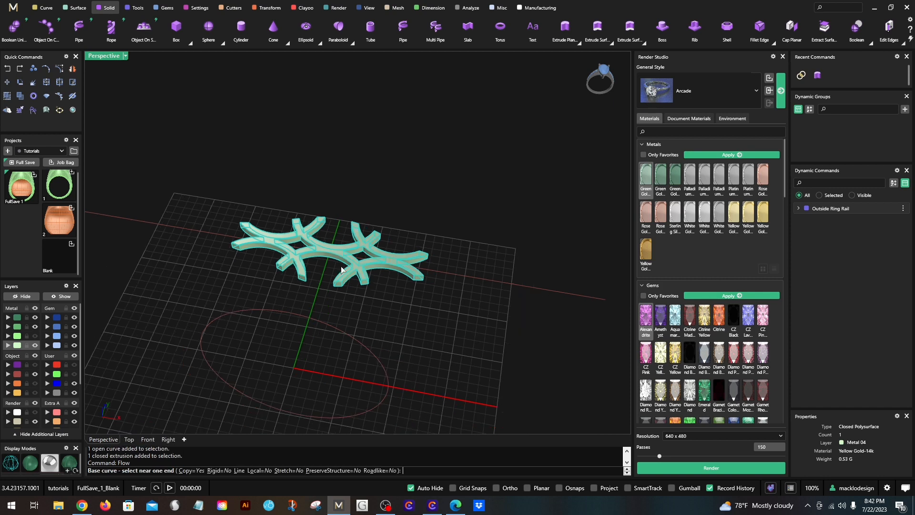
left_click(547, 292)
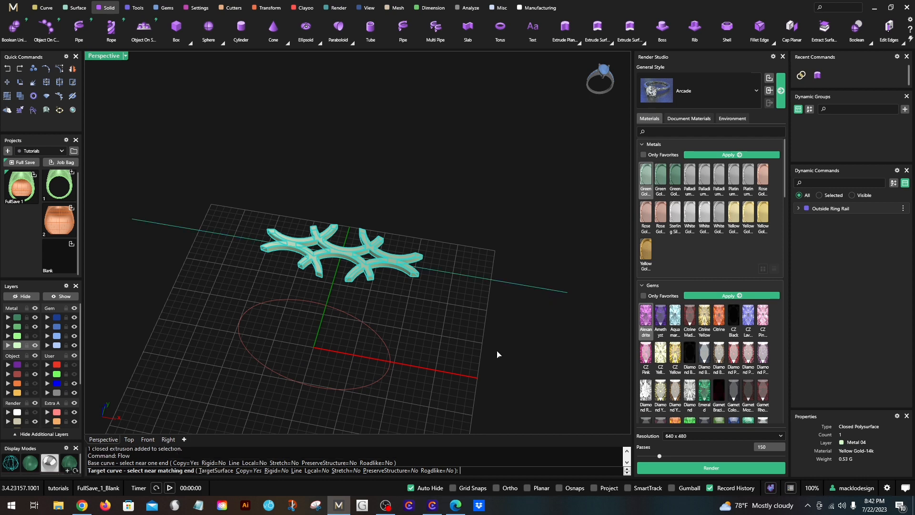
left_click(333, 389)
- Run CrvSeam on the finger circle to examine where its seam point lies relative to the bent lattice
right_click_drag(443, 315, 364, 304)
scroll(334, 328, "up", 4)
left_click(333, 318)
type("CrvSeam")
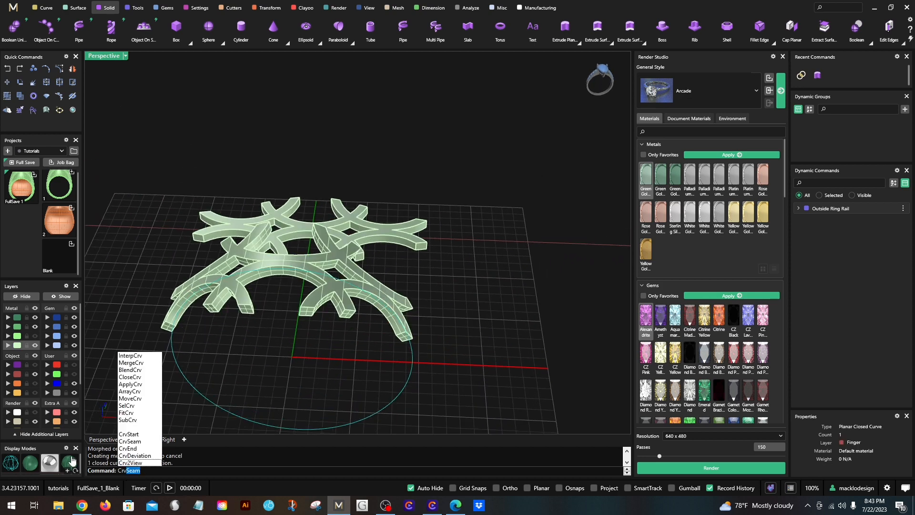
left_click(129, 442)
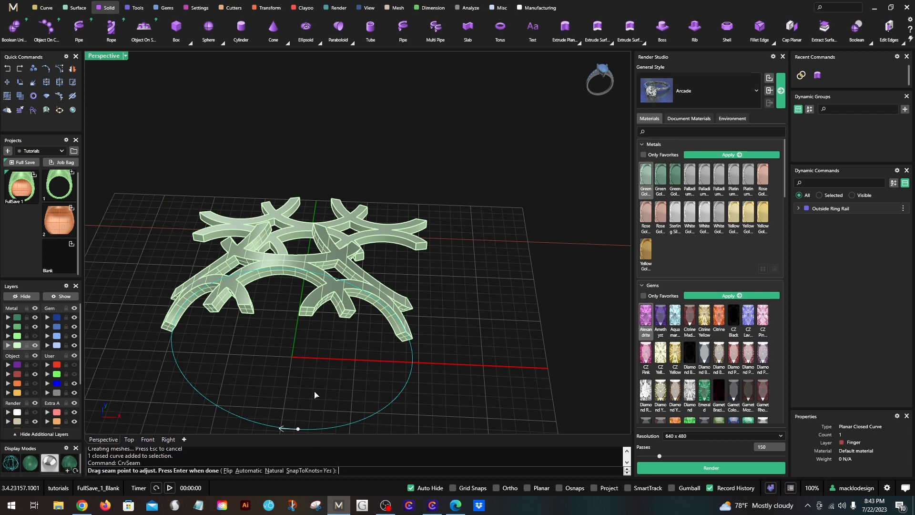
right_click_drag(317, 394, 327, 336)
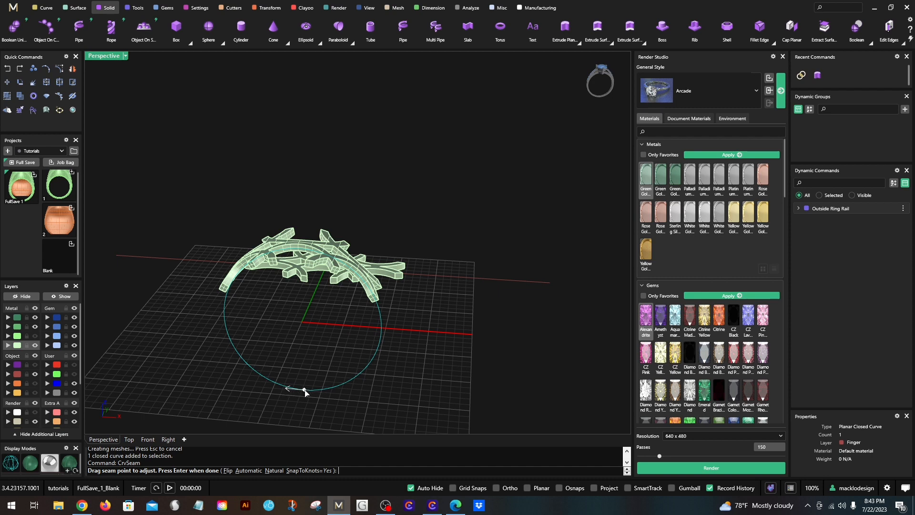
- Finish the seam check, then move the flat lattice solid and straight finger line to the hidden User 03 layer
right_click(276, 405)
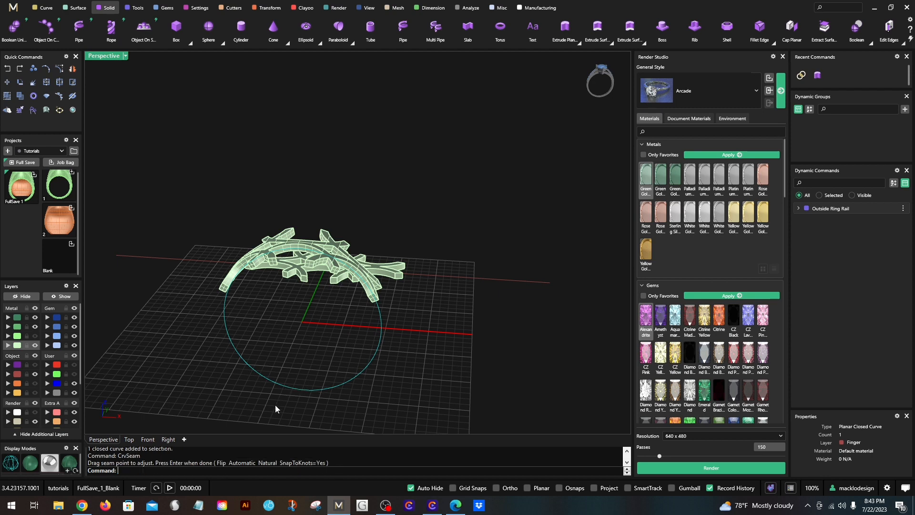
left_click(269, 395)
scroll(273, 351, "down", 2)
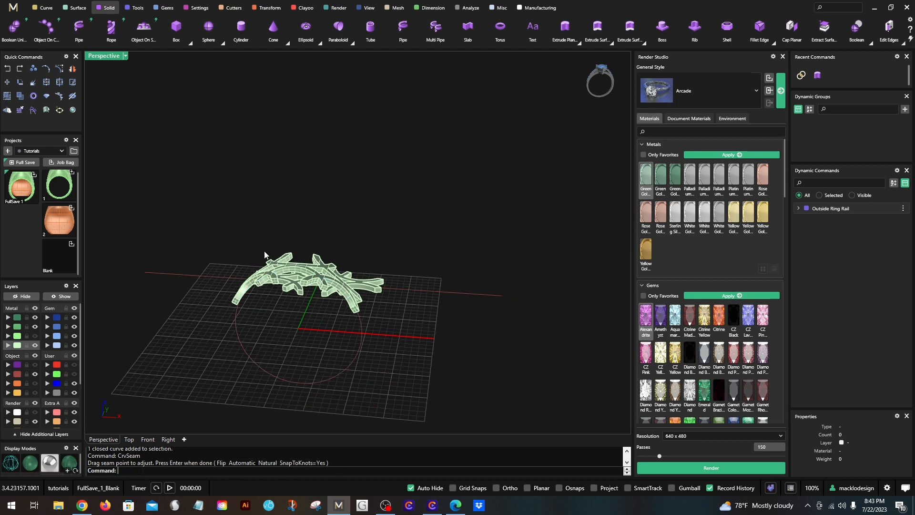
double_click(108, 56)
scroll(266, 148, "down", 3)
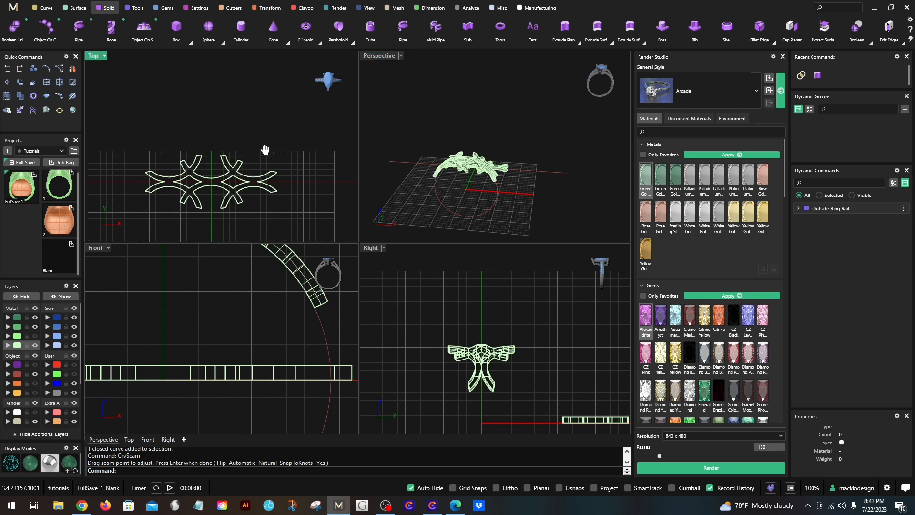
left_click_drag(277, 188, 188, 150)
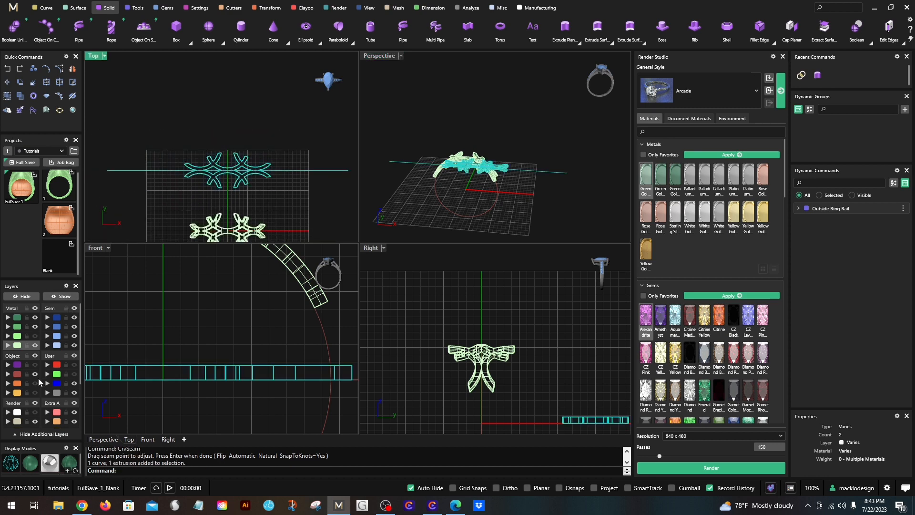
left_click(48, 383)
left_click(75, 384)
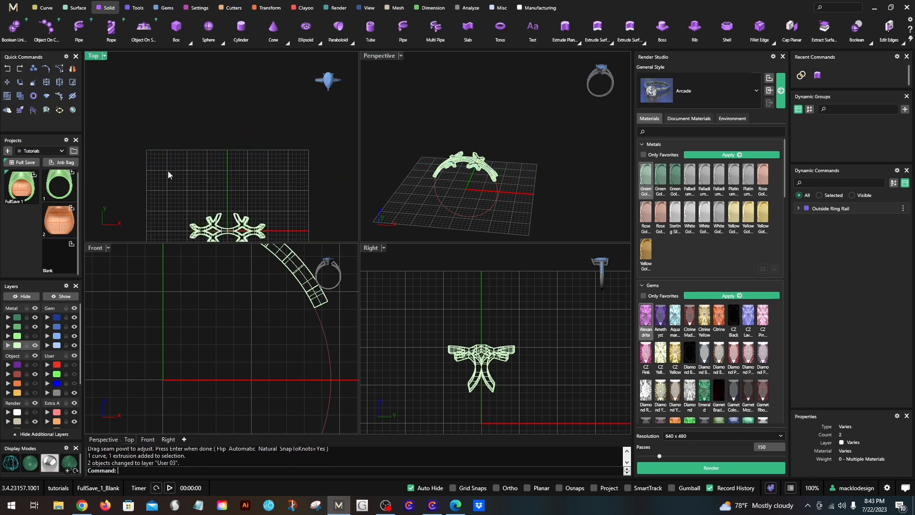
- Show the ring body's layer and display it in a maximized Perspective viewport in Rendered mode
left_click(65, 296)
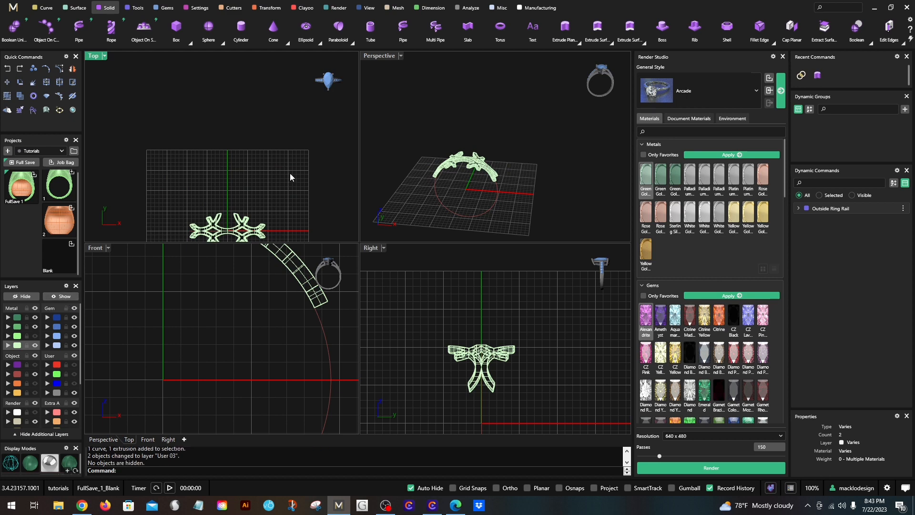
left_click(36, 336)
double_click(378, 56)
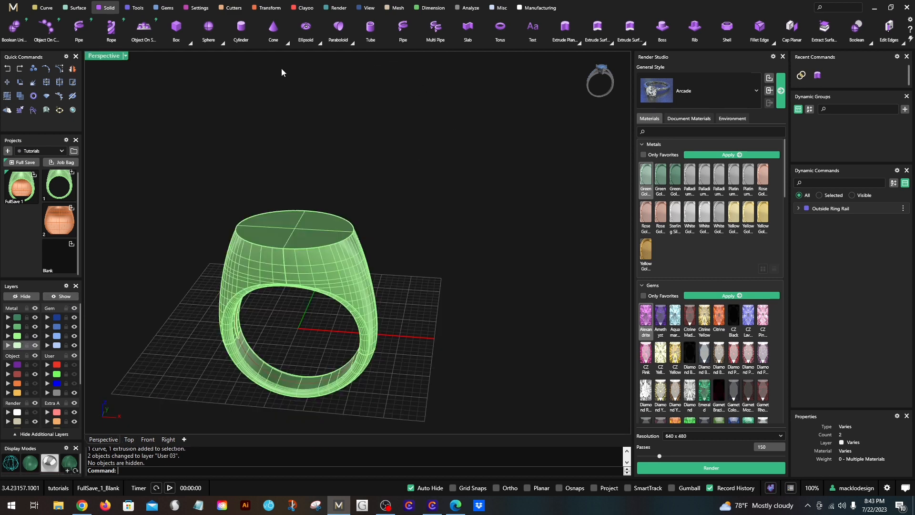
left_click(102, 56)
left_click(167, 69)
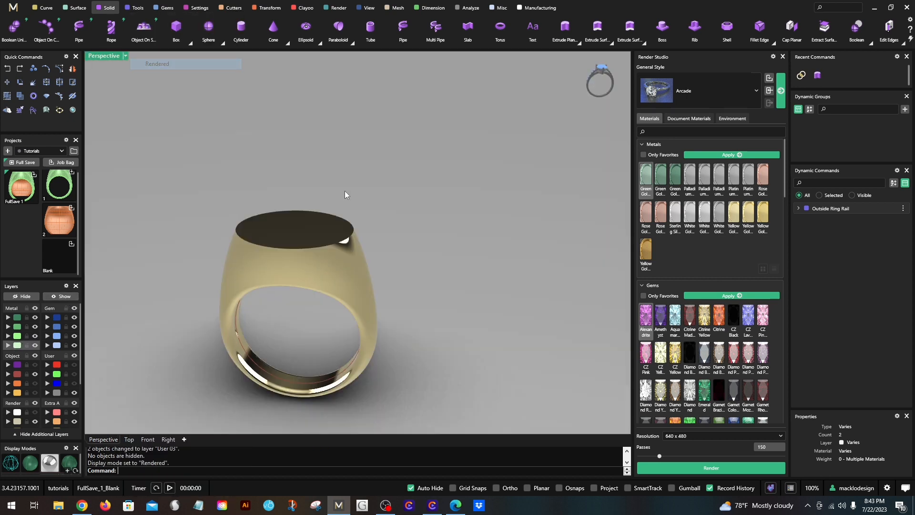
- Examine the rendered ring from above and hide the layer holding the finger circle
right_click_drag(409, 271, 327, 406)
scroll(333, 196, "up", 7)
scroll(344, 207, "down", 4)
left_click(34, 375)
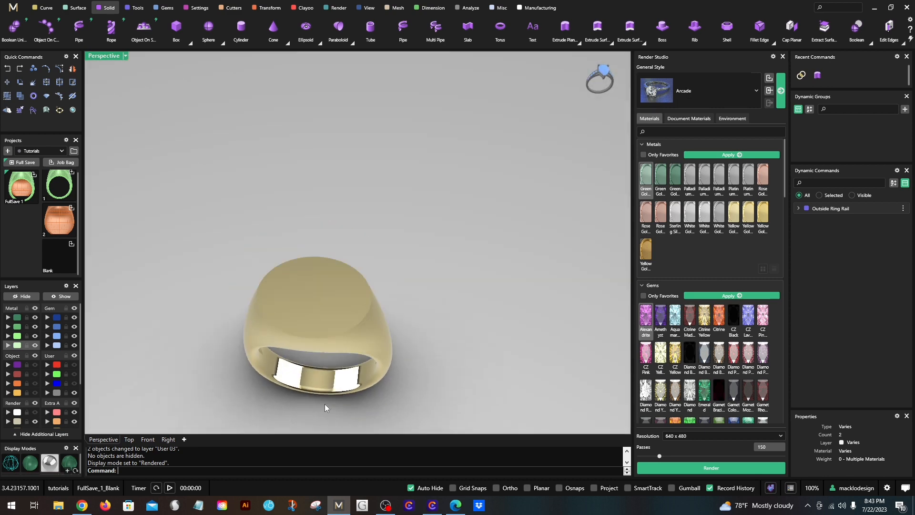
- Restore the four-viewport layout and show the layer holding the white arc-pattern curves and the ring's top outline
double_click(111, 56)
scroll(256, 138, "down", 2)
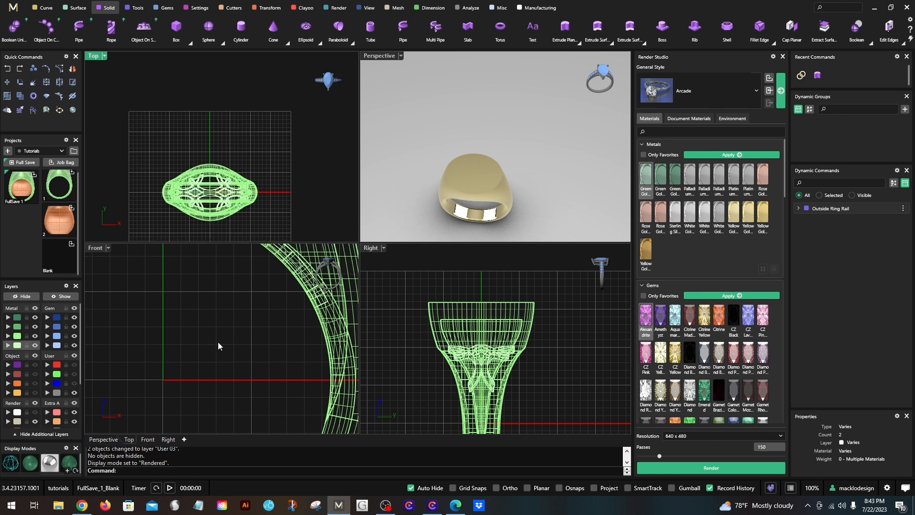
scroll(218, 345, "down", 4)
right_click_drag(133, 371, 163, 397)
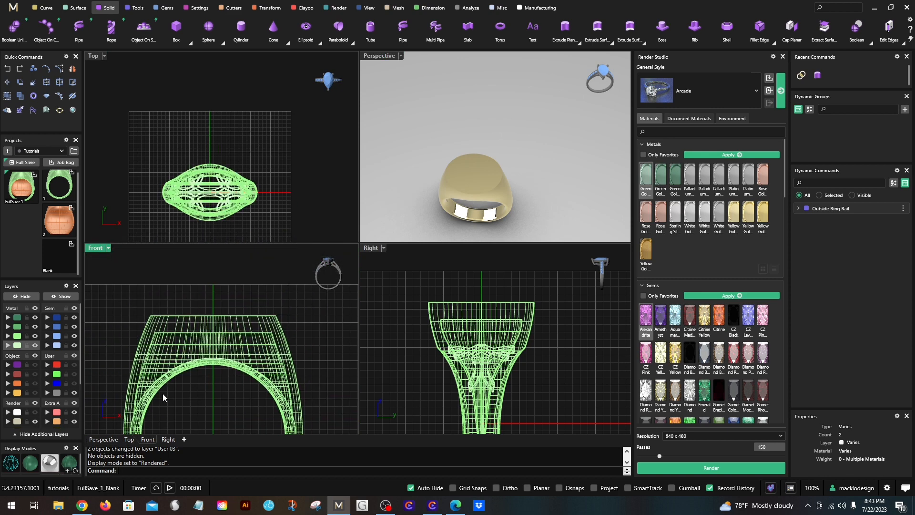
scroll(184, 317, "up", 3)
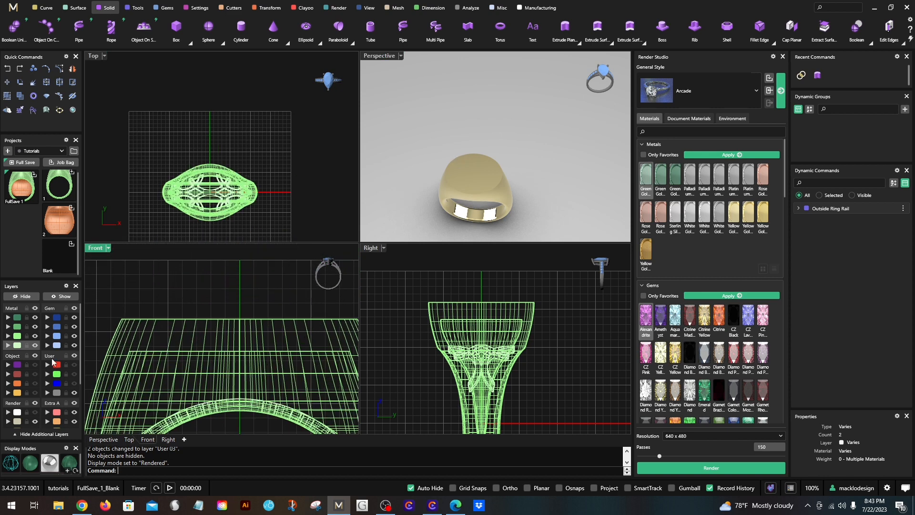
left_click(35, 413)
left_click(293, 153)
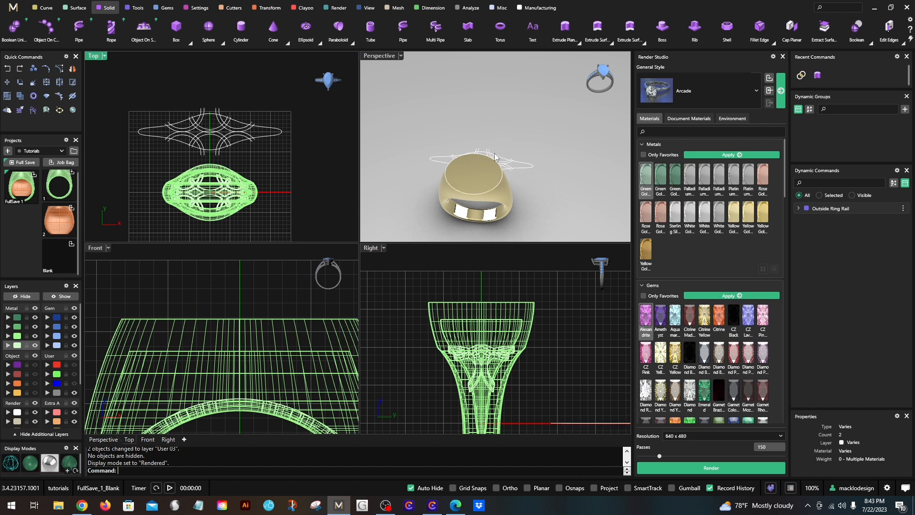
- Offset the ring's oval top outline inward by 2 mm
scroll(491, 176, "up", 2)
left_click(489, 195)
right_click(489, 194)
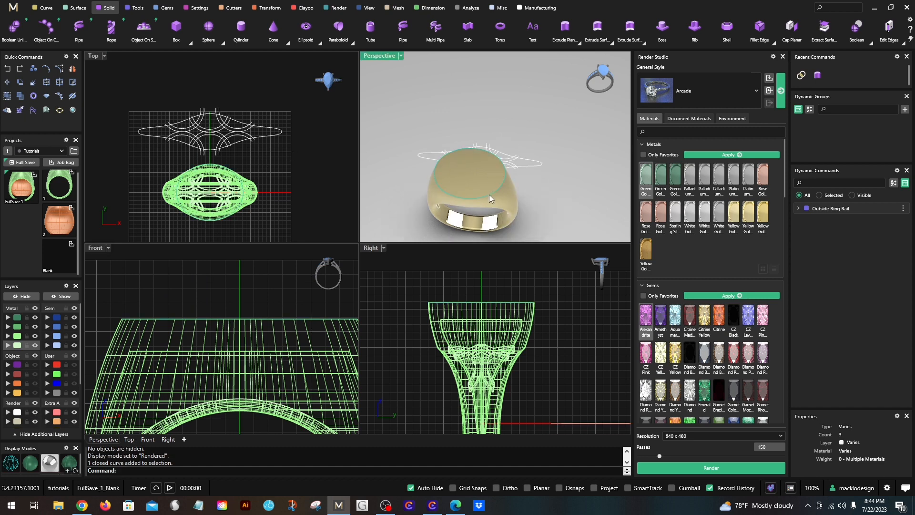
type("ffset")
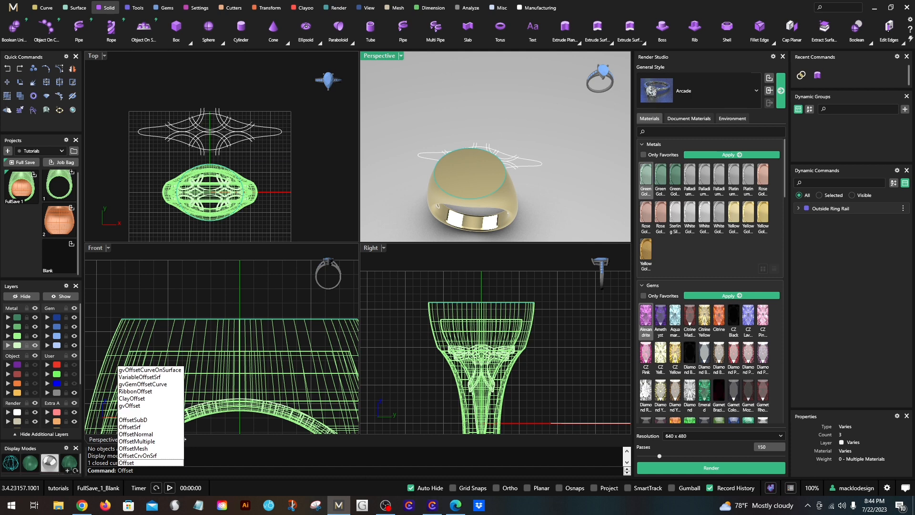
left_click(148, 463)
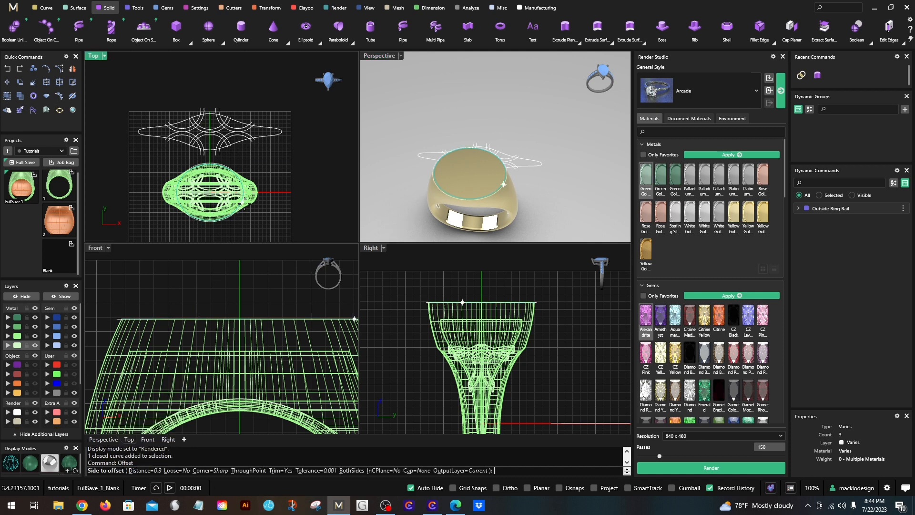
scroll(233, 172, "up", 3)
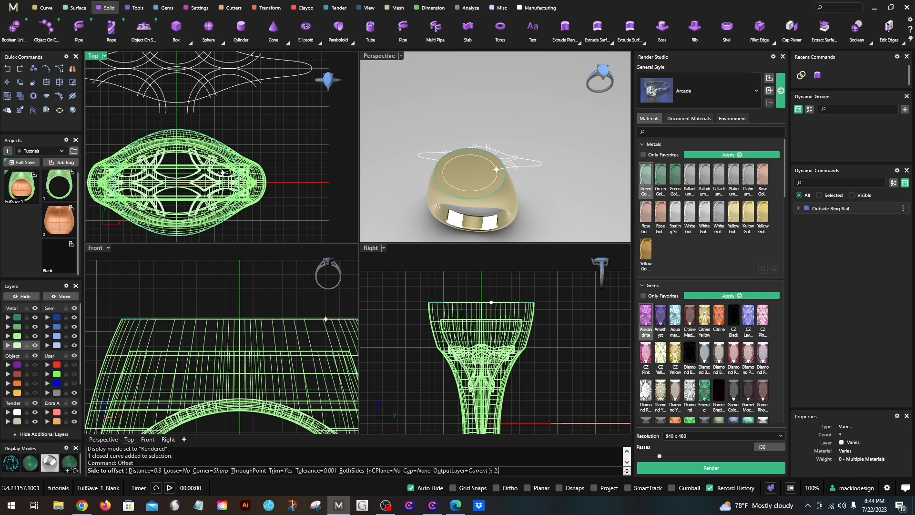
left_click(205, 182)
left_click(336, 152)
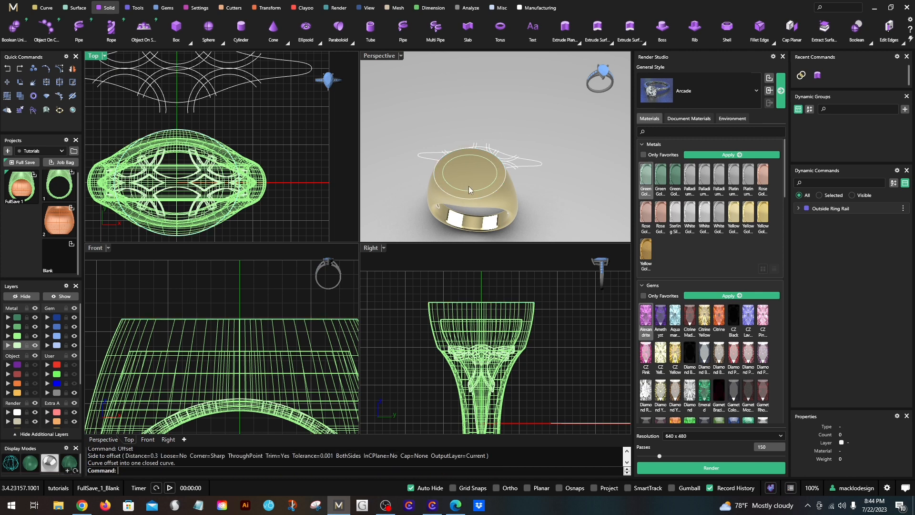
- Extrude the inner oval curve into a solid about 1.09 mm to both sides of the ring's top face
left_click(464, 190)
left_click(486, 217)
scroll(405, 205, "down", 1)
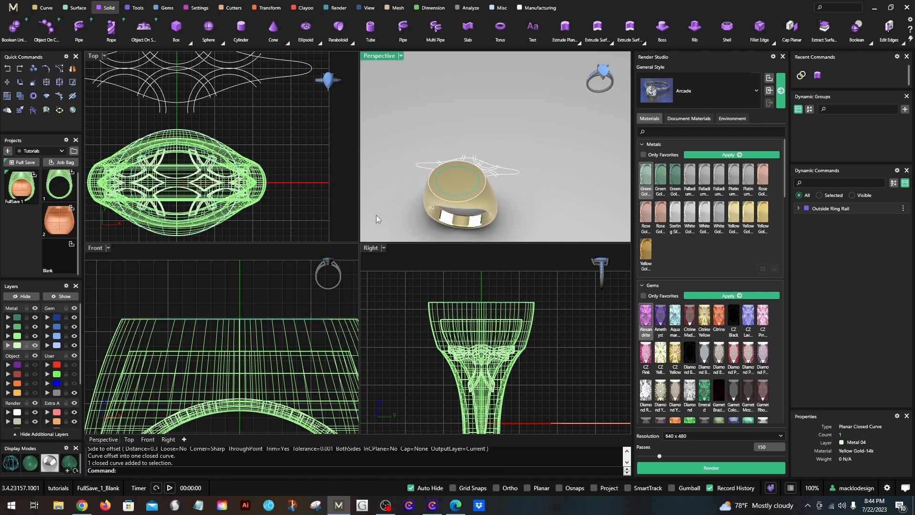
scroll(202, 321, "down", 2)
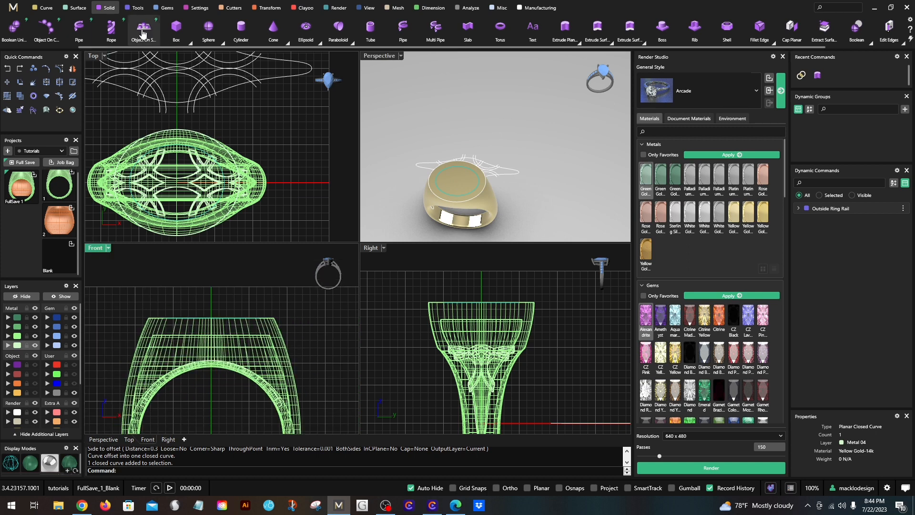
left_click(563, 31)
scroll(284, 265, "up", 2)
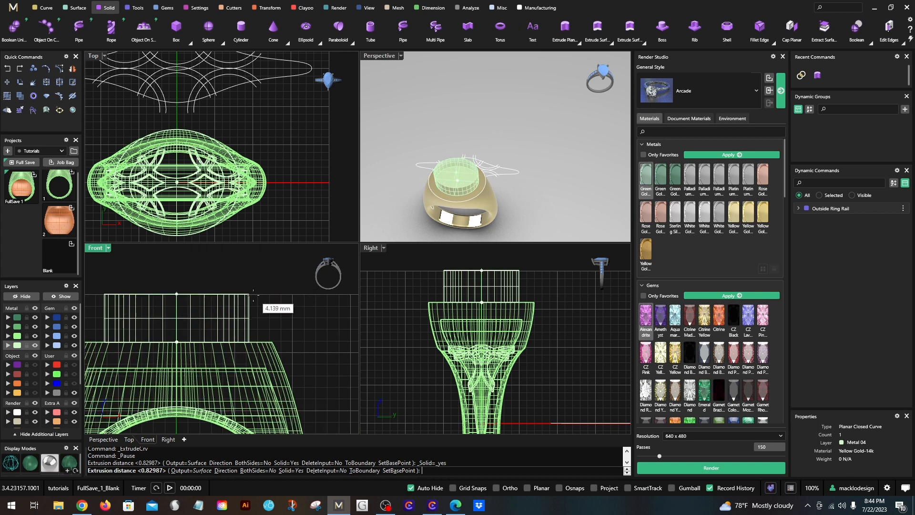
left_click(254, 471)
scroll(221, 336, "up", 2)
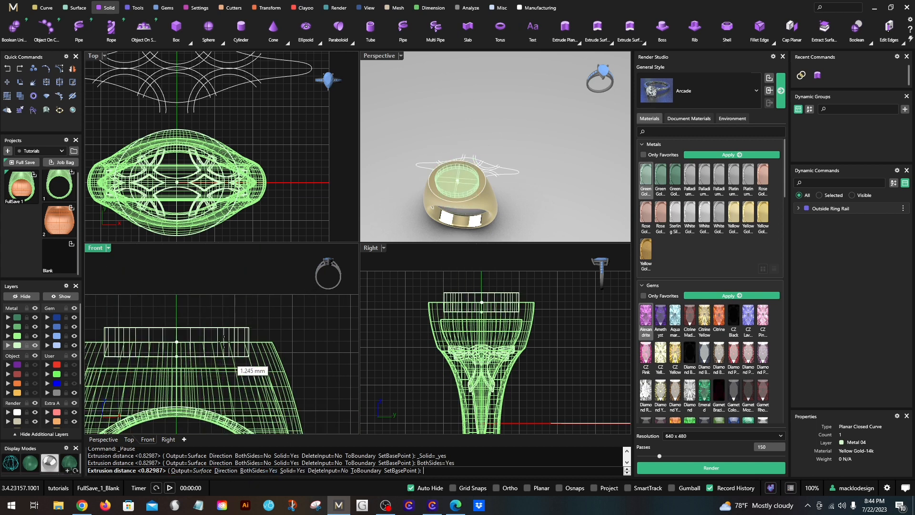
scroll(222, 339, "up", 2)
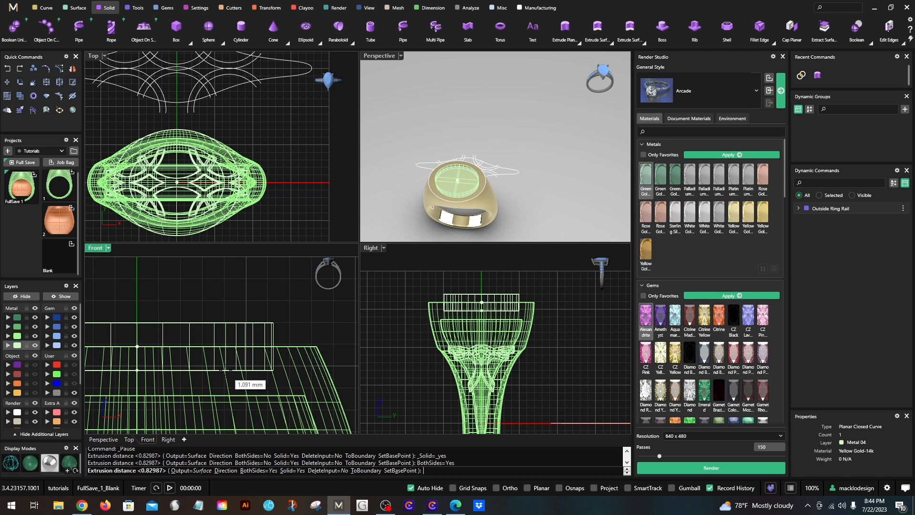
left_click(226, 369)
- Move the extruded oval solid to the Extra 01 layer
scroll(227, 373, "down", 1)
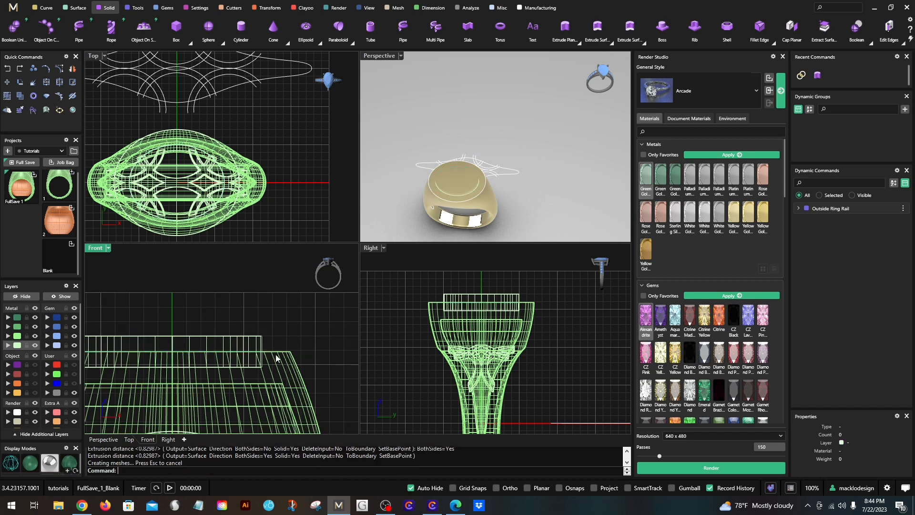
scroll(264, 381, "up", 1)
scroll(253, 386, "up", 2)
scroll(243, 374, "down", 2)
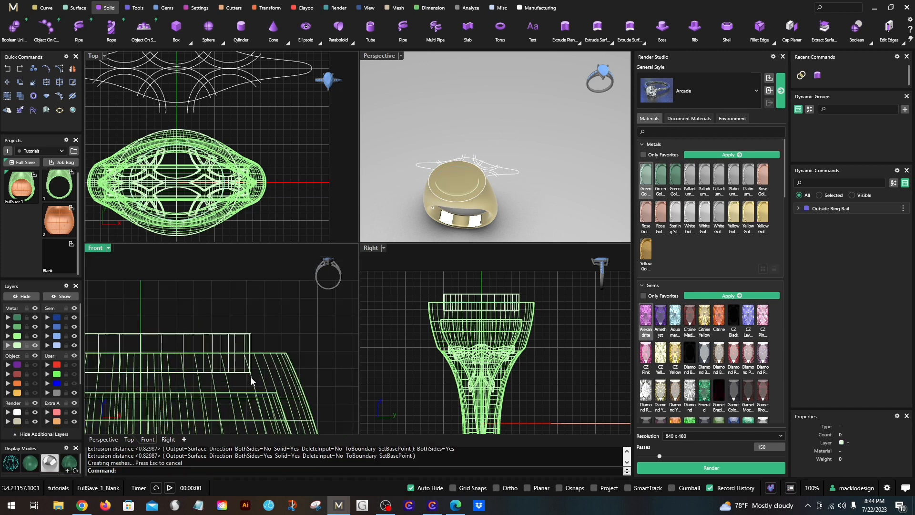
right_click_drag(470, 218, 504, 163)
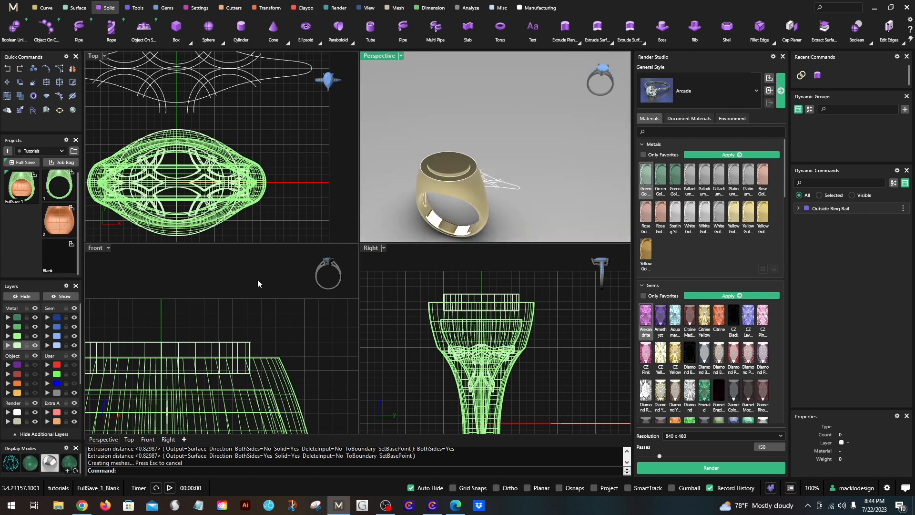
left_click(231, 350)
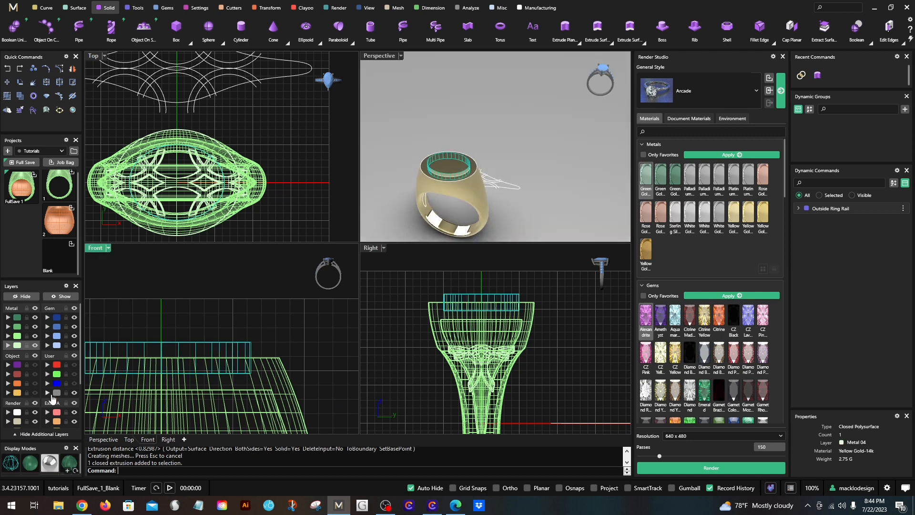
scroll(52, 398, "down", 2)
left_click(46, 376)
left_click(472, 106)
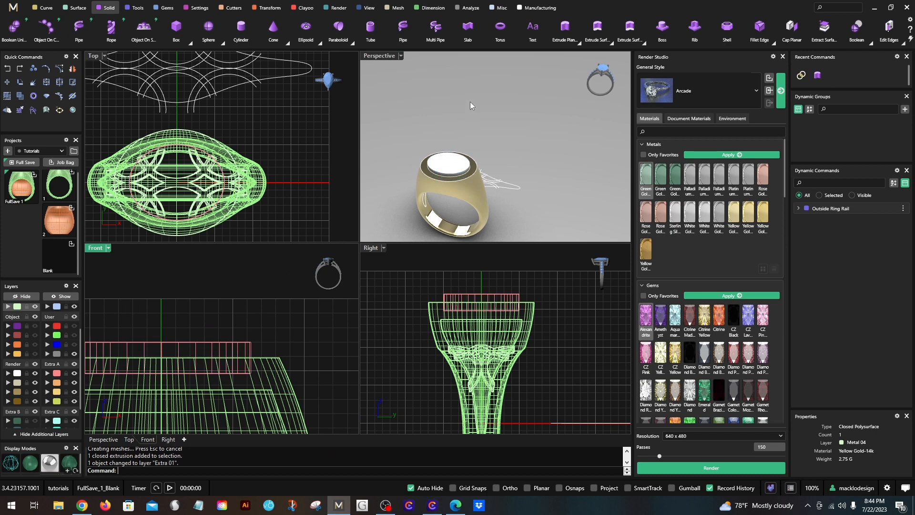
- Maximize the Perspective viewport, check the oval solid on the ring top, and switch the display to Shaded
double_click(393, 55)
right_click_drag(353, 157, 301, 264)
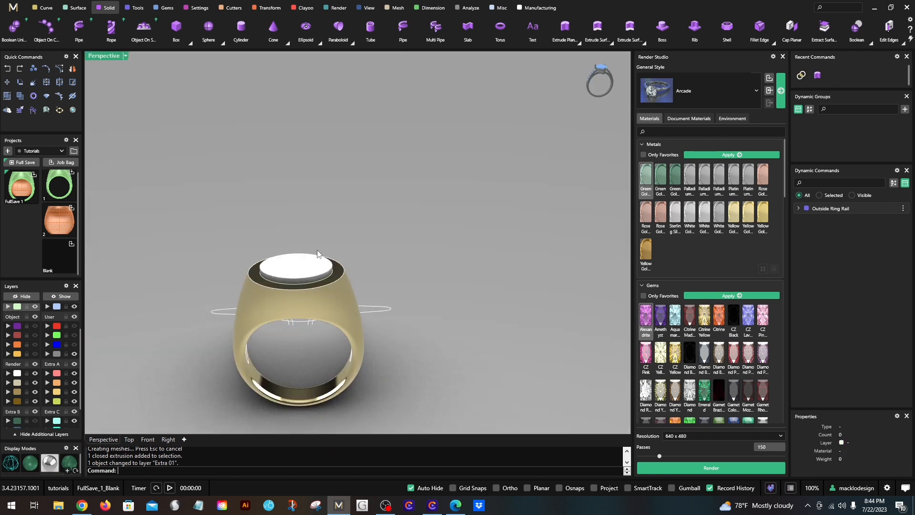
left_click(302, 263)
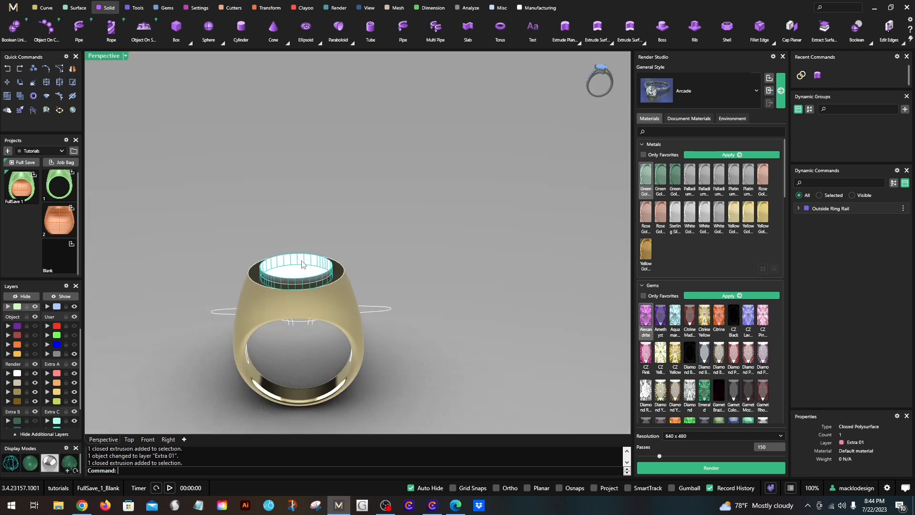
left_click(148, 255)
left_click(101, 56)
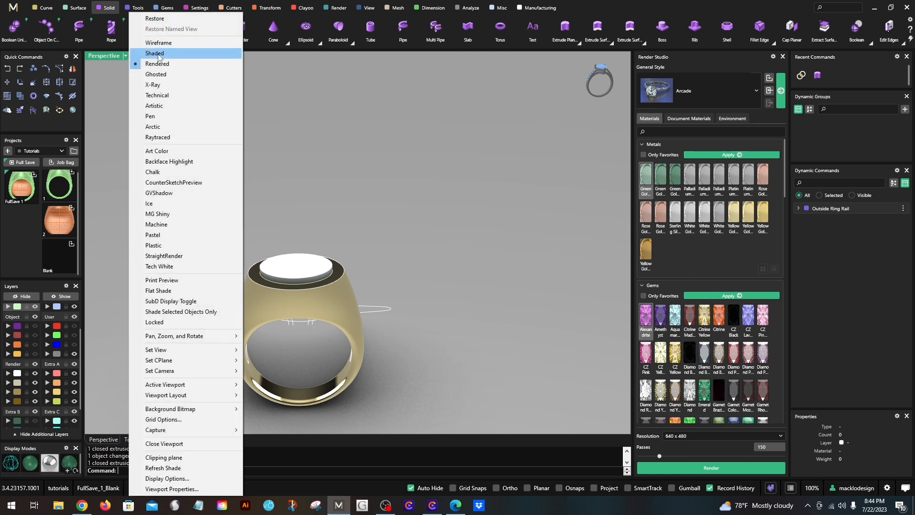
left_click(160, 59)
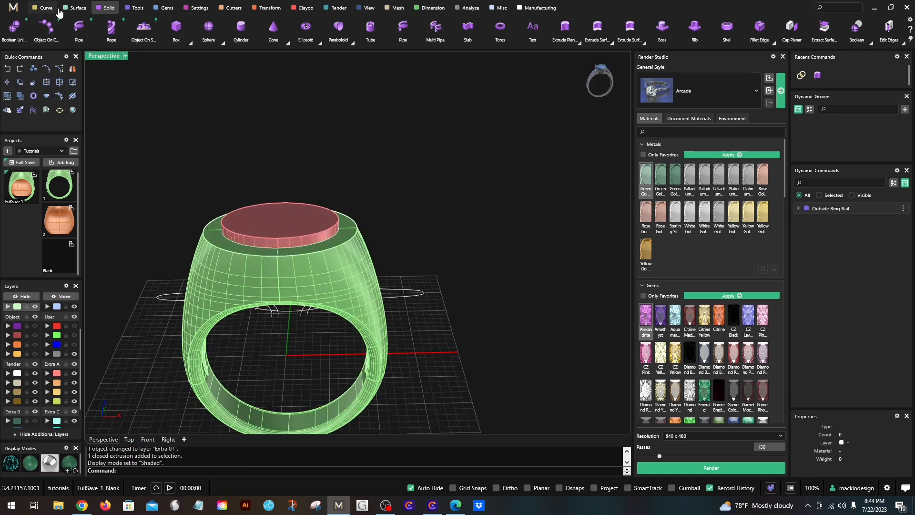
- Cut the oval recess into the ring's top with a Boolean Difference, subtracting the oval solid from the ring
scroll(37, 35, "up", 3)
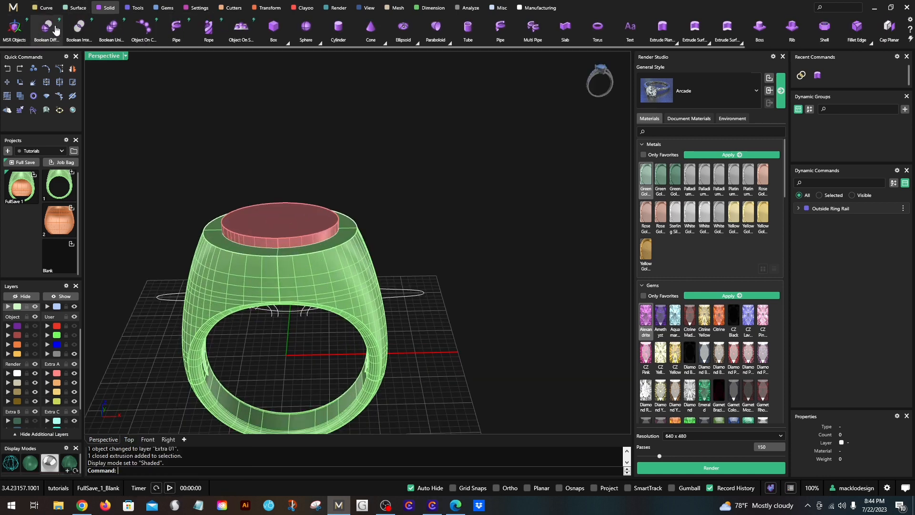
left_click(37, 35)
left_click(214, 267)
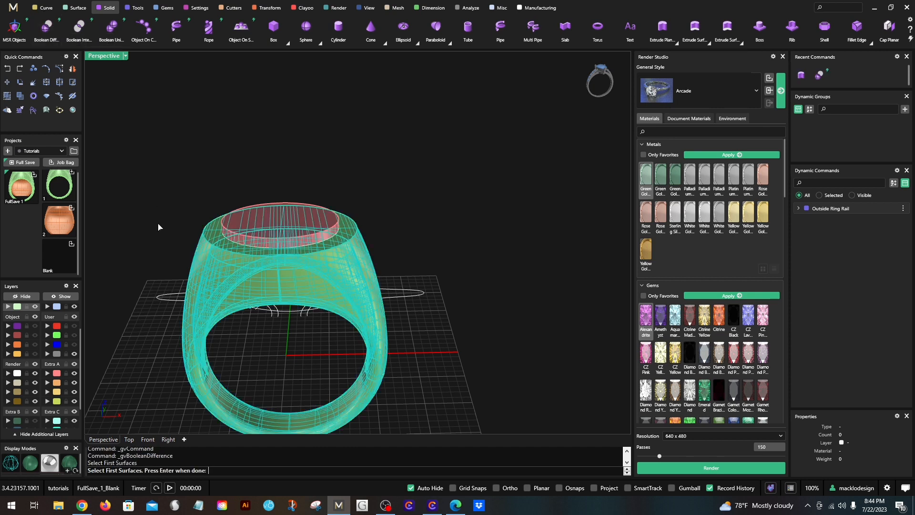
key("Return")
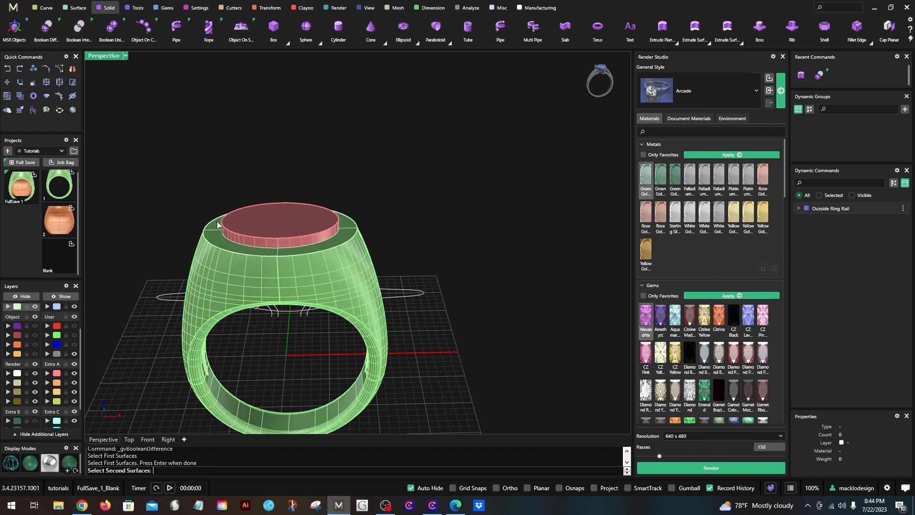
left_click(241, 215)
key("Return")
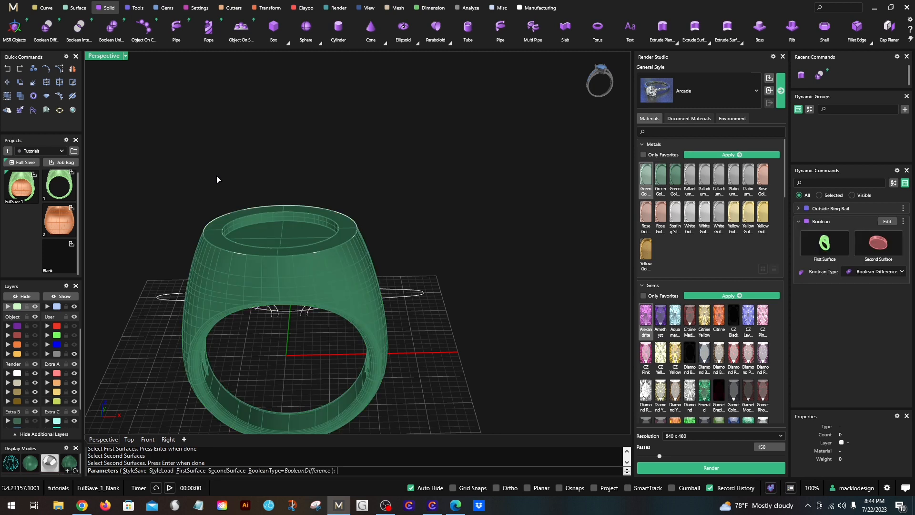
key("Return")
scroll(217, 176, "down", 2)
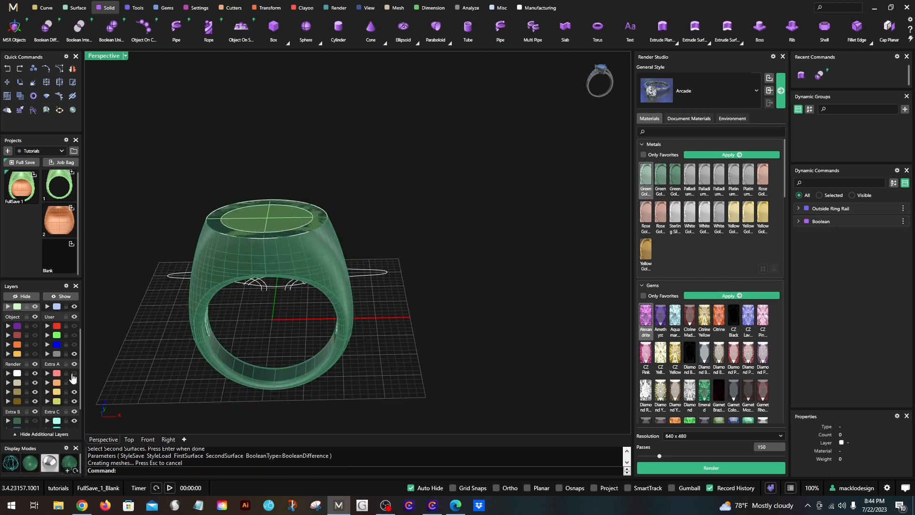
- Move the original uncut ring to the Extra 06 layer, leaving the recessed ring in view
scroll(243, 218, "up", 2)
left_click(253, 210)
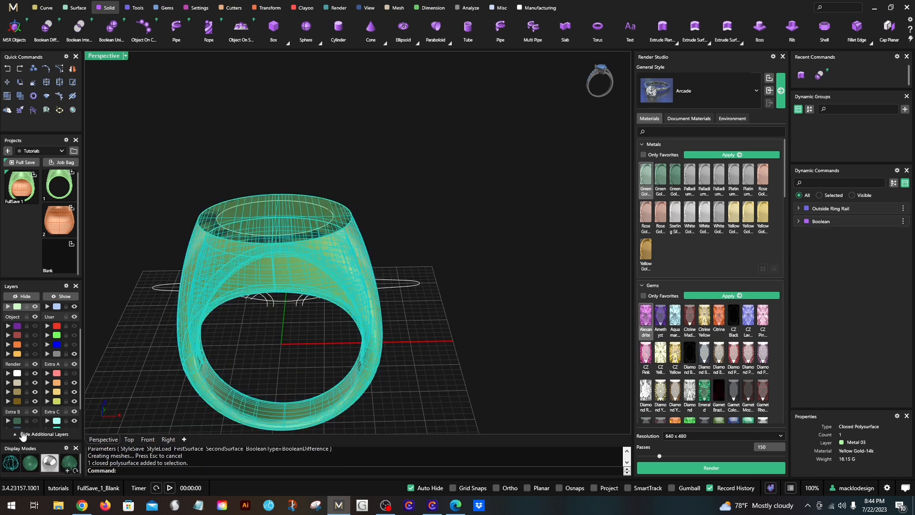
scroll(22, 408, "down", 1)
left_click(24, 401)
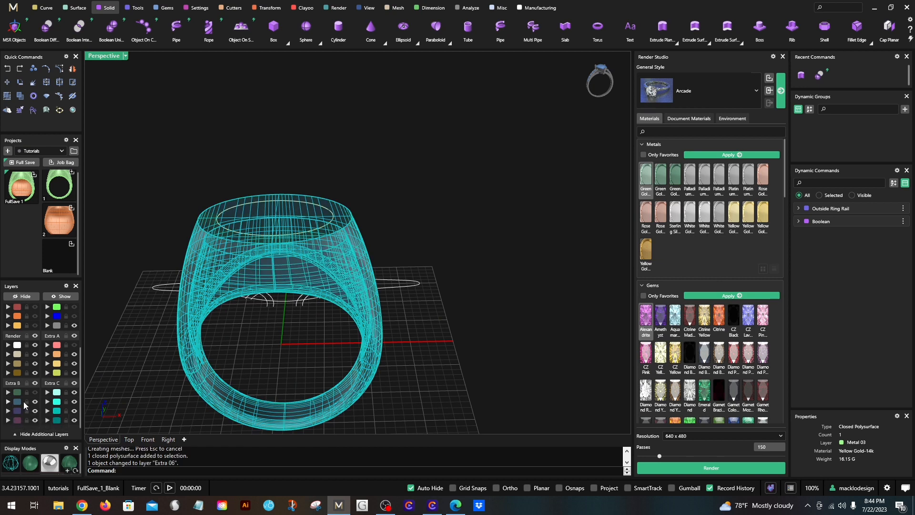
scroll(253, 196, "down", 2)
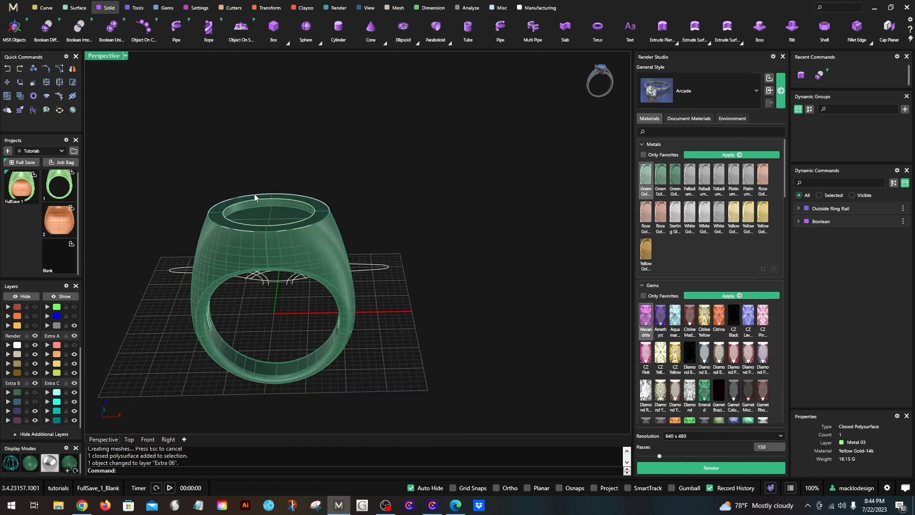
- Move the inner oval curve on the ring top to the Light layer and hide that layer
scroll(295, 204, "up", 4)
left_click(297, 201, "shift")
right_click(291, 200)
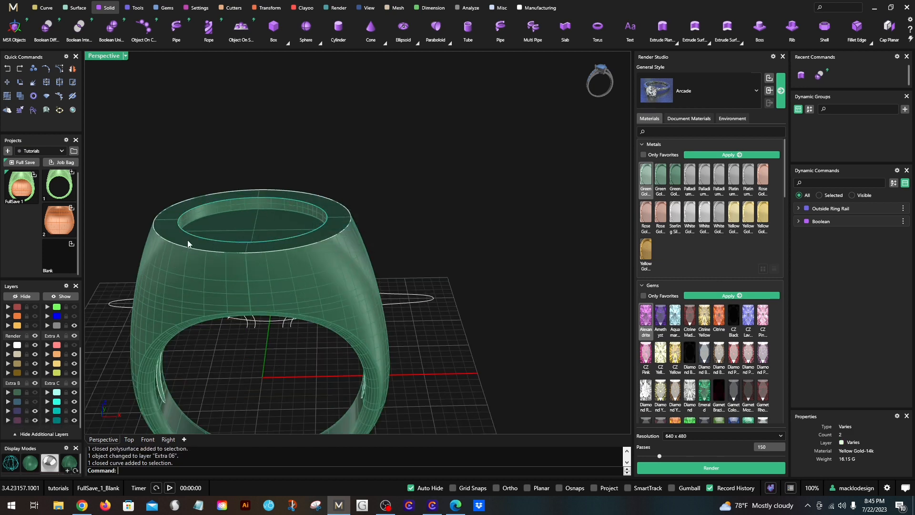
left_click(17, 345)
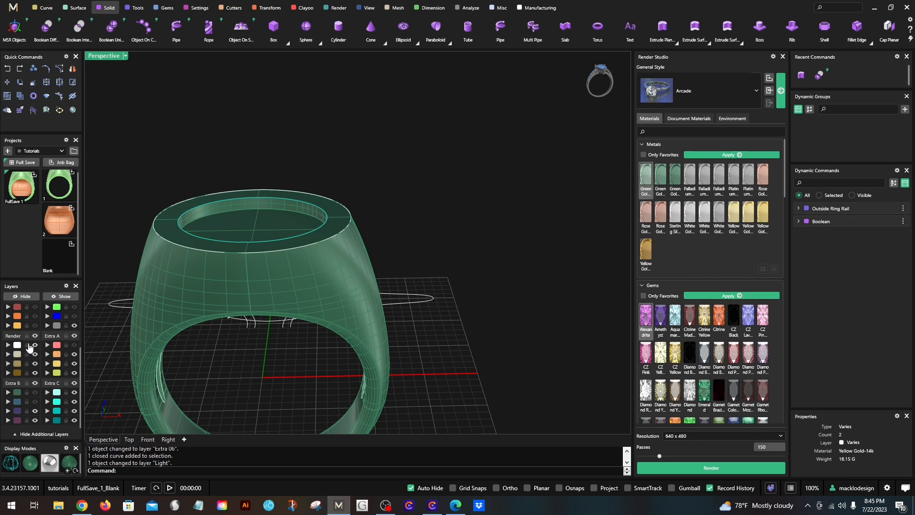
left_click(35, 346)
scroll(252, 174, "down", 5)
right_click_drag(286, 209, 255, 257)
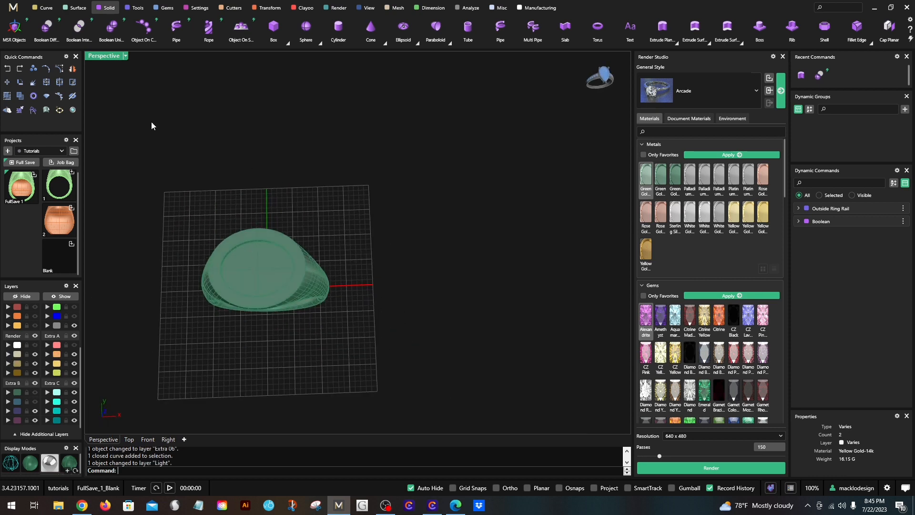
- Restore the four-viewport layout and set the Perspective viewport to the Rendered display mode
double_click(116, 57)
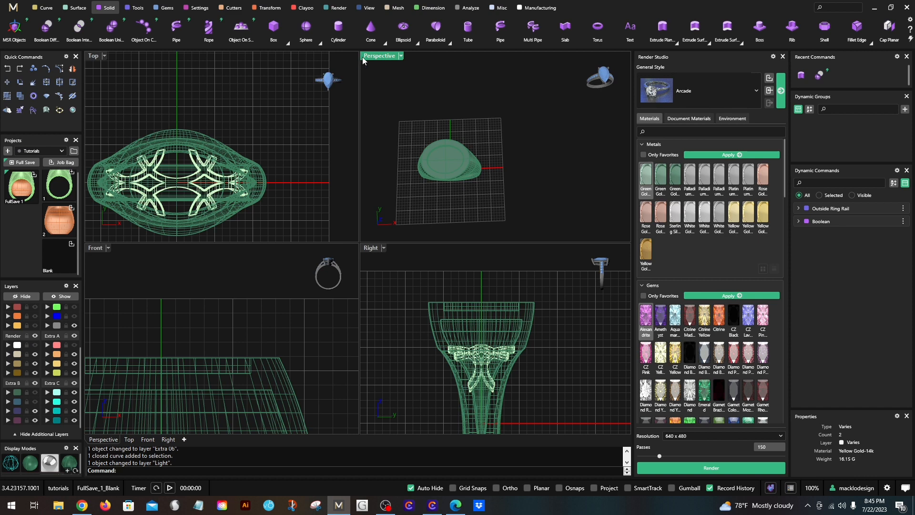
left_click(401, 56)
left_click(429, 54)
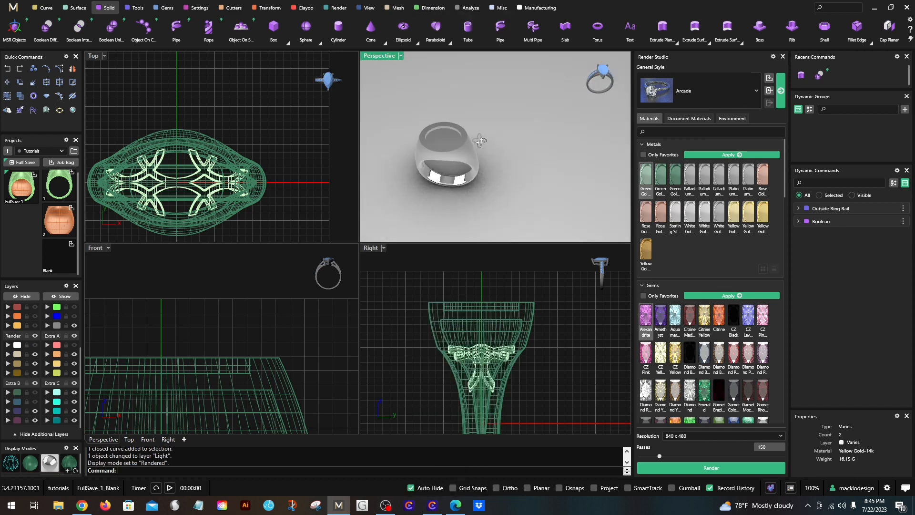
right_click_drag(480, 140, 443, 114)
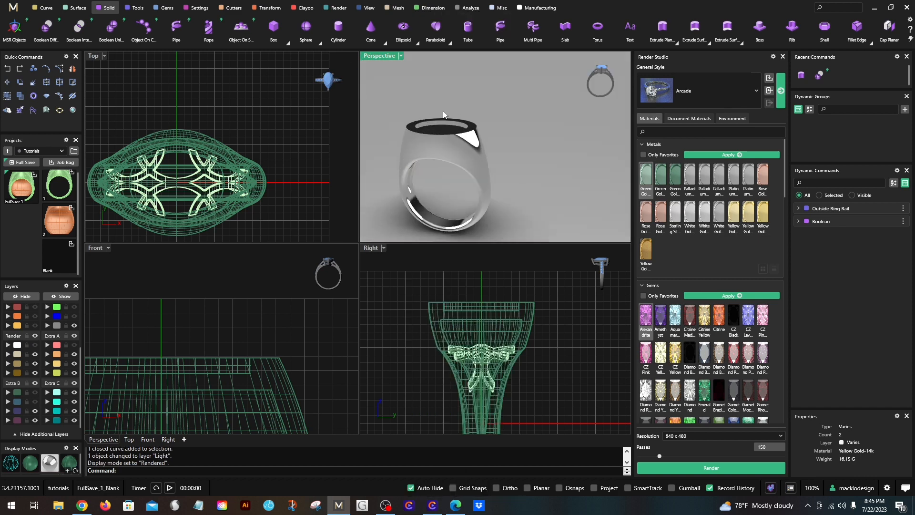
- Move the recessed ring to the Metal 03 layer and view its rendered top and recess
left_click(435, 160, "shift")
scroll(14, 338, "up", 3)
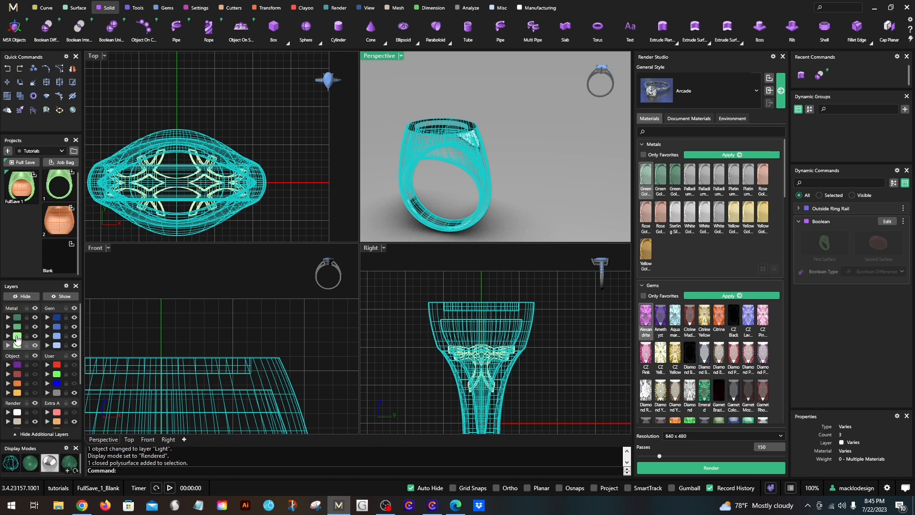
left_click(19, 336)
left_click(269, 314)
scroll(482, 152, "down", 2)
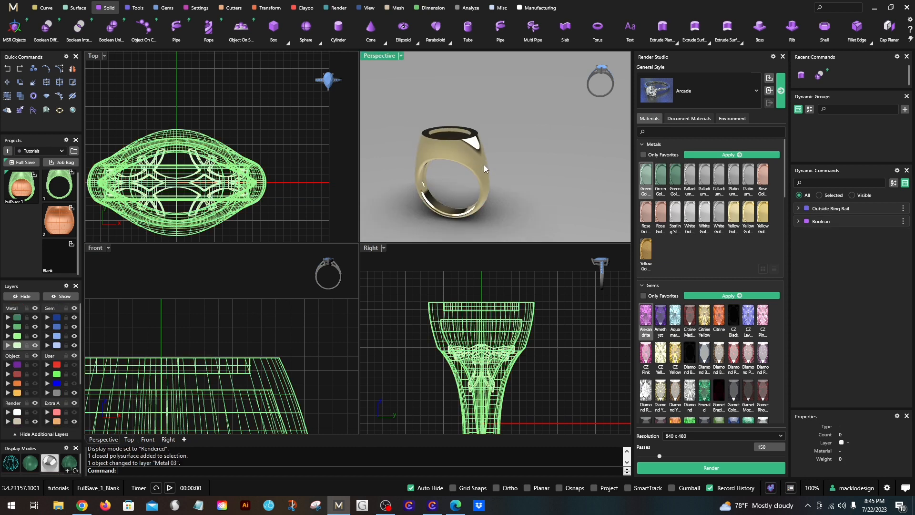
right_click_drag(492, 194, 490, 66)
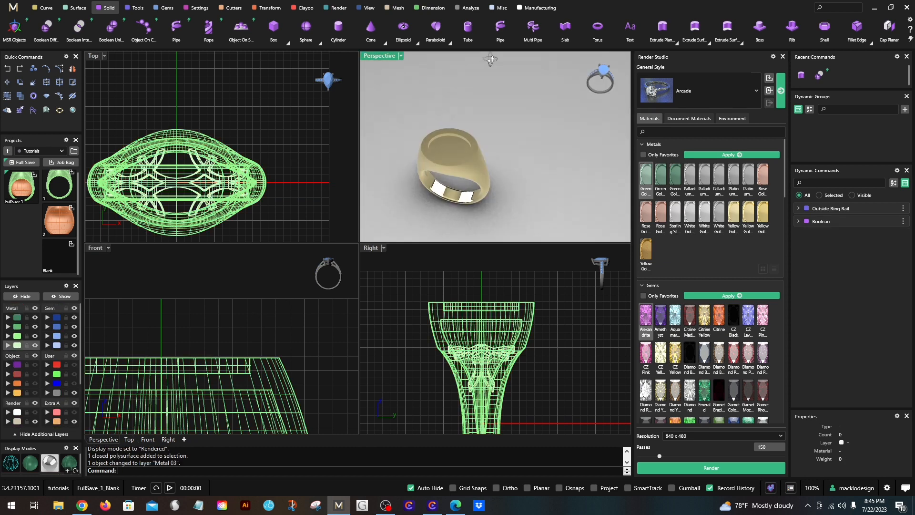
- Show the User 03 layer containing the flat lattice pattern and its long line behind the ring
scroll(257, 173, "down", 3)
scroll(205, 310, "down", 3)
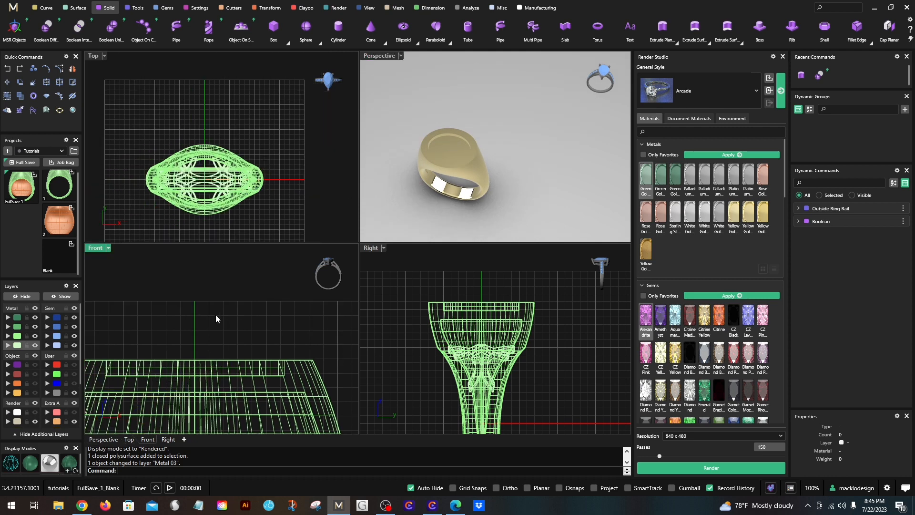
left_click(74, 383)
scroll(233, 124, "down", 2)
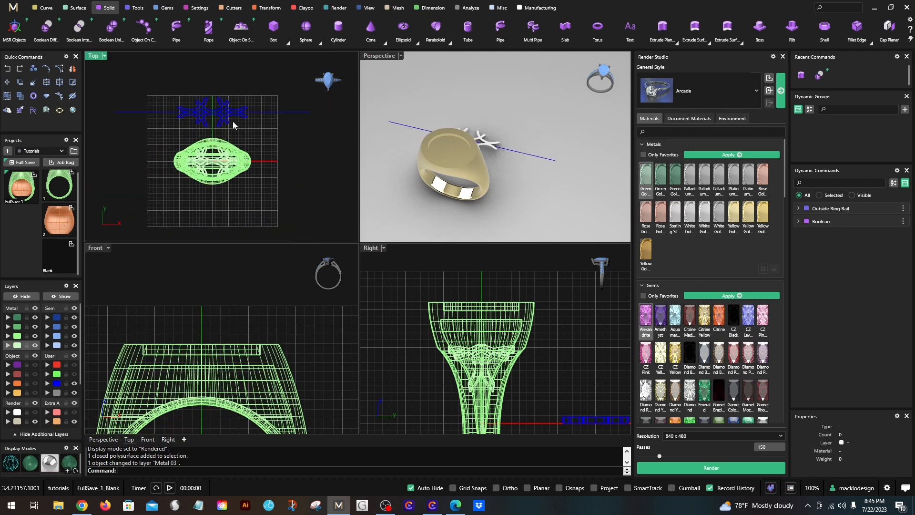
right_click_drag(343, 159, 338, 177)
- Copy the flat lattice pattern straight across to the opposite side of the ring in the Top view
left_click(216, 142)
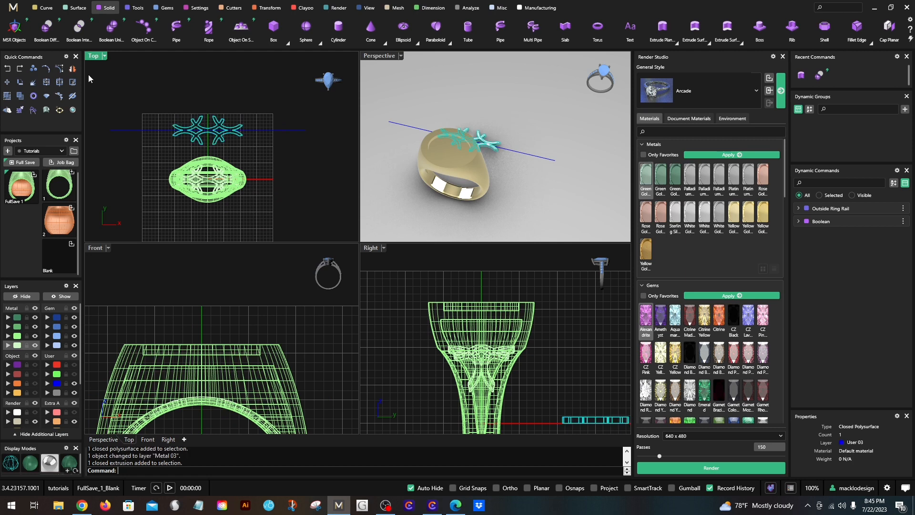
left_click(46, 82)
left_click(226, 139)
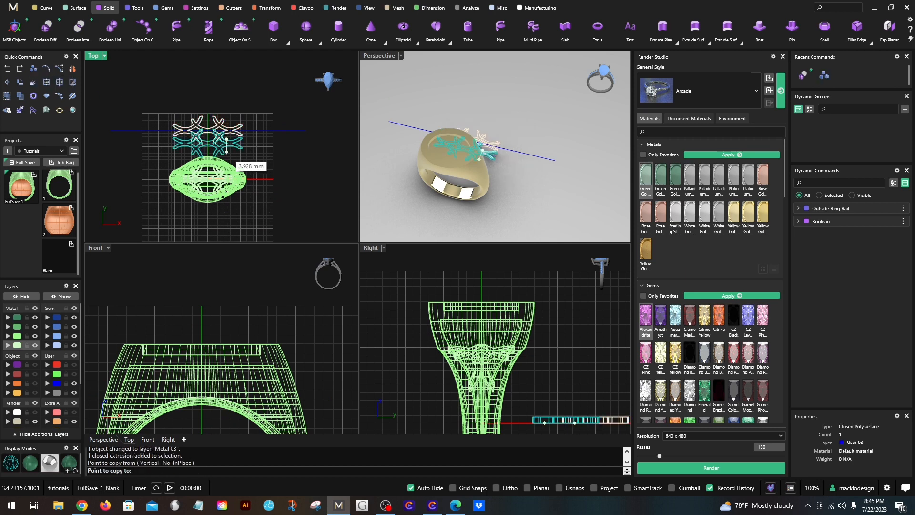
left_click(227, 228)
right_click(226, 228)
scroll(226, 228, "up", 2)
- Scale the lattice copy in 2D from its center to about half its size
left_click(229, 224)
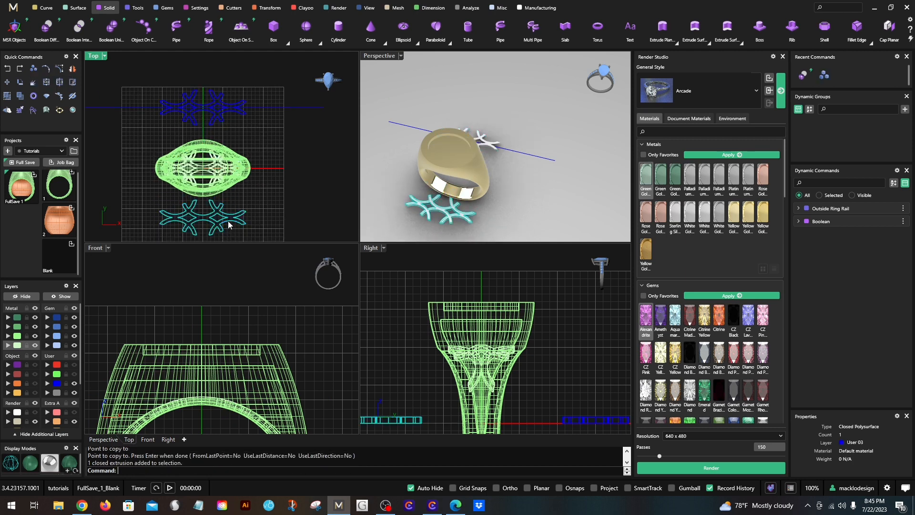
right_click_drag(242, 212, 251, 184)
scroll(235, 179, "up", 2)
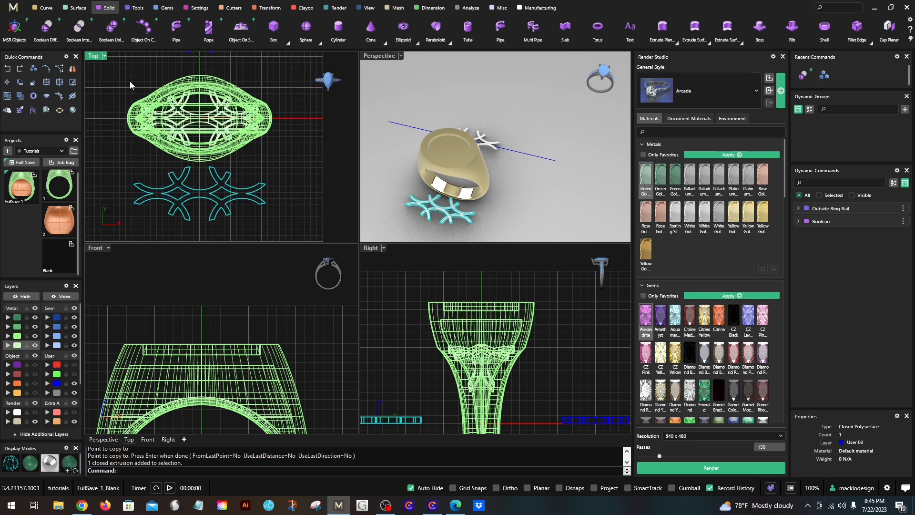
left_click(265, 9)
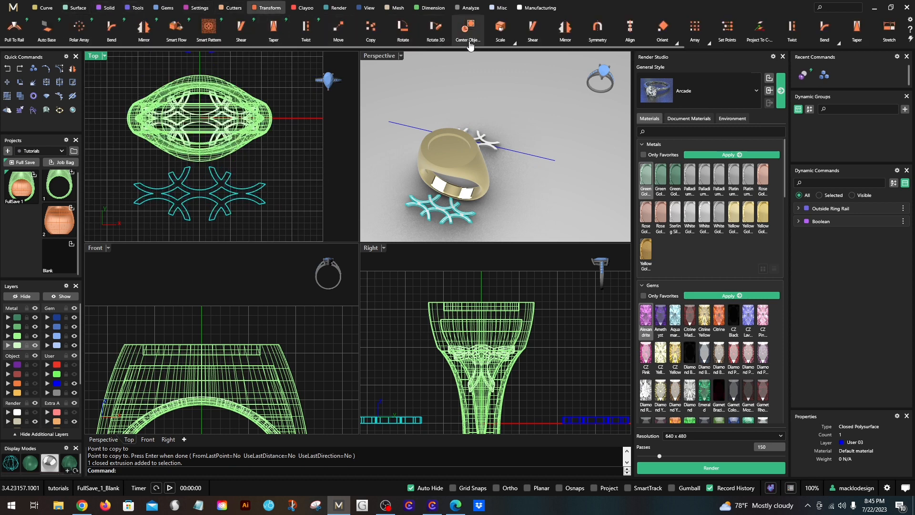
left_click(511, 42)
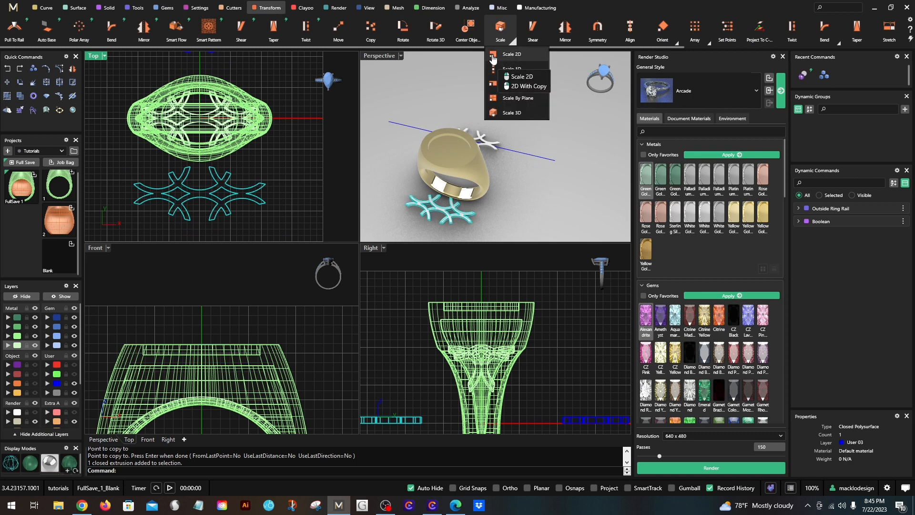
left_click(495, 54)
scroll(203, 191, "up", 2)
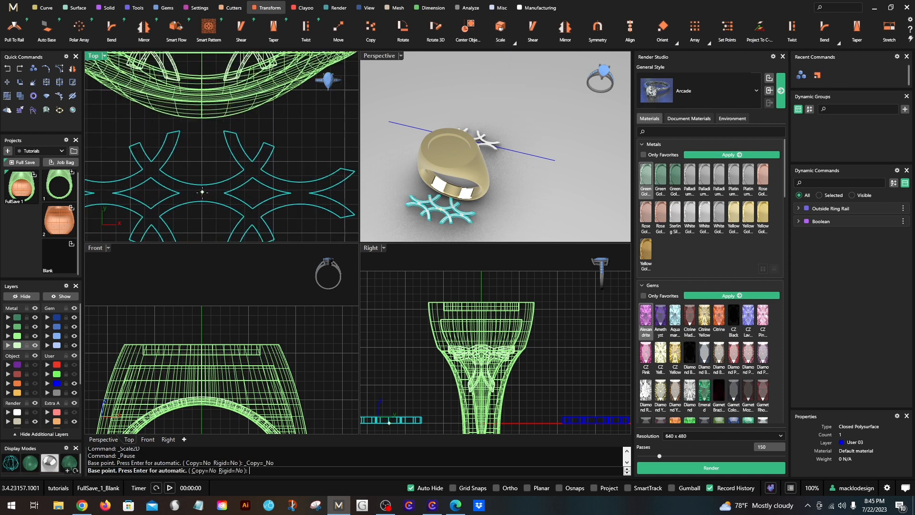
left_click(204, 199)
left_click(326, 200)
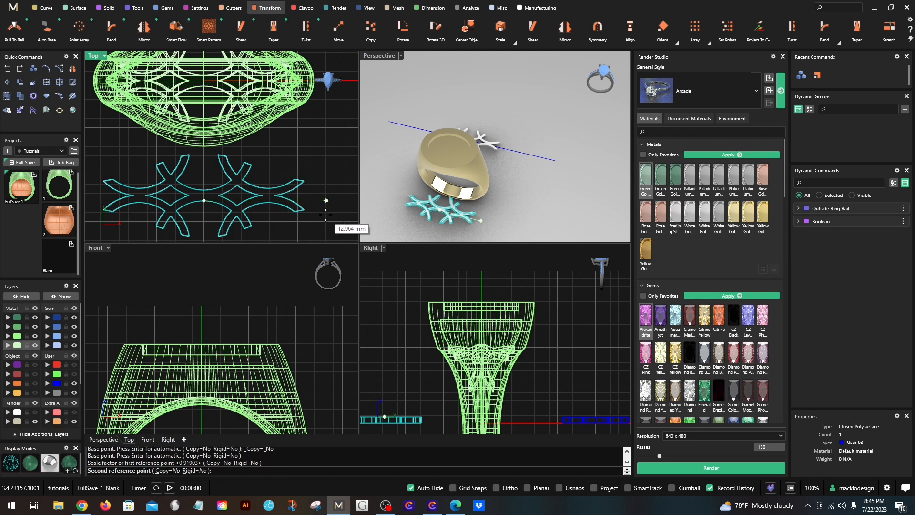
left_click(268, 209)
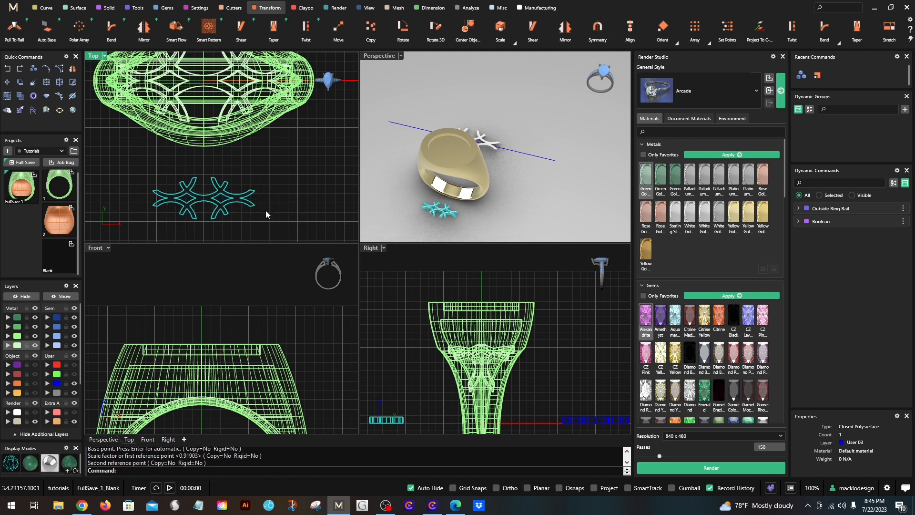
left_click(374, 287)
- Raise the scaled lattice copy in the Front view to the height of the recess at the ring's top
scroll(237, 217, "down", 3)
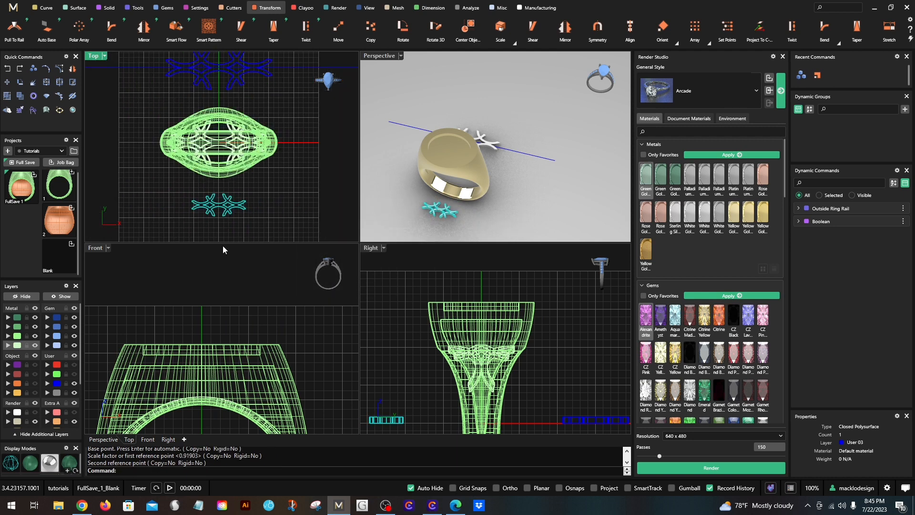
scroll(210, 348, "down", 3)
left_click_drag(210, 417, 213, 341)
scroll(191, 343, "up", 5)
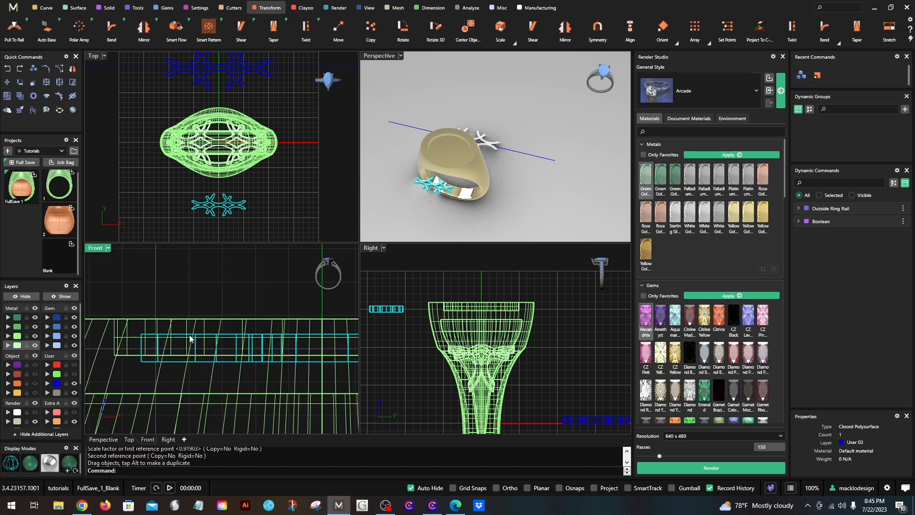
- Reselect only the small lattice and nudge it upward by 0.15 mm in the Front view
left_click(199, 332, "shift")
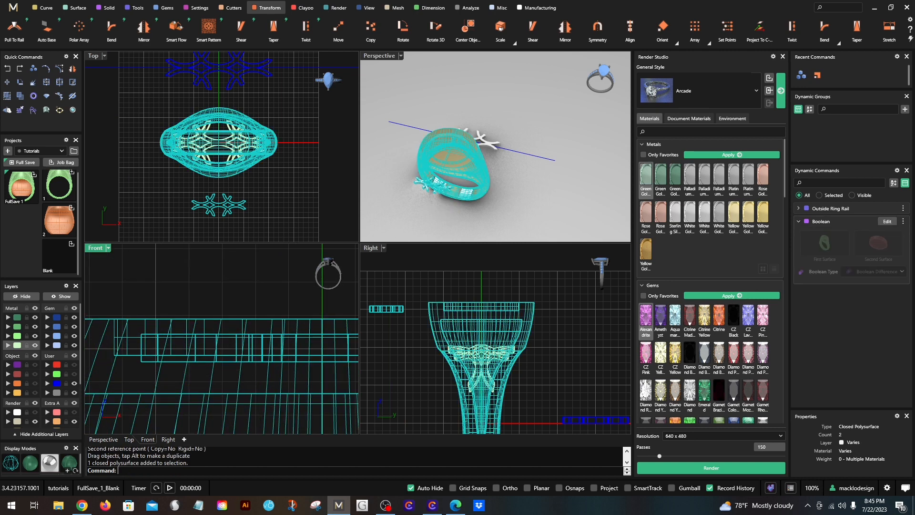
left_click(182, 361)
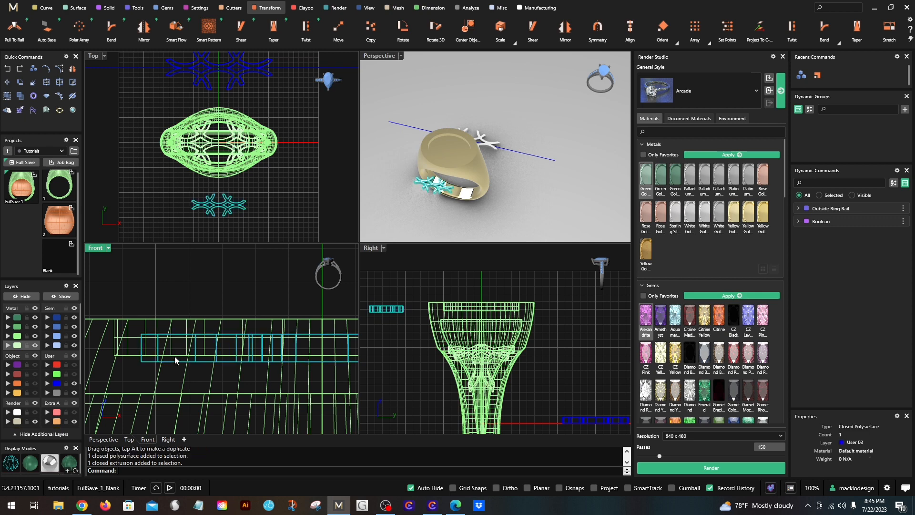
key("alt+Up")
key("alt+Up")
key("alt+Up")
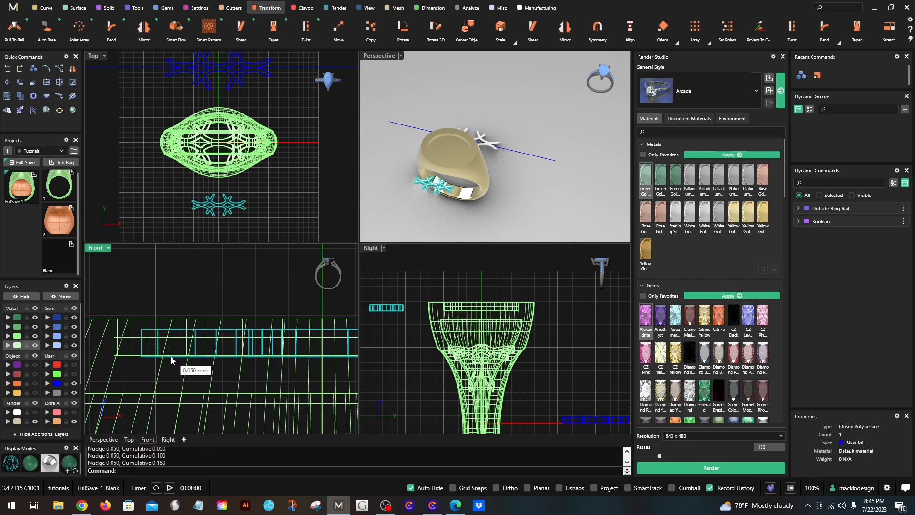
- Move the small lattice further up so its underside sits above the recess floor in the Front view
scroll(158, 371, "up", 8)
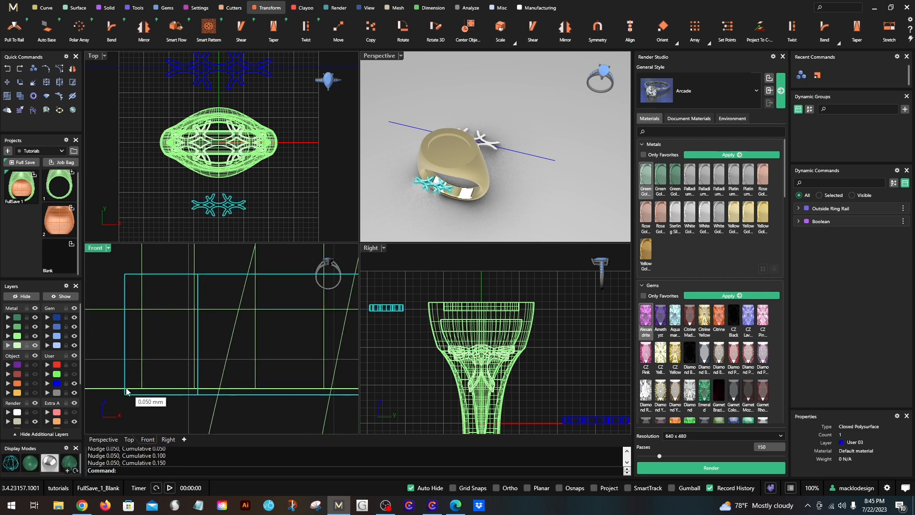
left_click_drag(132, 399, 137, 343)
scroll(122, 348, "down", 4)
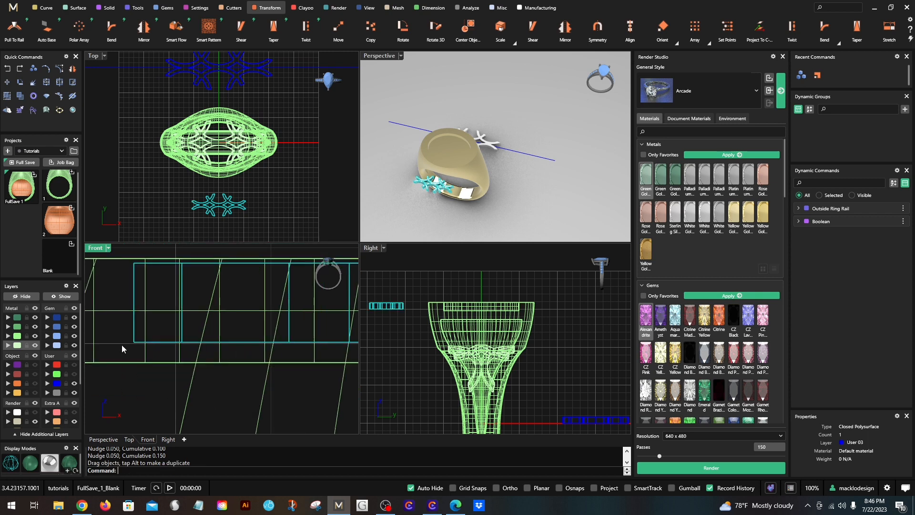
- Lower the small lattice in the Front view until its underside sinks slightly into the recess floor
scroll(234, 356, "down", 3)
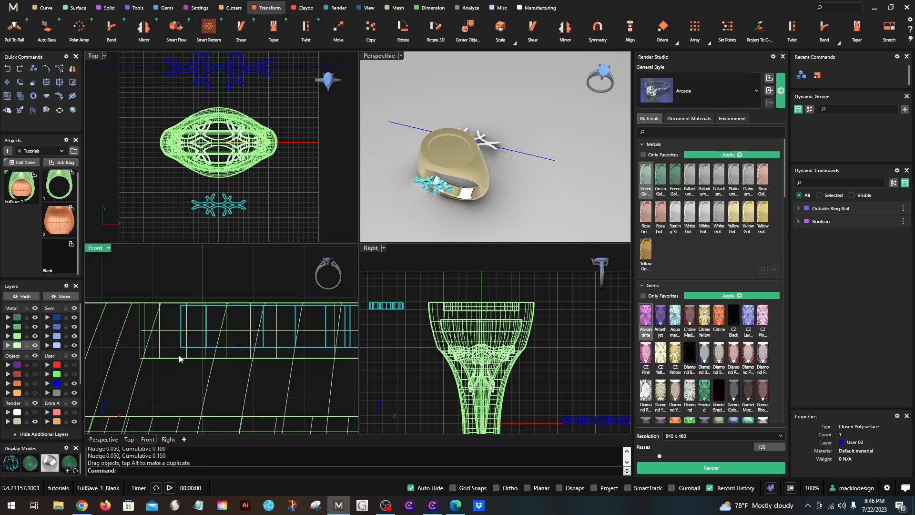
scroll(183, 348, "up", 1)
left_click_drag(184, 349, 190, 367)
scroll(178, 353, "up", 2)
left_click(300, 220)
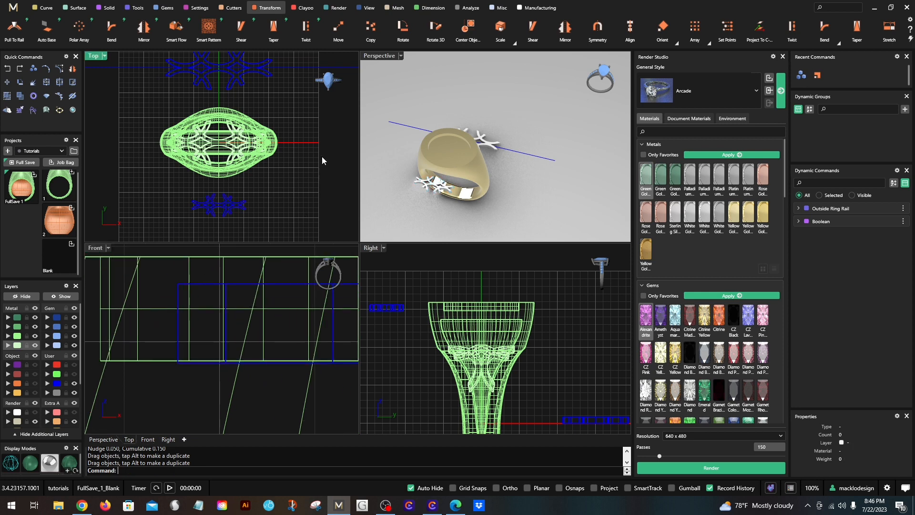
- Move the small lattice horizontally in the Right view so it sits over the recess in the ring's top
left_click(433, 194)
scroll(485, 330, "down", 3)
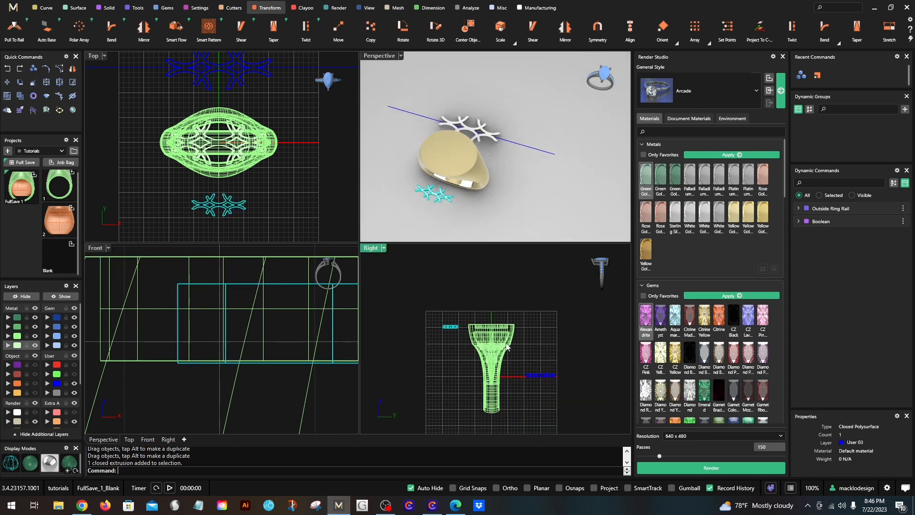
scroll(470, 331, "up", 3)
left_click_drag(414, 320, 553, 323)
scroll(533, 319, "up", 5)
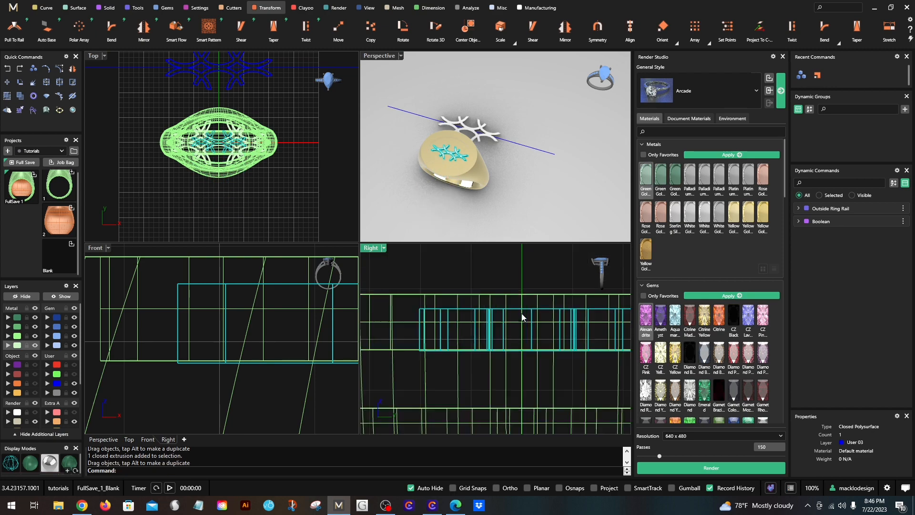
- Fine-adjust the small lattice's position in the Top view so it is centered on the ring's axis
scroll(224, 105, "up", 8)
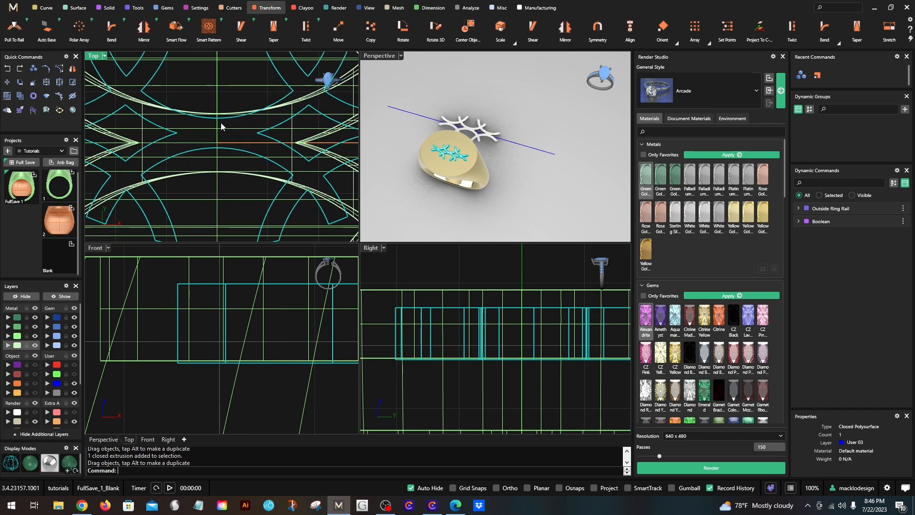
left_click_drag(222, 115, 224, 135)
scroll(224, 134, "down", 8)
scroll(450, 165, "up", 2)
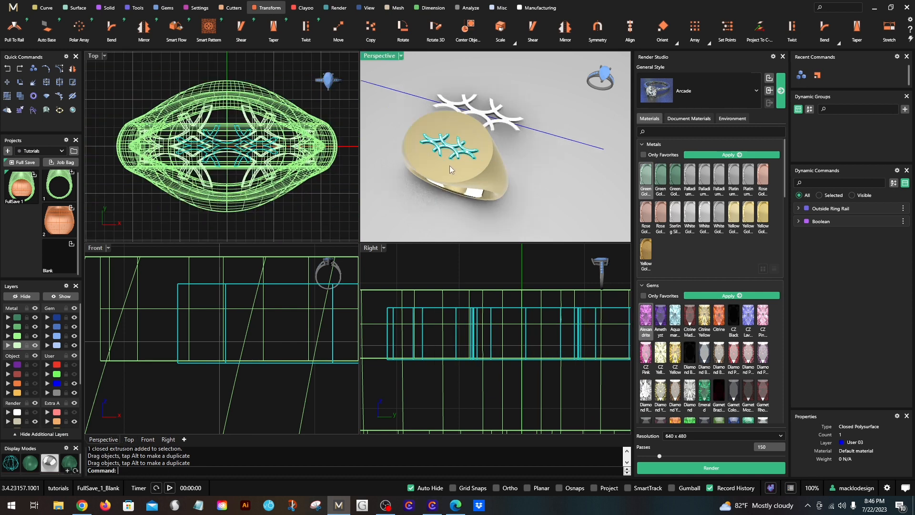
left_click(328, 101)
- Scale the small lattice in 2D from 0,0,0 in the Top view to about 1.4 times its size
right_click_drag(417, 133, 466, 140)
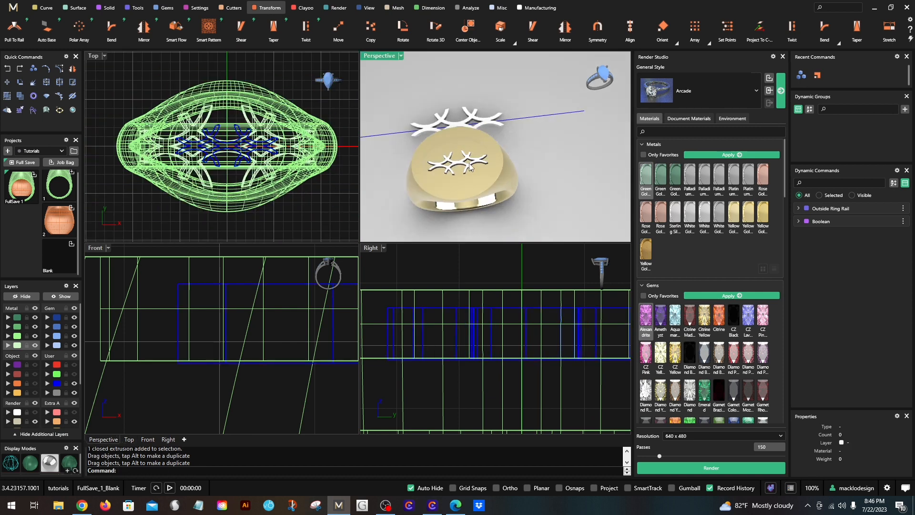
left_click(466, 163)
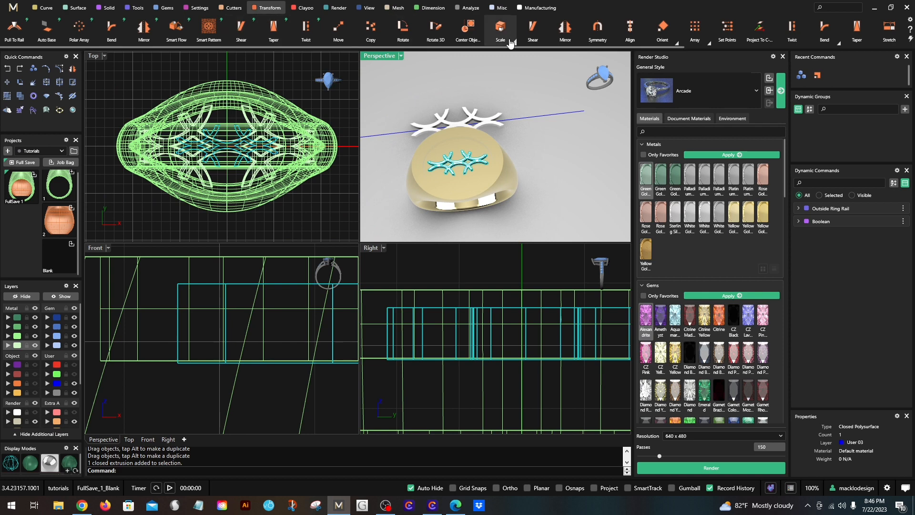
left_click(513, 43)
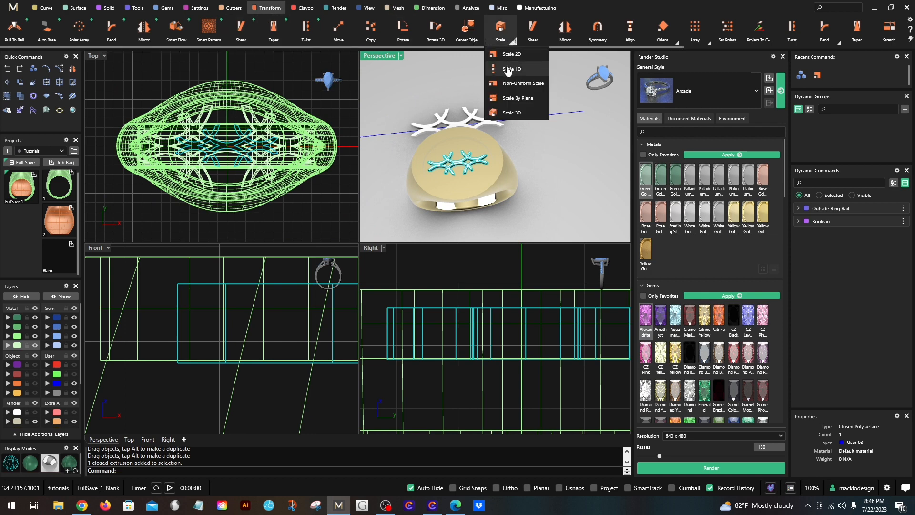
left_click(522, 69)
type("0,0,0")
key("Return")
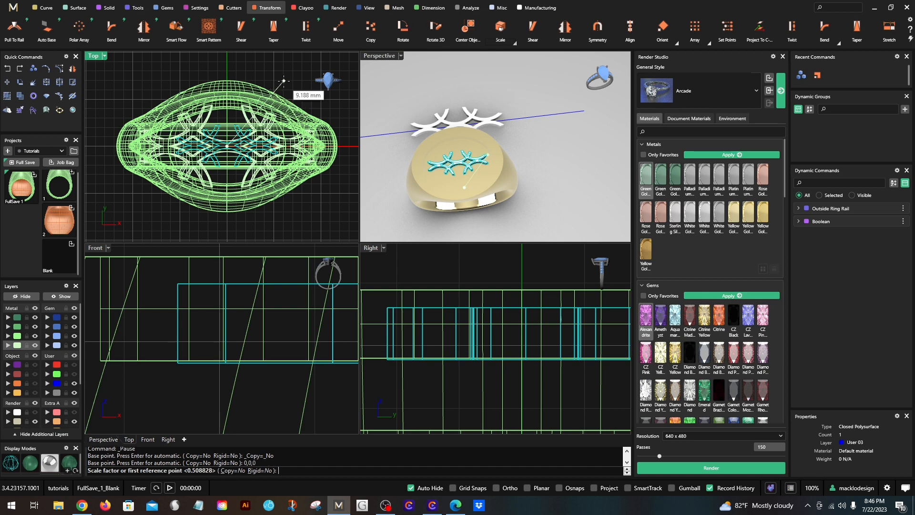
left_click(283, 81)
right_click_drag(289, 72, 243, 122)
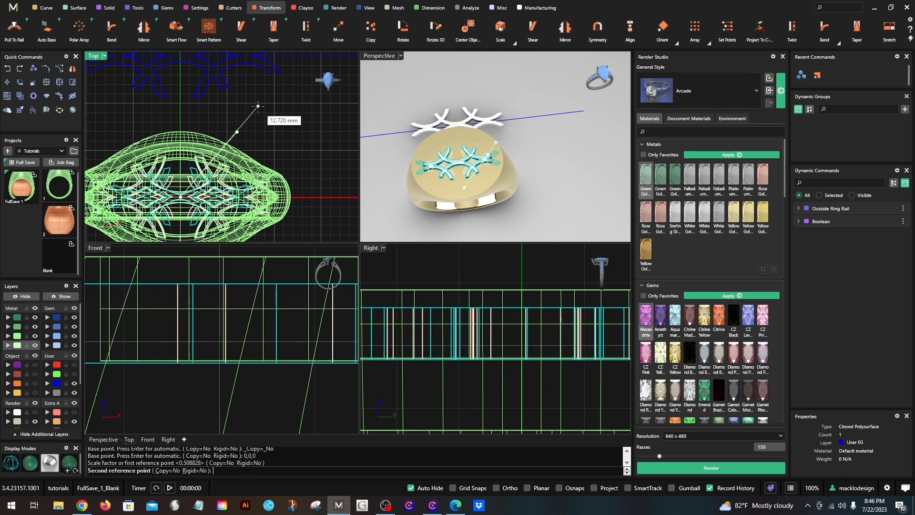
left_click(260, 103)
left_click(304, 124)
scroll(429, 153, "down", 2)
- Scale the small lattice in 1D from 0,0,0 along the Y axis in the Top view by about 1.33
left_click(462, 167)
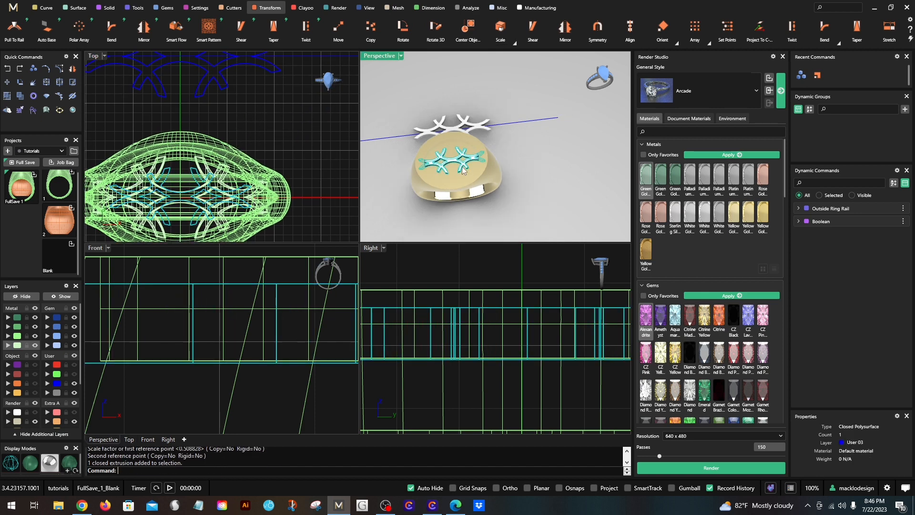
left_click(512, 43)
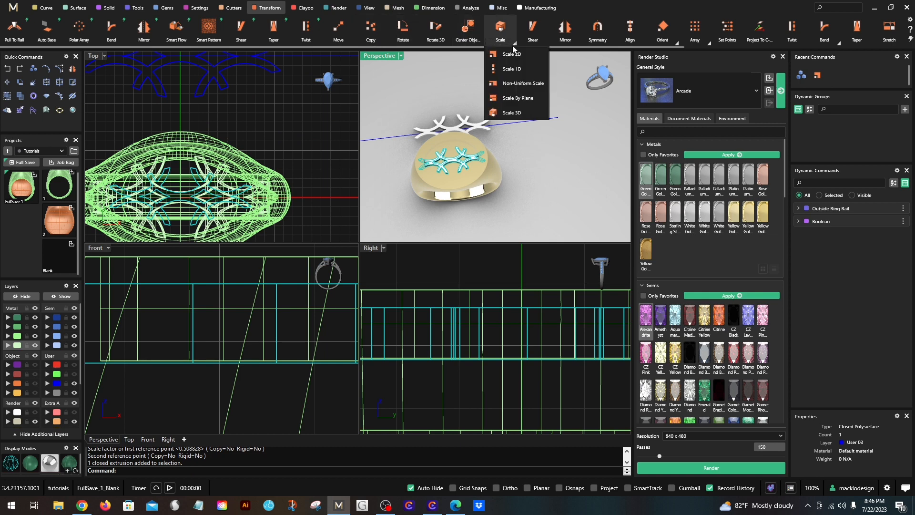
left_click(507, 71)
type("0")
key("Return")
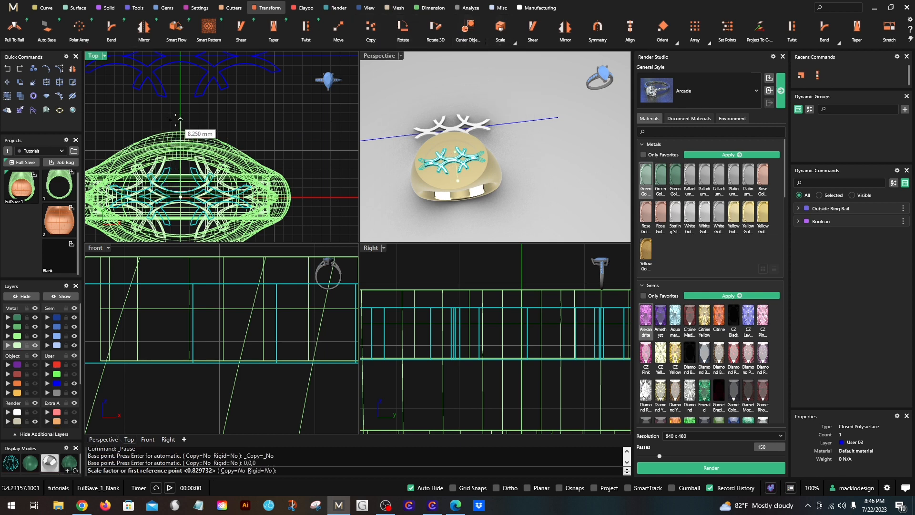
left_click(179, 120)
left_click(180, 101)
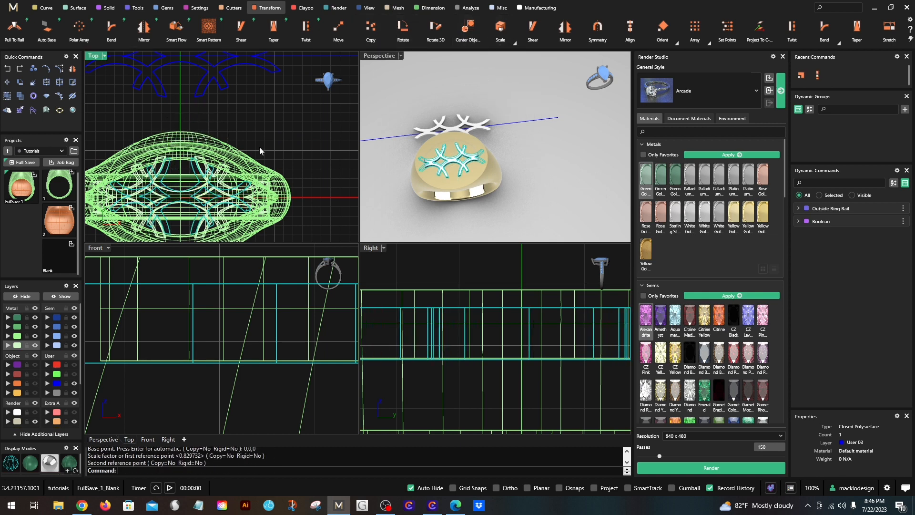
- Assign the small lattice to the Metal 03 layer and hide the blue User 03 layer
left_click(461, 165)
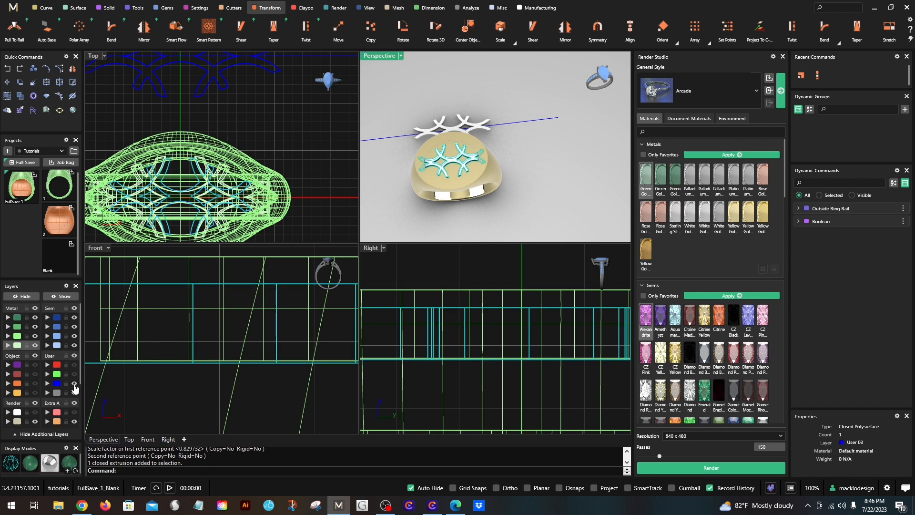
left_click(74, 383)
left_click(74, 384)
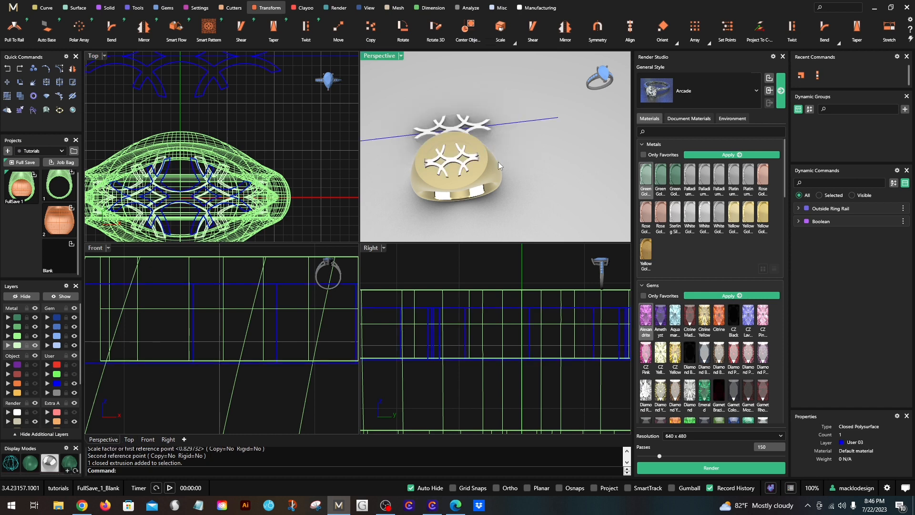
left_click(461, 166)
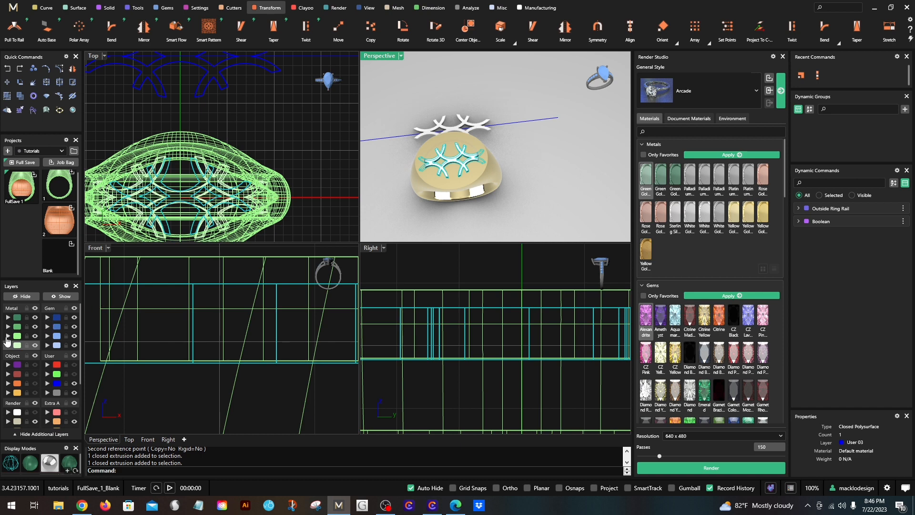
left_click(7, 343)
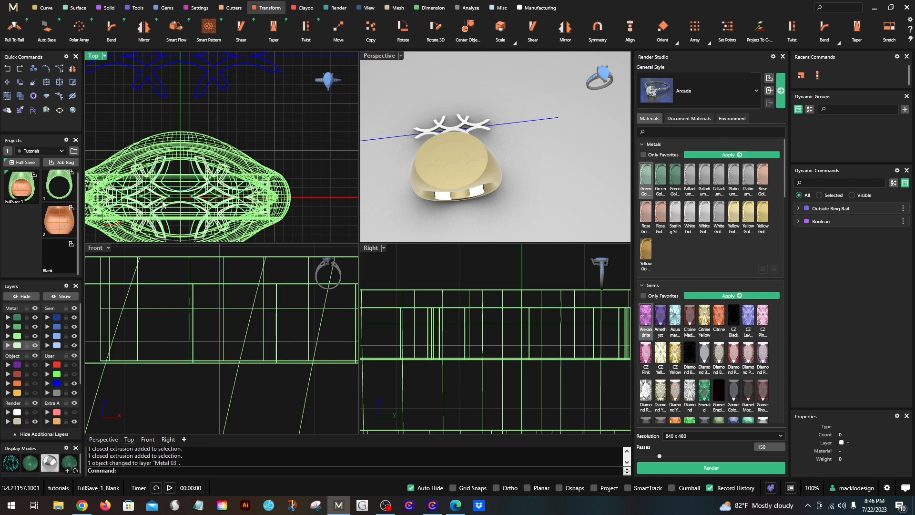
left_click(74, 384)
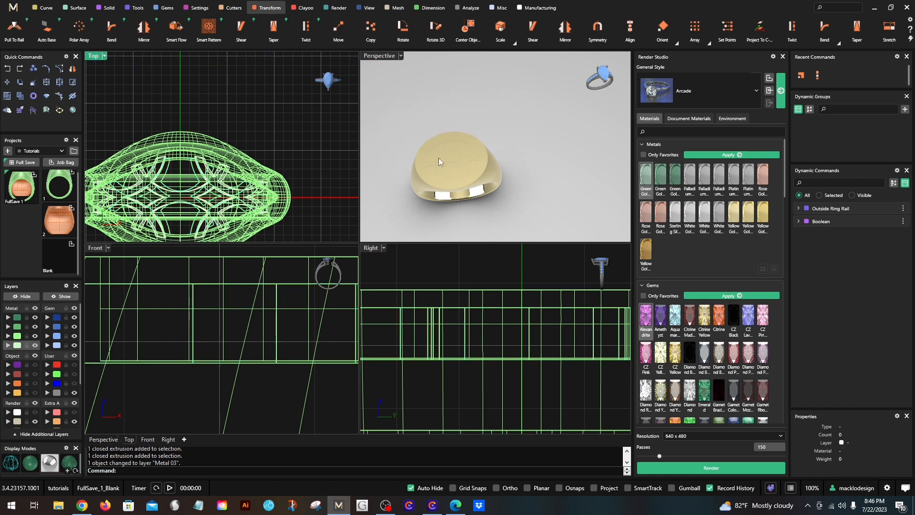
- In a maximized Perspective view, scale the recessed lattice in 1D from 0,0,0 across the ring's width by about 1.3
right_click_drag(508, 143, 465, 98)
double_click(376, 58)
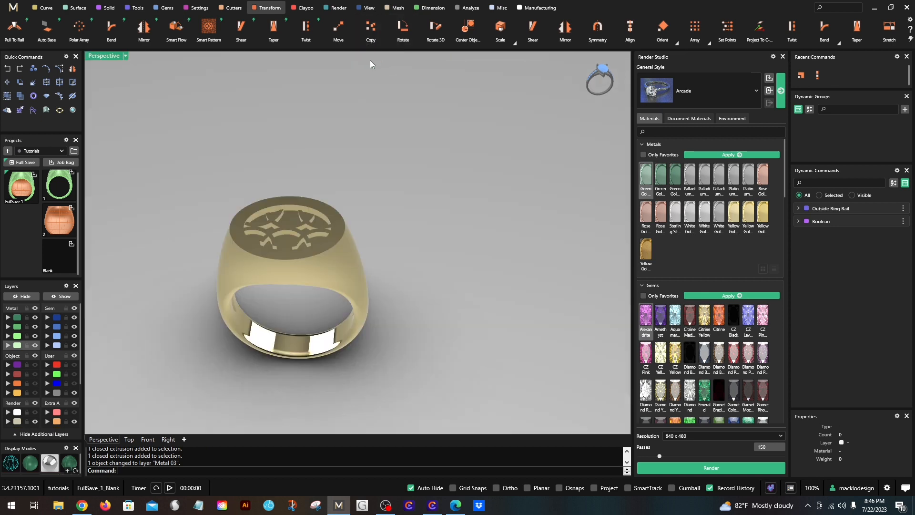
right_click_drag(372, 65, 289, 265)
scroll(288, 261, "up", 2)
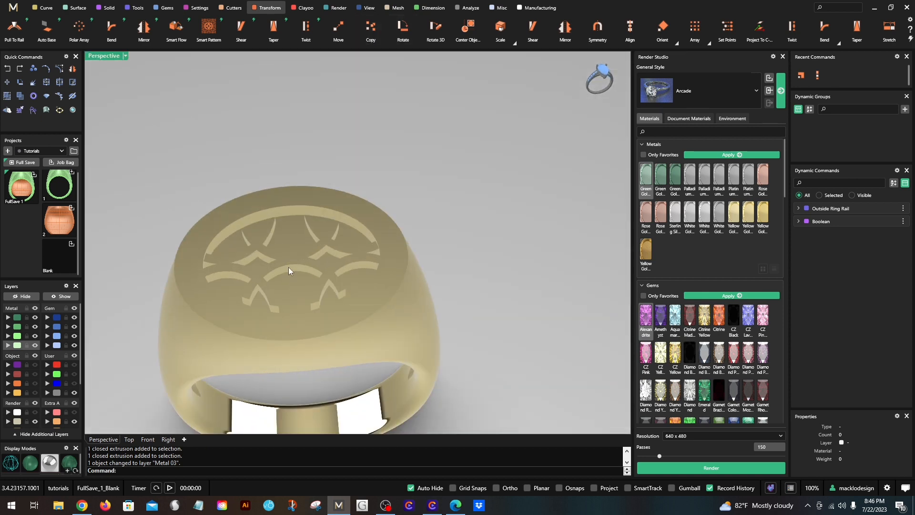
left_click(285, 257)
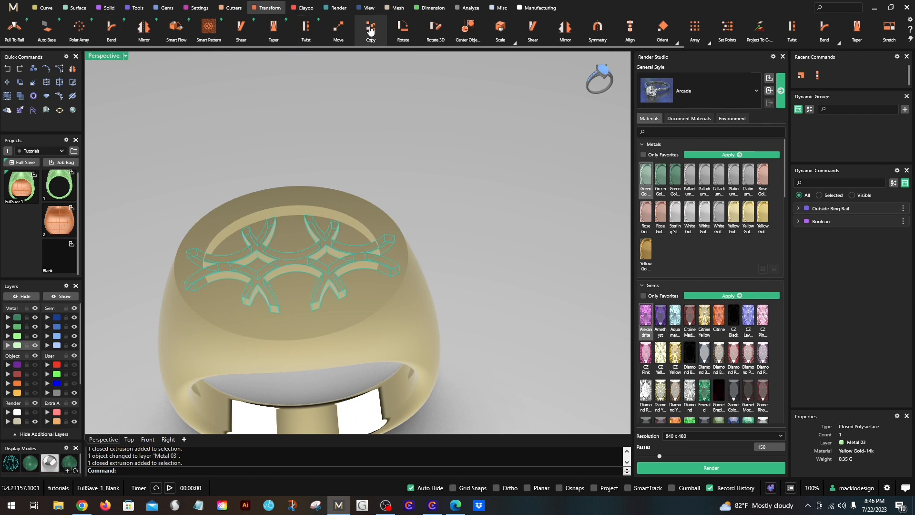
left_click(270, 9)
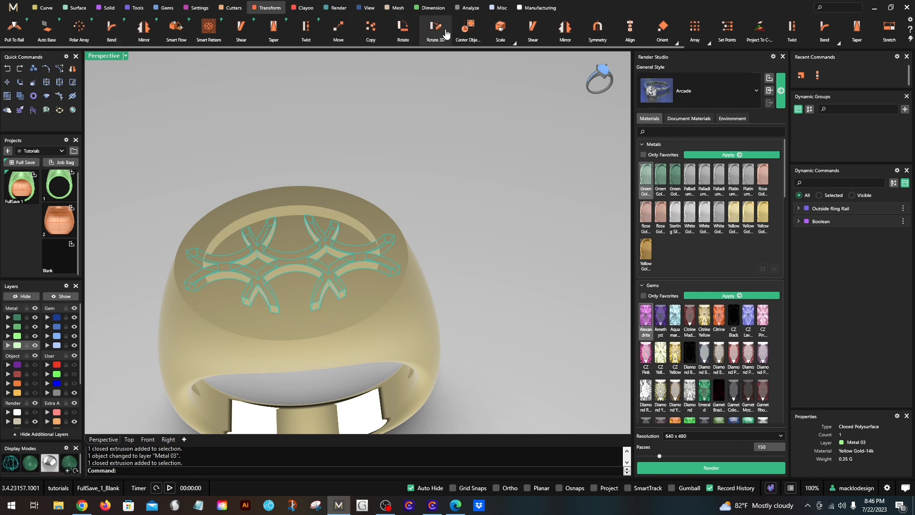
left_click(513, 44)
left_click(509, 68)
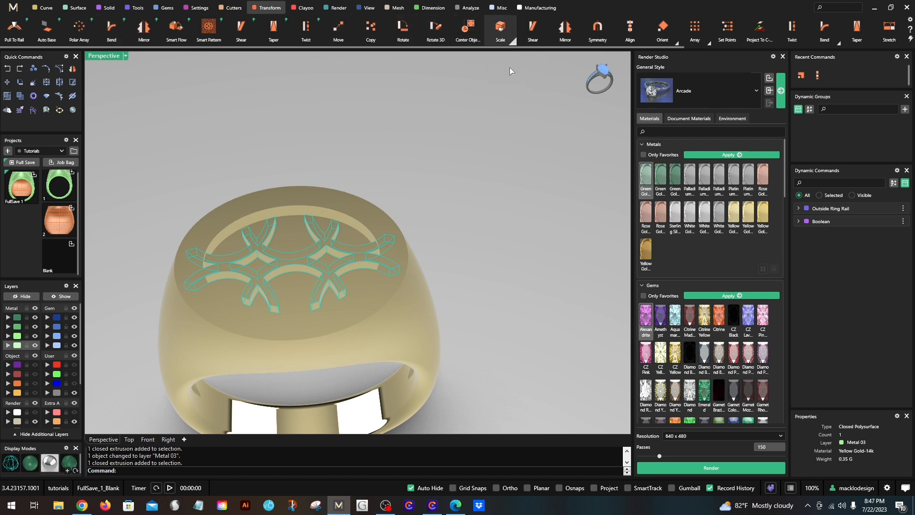
scroll(308, 224, "down", 2)
right_click_drag(308, 224, 448, 248)
scroll(407, 244, "up", 2)
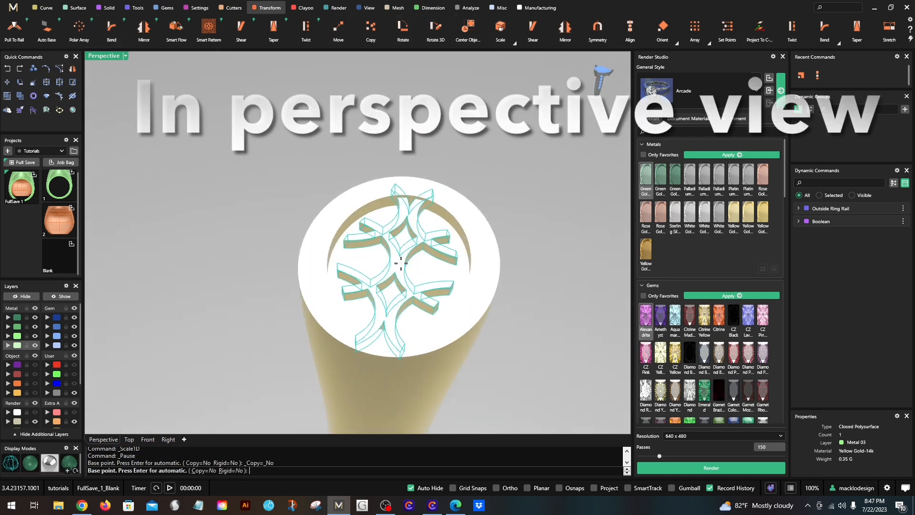
type("0,0,0")
key("Return")
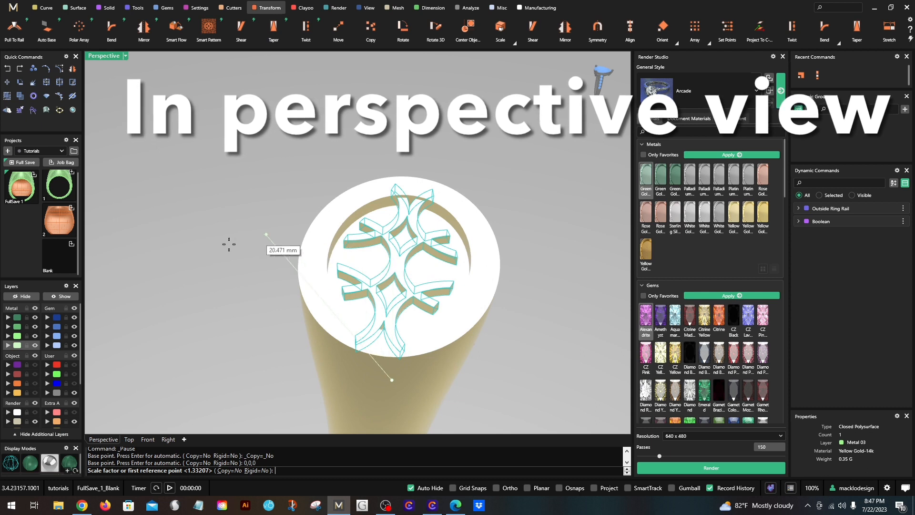
scroll(184, 286, "down", 1)
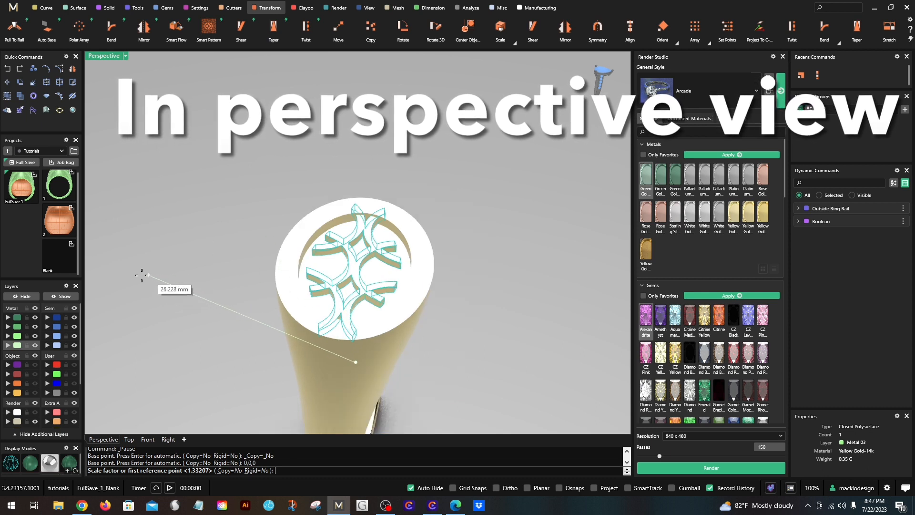
scroll(129, 281, "down", 1)
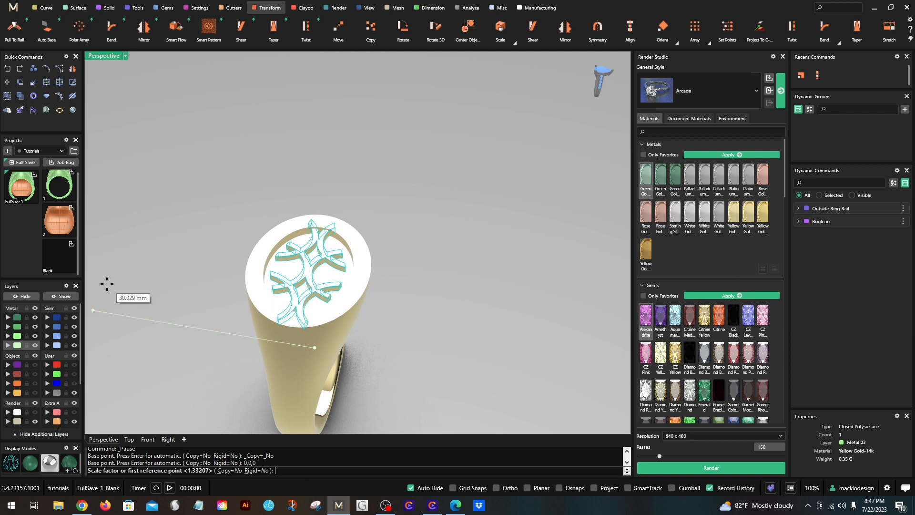
left_click(107, 283)
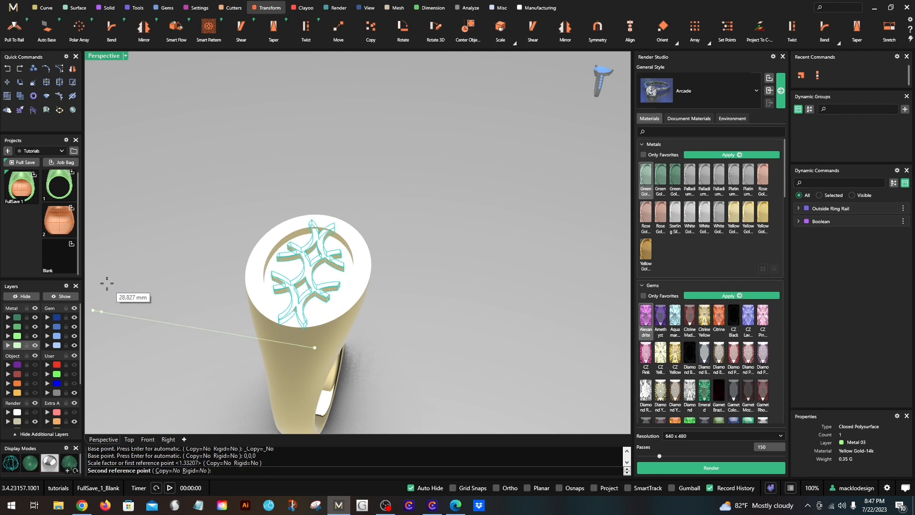
scroll(108, 283, "down", 2)
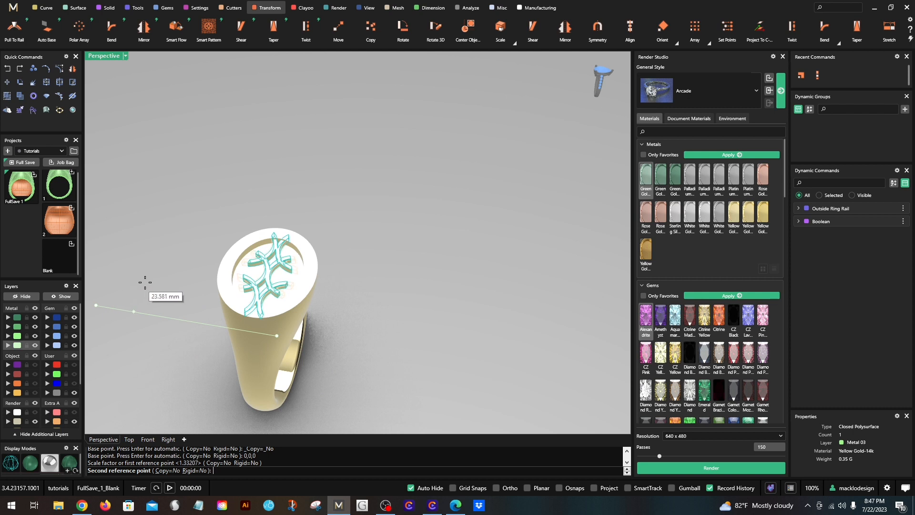
right_click_drag(176, 279, 290, 288, "shift")
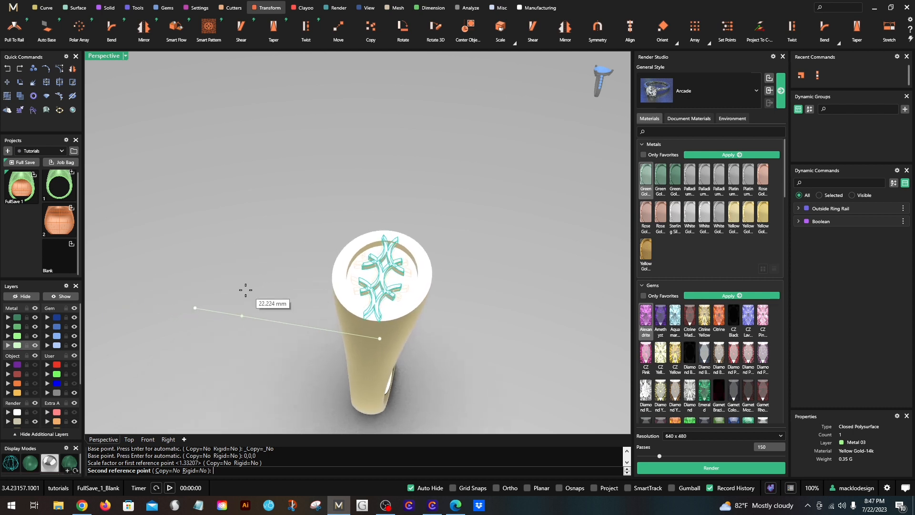
scroll(242, 290, "up", 2)
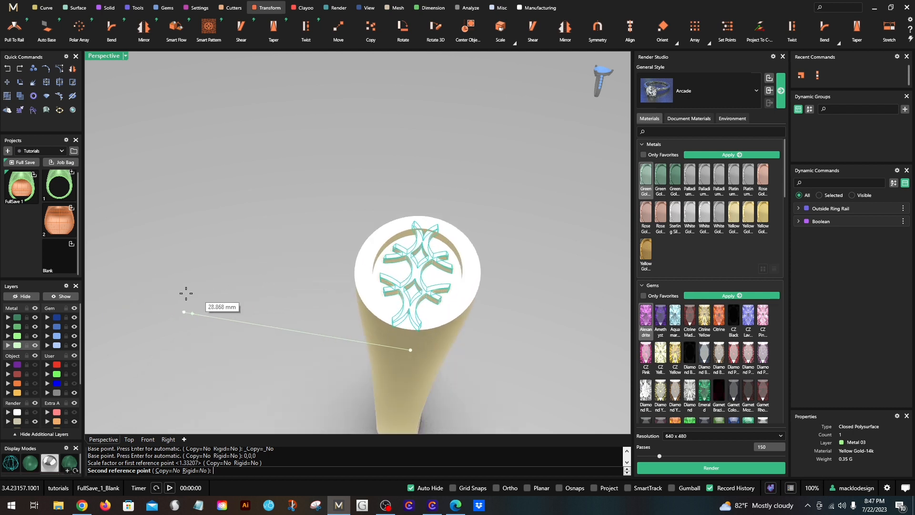
left_click(124, 290)
left_click(241, 294)
- Inspect the widened lattice in the ring's top and return to the four-viewport layout
right_click_drag(449, 320, 261, 299)
right_click_drag(266, 329, 265, 321)
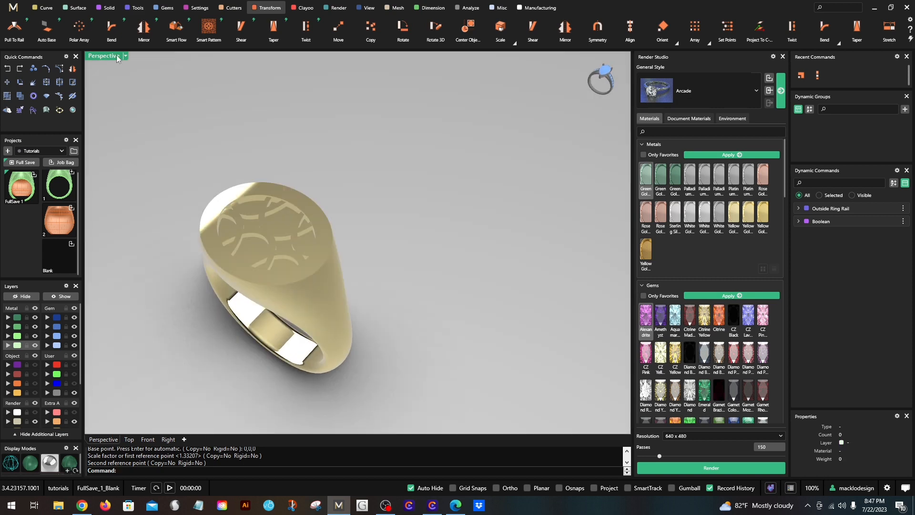
double_click(114, 56)
right_click_drag(450, 128, 468, 147)
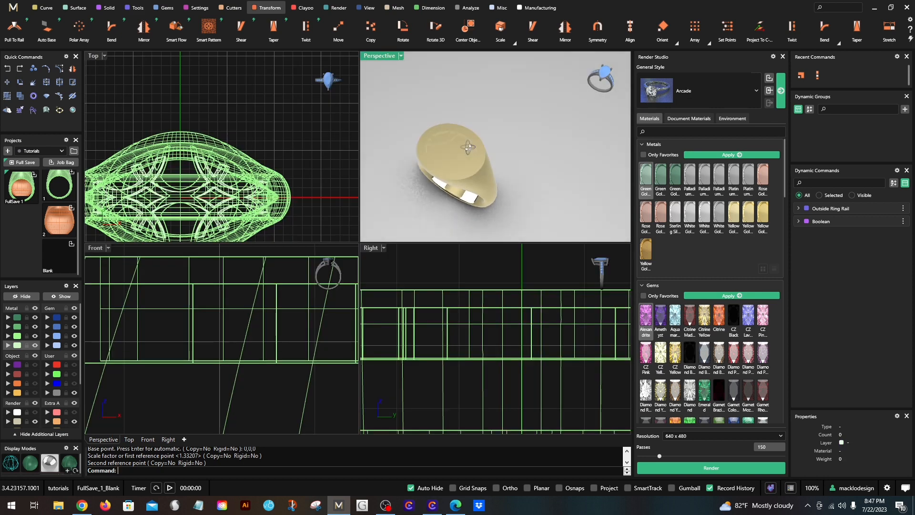
- Inspect the widened lattice in the ring's oval recess in a maximized Perspective view, selecting it to check its extent, and deselect it
double_click(385, 57)
right_click_drag(372, 240, 383, 256)
scroll(276, 266, "up", 6)
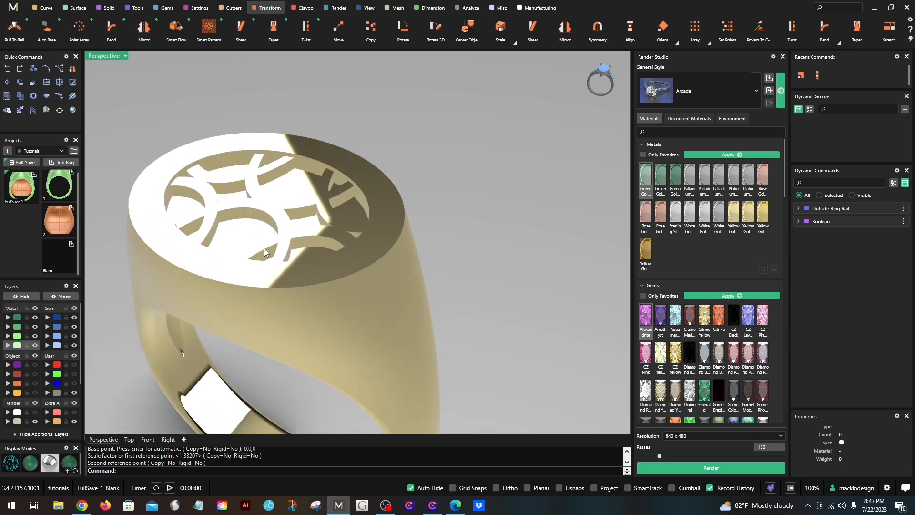
scroll(368, 240, "down", 2)
right_click_drag(328, 247, 378, 274, "shift")
scroll(336, 244, "up", 2)
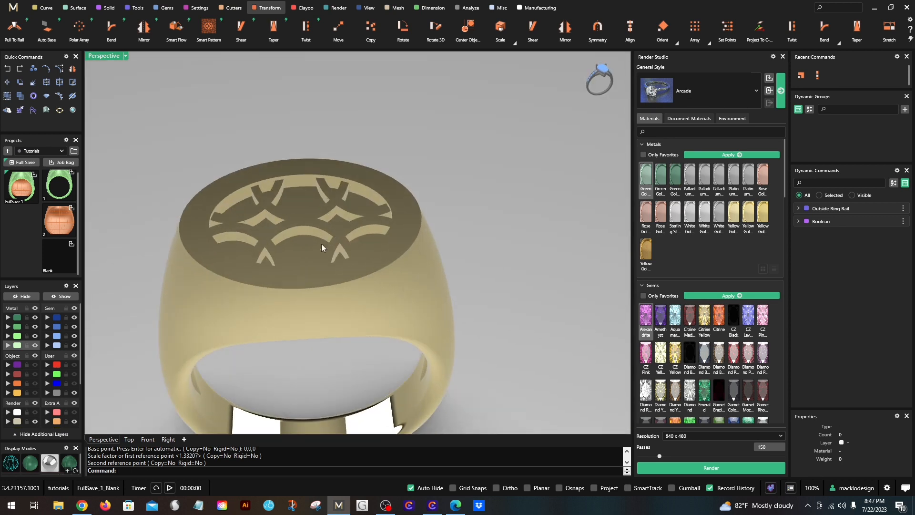
scroll(264, 230, "up", 2)
left_click(288, 236)
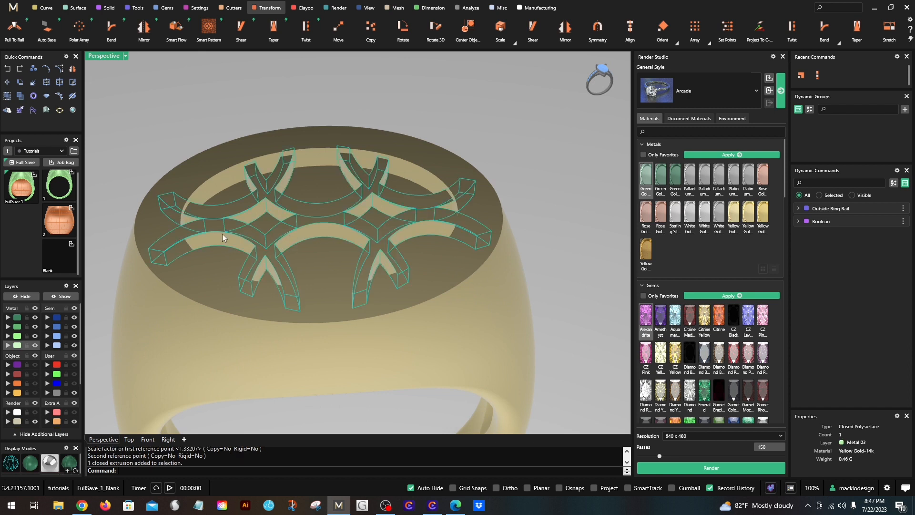
right_click_drag(239, 267, 258, 256, "shift")
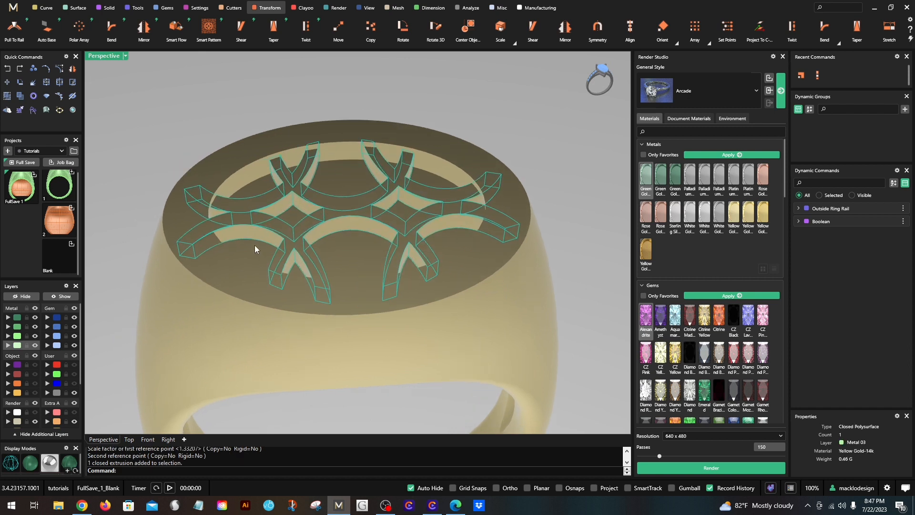
left_click(176, 87)
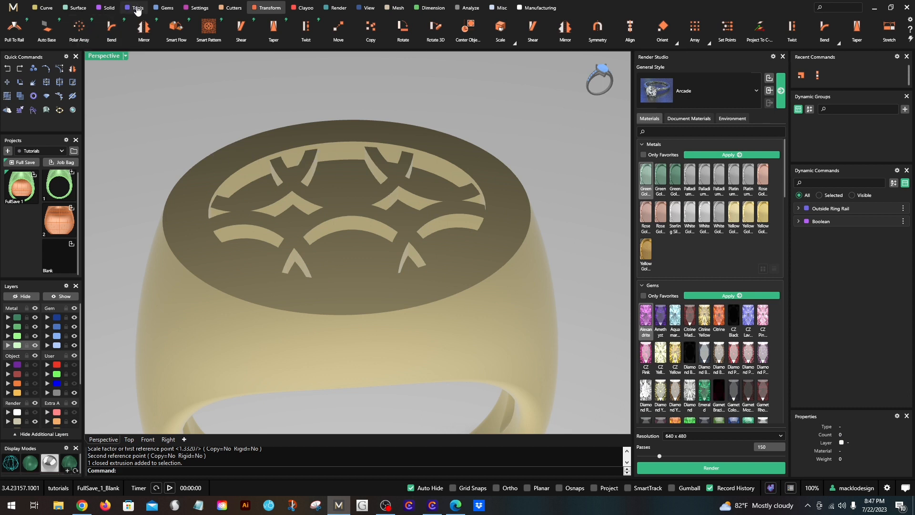
- Fillet the inner upper edge of the oval recess in the ring's top with a 0.3 radius
left_click(108, 7)
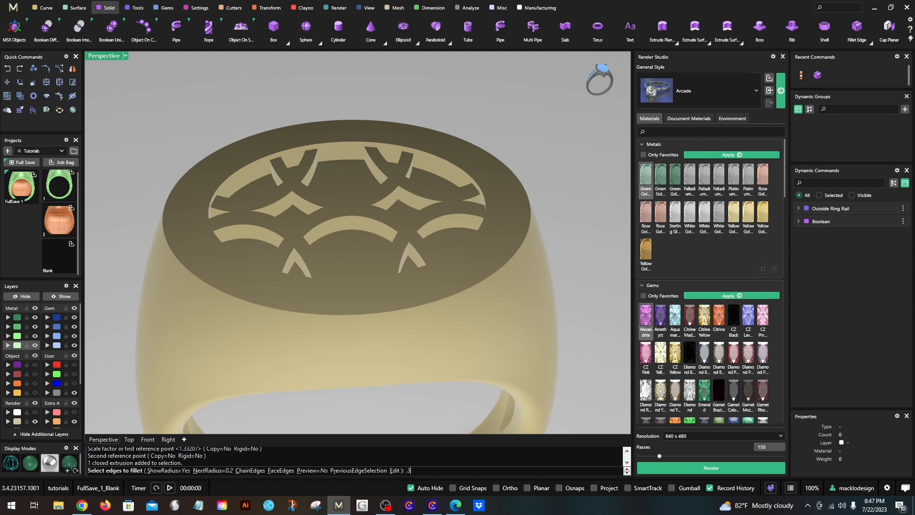
key("Return")
left_click(353, 142)
key("Return")
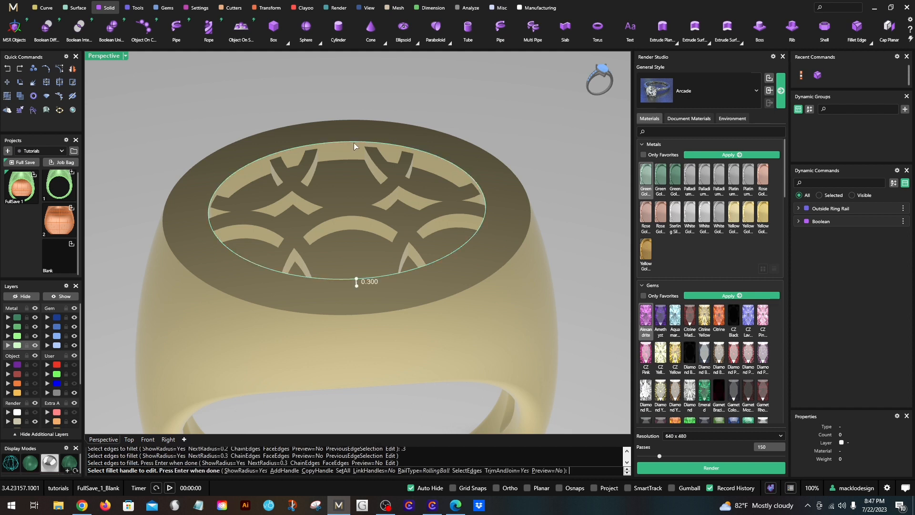
key("Return")
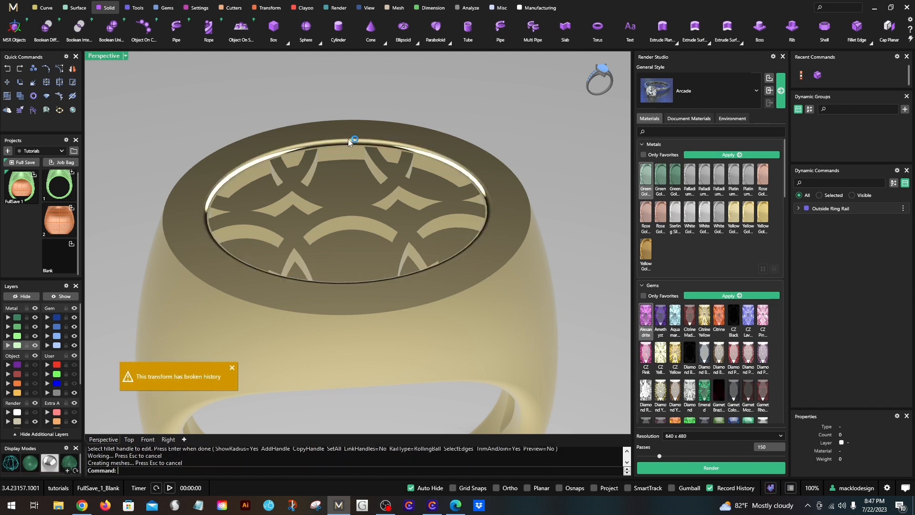
key("Return")
left_click(232, 367)
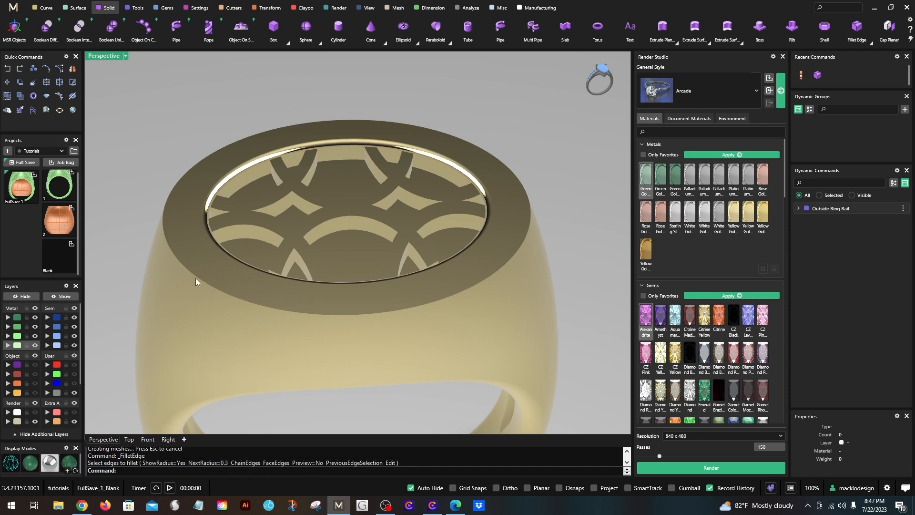
- Fillet the outer rim edge of the ring's flat top with a 0.3 radius
left_click(224, 291)
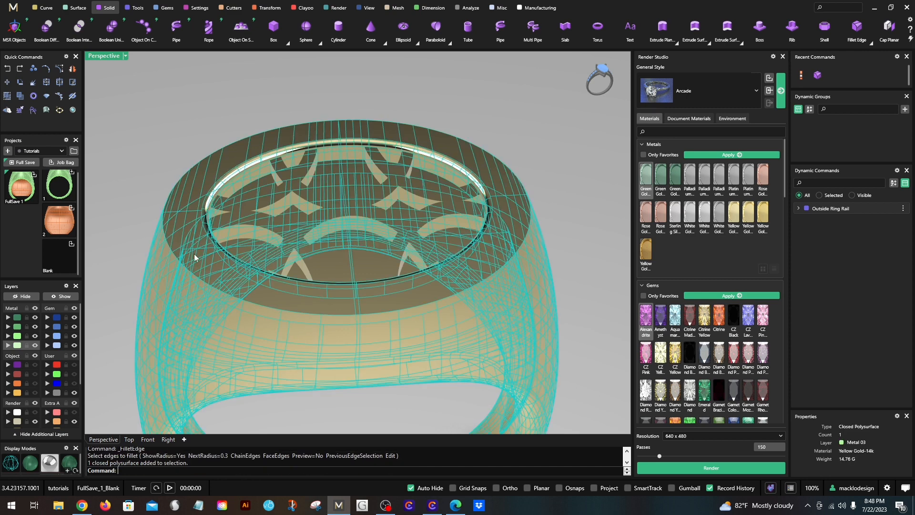
key("Return")
left_click(164, 219)
key("Return")
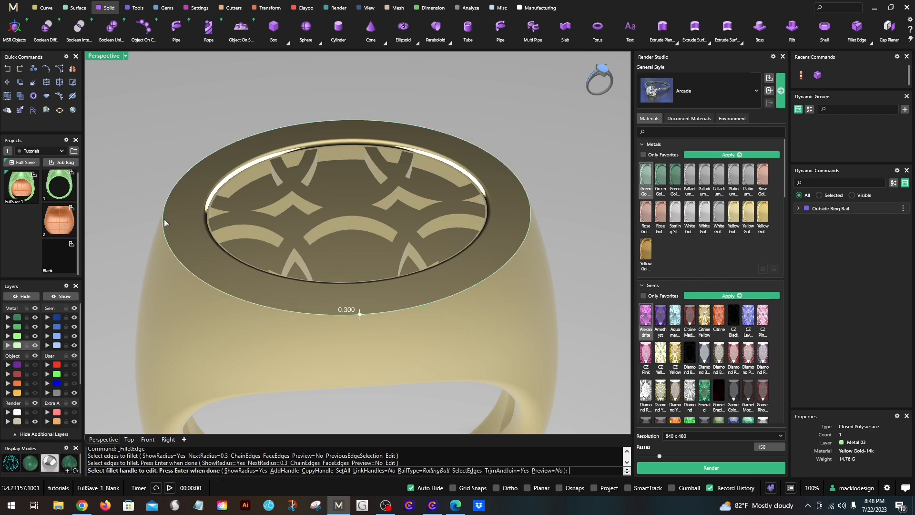
scroll(176, 210, "down", 4)
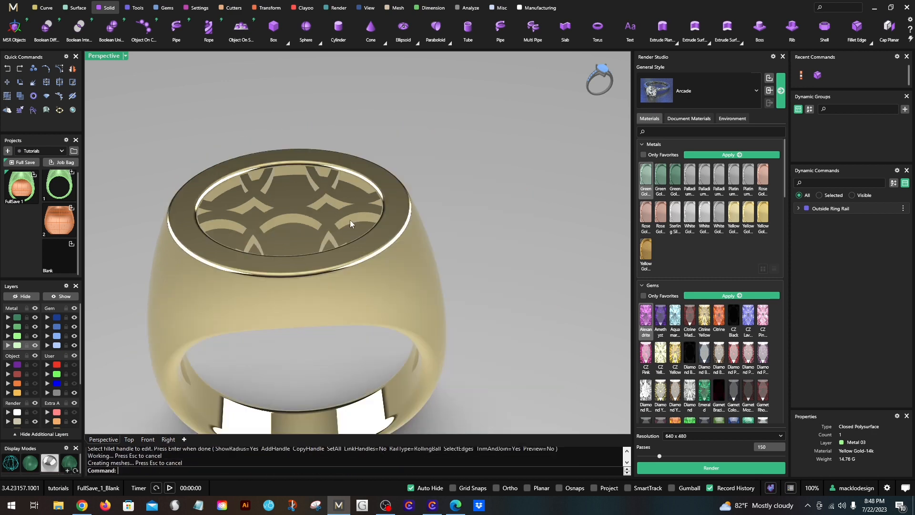
mouse_move(351, 220)
right_mouse_down()
mouse_move(381, 278)
mouse_move(349, 272)
mouse_move(402, 285)
mouse_move(333, 220)
right_mouse_up()
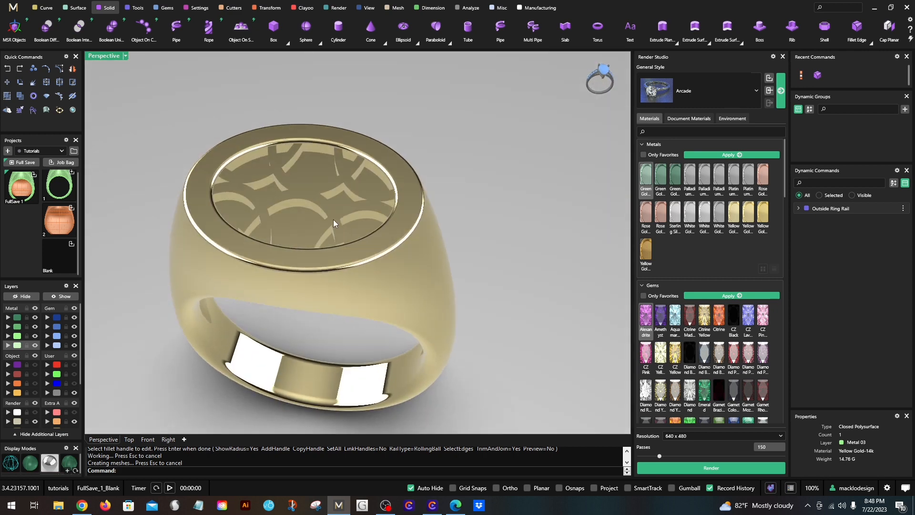
- Hide the ring body so only the small recess lattice is displayed
left_click(336, 218, "shift")
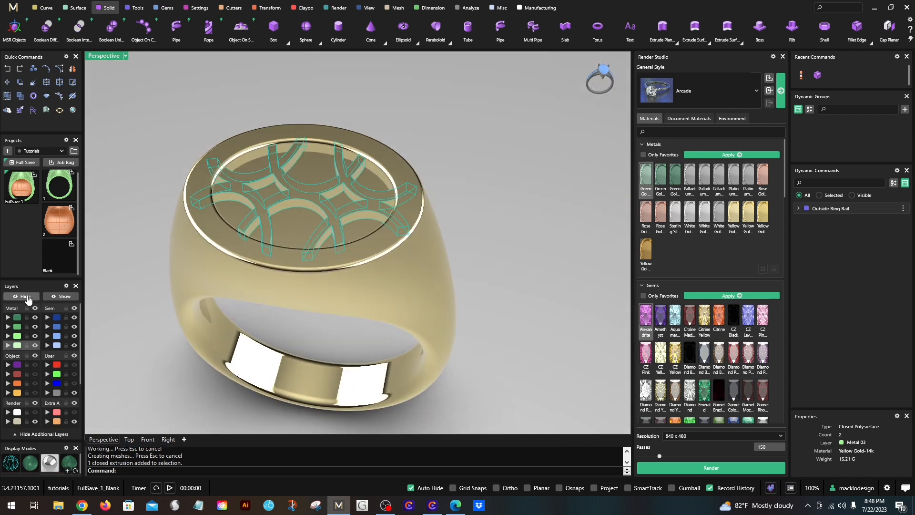
left_click(23, 297)
scroll(254, 254, "up", 3)
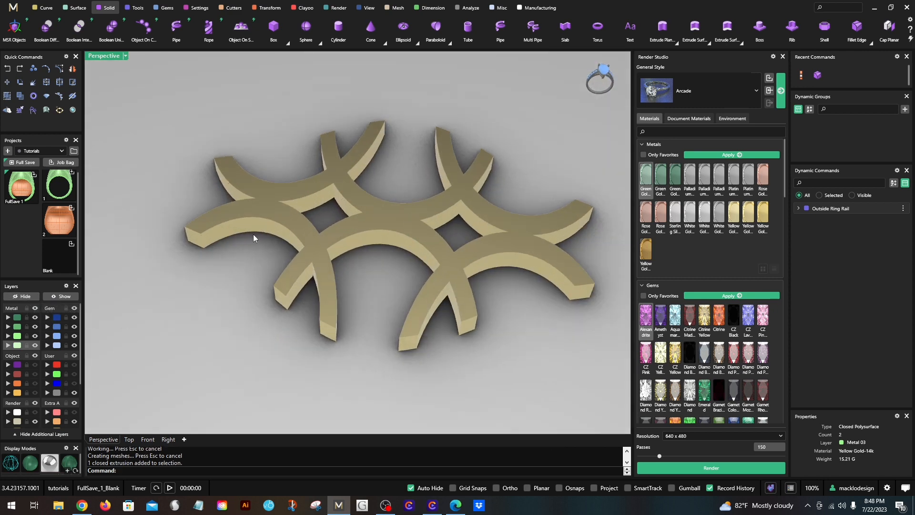
scroll(336, 272, "up", 3)
scroll(333, 291, "up", 4)
scroll(333, 288, "down", 10)
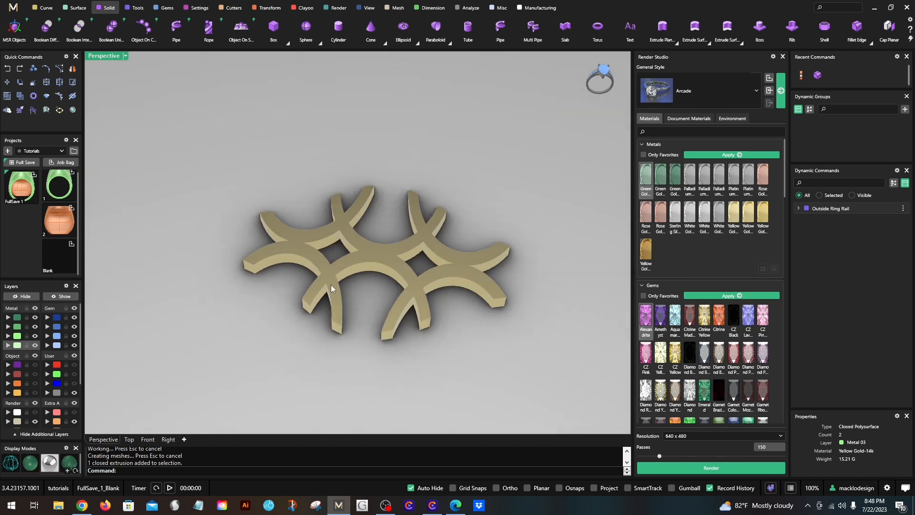
- Examine the isolated lattice's thickness, junctions and upper edges from the side and from above
right_click_drag(332, 287, 181, 117)
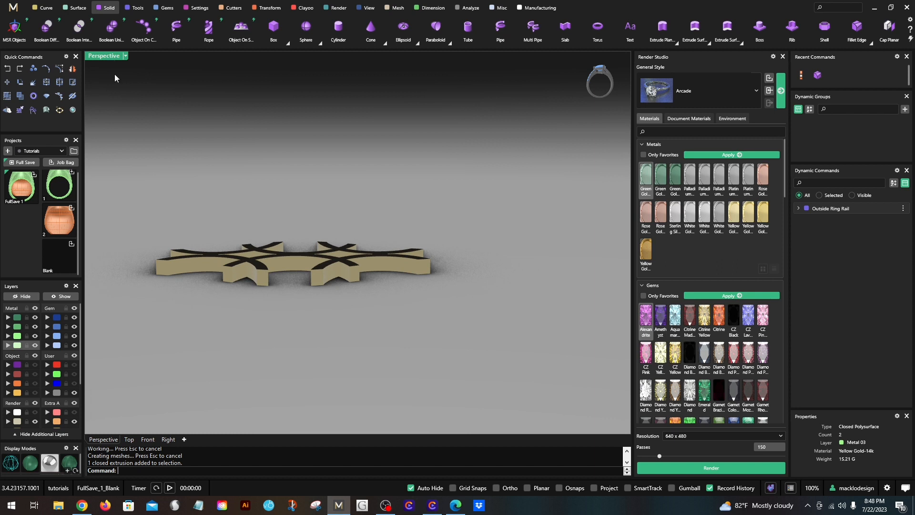
scroll(210, 185, "up", 2)
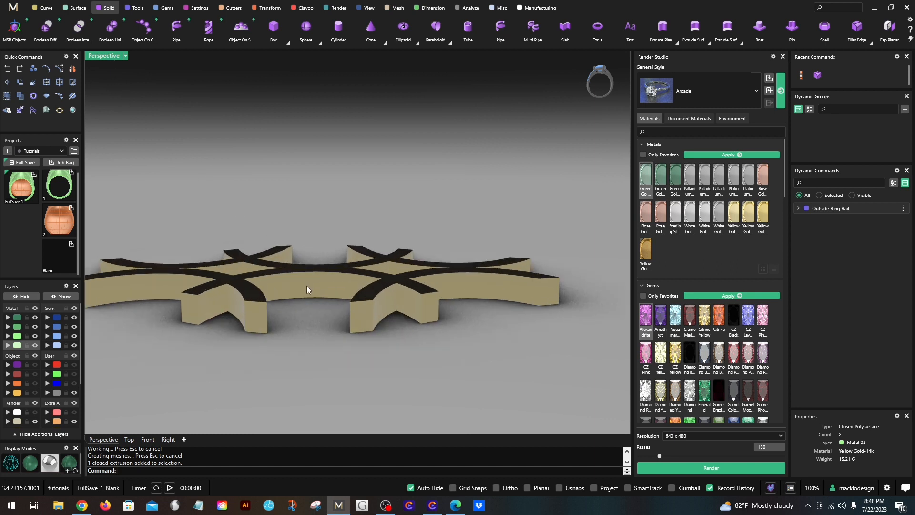
right_click_drag(307, 284, 347, 300)
scroll(362, 267, "up", 5)
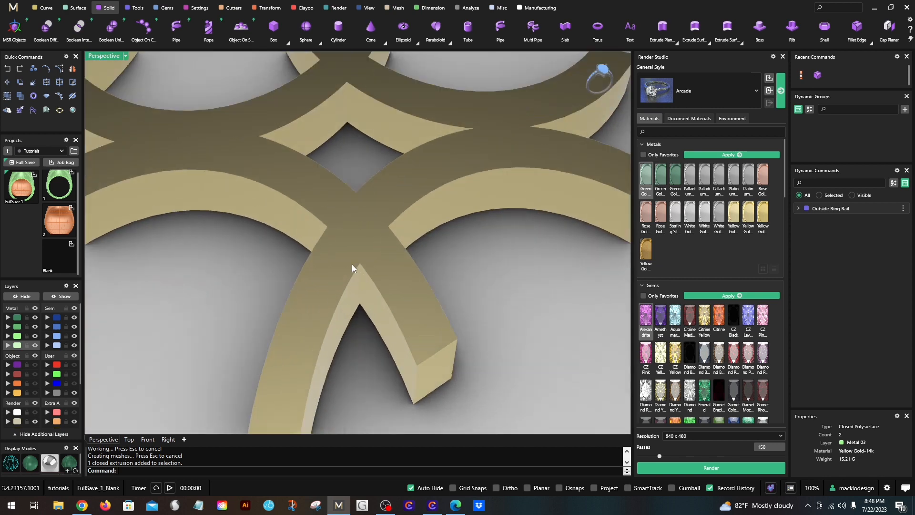
scroll(363, 282, "down", 5)
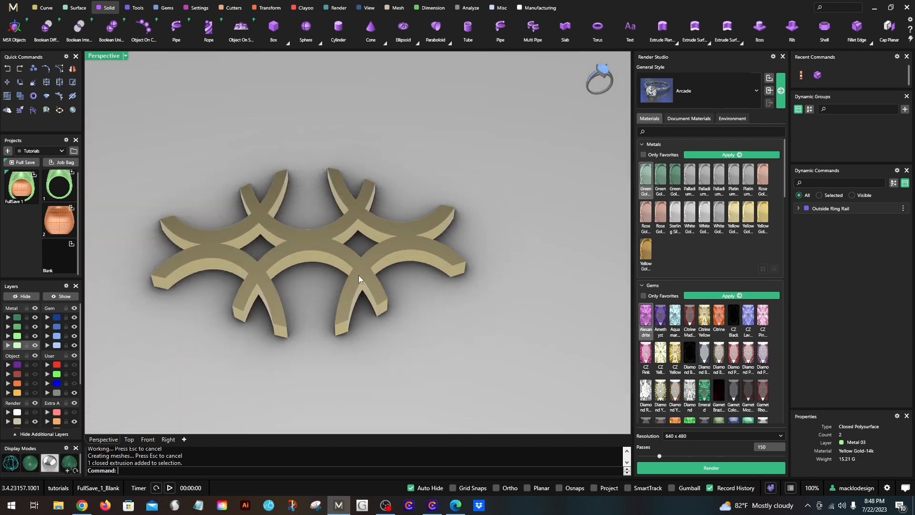
right_click_drag(400, 321, 419, 283)
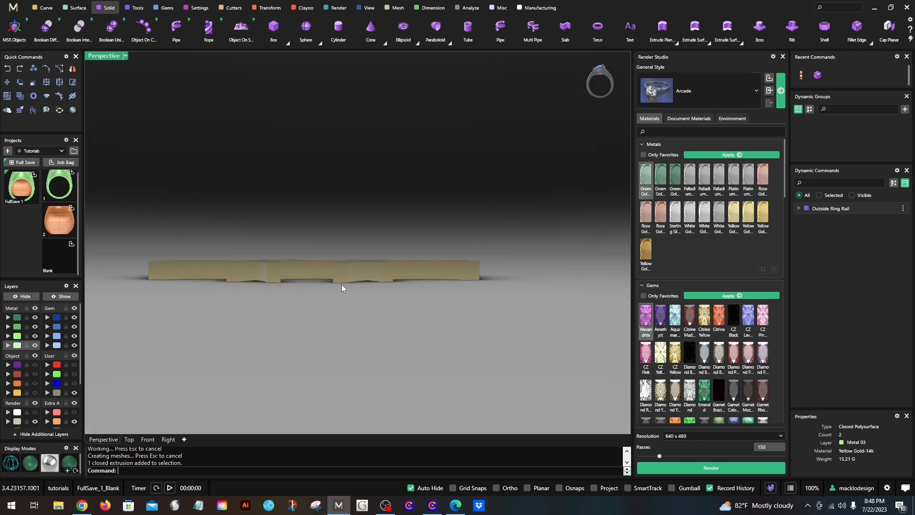
right_click_drag(347, 289, 350, 322)
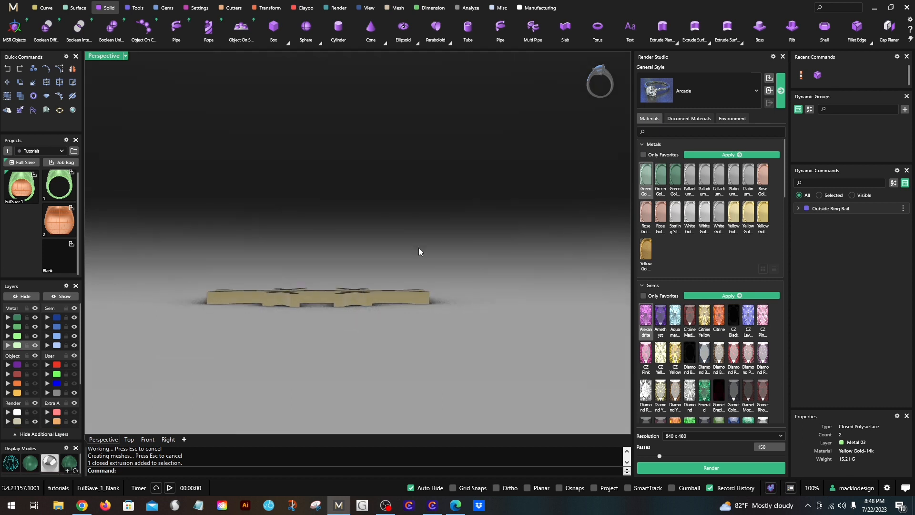
- Try to fillet all the lattice's top edges with a 0.1 radius, selecting them together in the Right view of the four-viewport layout
left_click(857, 26)
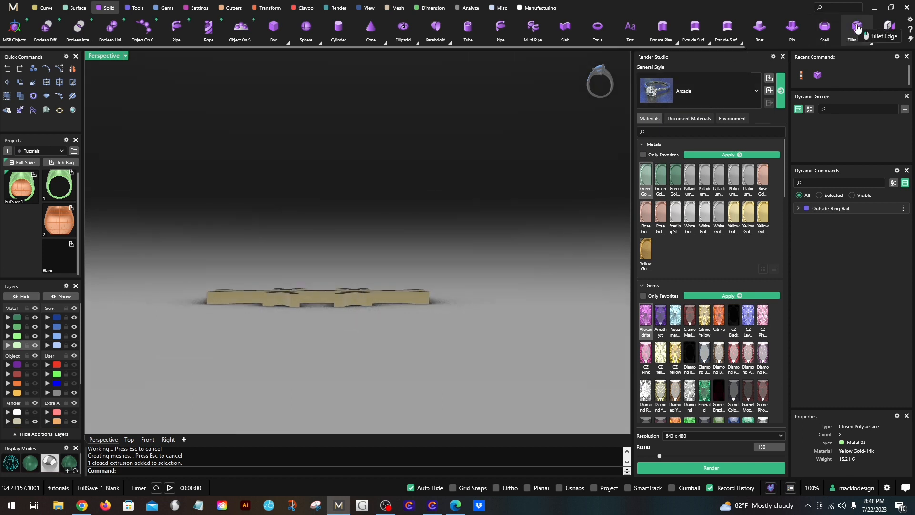
right_click_drag(245, 313, 248, 309)
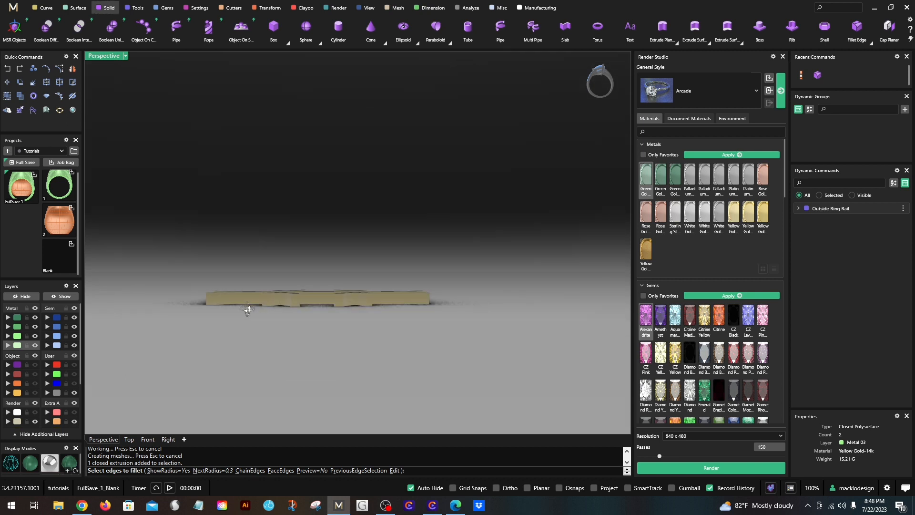
double_click(109, 59)
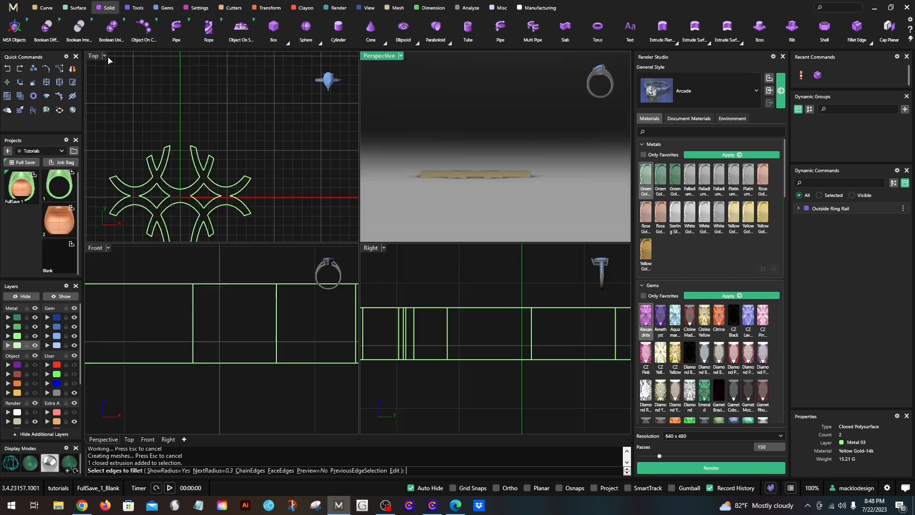
scroll(464, 343, "down", 4)
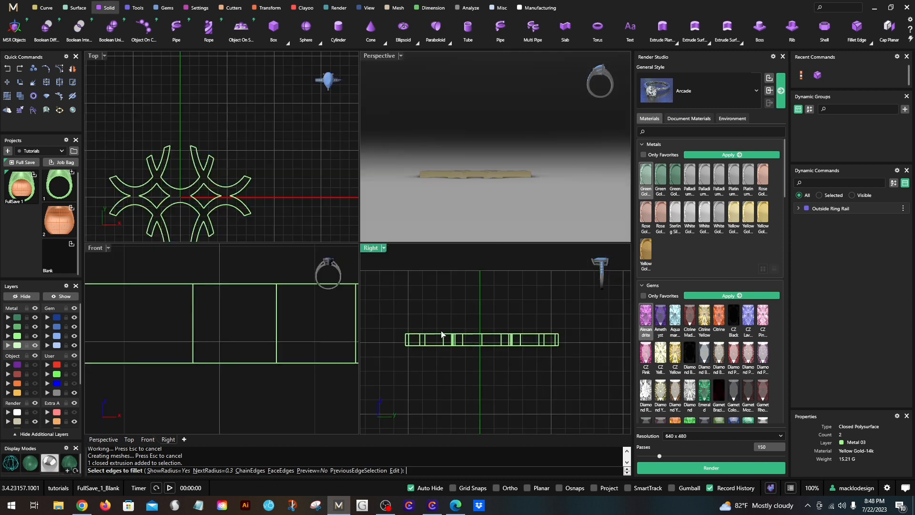
scroll(488, 159, "up", 5)
right_click_drag(488, 159, 484, 214)
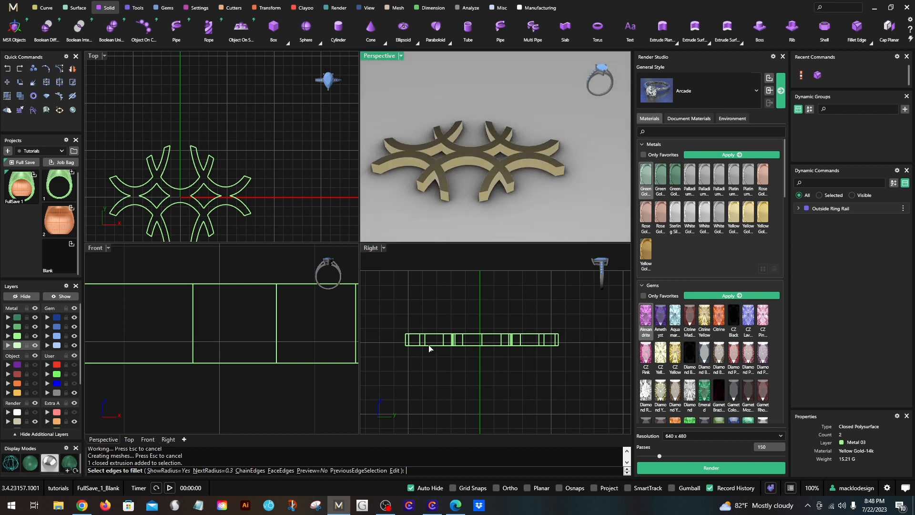
scroll(424, 341, "up", 4)
scroll(427, 367, "down", 1)
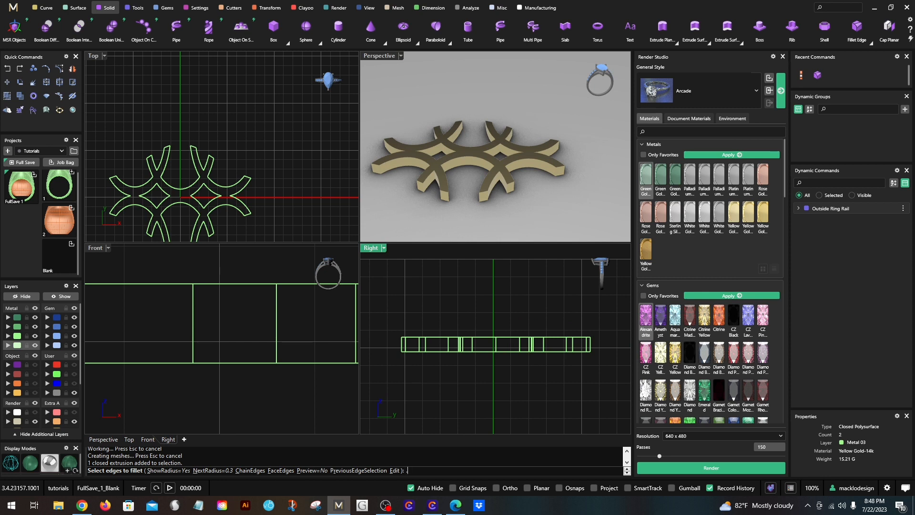
key("Return")
left_click_drag(384, 315, 599, 345)
scroll(432, 336, "up", 2)
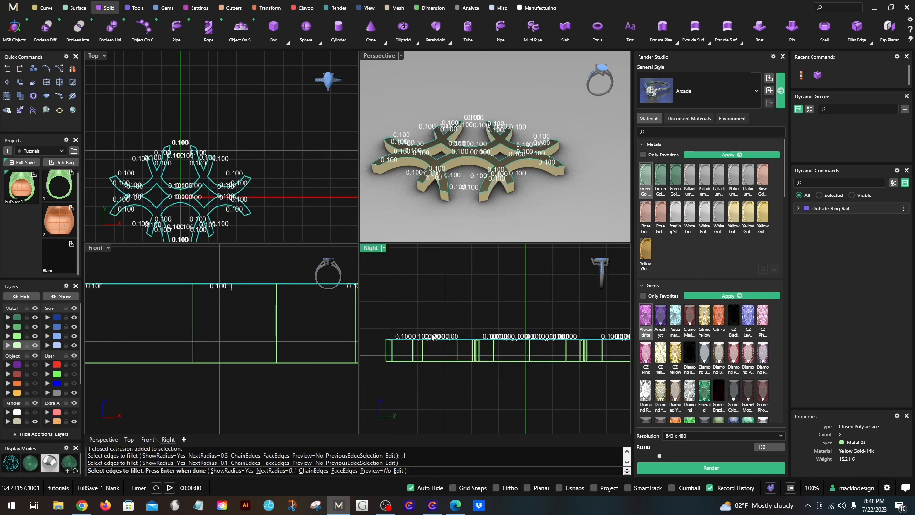
scroll(462, 149, "up", 3)
scroll(448, 169, "up", 2)
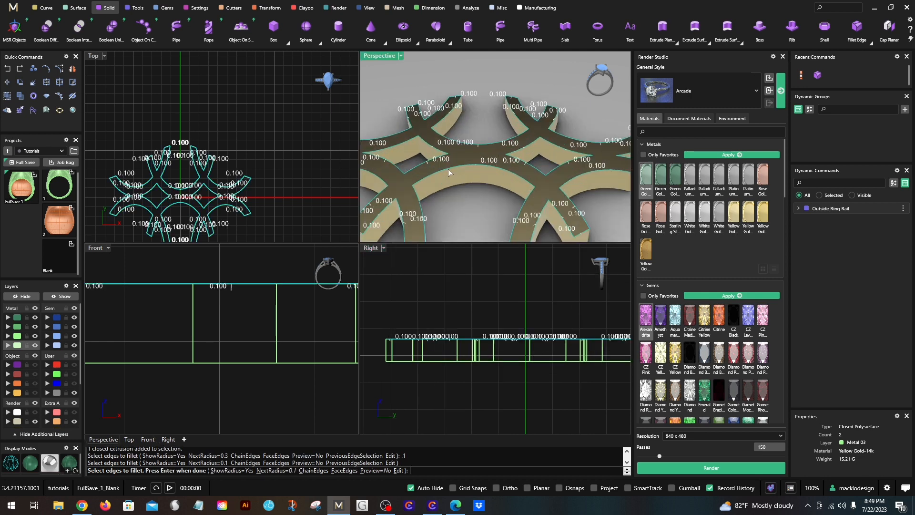
scroll(450, 174, "down", 4)
right_click(466, 309)
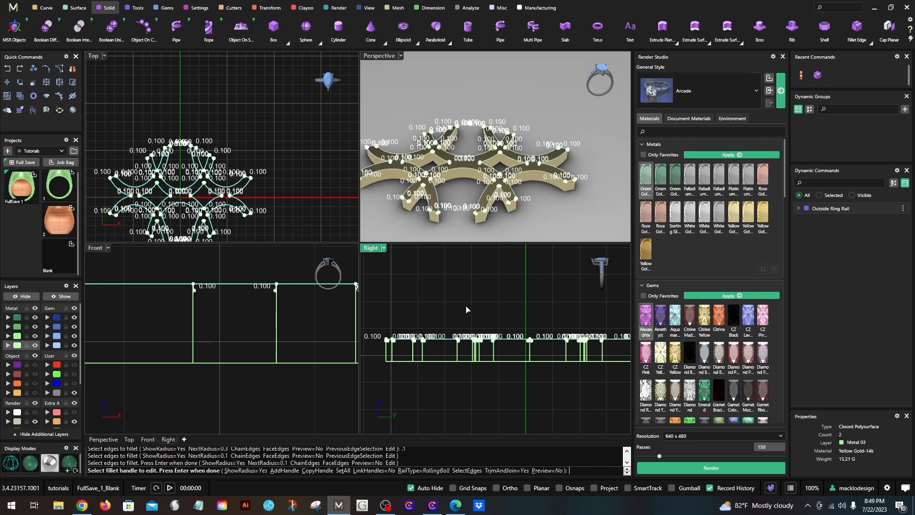
right_click(465, 306)
- Check the lattice's filleted top edges in a maximized Perspective view, undo the fillet and return to the four-viewport layout
scroll(427, 186, "up", 8)
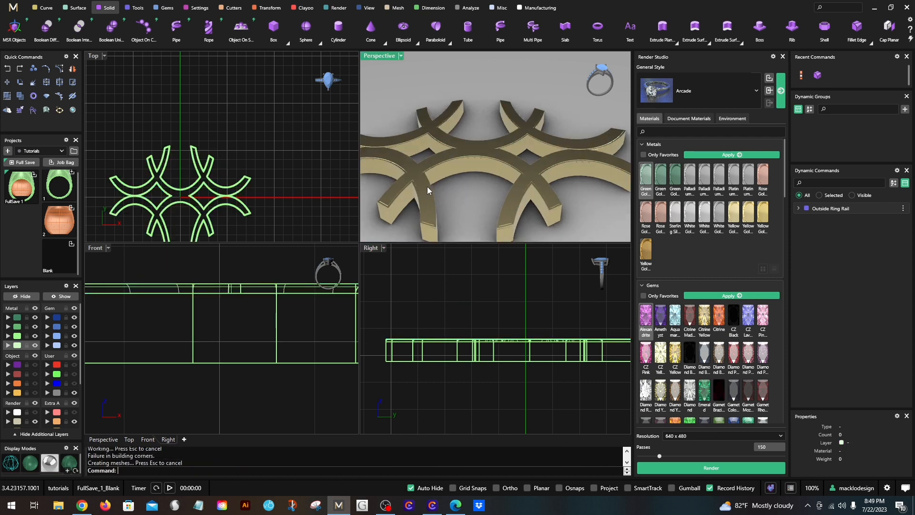
double_click(389, 59)
right_click_drag(395, 161, 328, 274)
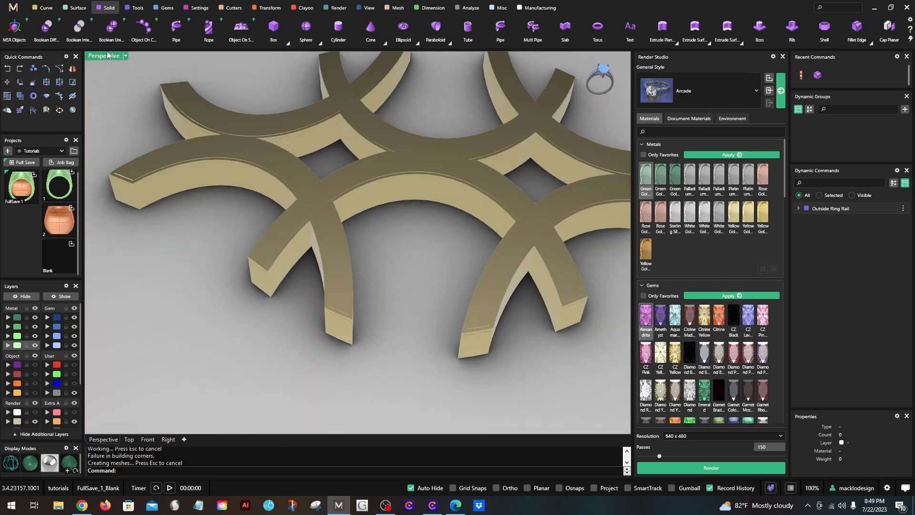
left_click(8, 69)
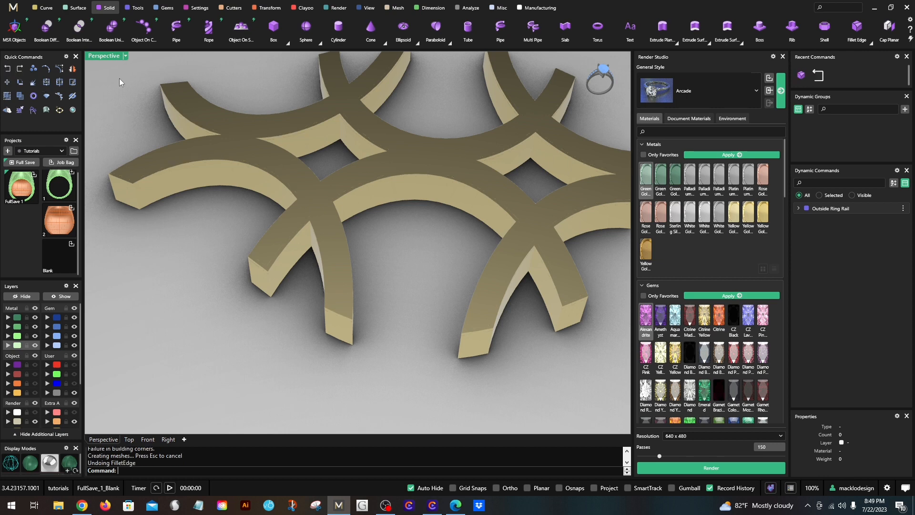
double_click(103, 57)
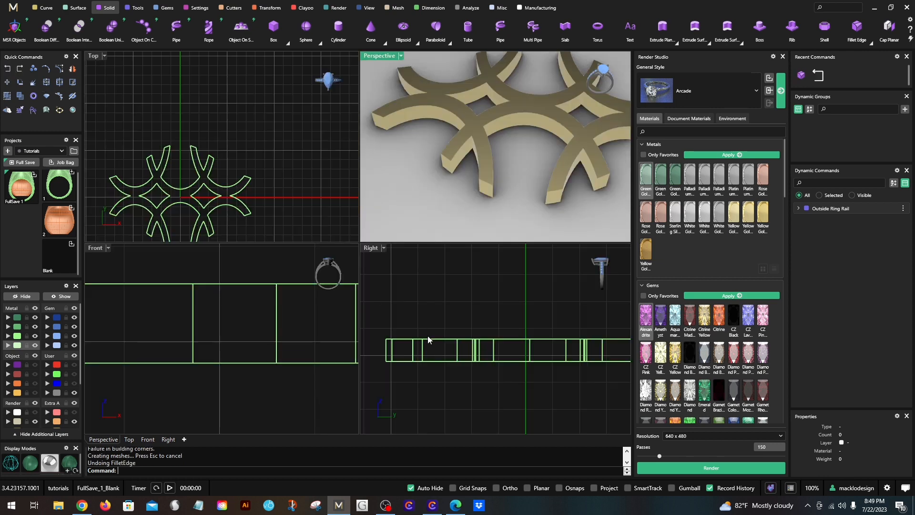
- Start an edge fillet with a 0.1 radius and select all the lattice's top edges together in the Right view
left_click(465, 314)
right_click_drag(471, 309, 446, 302)
right_click(391, 331)
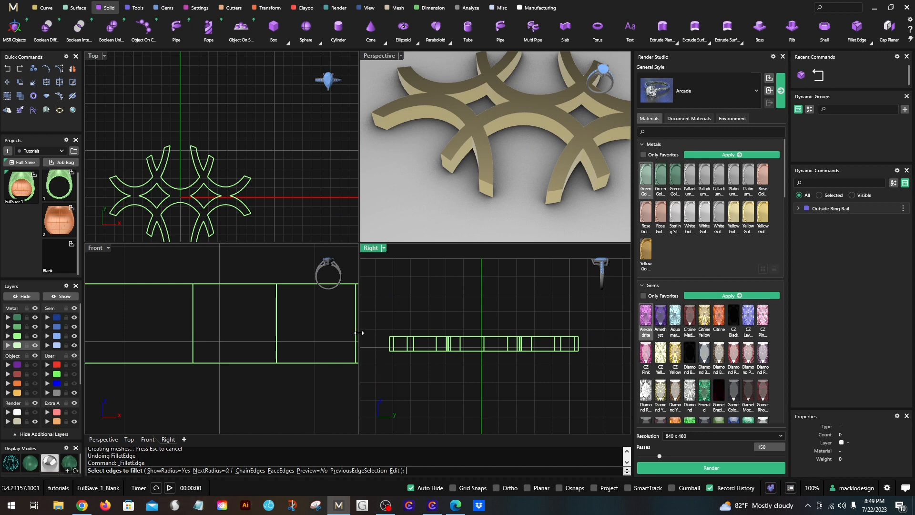
left_click_drag(377, 314, 604, 351)
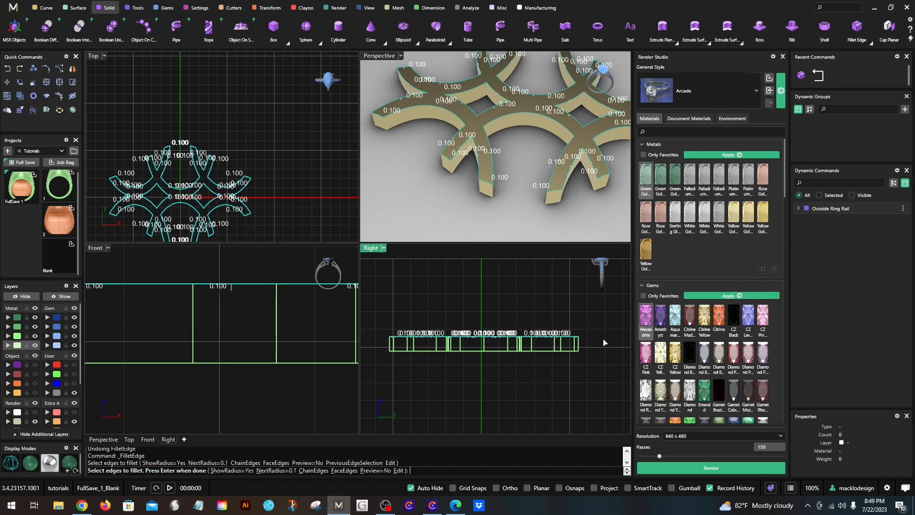
- Deselect the short edges at the strut ends in a maximized Perspective view and try the 0.1 fillet on the remaining top edges
double_click(378, 56)
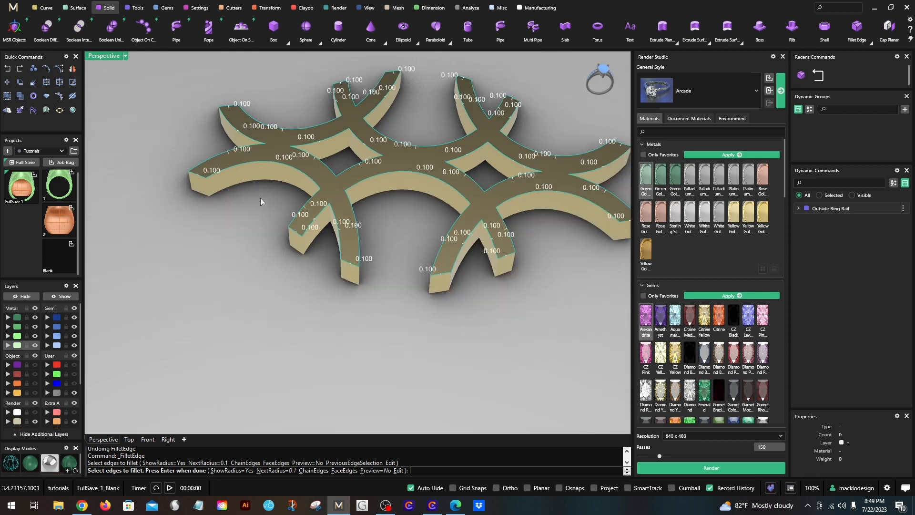
left_click(199, 175)
left_click(225, 107)
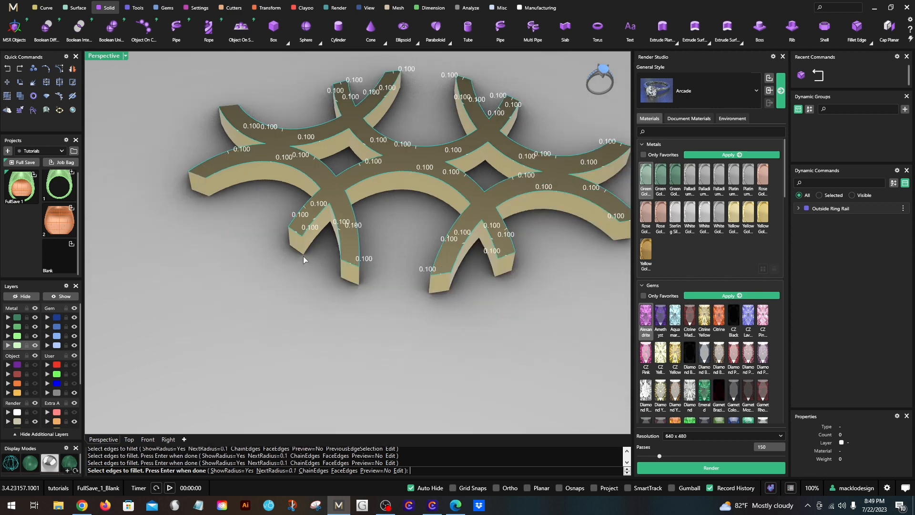
left_click(295, 234)
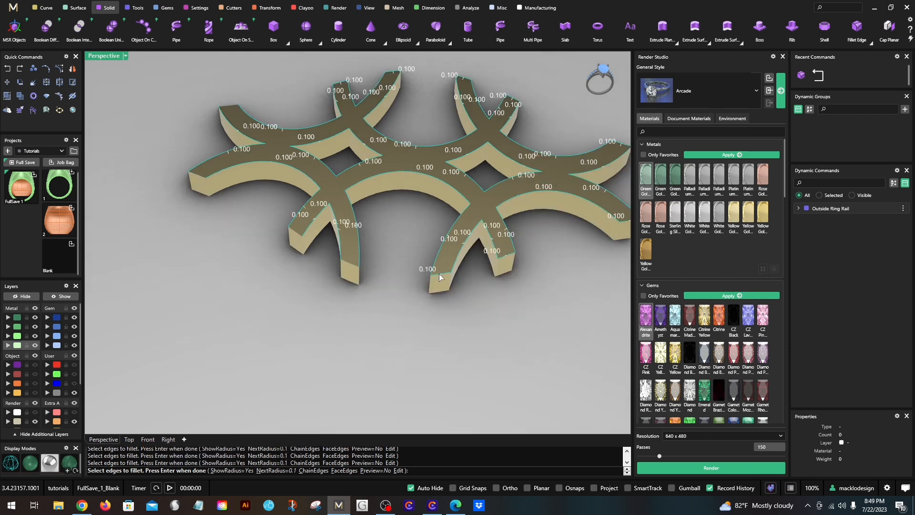
left_click(439, 273)
left_click(506, 256)
right_click_drag(593, 236, 492, 256, "shift")
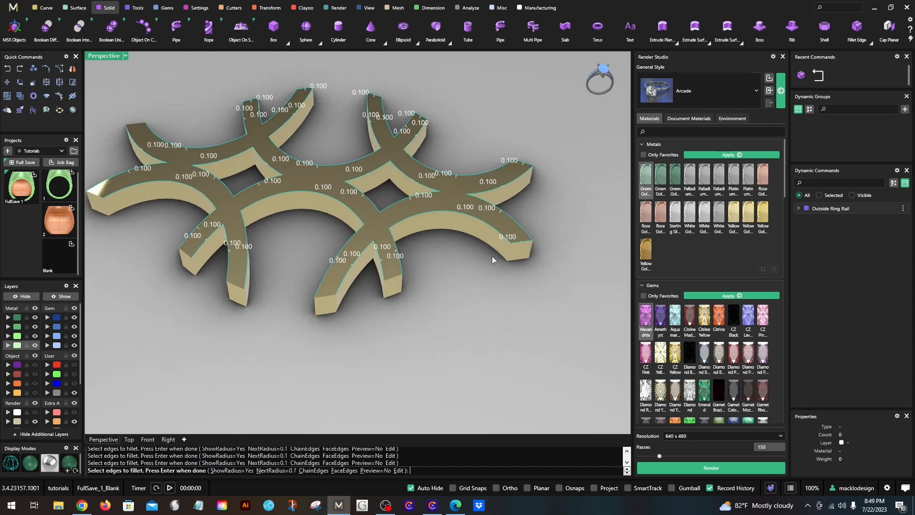
left_click(523, 243)
left_click(525, 165)
left_click(424, 116)
left_click(373, 97)
left_click(305, 90)
left_click(252, 102)
key("Return")
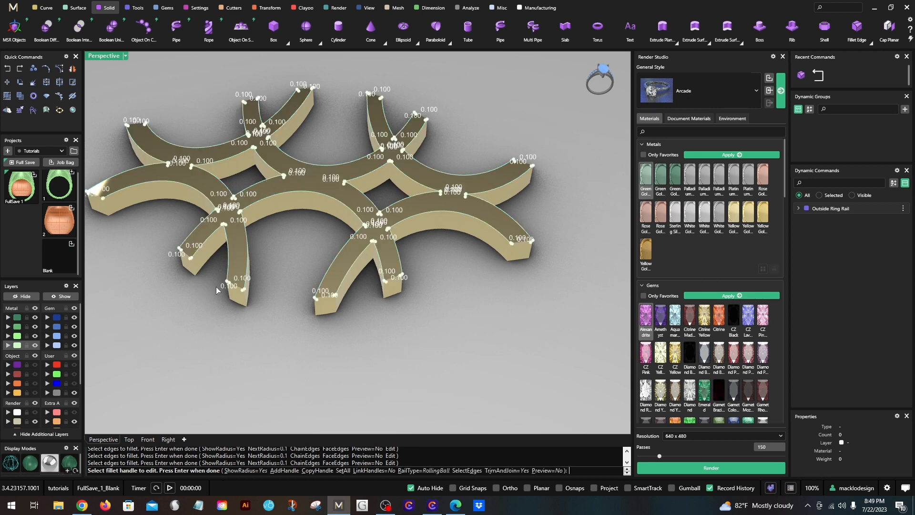
key("Return")
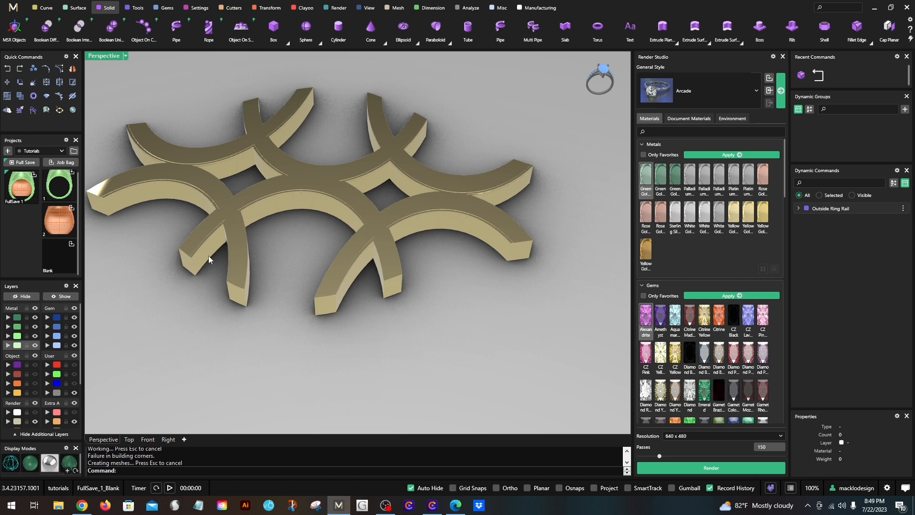
- Check the filleted top edges at the strut ends up close and undo the 0.1 fillet
scroll(208, 255, "up", 4)
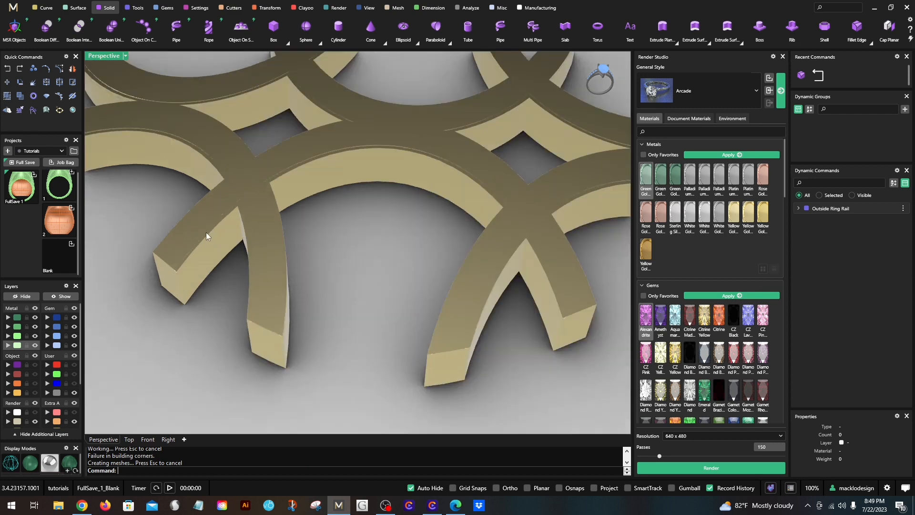
left_click(8, 69)
scroll(337, 259, "down", 6)
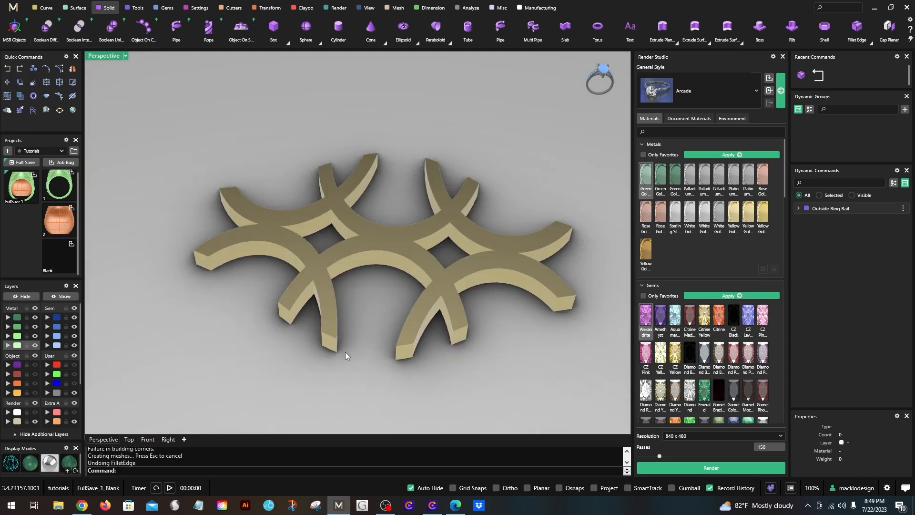
- Fillet the two top edges that meet in the V-notch between a pair of front struts with a 0.05 radius
right_click_drag(380, 342, 305, 339)
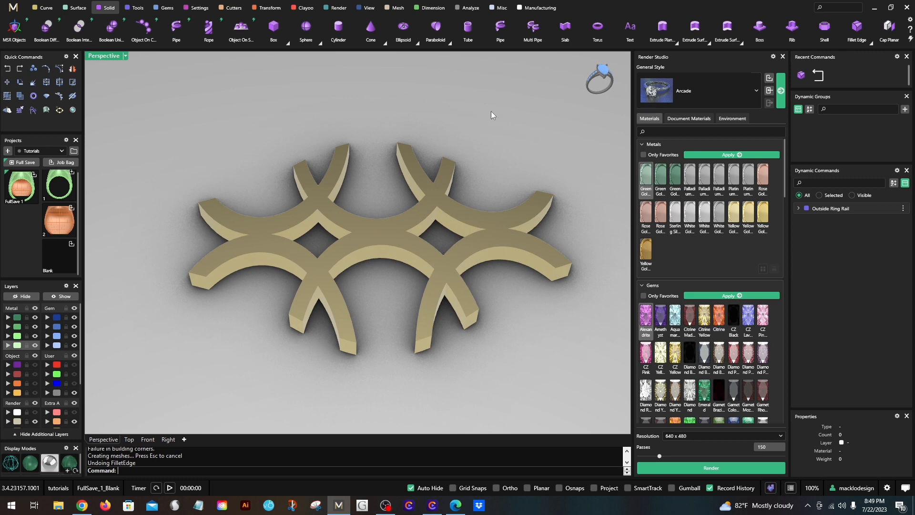
left_click(856, 27)
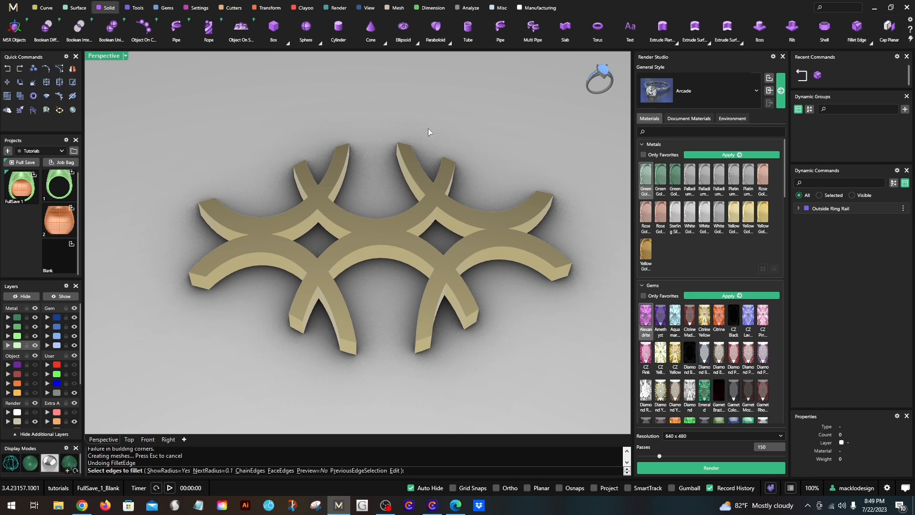
type(".05")
key("Return")
scroll(321, 290, "up", 3)
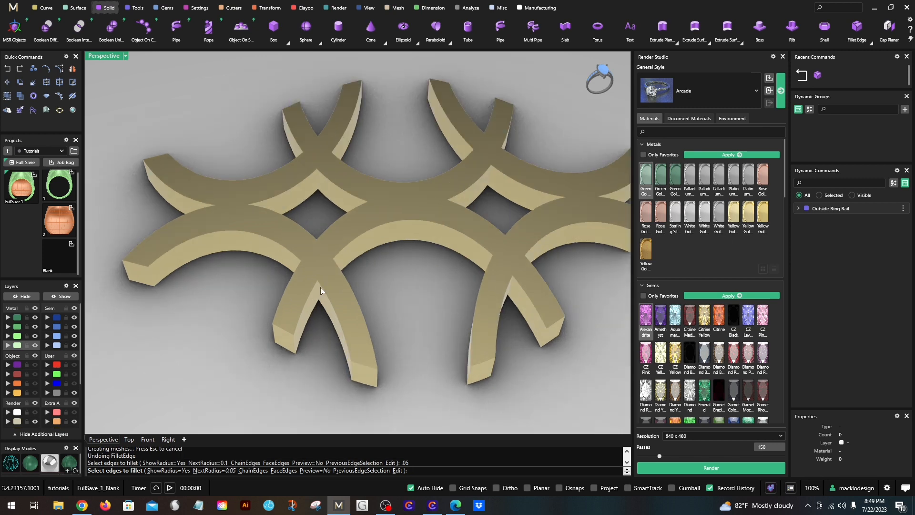
left_click(320, 286)
left_click(309, 295)
key("Return")
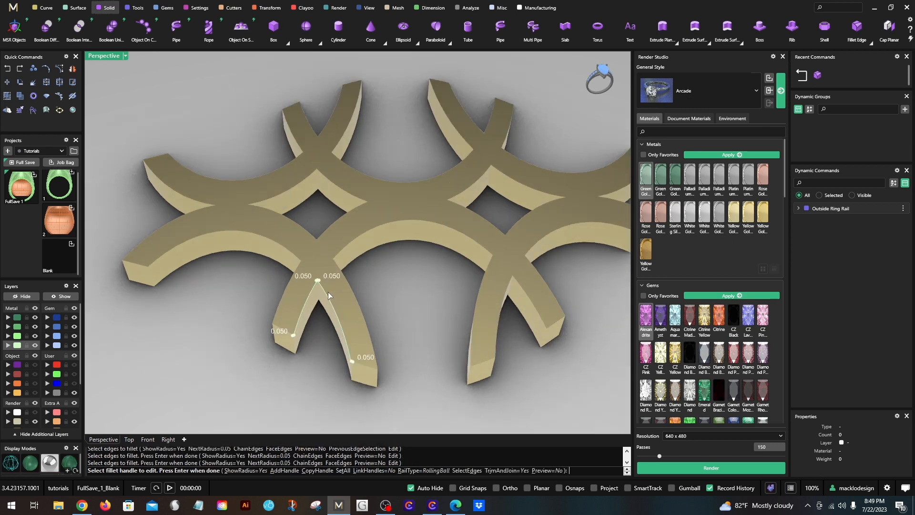
scroll(328, 291, "up", 5)
key("Return")
scroll(325, 284, "down", 3)
- Fillet the top edge of the adjoining outer arch and the neighbouring strut's outer top edge with a 0.05 radius
key("Return")
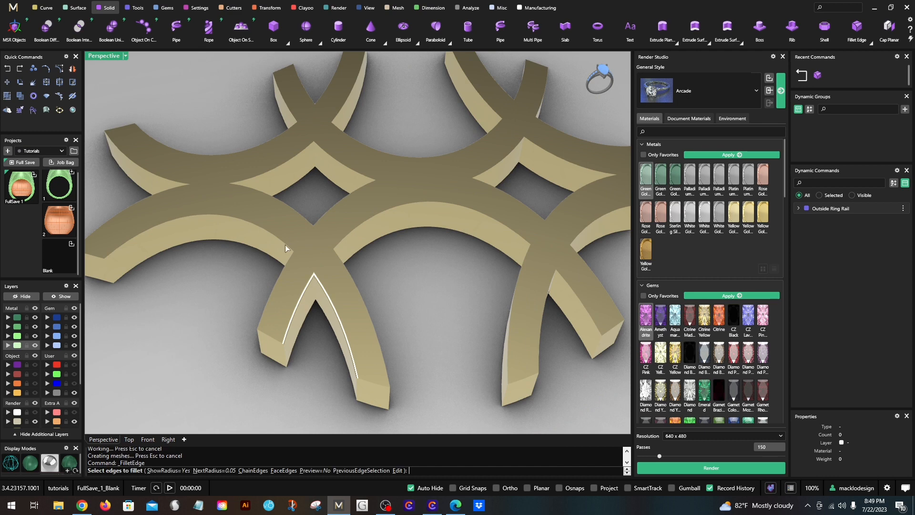
left_click(286, 250)
left_click(288, 257)
key("Return")
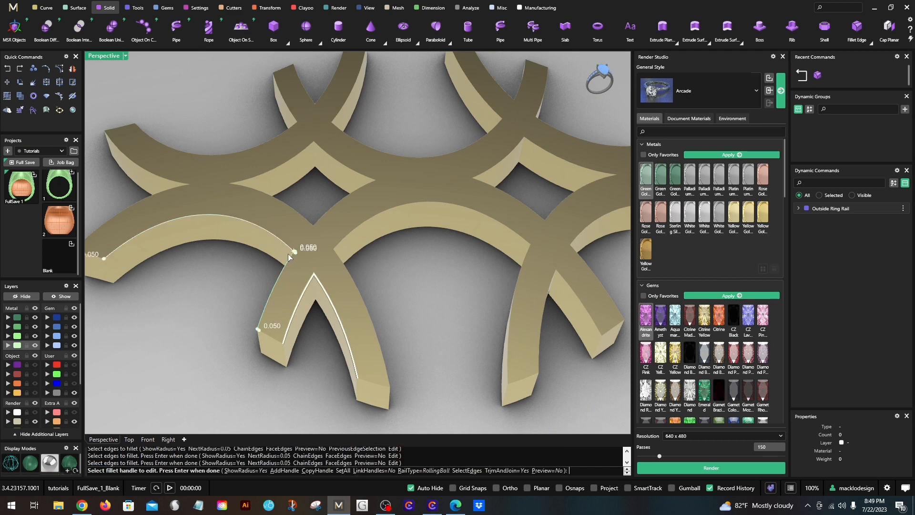
key("Return")
key("Return")
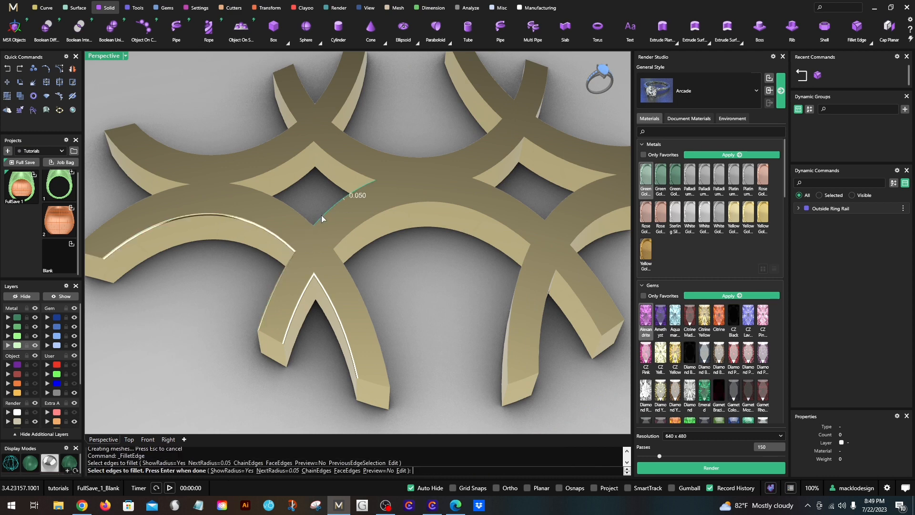
- Try to fillet the four top edges of the nearest diamond opening with a 0.05 radius
right_click_drag(322, 215, 398, 229)
left_click(231, 241)
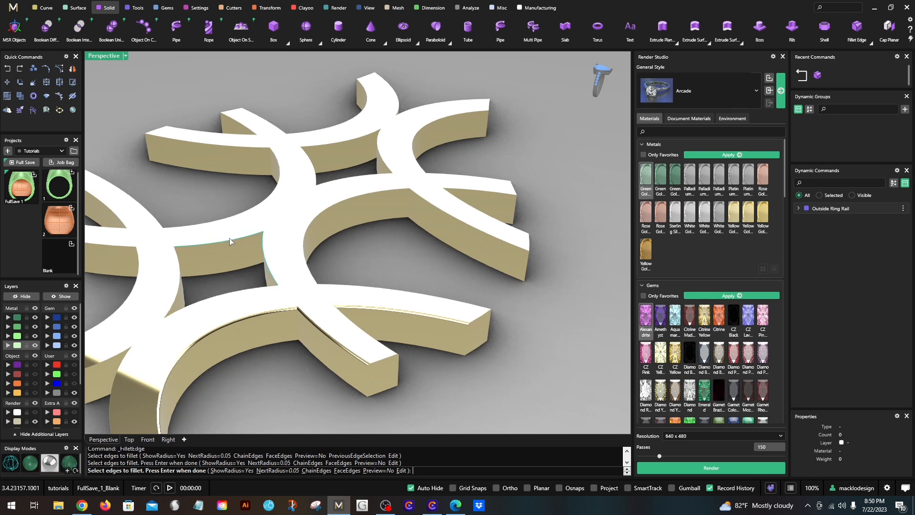
left_click(179, 277)
right_click_drag(200, 243, 118, 288)
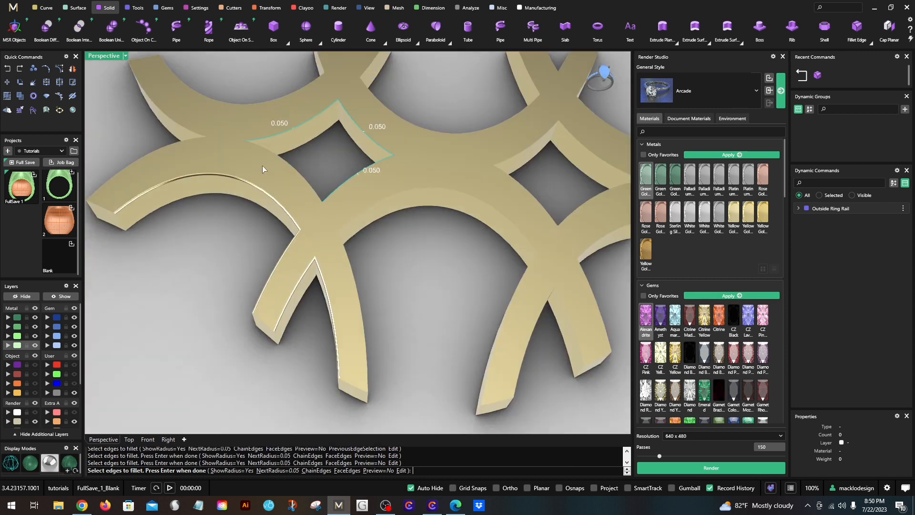
scroll(262, 165, "up", 4)
left_click(292, 161)
right_click_drag(296, 173, 469, 298)
key("Return")
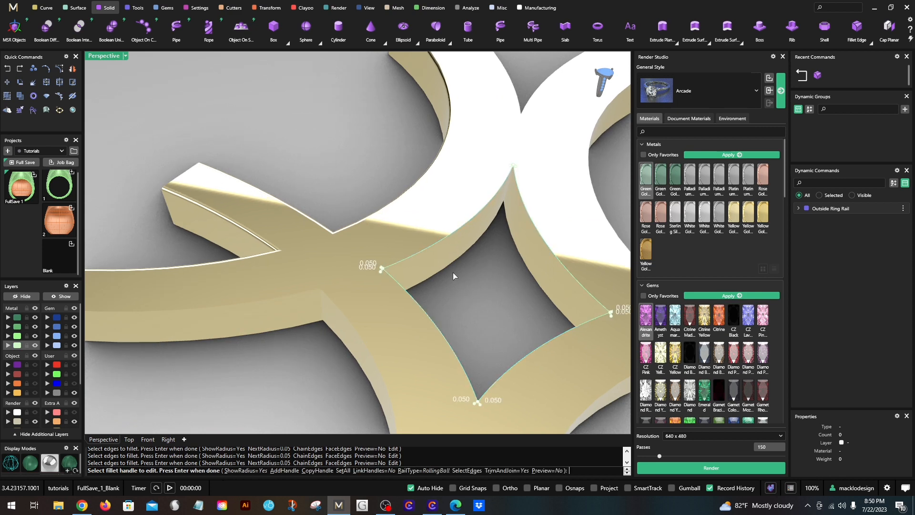
scroll(455, 270, "down", 2)
key("Return")
- Check the diamond opening's filleted edges and undo that fillet
scroll(439, 258, "down", 2)
scroll(432, 258, "up", 4)
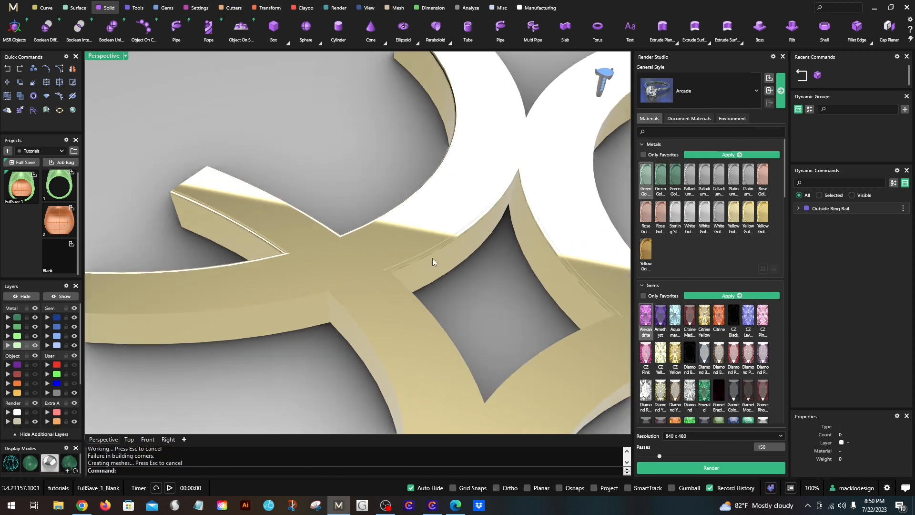
left_click(7, 68)
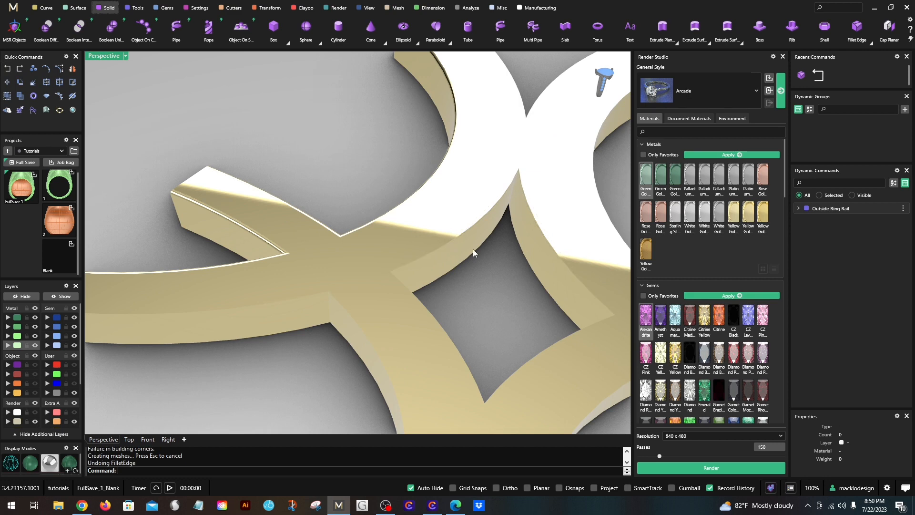
- Fillet the same diamond opening's four top edges together with one vertical corner edge, using a 0.05 radius
right_click_drag(473, 248, 390, 194, "shift")
scroll(352, 238, "up", 4)
right_click(366, 281)
scroll(365, 196, "up", 3)
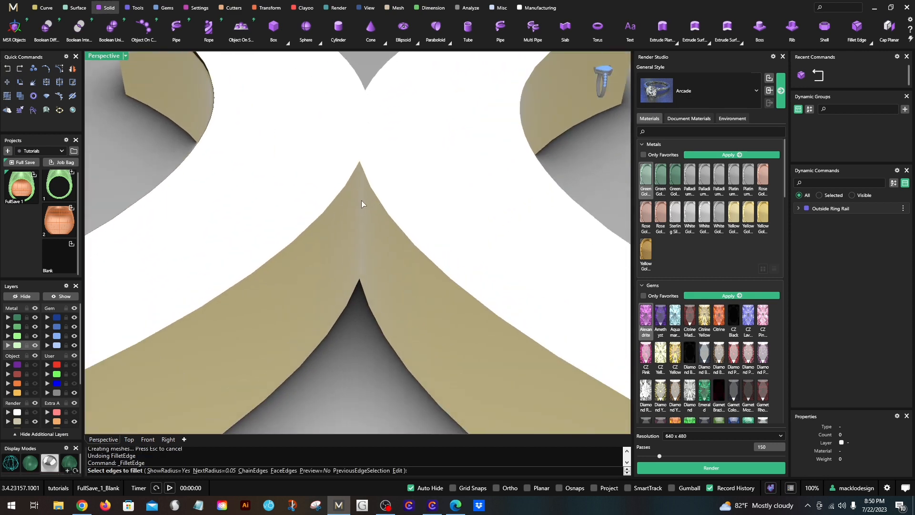
left_click(361, 200)
left_click(371, 184)
left_click(373, 187)
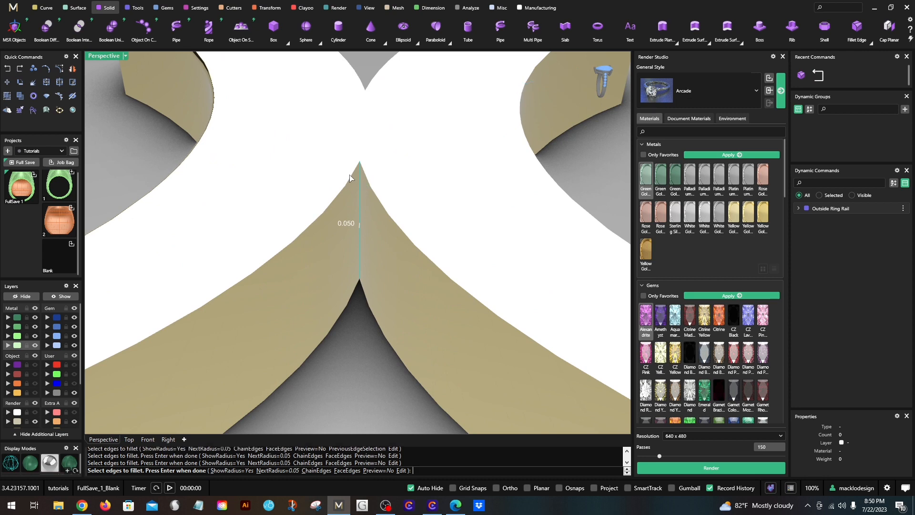
left_click(341, 191)
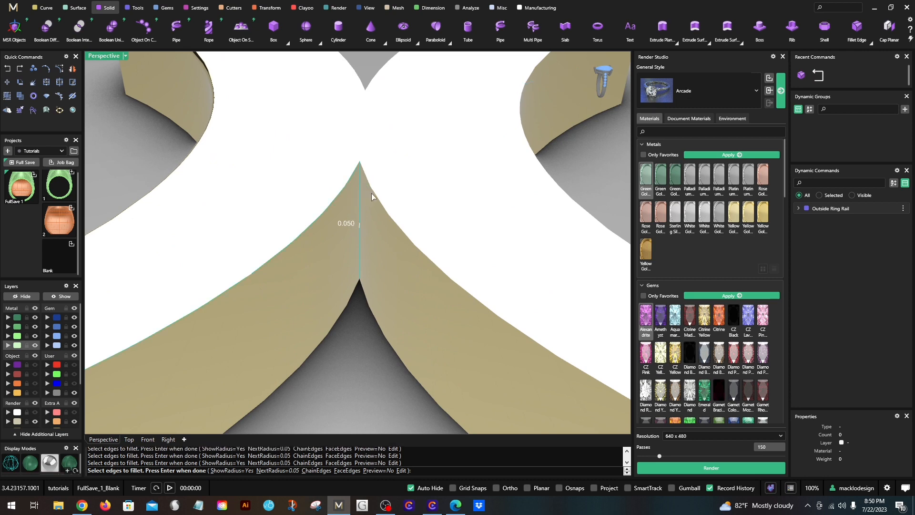
left_click(372, 192)
scroll(383, 202, "down", 4)
right_click_drag(361, 292, 507, 227)
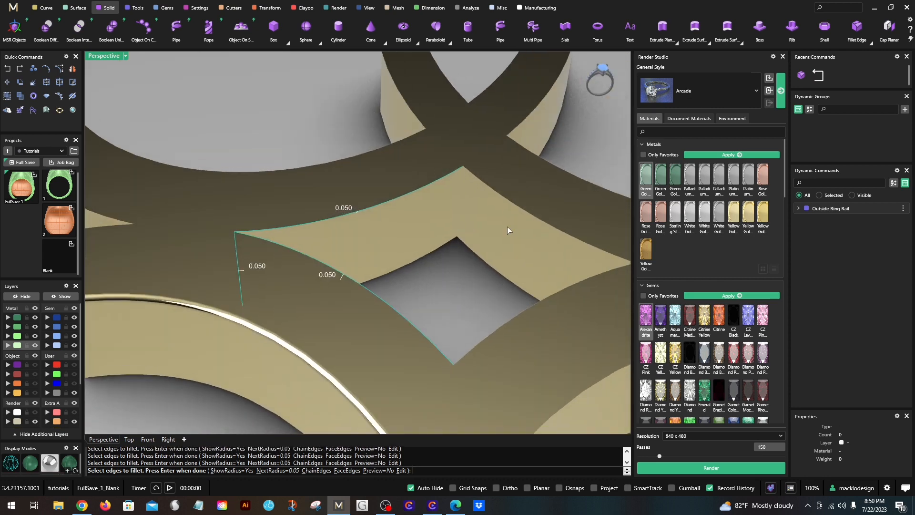
right_click_drag(428, 229, 274, 287)
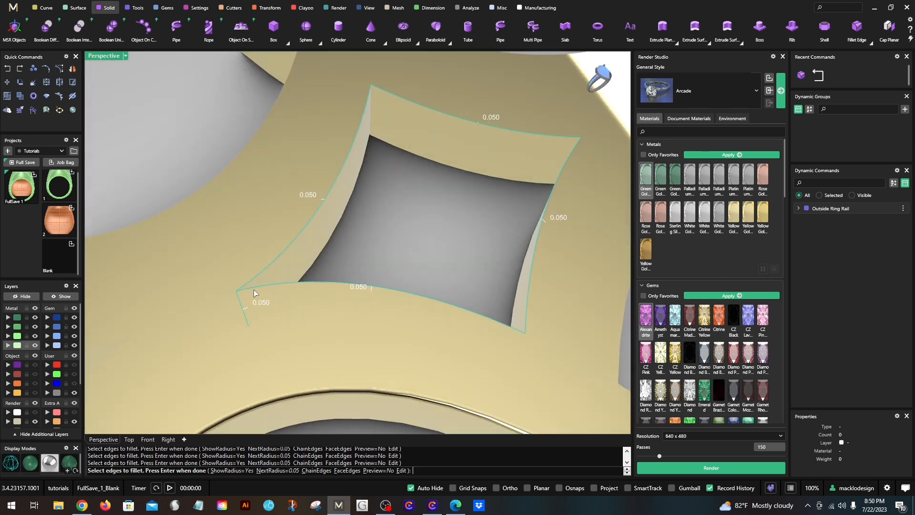
scroll(254, 293, "down", 2)
key("Return")
key("Return")
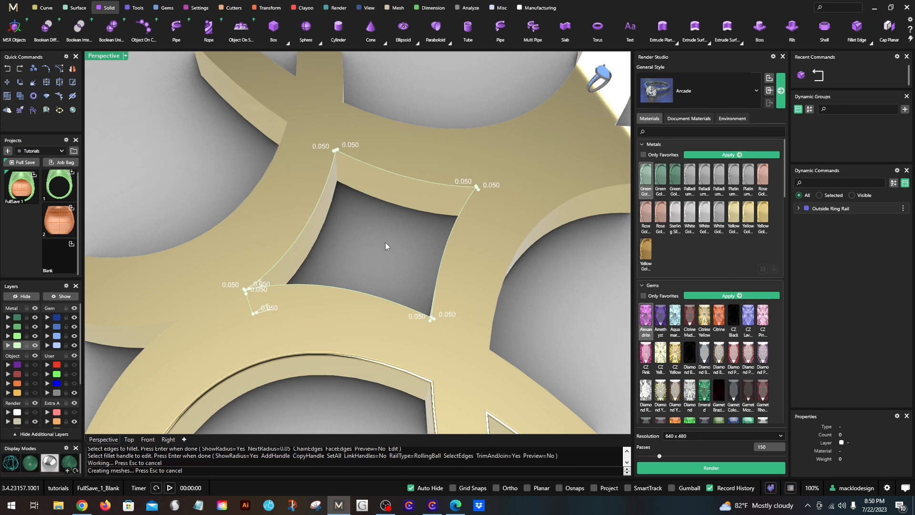
- Fillet the second diamond opening's four top edges and one vertical corner edge with a 0.05 radius
right_click_drag(378, 250, 396, 261)
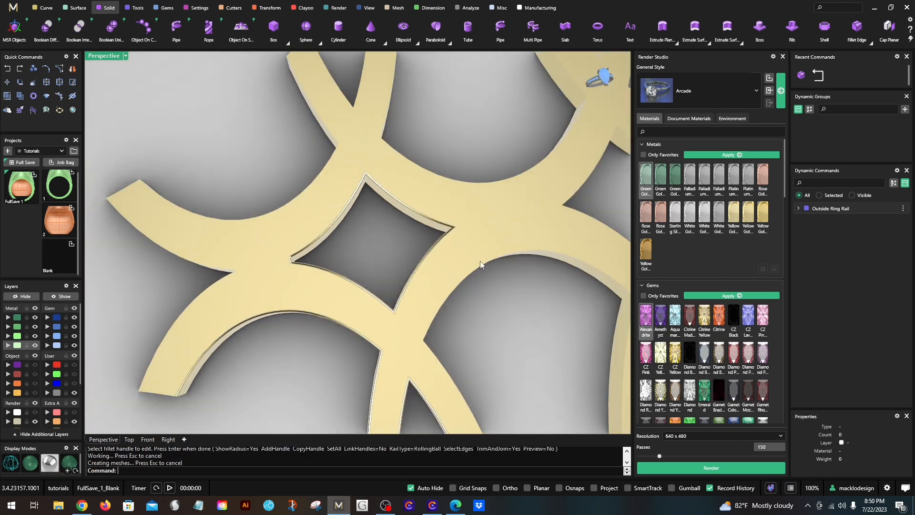
right_click_drag(480, 264, 370, 276)
key("Return")
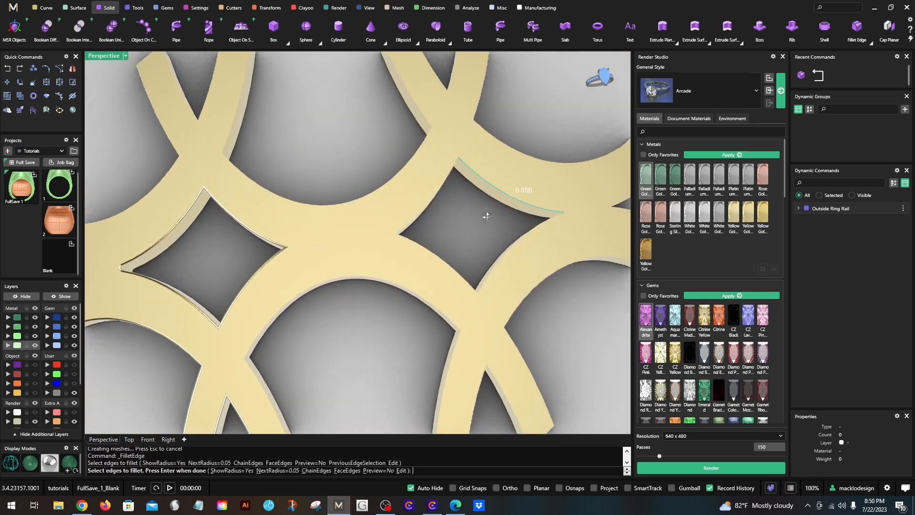
right_click_drag(486, 216, 215, 316)
left_click(444, 265)
left_click(293, 296)
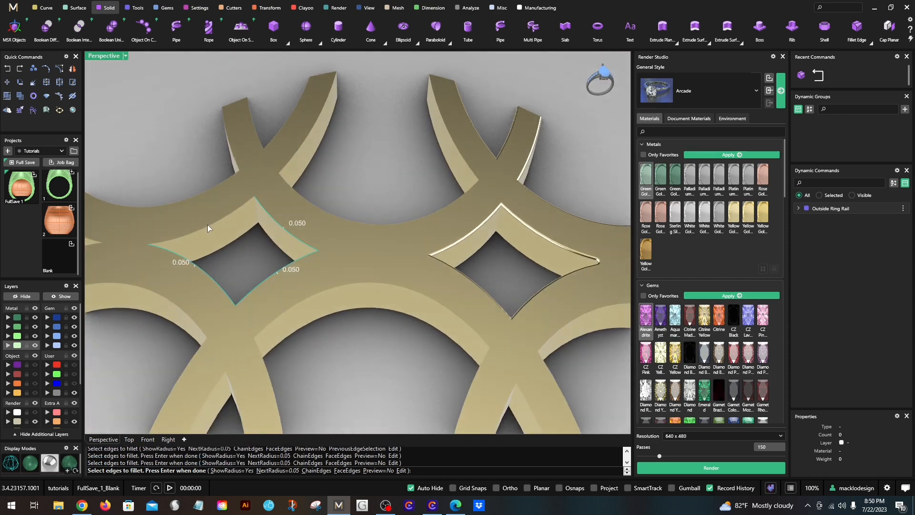
left_click(208, 225)
right_click_drag(313, 259, 342, 227, "shift")
scroll(346, 225, "down", 3)
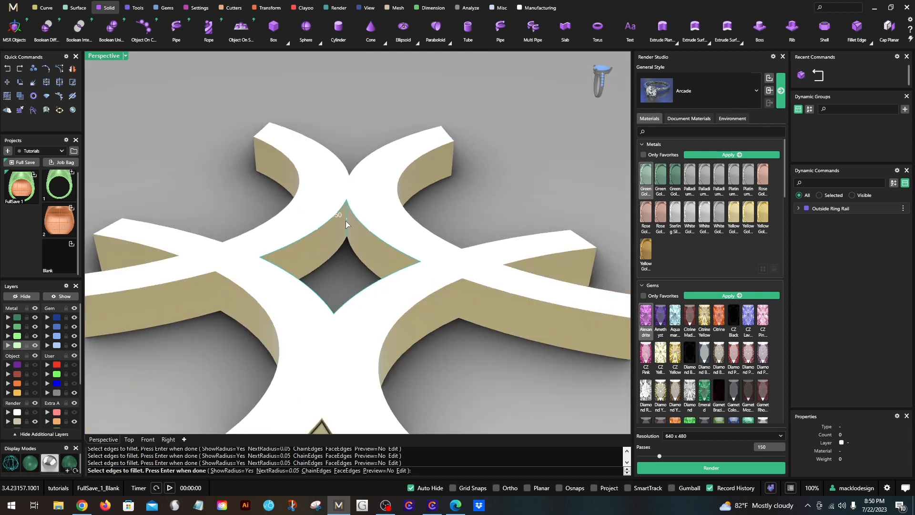
key("Return")
scroll(342, 248, "down", 3)
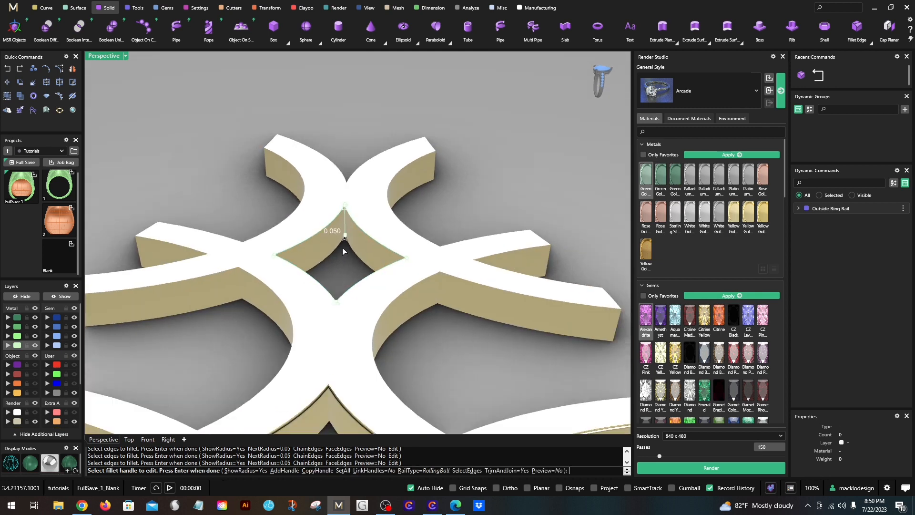
key("Return")
- Fillet the top edges of the large open side arch between the arm pairs, including the adjoining arms' edges, with a 0.05 radius
right_click_drag(341, 246, 331, 310)
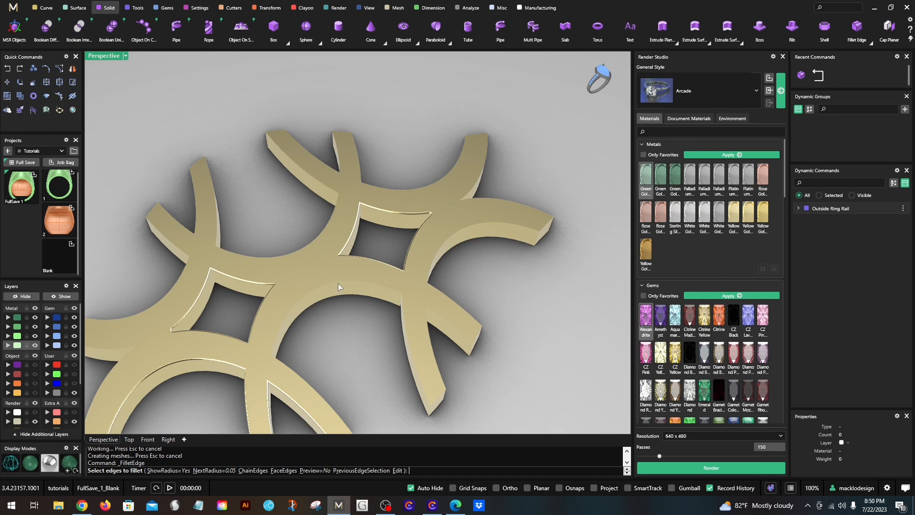
left_click(338, 286)
right_click_drag(388, 303, 266, 327)
left_click(426, 292)
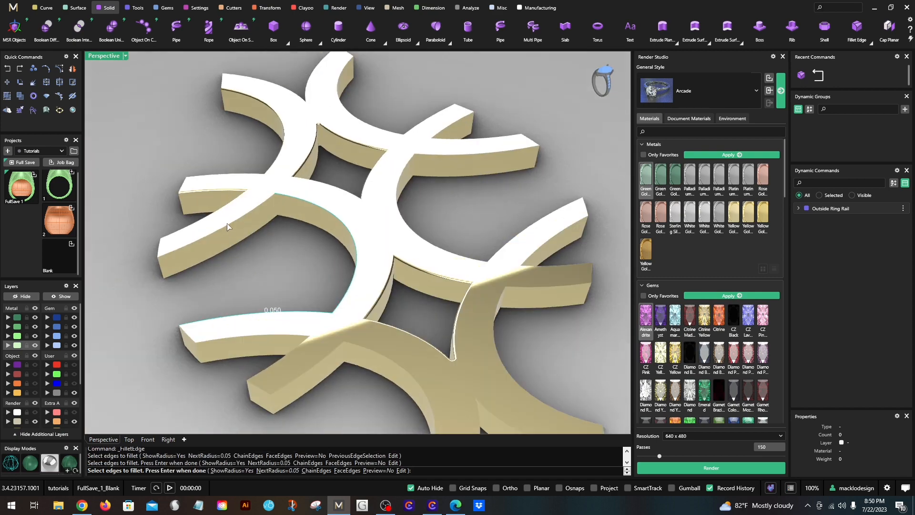
key("Return")
key("Return")
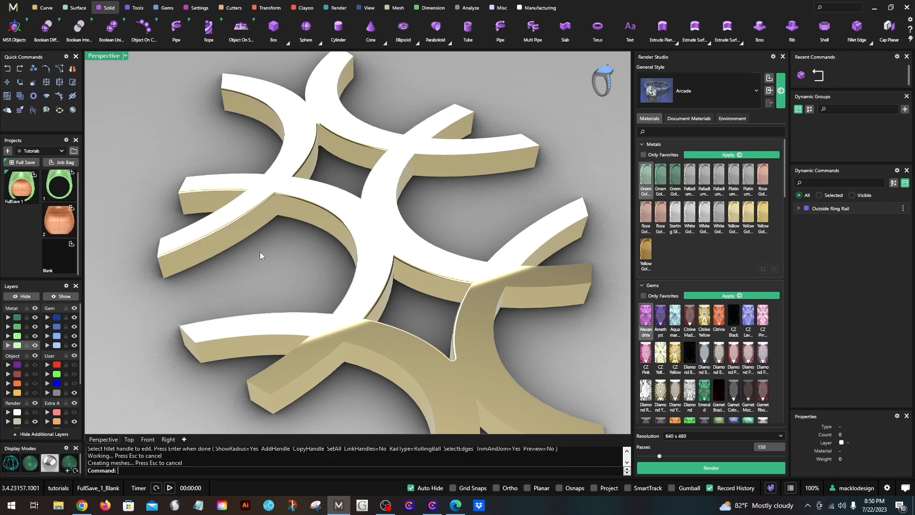
- Fillet the top edges inside the next arm pair's V notch and along the neighbouring end arc with a 0.05 radius
scroll(260, 252, "down", 2)
key("Return")
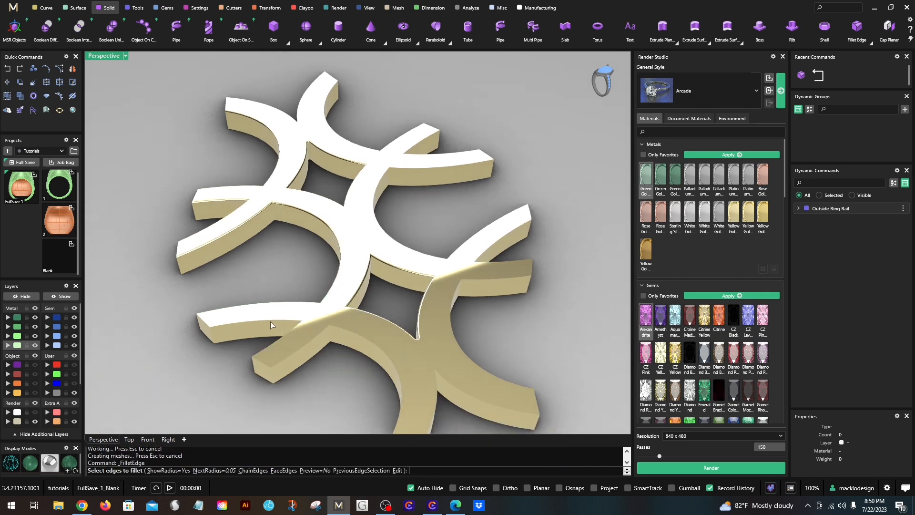
left_click(270, 321)
right_click_drag(270, 321, 448, 333)
left_click(448, 333)
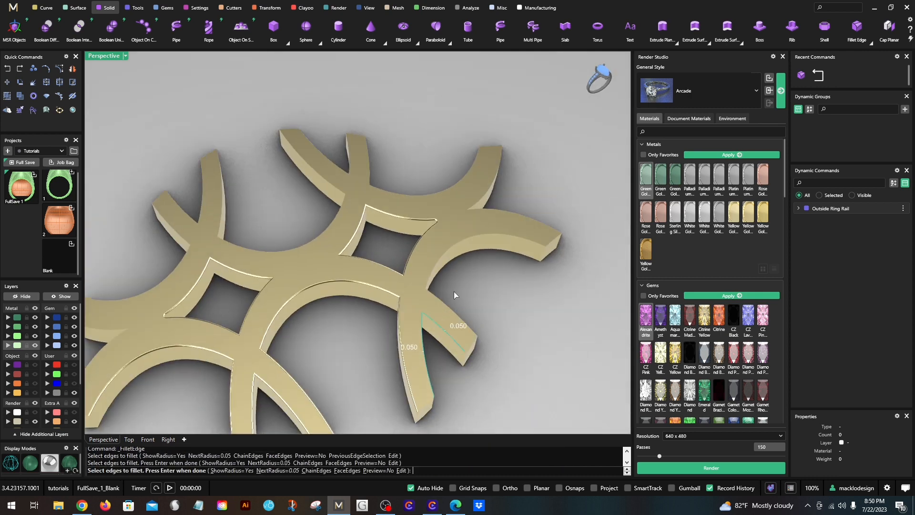
left_click(435, 276)
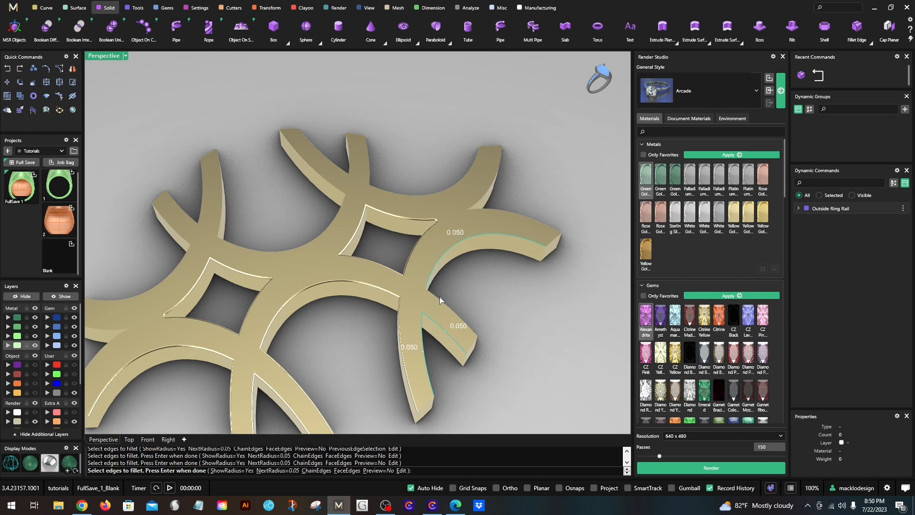
right_click_drag(497, 265, 473, 326)
key("Return")
key("Return")
- Fillet the two top edges and the vertical corner edge of the V notch at the lattice's near end with a 0.05 radius
right_click(447, 360)
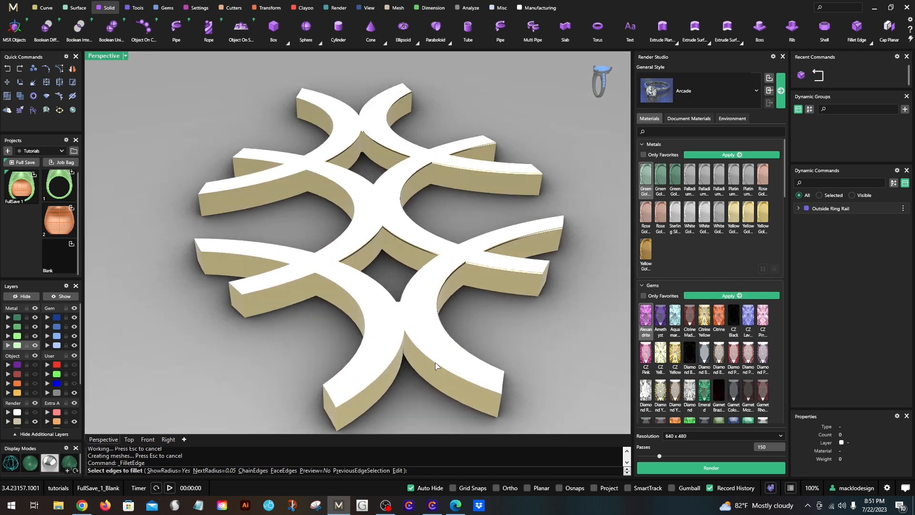
left_click(436, 362)
scroll(403, 336, "up", 5)
right_click_drag(402, 334, 394, 330)
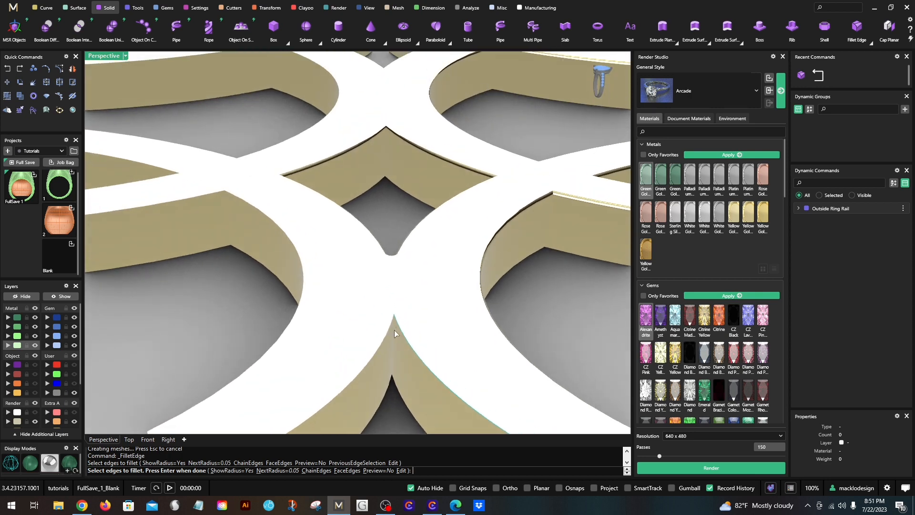
left_click(393, 327)
left_click(386, 336)
scroll(386, 336, "down", 5)
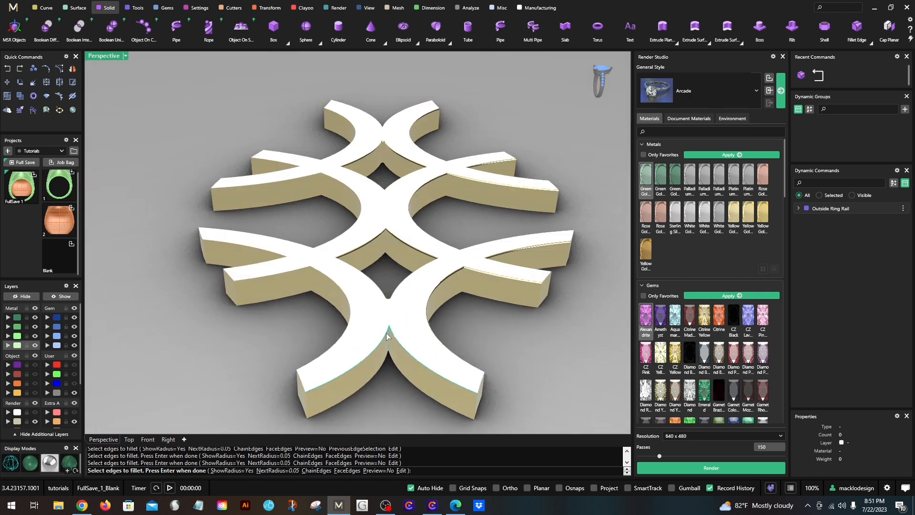
key("Return")
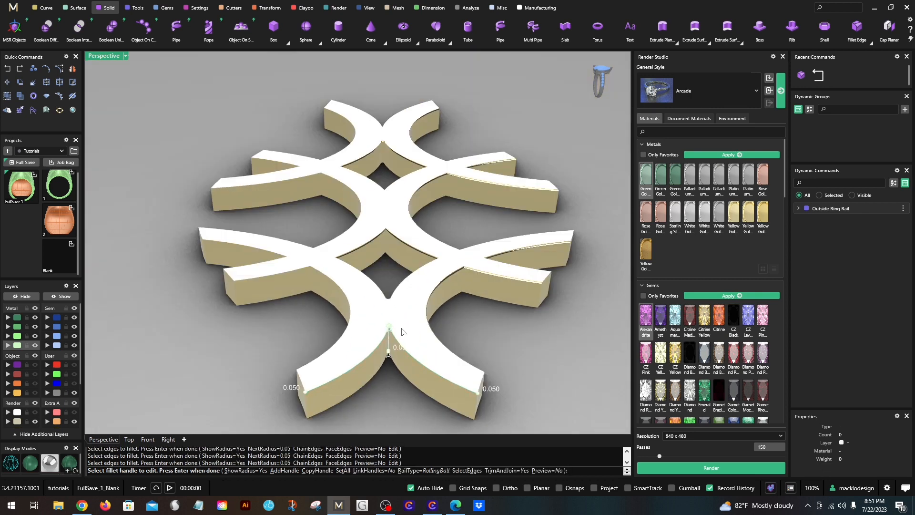
key("Return")
- Fillet the V notch at the lattice's opposite end, two top edges and the vertical corner edge, with a 0.05 radius
right_click_drag(419, 330, 410, 262)
scroll(310, 352, "down", 2)
key("Return")
left_click(302, 396)
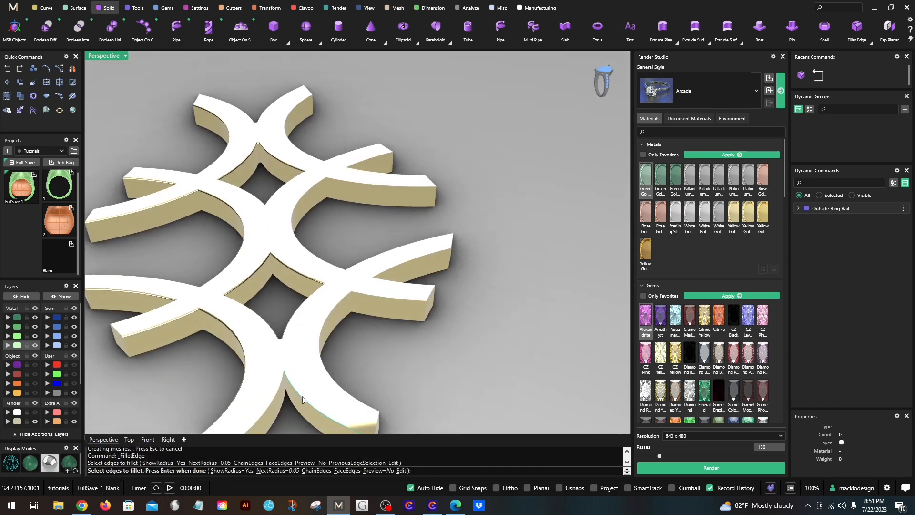
left_click(278, 398)
scroll(295, 371, "up", 4)
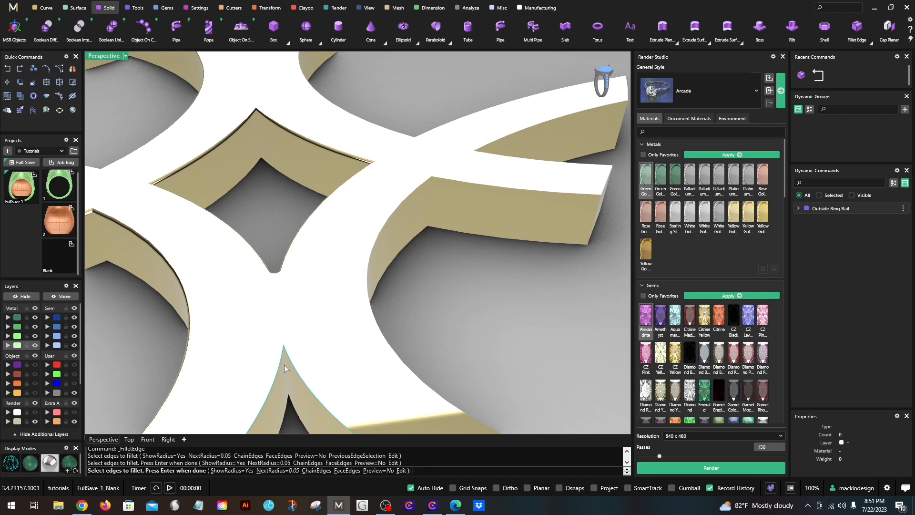
left_click(284, 368)
key("Return")
scroll(286, 359, "down", 5)
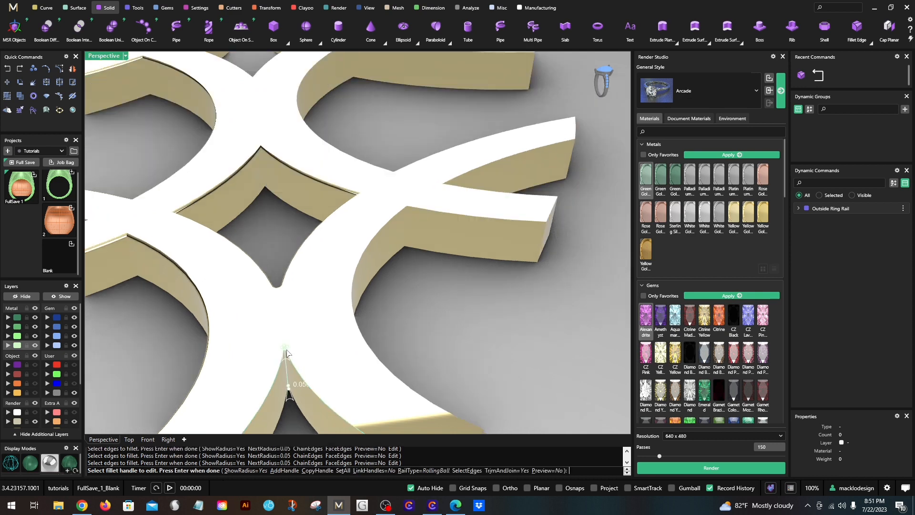
key("Return")
- Fillet the end arc on the lattice's unrounded side and the adjacent arm pair's V-notch top edges with a 0.05 radius
right_click_drag(356, 339, 313, 336)
right_click(314, 336)
left_click(339, 271)
left_click(373, 283)
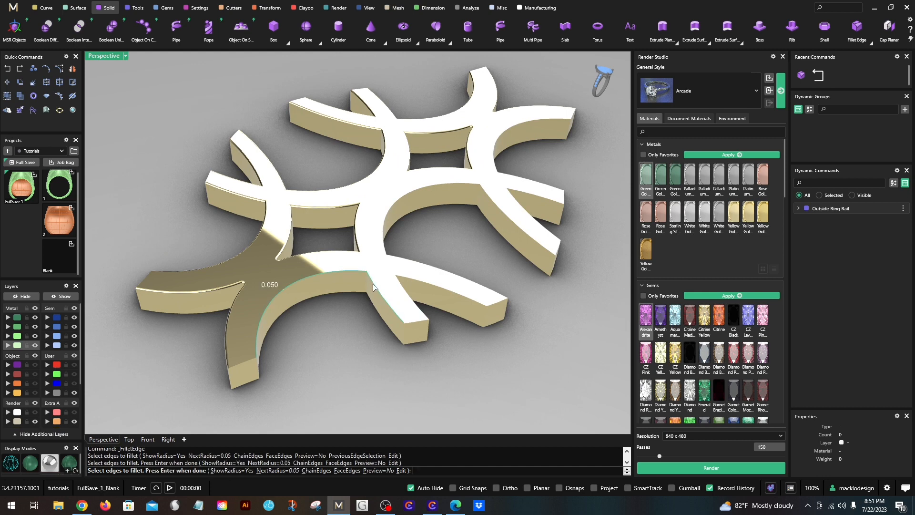
right_click_drag(373, 285, 354, 326)
left_click(415, 310)
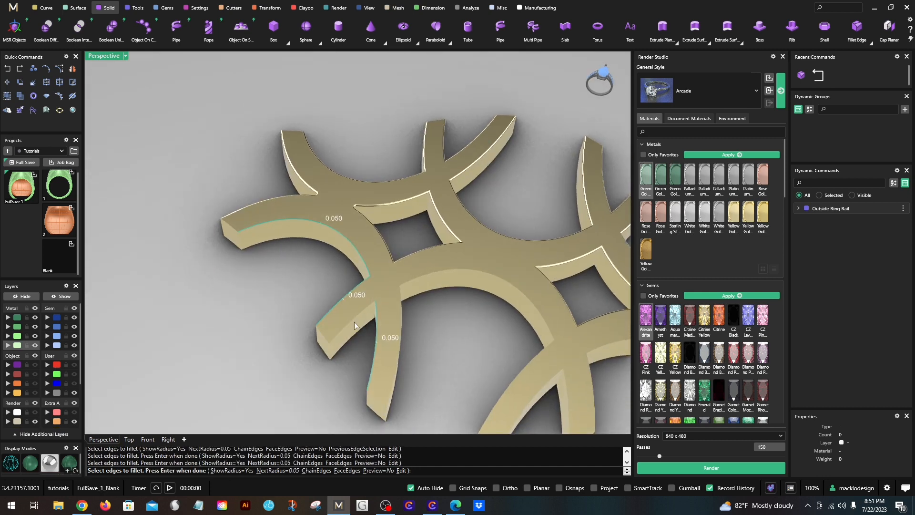
key("Return")
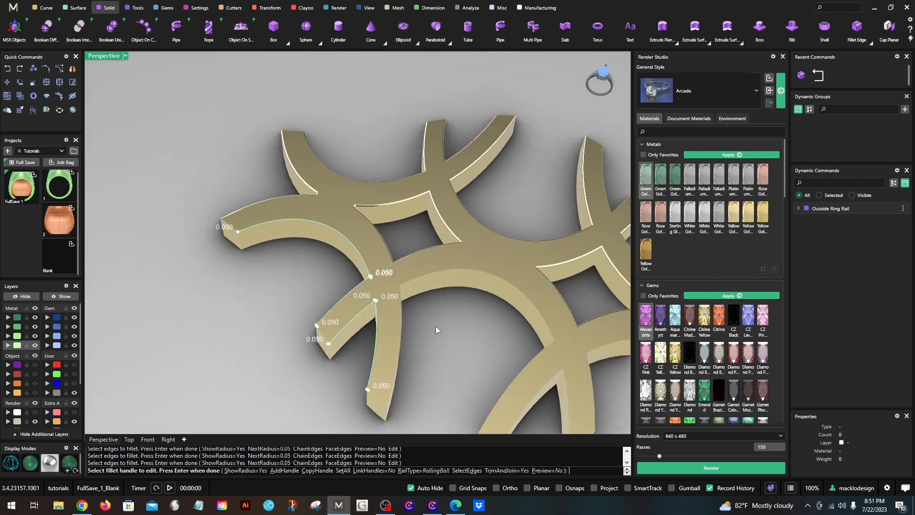
key("Return")
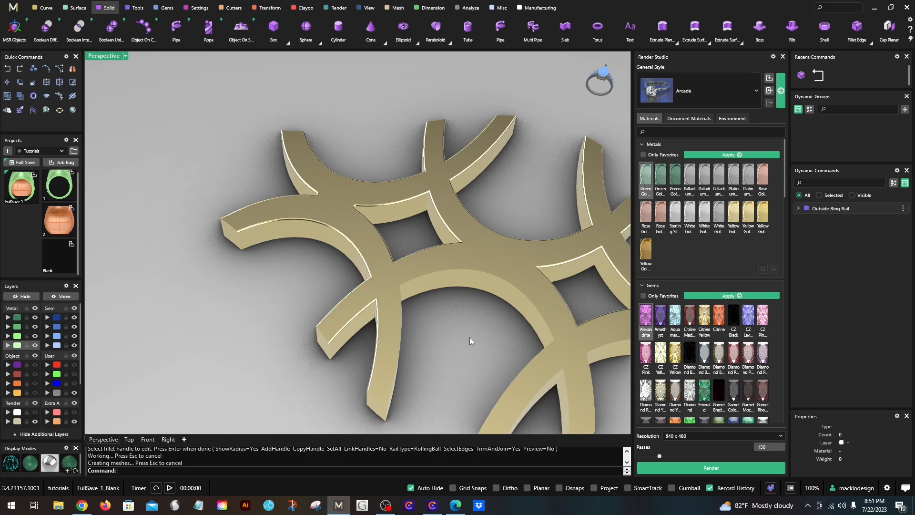
- Fillet the remaining top edges on that side, covering the middle arch, the last arm pair and the far end arc, with a 0.05 radius
right_click_drag(469, 337, 395, 329)
left_click(395, 310)
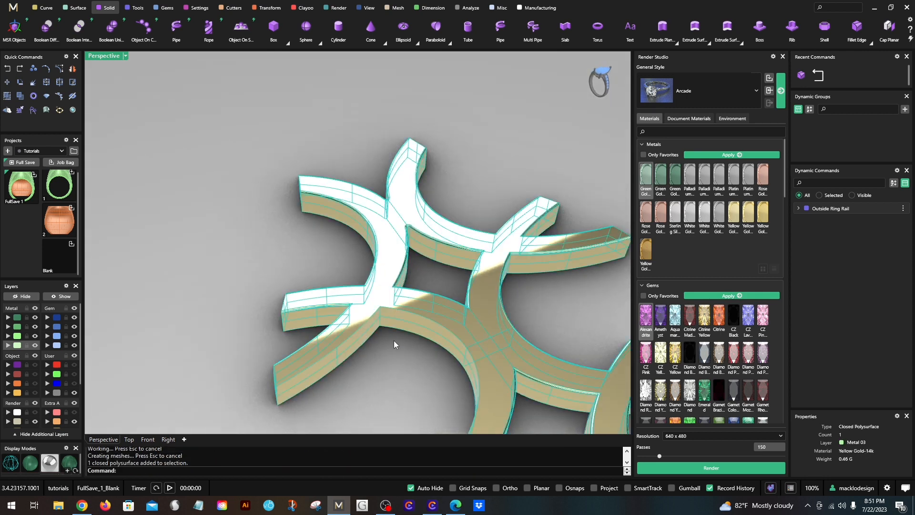
key("Return")
left_click(365, 322)
left_click(390, 309)
right_click_drag(402, 350, 448, 335)
left_click(446, 292)
left_click(431, 338)
left_click(442, 336)
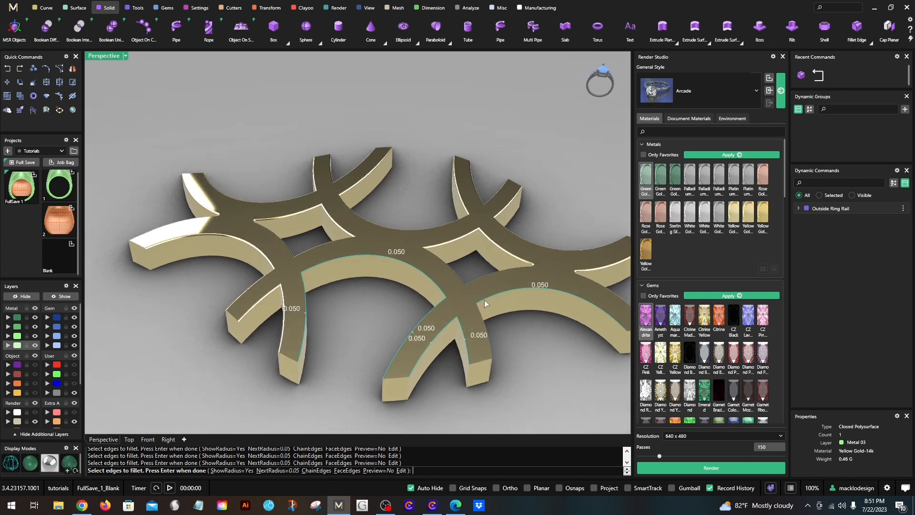
scroll(482, 320, "down", 3)
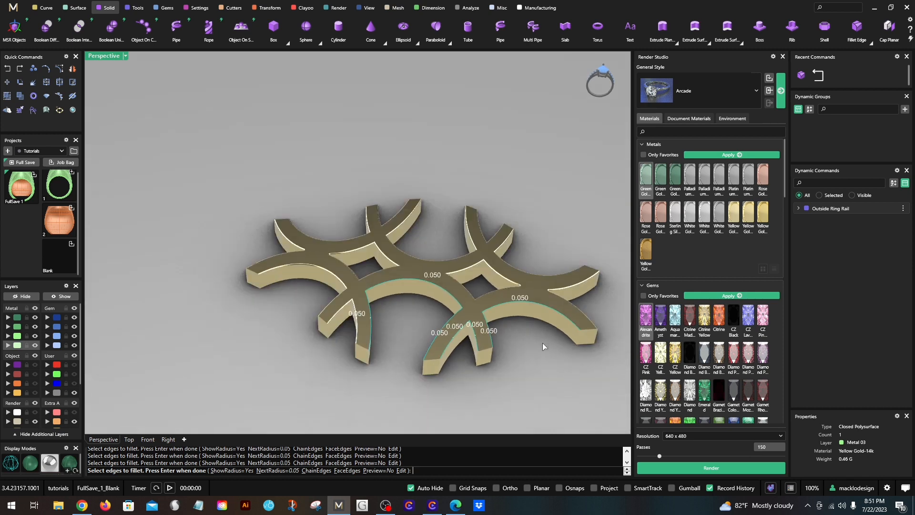
key("Return")
- Leave the unused fillet command and show the hidden ring parts to inspect the rounded lattice within the signet face
key("Return")
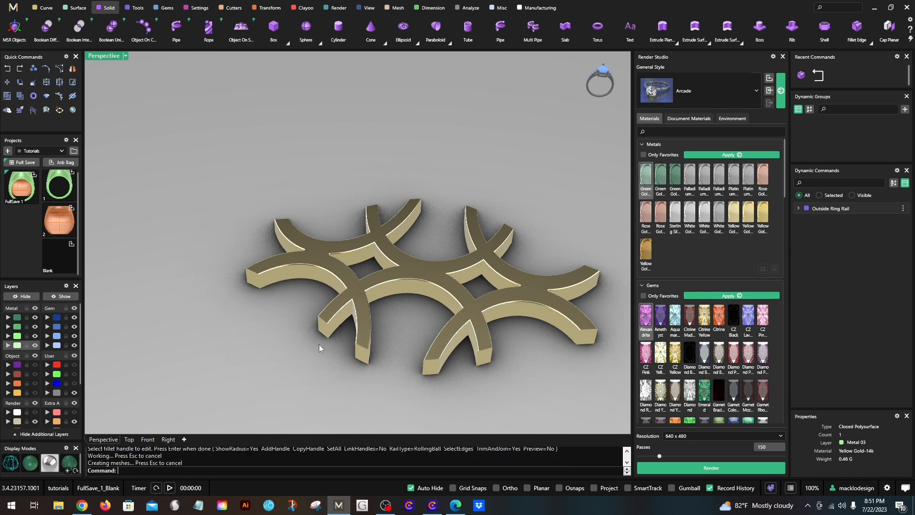
key("Return")
mouse_move(263, 322)
right_mouse_down()
mouse_move(202, 363)
mouse_move(202, 285)
right_mouse_up()
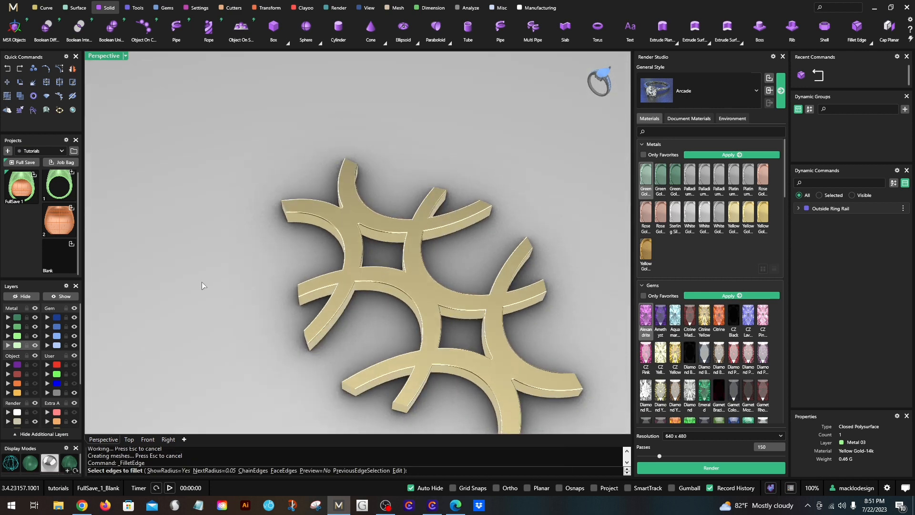
left_click(71, 296)
right_click_drag(266, 226, 189, 213)
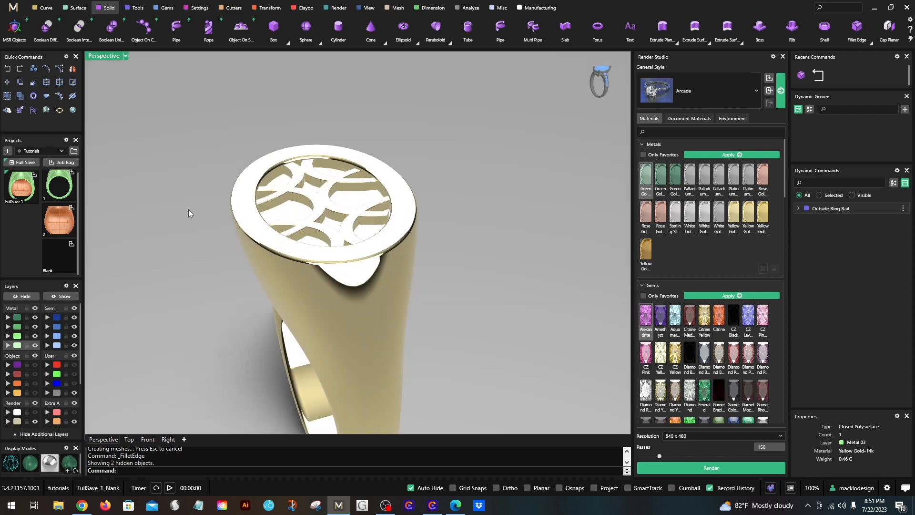
- Restore the four-viewport layout and reframe the ring in the Top, Front and Right views
double_click(109, 58)
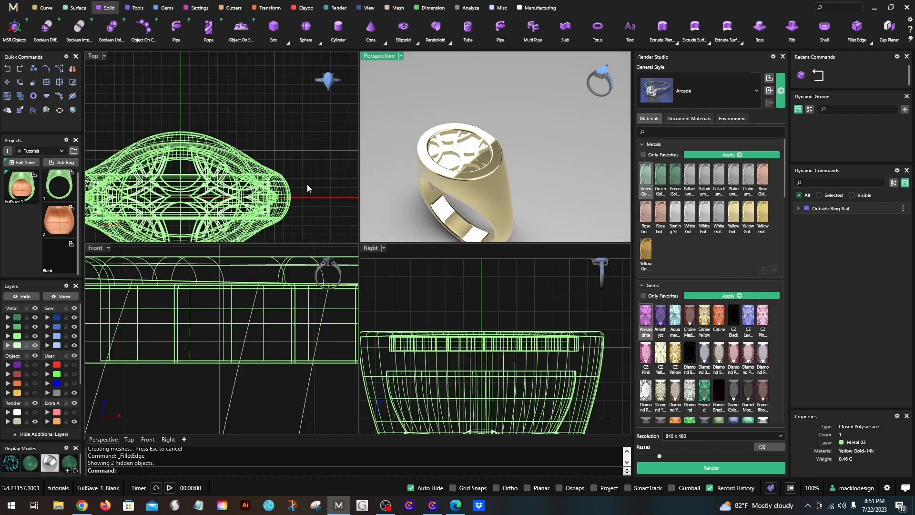
right_click_drag(281, 186, 262, 200)
scroll(283, 331, "down", 8)
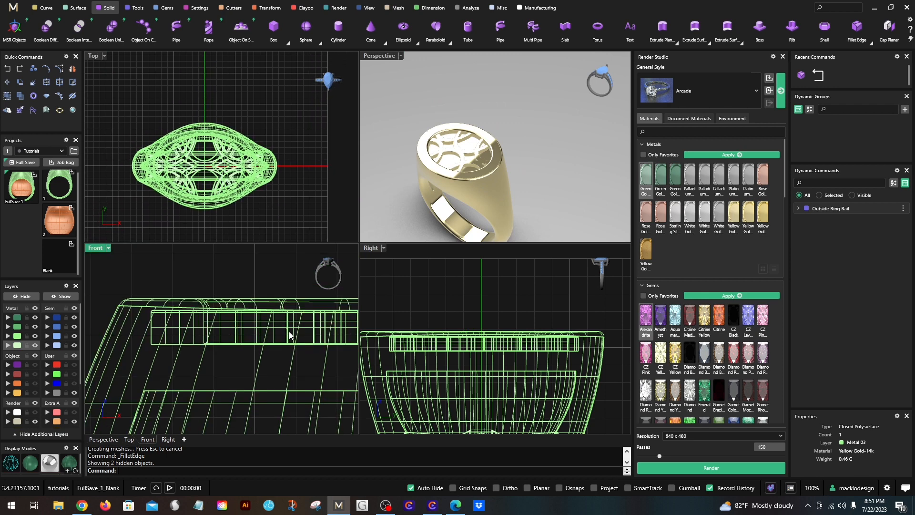
scroll(487, 364, "down", 6)
right_click_drag(488, 370, 478, 326)
right_click_drag(236, 363, 190, 310)
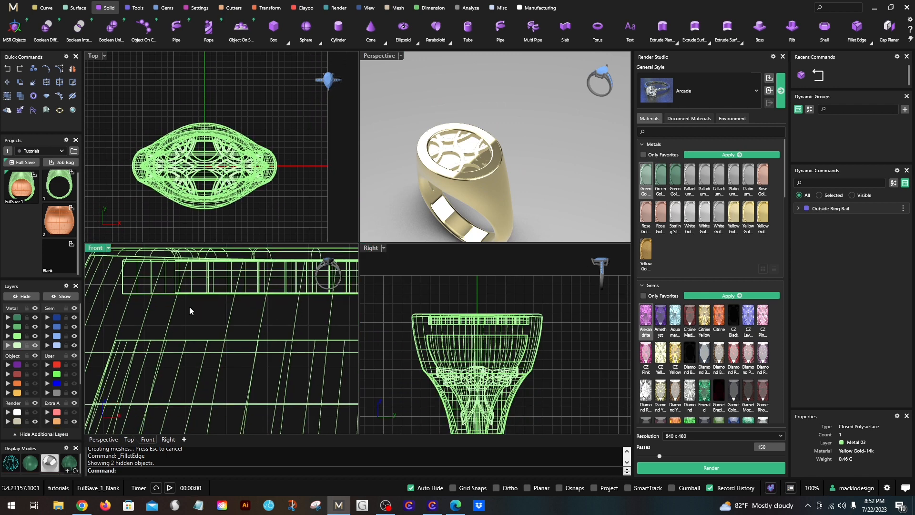